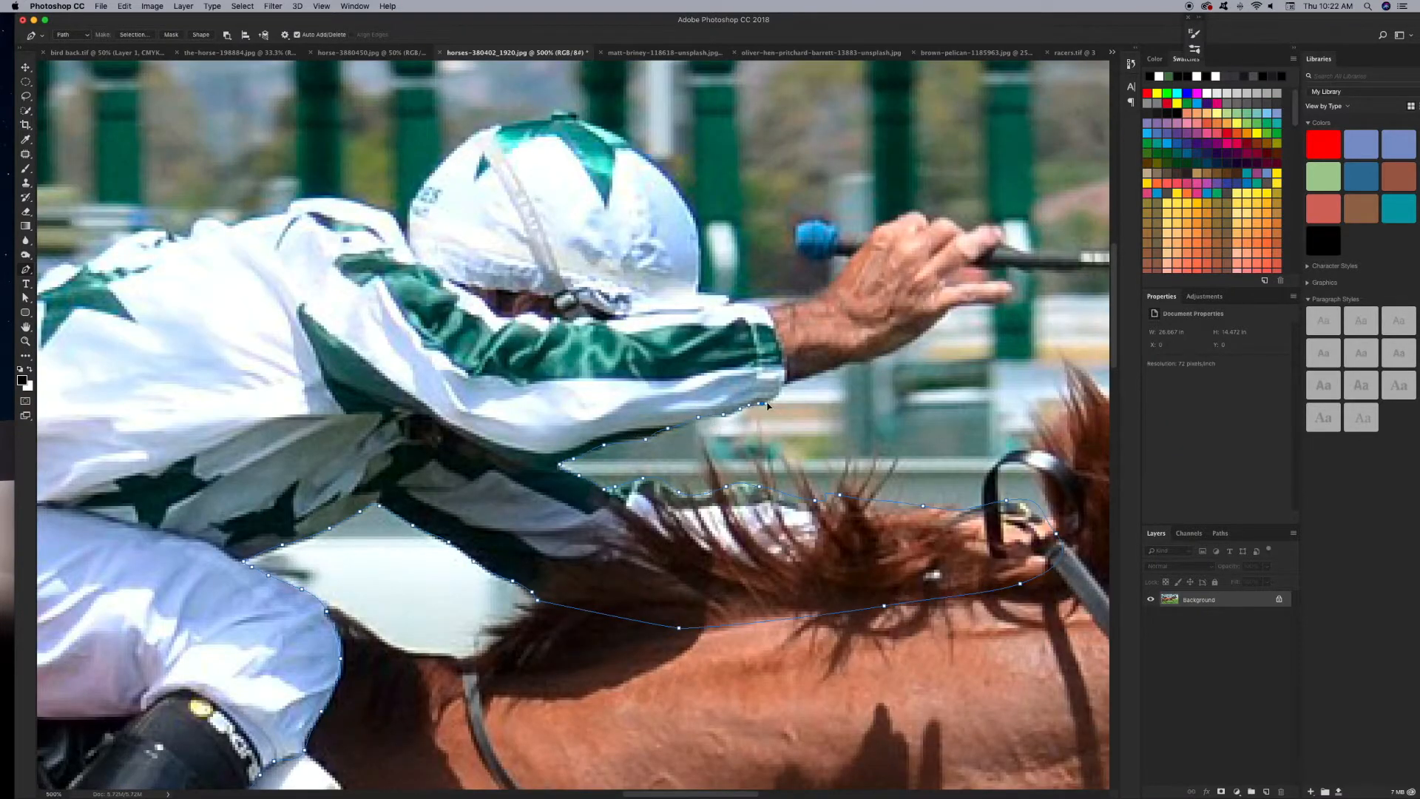
Continue the pen path along the white-and-green jockey's sleeve cuff and the underside of the raised forearm.
{"action": "left_click", "coordinate": [781, 385]}
{"action": "left_click_drag", "start_coordinate": [784, 389], "coordinate": [500, 572]}
{"action": "left_click", "coordinate": [509, 564]}
{"action": "left_click", "coordinate": [546, 551]}
{"action": "left_click", "coordinate": [571, 545]}
{"action": "left_click", "coordinate": [615, 531]}
{"action": "left_click", "coordinate": [648, 506]}
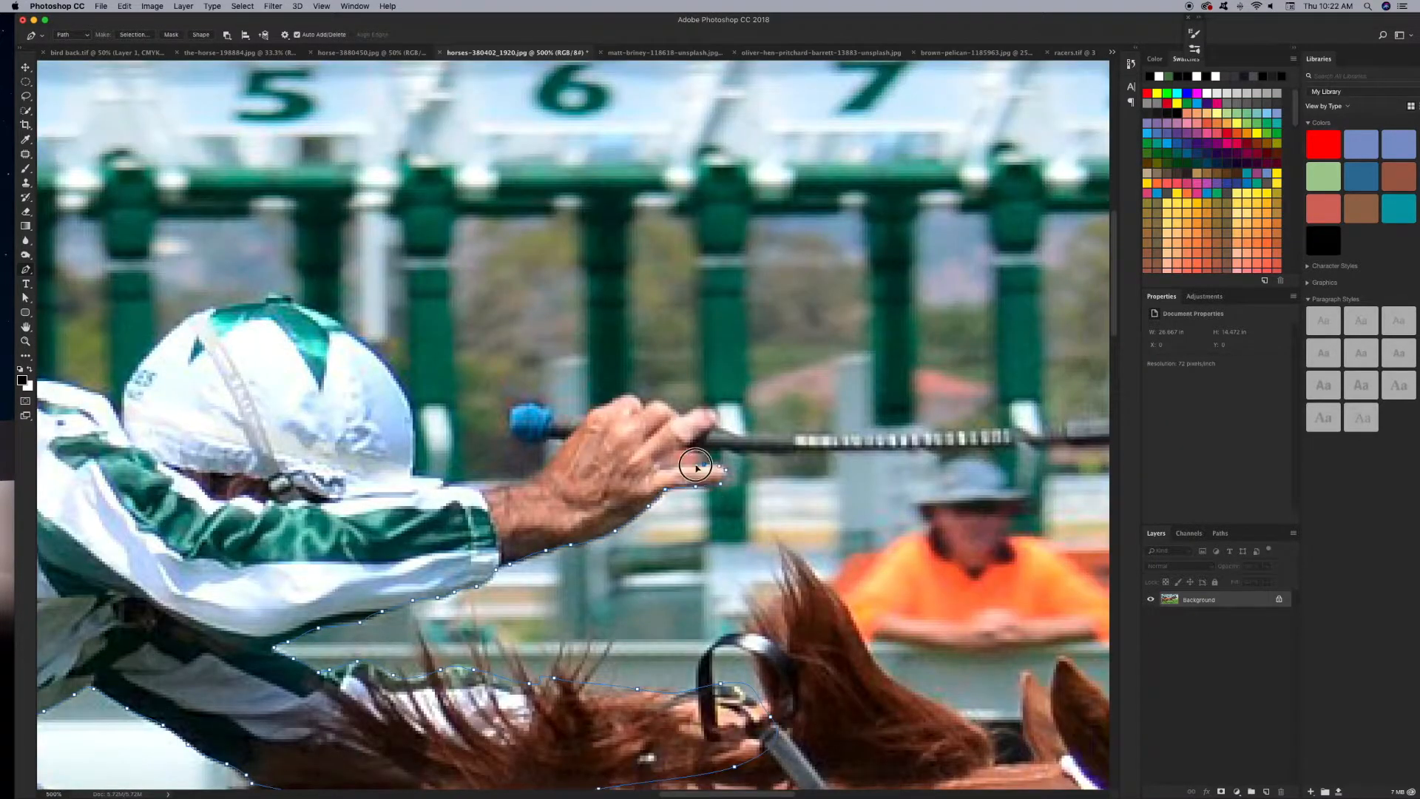
Trace the pen path around the outstretched fingers and along the lower edge of the whip.
{"action": "left_click", "coordinate": [571, 476]}
{"action": "left_click", "coordinate": [617, 479]}
{"action": "left_click_drag", "start_coordinate": [733, 451], "coordinate": [822, 462]}
{"action": "left_click", "coordinate": [670, 477]}
{"action": "left_click", "coordinate": [665, 483]}
{"action": "left_click", "coordinate": [678, 481]}
Run the pen path around the whip's tip and back over its upper edge, the knuckles and the blue handle.
{"action": "left_click", "coordinate": [769, 490]}
{"action": "left_click", "coordinate": [792, 486]}
{"action": "left_click", "coordinate": [791, 460]}
{"action": "left_click", "coordinate": [777, 458]}
{"action": "left_click", "coordinate": [763, 457]}
{"action": "left_click", "coordinate": [759, 464]}
{"action": "left_click_drag", "start_coordinate": [413, 492], "coordinate": [737, 509]}
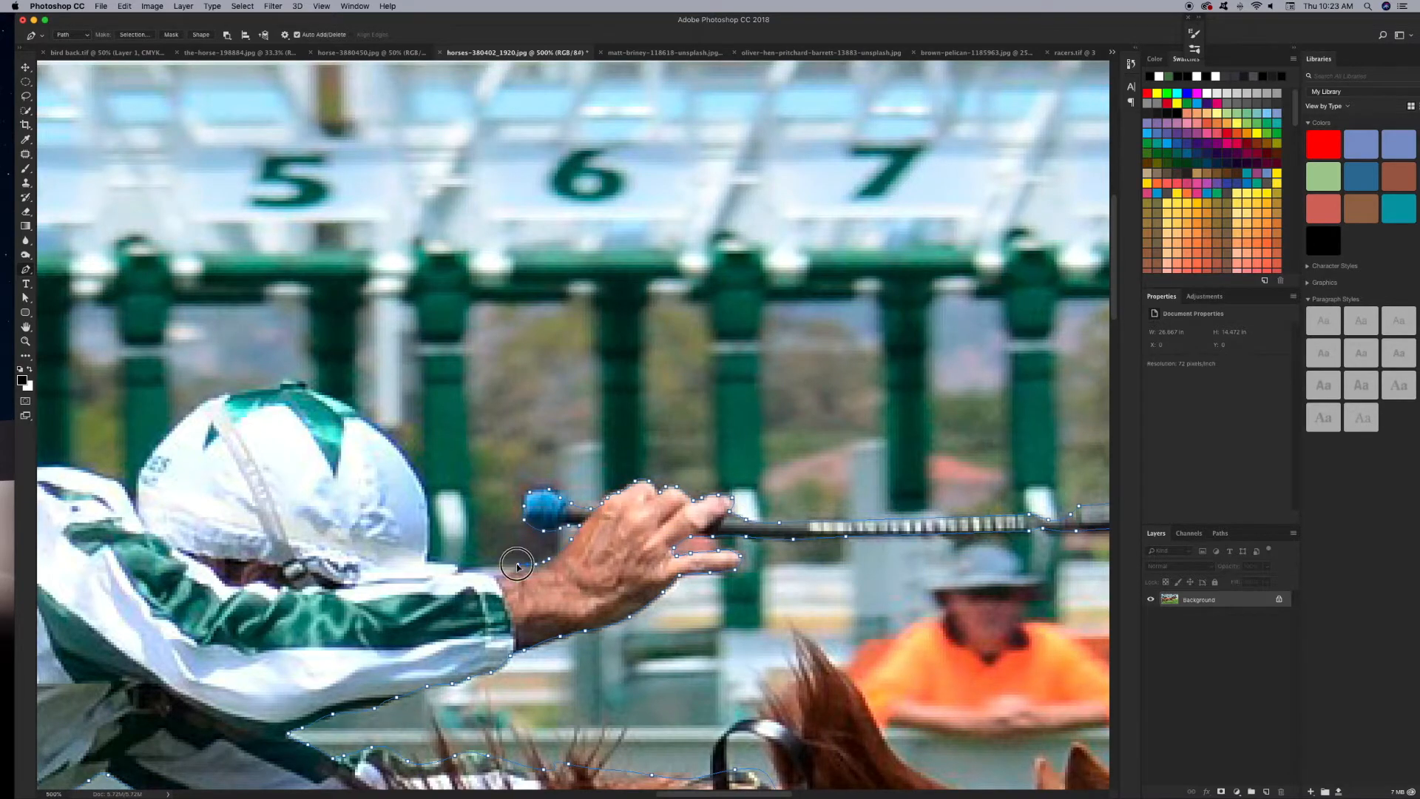
Trace the pen path over the jockey's helmet from the brim to the nape.
{"action": "key", "text": "super+minus"}
{"action": "left_click_drag", "start_coordinate": [600, 418], "coordinate": [724, 432]}
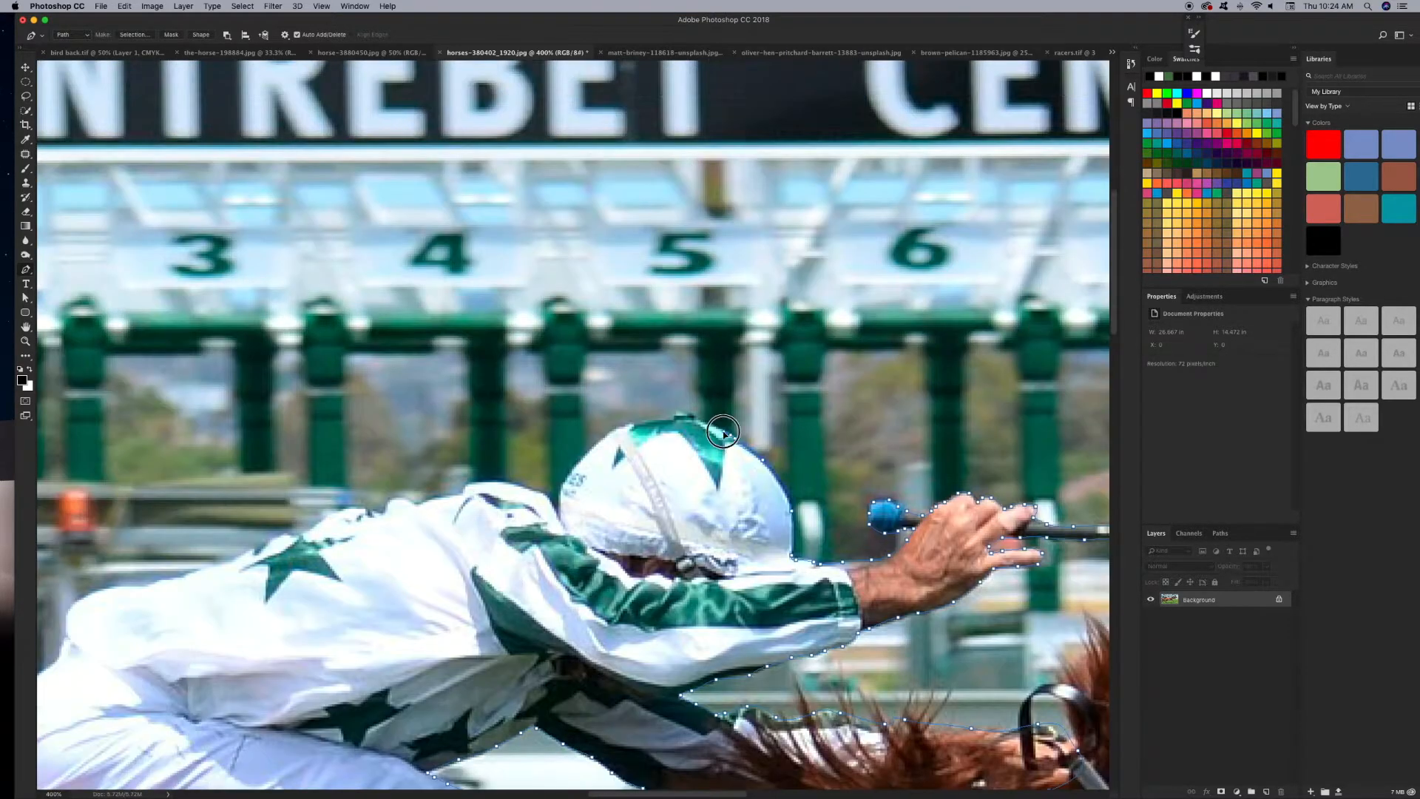
{"action": "left_click_drag", "start_coordinate": [558, 520], "coordinate": [699, 440]}
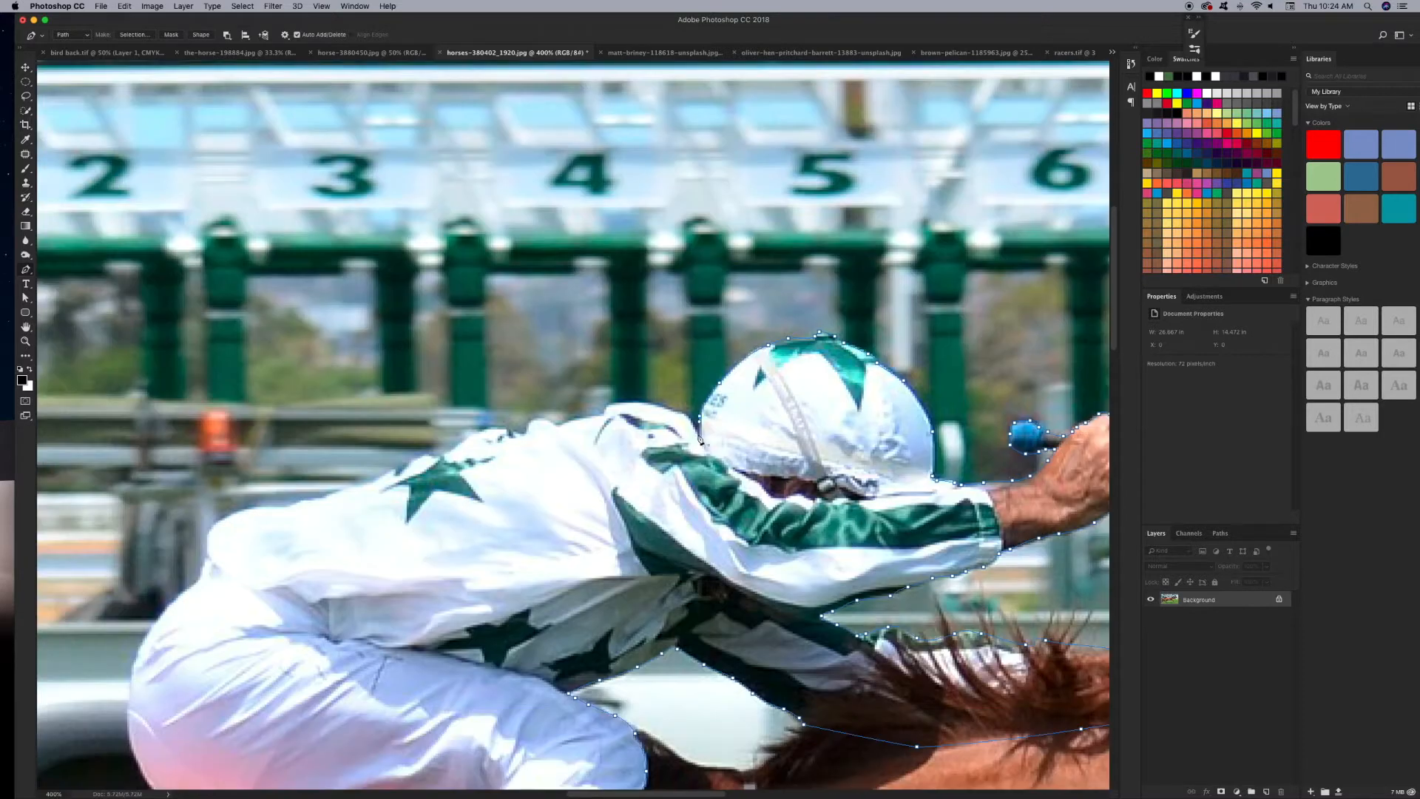
Continue the pen path from the collar along the jockey's back down to the waistband.
{"action": "left_click_drag", "start_coordinate": [602, 414], "coordinate": [818, 364]}
{"action": "left_click", "coordinate": [778, 411]}
{"action": "left_click", "coordinate": [765, 412]}
{"action": "left_click", "coordinate": [880, 337]}
{"action": "left_click", "coordinate": [862, 346]}
{"action": "left_click_drag", "start_coordinate": [794, 372], "coordinate": [786, 375]}
{"action": "left_click", "coordinate": [676, 419]}
{"action": "left_click", "coordinate": [676, 432]}
{"action": "left_click", "coordinate": [672, 443]}
{"action": "left_click", "coordinate": [665, 459]}
{"action": "left_click", "coordinate": [659, 463]}
Trace the pen path around the jockey's seat and along the underside of the white-trousered thigh.
{"action": "left_click_drag", "start_coordinate": [672, 494], "coordinate": [672, 333]}
{"action": "left_click_drag", "start_coordinate": [612, 357], "coordinate": [601, 387]}
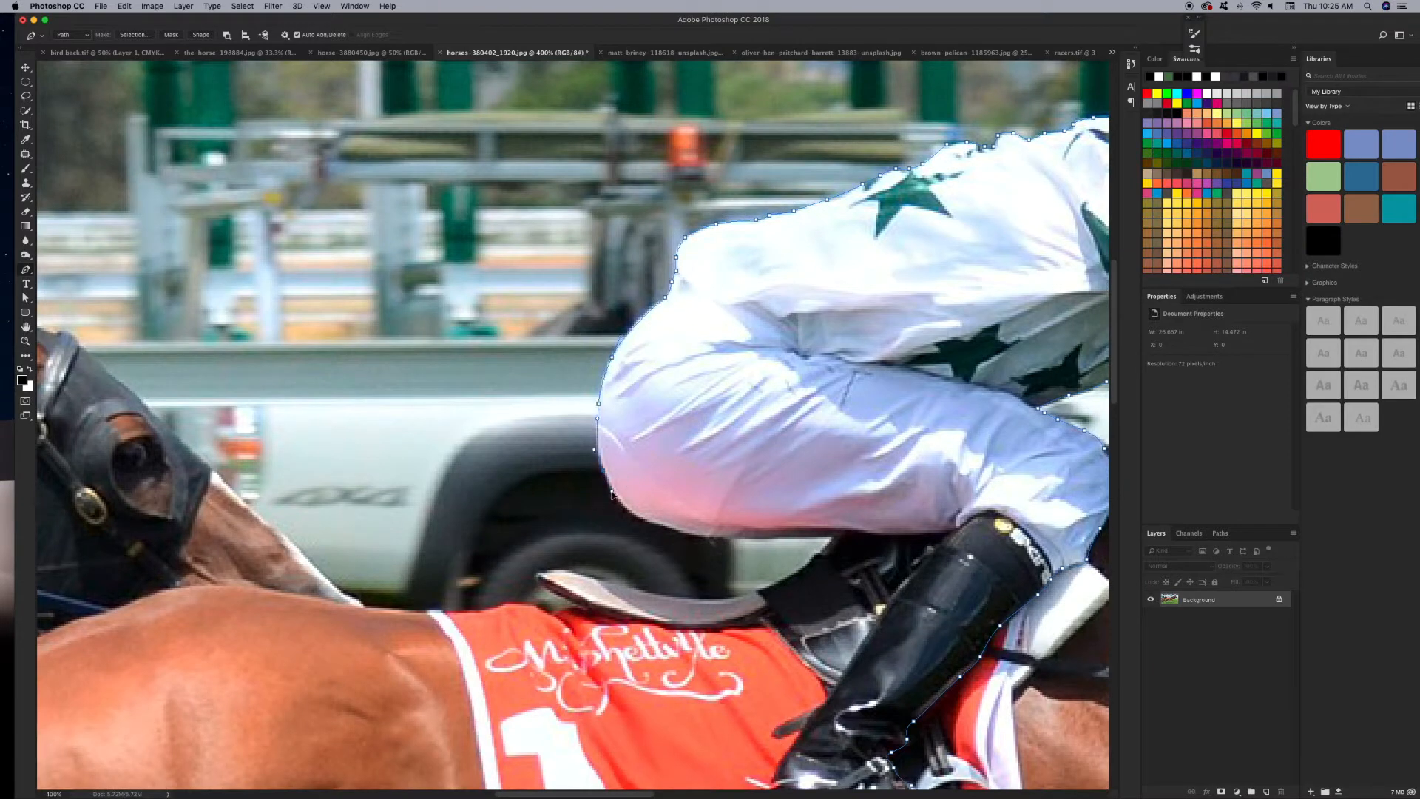
{"action": "left_click_drag", "start_coordinate": [618, 498], "coordinate": [622, 503]}
{"action": "left_click_drag", "start_coordinate": [676, 526], "coordinate": [567, 495]}
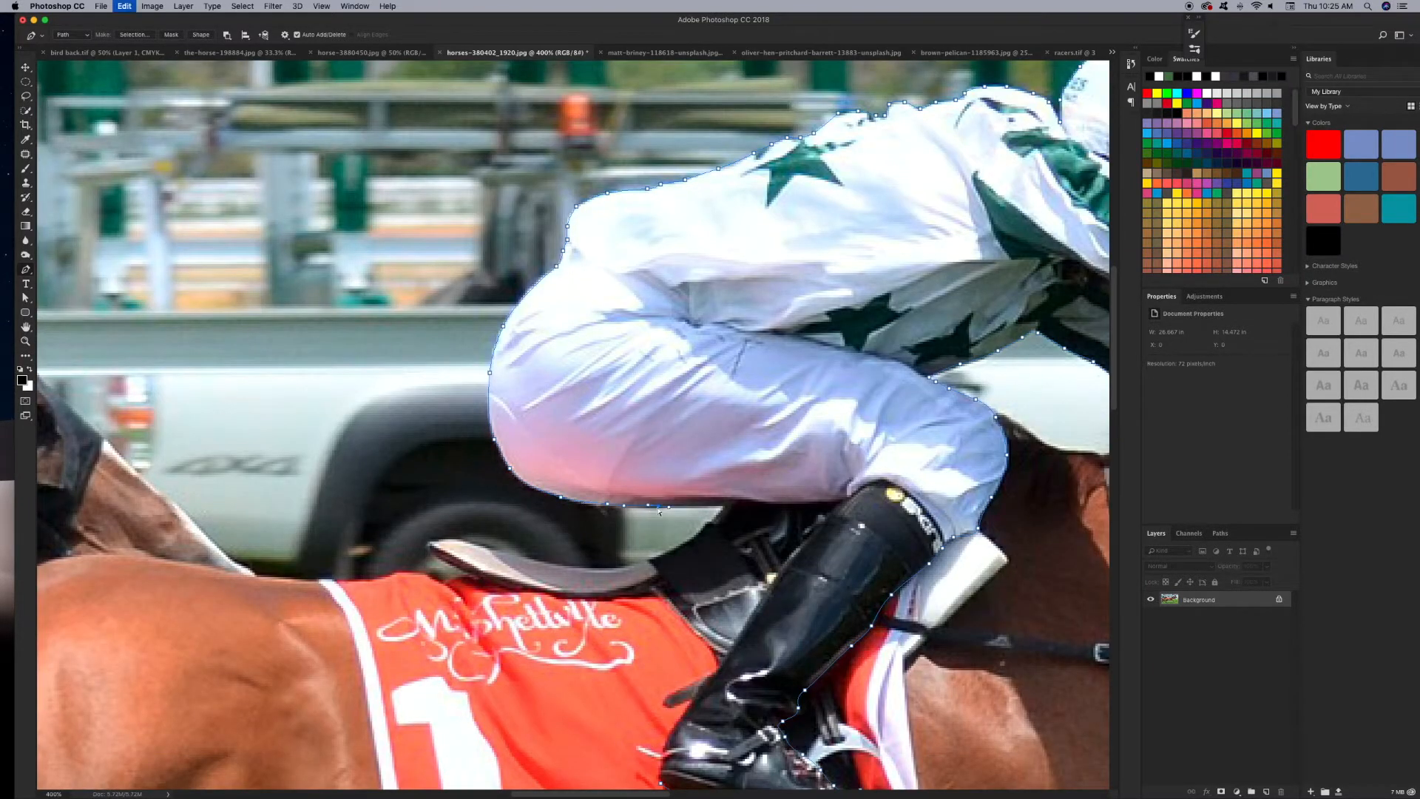
Finish the jockey's outline along the boot and refine the resulting selection's edge radius in Select and Mask.
{"action": "key", "text": "super+minus"}
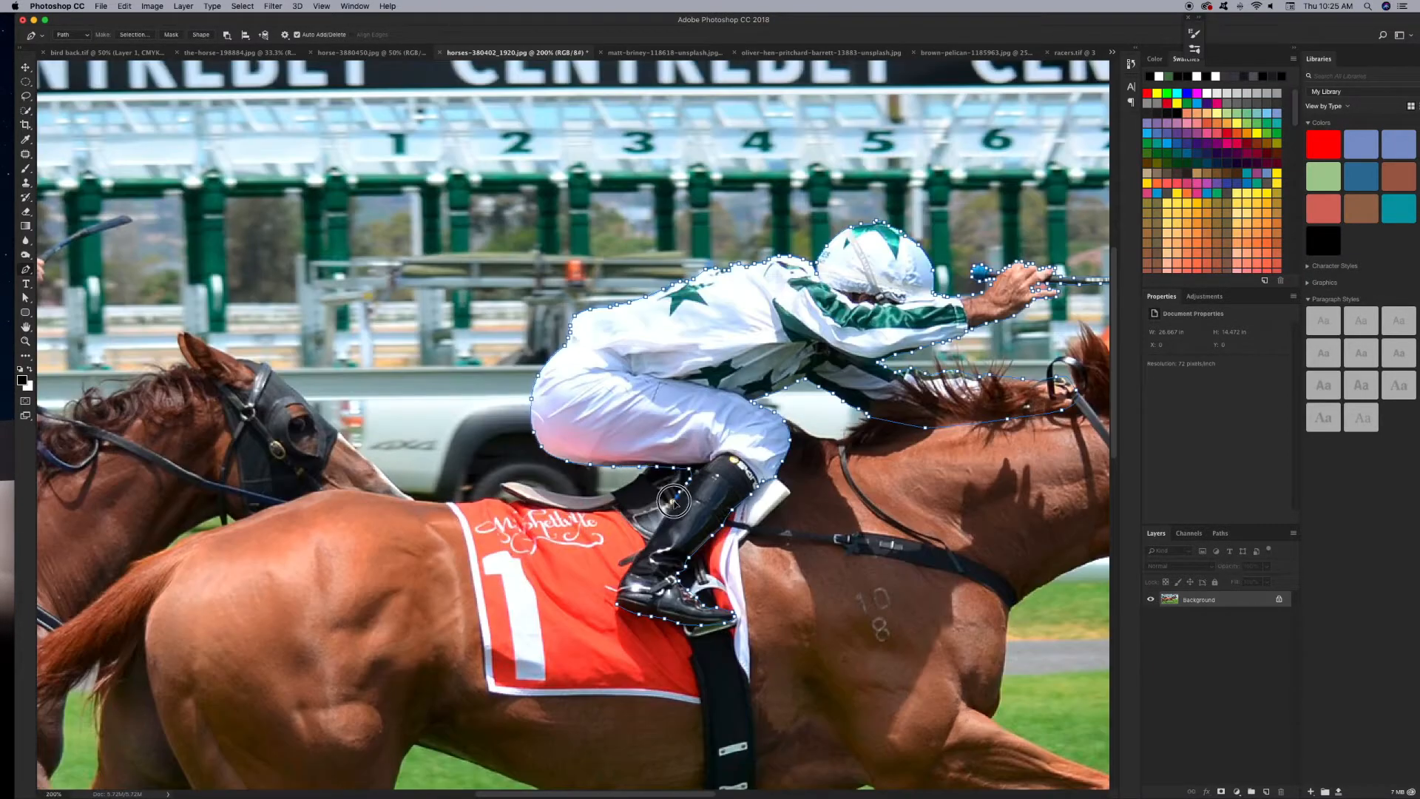
{"action": "key", "text": "super+plus"}
{"action": "scroll", "coordinate": [666, 448], "scroll_direction": "down", "scroll_amount": 3}
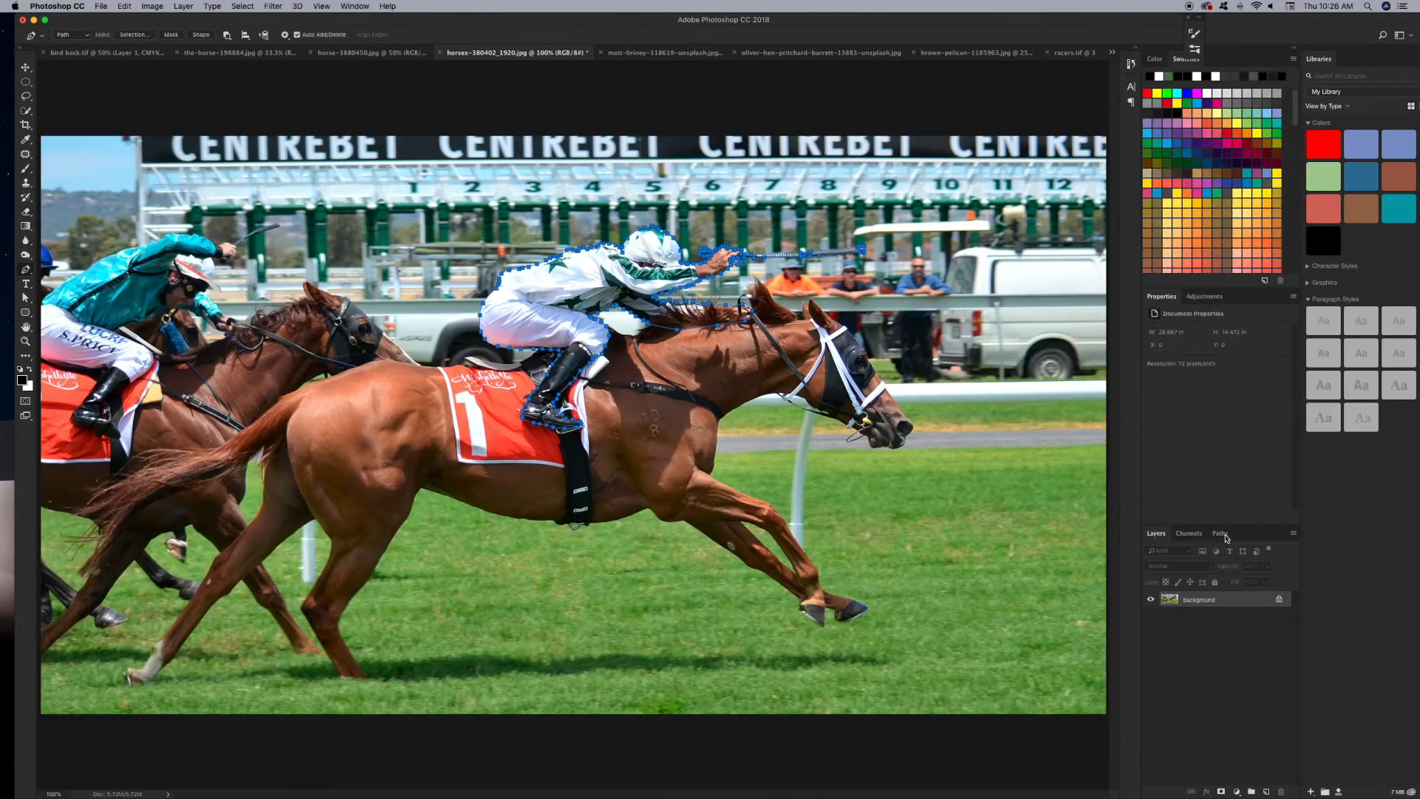
{"action": "key", "text": "alt+super+r"}
{"action": "left_click_drag", "start_coordinate": [1294, 234], "coordinate": [1293, 234]}
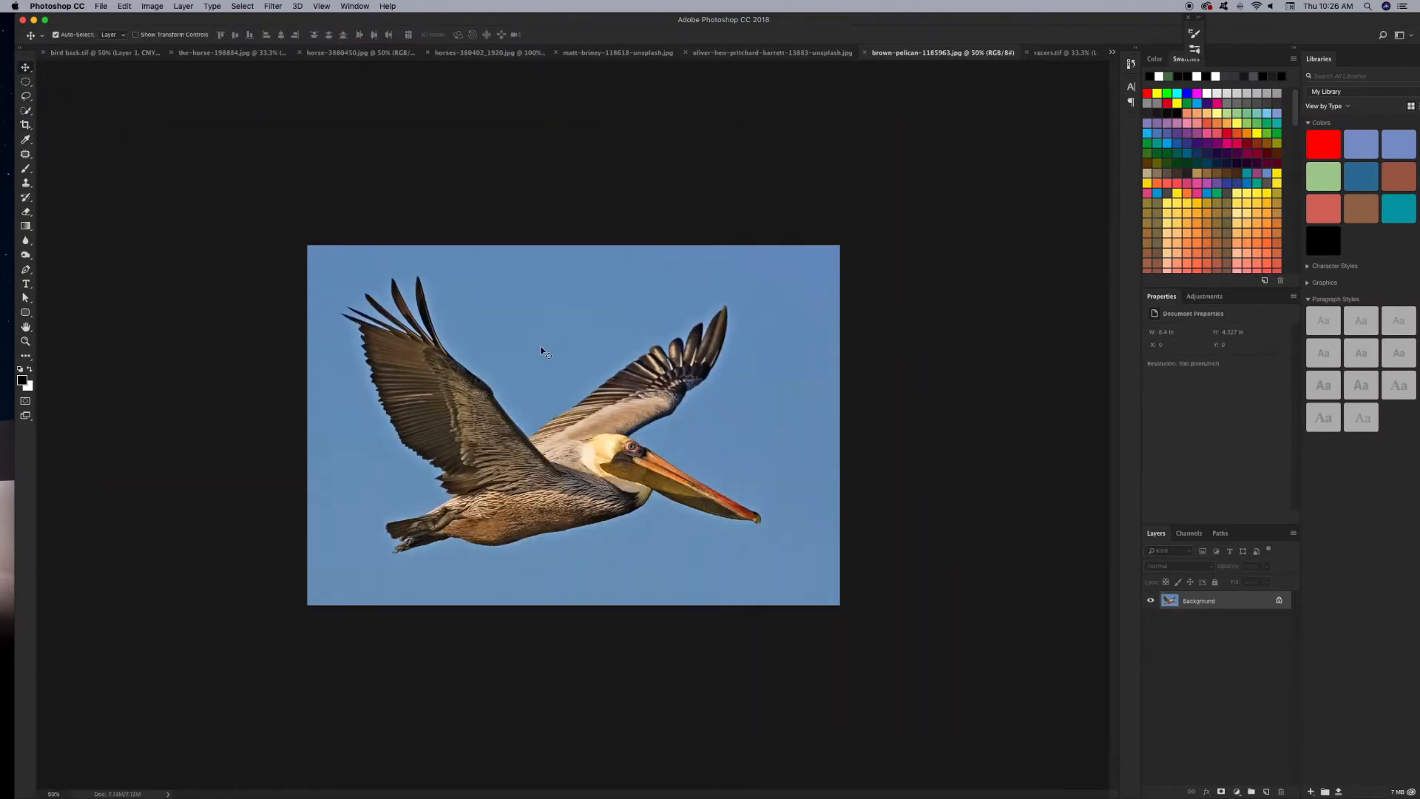
Mask the pelican out of its blue sky using the Quick Selection tool, and move the cut-out into racers.tif.
{"action": "key", "text": "w"}
{"action": "left_click", "coordinate": [748, 422]}
{"action": "mouse_move", "coordinate": [749, 422]}
{"action": "left_mouse_down"}
{"action": "mouse_move", "coordinate": [659, 565]}
{"action": "mouse_move", "coordinate": [402, 596]}
{"action": "left_mouse_up"}
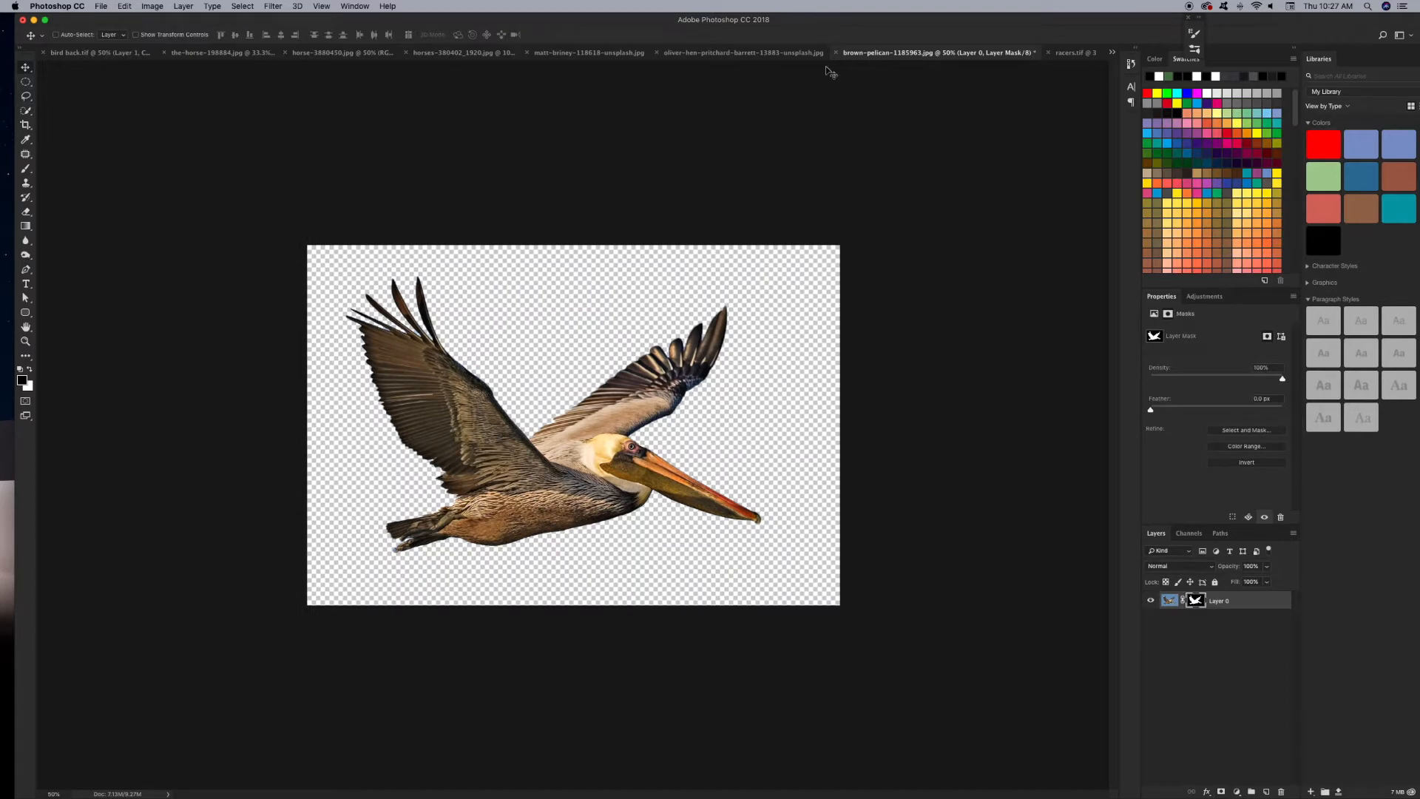
{"action": "left_click_drag", "start_coordinate": [831, 69], "coordinate": [1071, 51]}
{"action": "left_click_drag", "start_coordinate": [1070, 51], "coordinate": [536, 477]}
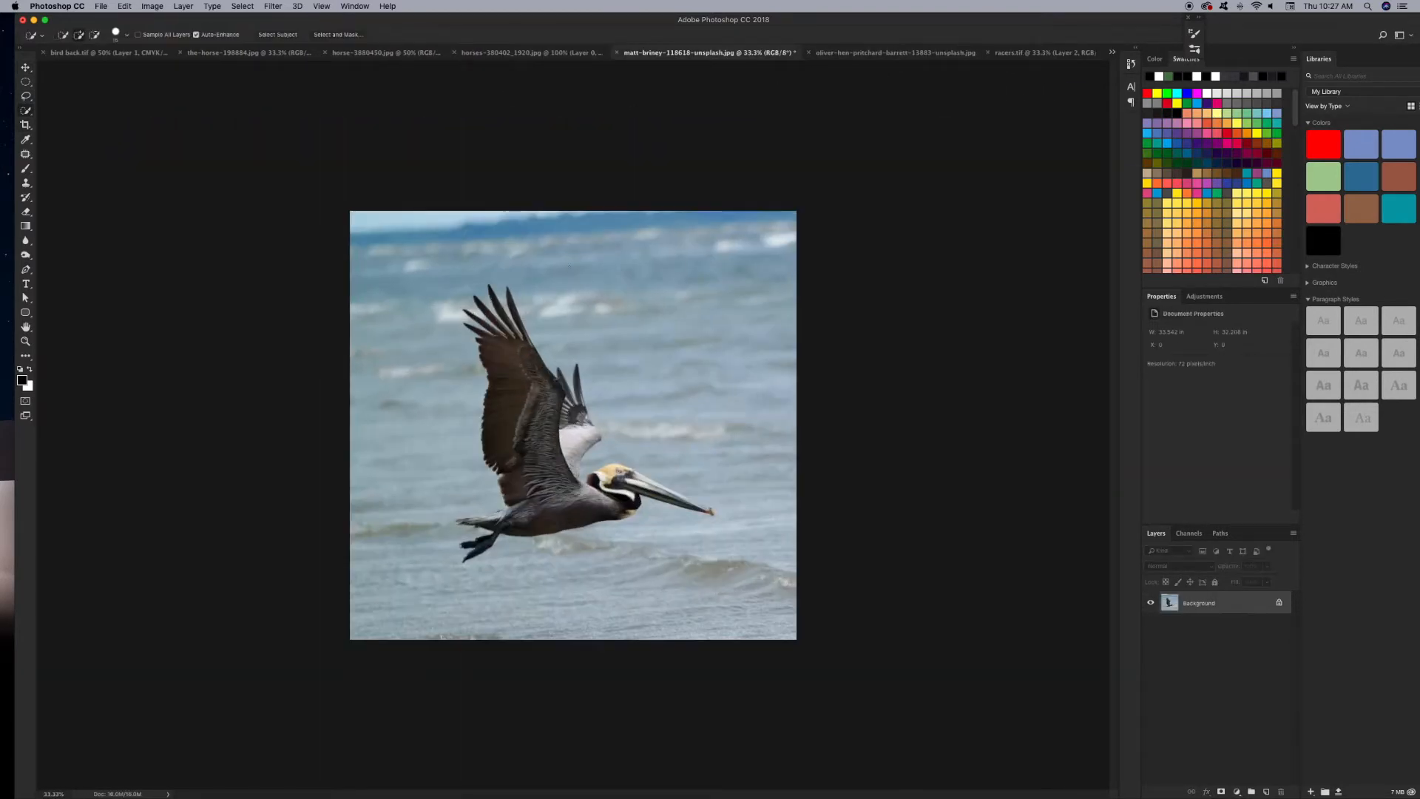
Select the pelican flying over the sea with the Quick Selection tool, using a smaller brush for the wing feathers.
{"action": "left_click_drag", "start_coordinate": [582, 412], "coordinate": [563, 477]}
{"action": "left_click_drag", "start_coordinate": [675, 501], "coordinate": [676, 494]}
{"action": "key", "text": "bracketleft"}
{"action": "left_click_drag", "start_coordinate": [577, 371], "coordinate": [581, 401]}
{"action": "mouse_move", "coordinate": [493, 229]}
{"action": "left_mouse_down"}
{"action": "mouse_move", "coordinate": [431, 229]}
{"action": "mouse_move", "coordinate": [405, 339]}
{"action": "mouse_move", "coordinate": [484, 581]}
{"action": "left_mouse_up"}
{"action": "key", "text": "super+plus"}
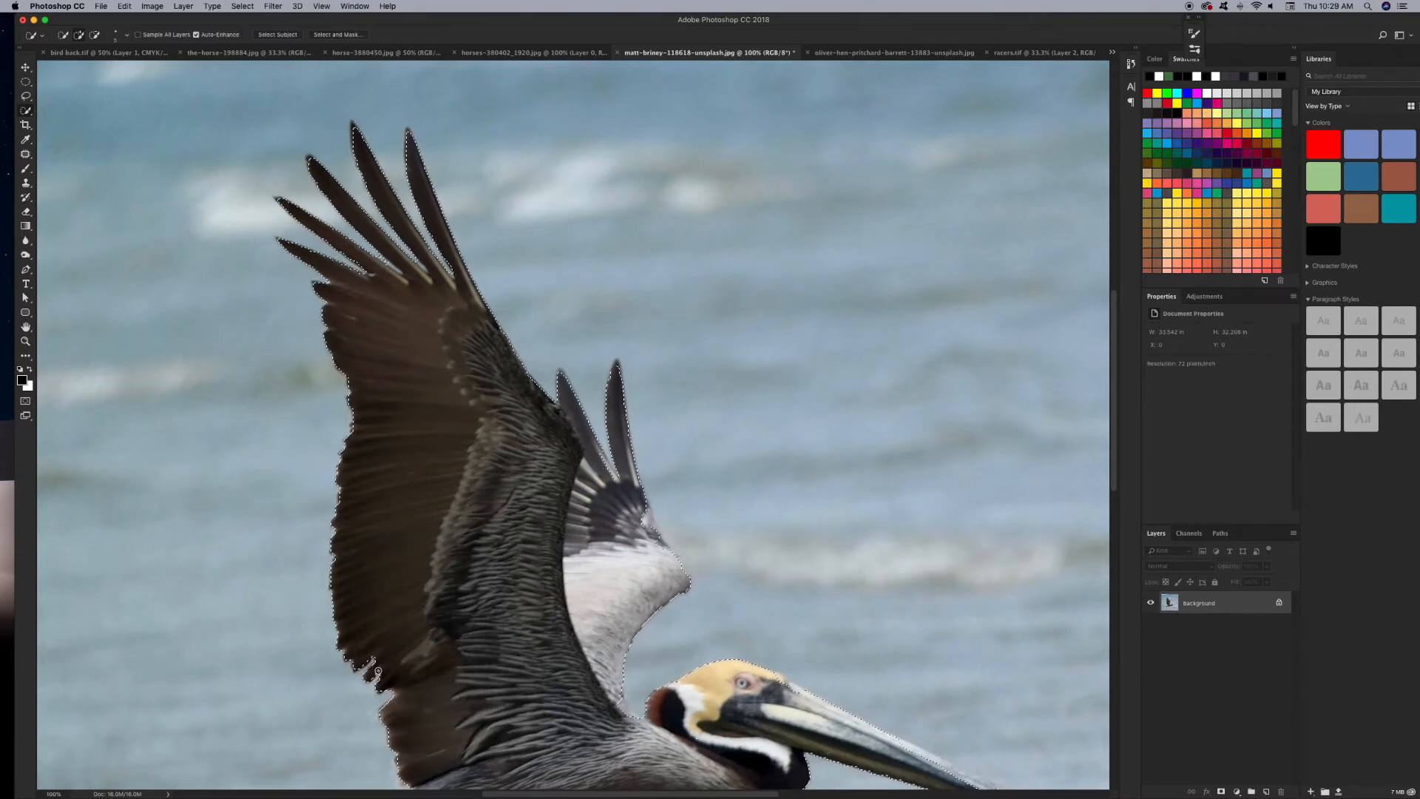
Refine the edge of the sea pelican's selection in Select and Mask and apply it.
{"action": "key", "text": "super+minus"}
{"action": "key", "text": "super+minus"}
{"action": "key", "text": "super+alt+r"}
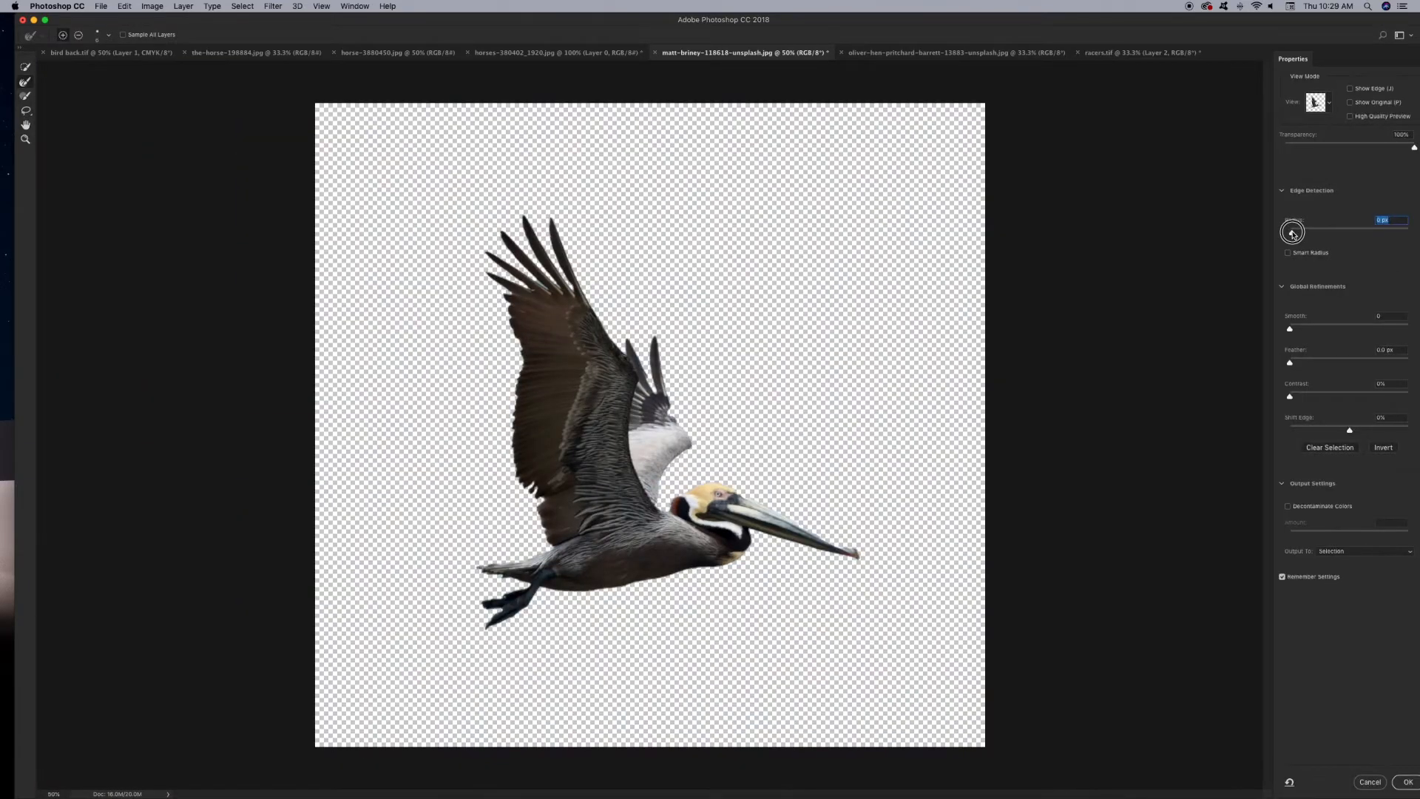
{"action": "key", "text": "Return"}
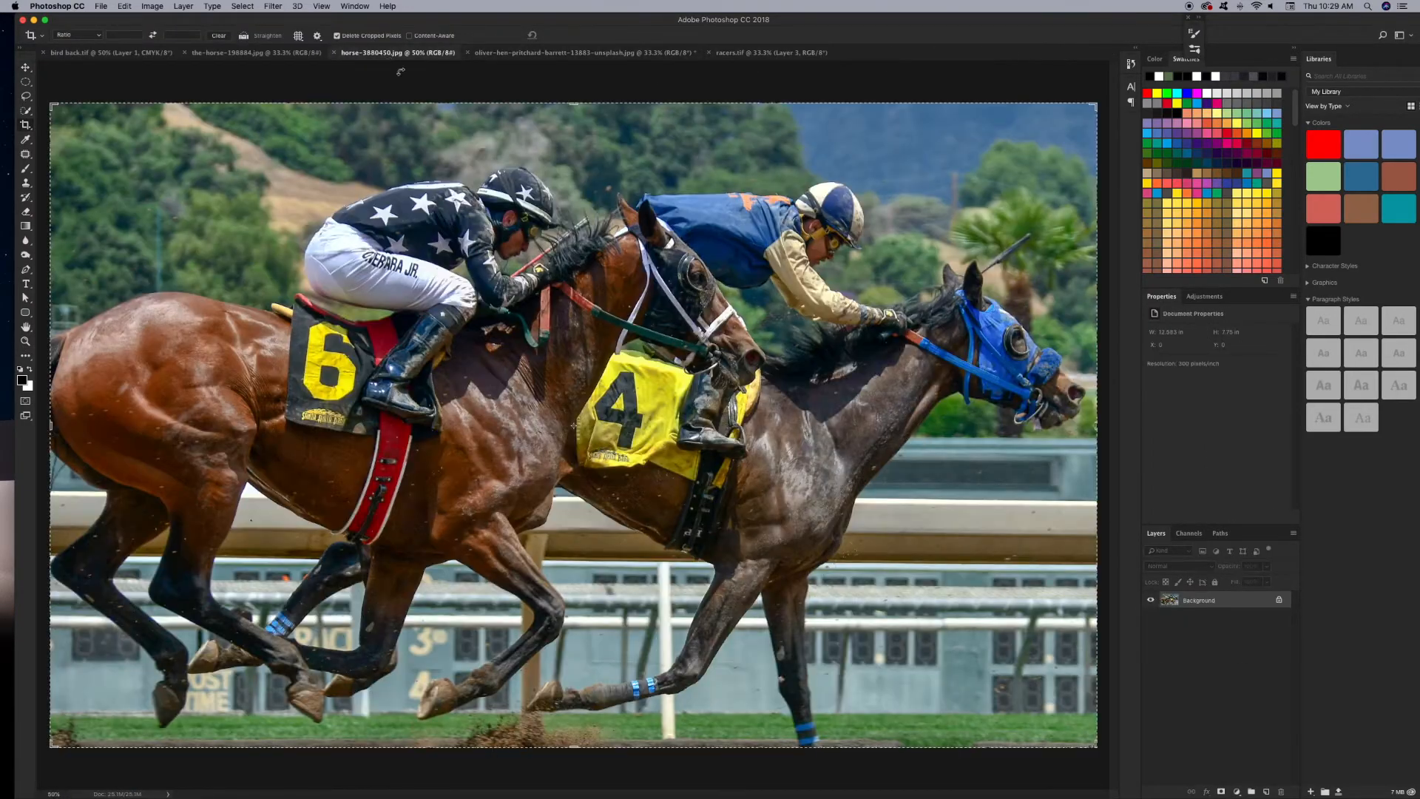
In horse-3880450.jpg, trace a pen path around the sole and toe of the number 6 jockey's boot.
{"action": "key", "text": "super+plus"}
{"action": "key", "text": "super+plus"}
{"action": "key", "text": "super+plus"}
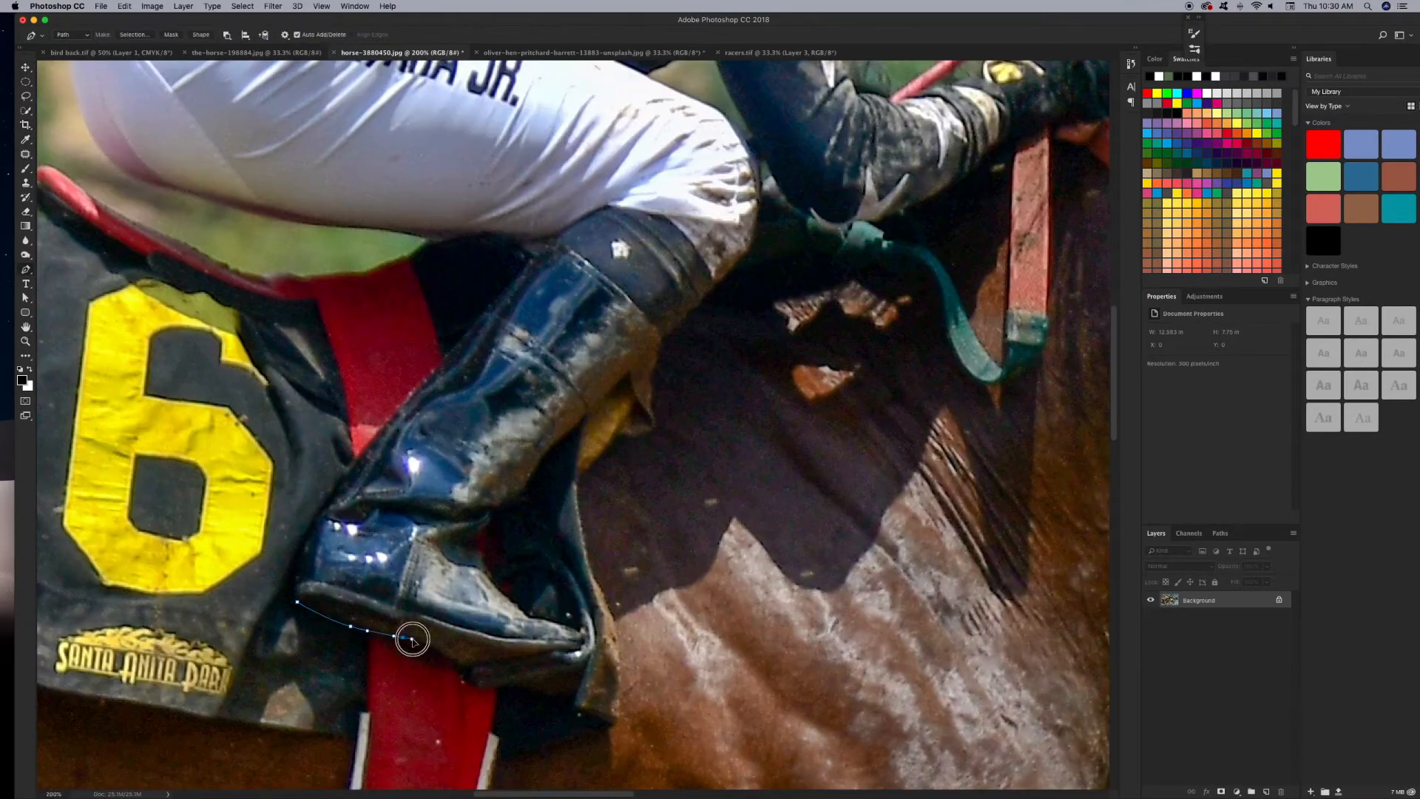
{"action": "left_click", "coordinate": [584, 654]}
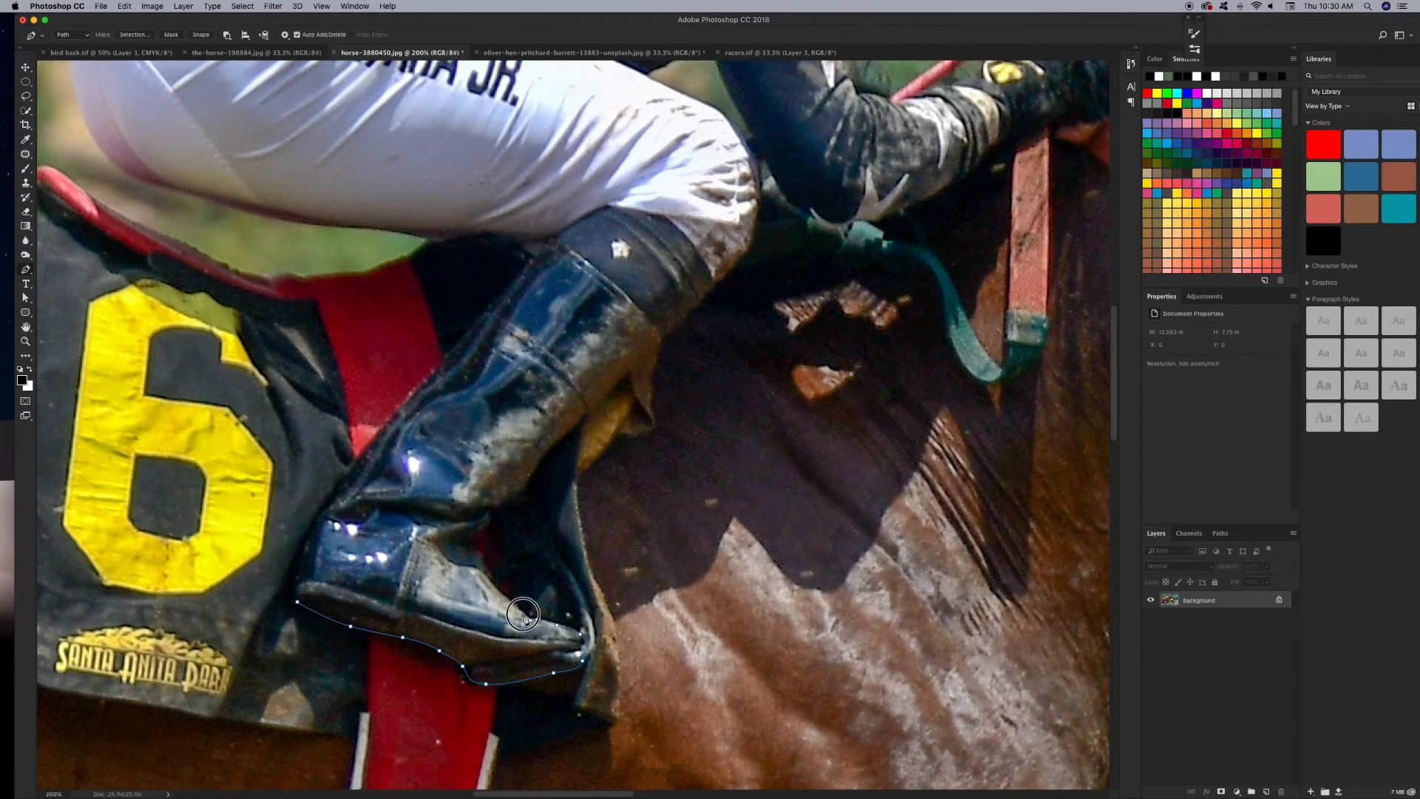
{"action": "left_click_drag", "start_coordinate": [523, 614], "coordinate": [602, 714]}
{"action": "left_click", "coordinate": [571, 682]}
{"action": "left_click", "coordinate": [561, 646]}
{"action": "left_click", "coordinate": [566, 617]}
{"action": "left_click", "coordinate": [584, 600]}
{"action": "left_click_drag", "start_coordinate": [586, 594], "coordinate": [487, 674]}
{"action": "left_click", "coordinate": [535, 622]}
{"action": "key", "text": "super+minus"}
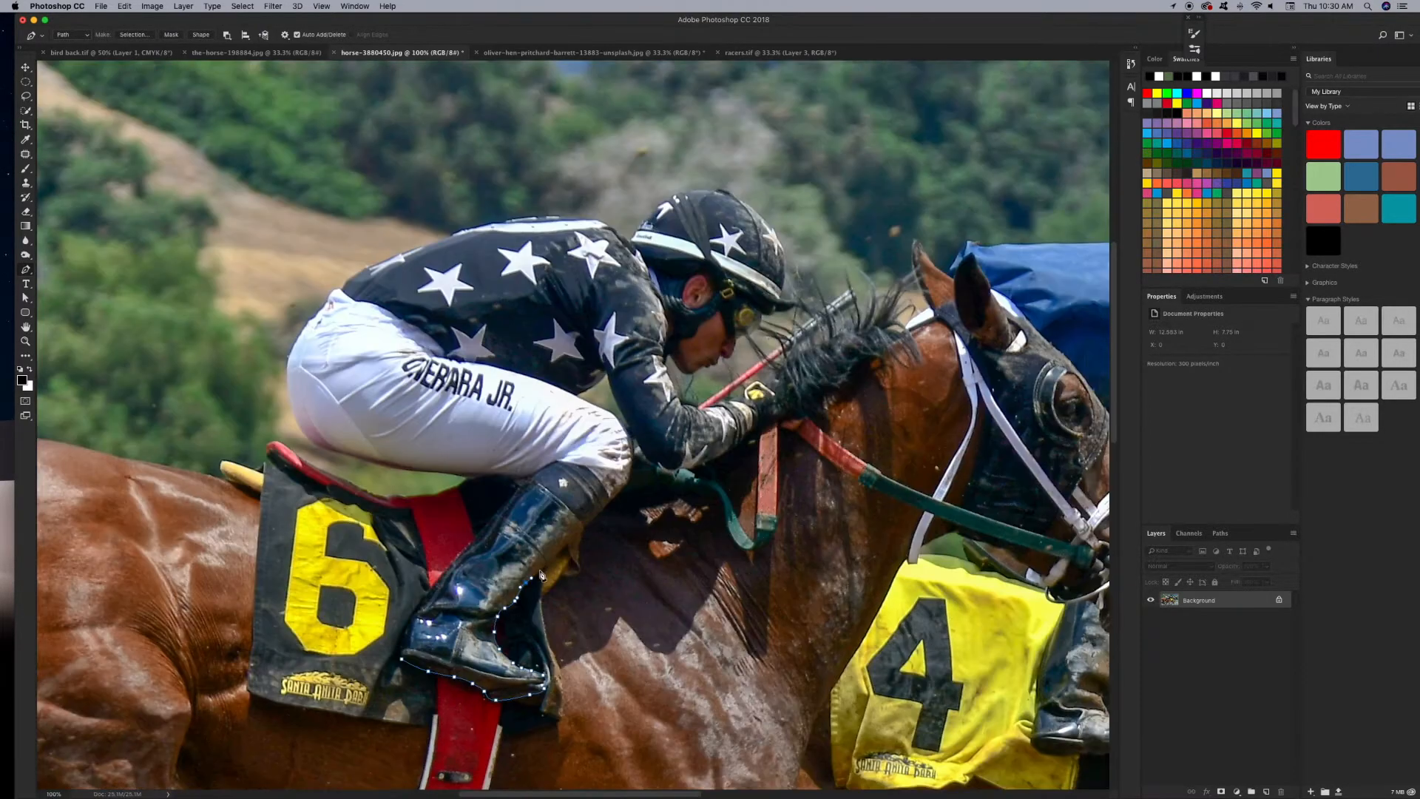
Continue the pen path up the front of the boot, around the knee and into the gap below the shirt.
{"action": "key", "text": "super+plus"}
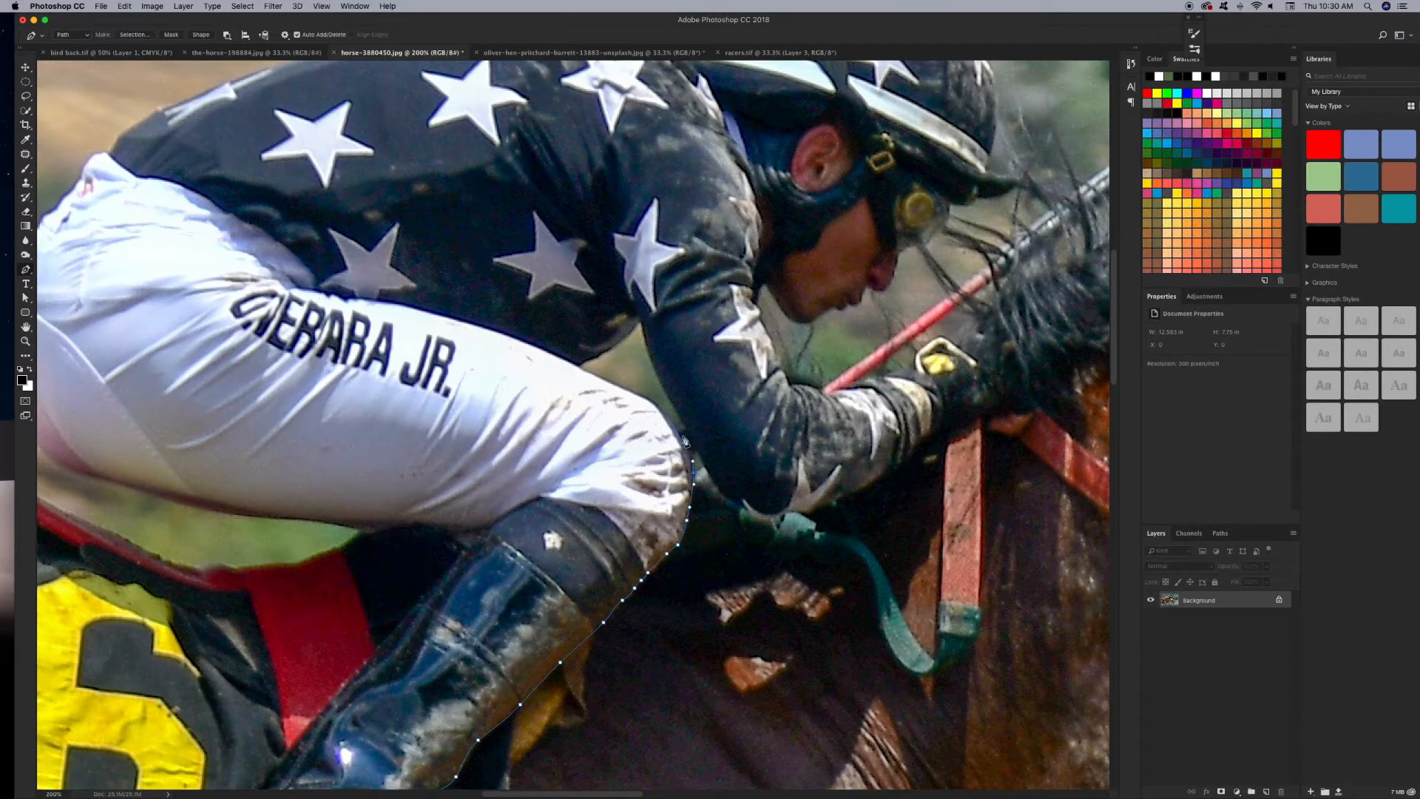
{"action": "key", "text": "super+plus"}
{"action": "left_click_drag", "start_coordinate": [692, 389], "coordinate": [687, 386]}
{"action": "left_click_drag", "start_coordinate": [658, 374], "coordinate": [612, 353]}
{"action": "left_click", "coordinate": [582, 339]}
{"action": "left_click_drag", "start_coordinate": [594, 329], "coordinate": [640, 304]}
{"action": "left_click_drag", "start_coordinate": [659, 287], "coordinate": [665, 280]}
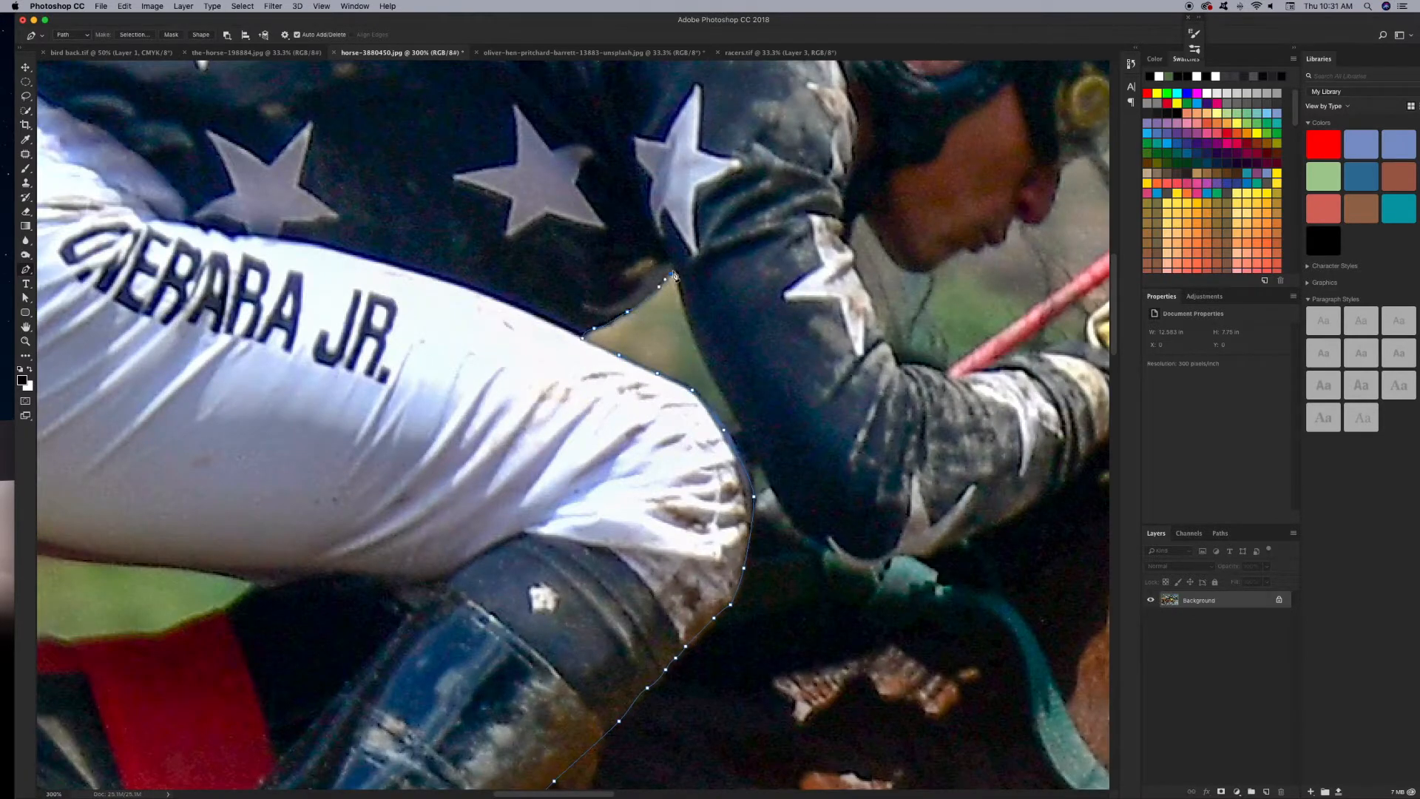
Trace the pen path down the back of the jockey's upper arm to the elbow.
{"action": "left_click_drag", "start_coordinate": [721, 388], "coordinate": [730, 403]}
{"action": "left_click_drag", "start_coordinate": [762, 462], "coordinate": [586, 405]}
{"action": "left_click", "coordinate": [586, 405]}
{"action": "left_click", "coordinate": [628, 474]}
{"action": "left_click_drag", "start_coordinate": [684, 501], "coordinate": [719, 501]}
{"action": "key", "text": "super+minus"}
{"action": "key", "text": "super+minus"}
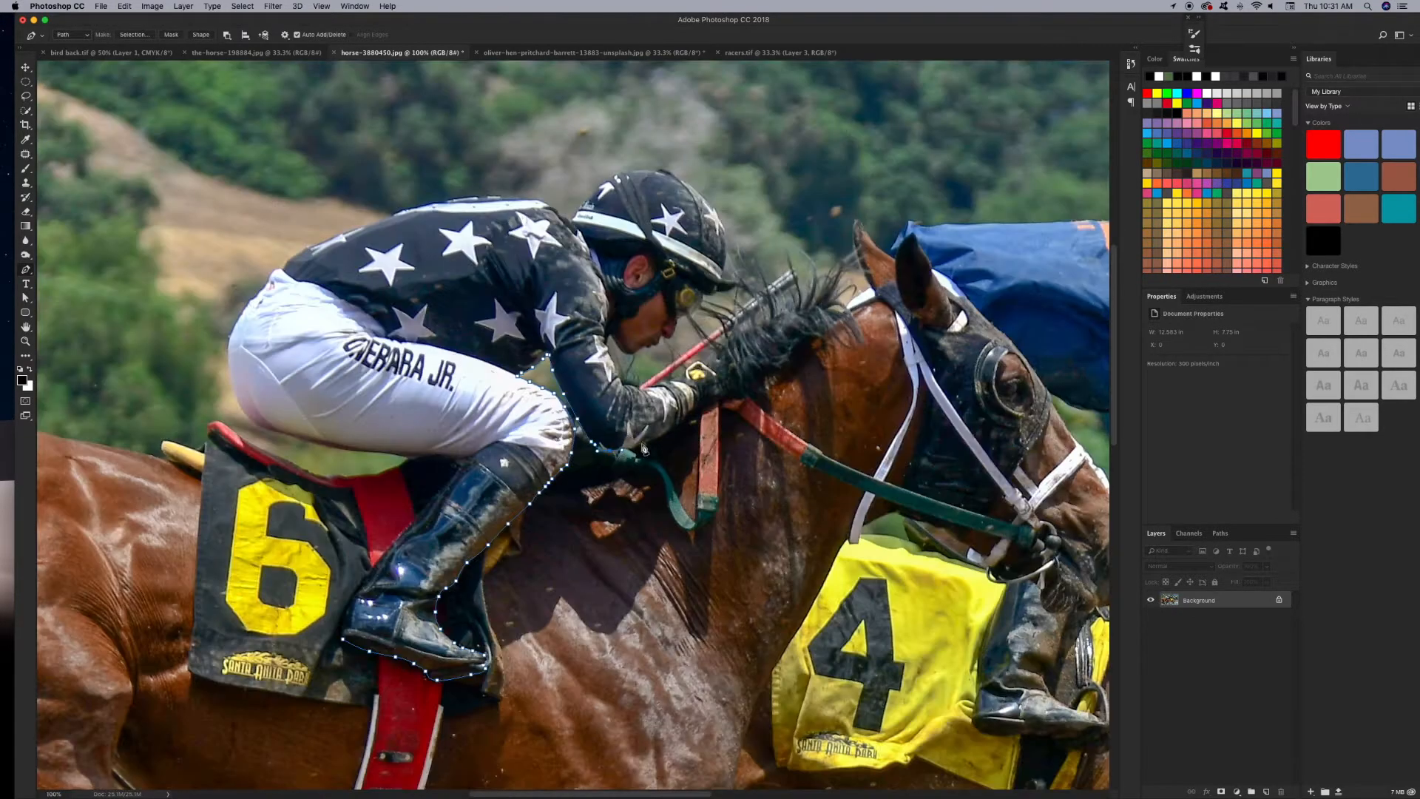
Trace the pen path along the jockey's forearm, around the gloved hand and back to the inner elbow.
{"action": "key", "text": "super+plus"}
{"action": "left_click_drag", "start_coordinate": [732, 346], "coordinate": [725, 348]}
{"action": "left_click_drag", "start_coordinate": [719, 351], "coordinate": [655, 407]}
{"action": "left_click", "coordinate": [674, 346]}
{"action": "left_click_drag", "start_coordinate": [651, 396], "coordinate": [647, 390]}
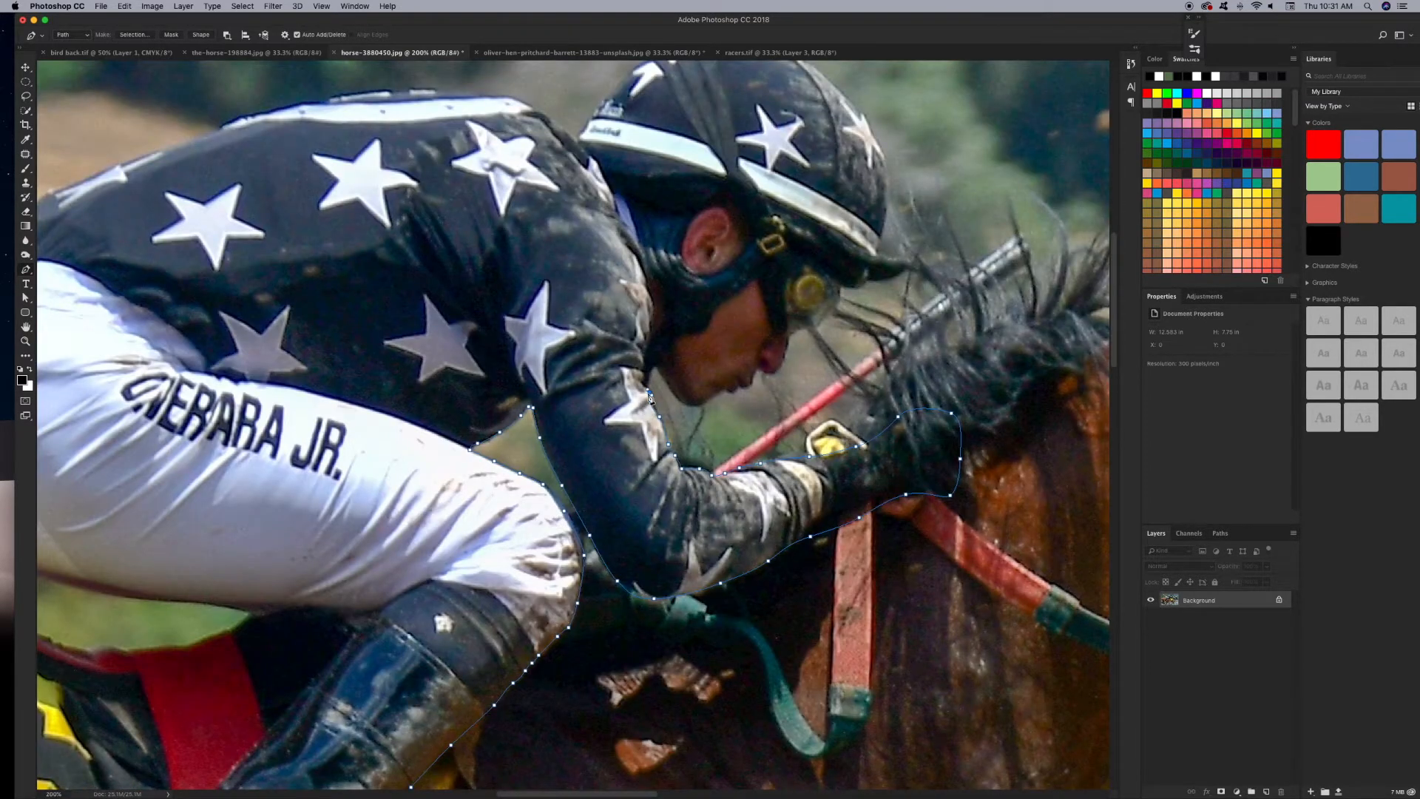
Continue the pen path up the inner arm and along the jockey's chin and lips.
{"action": "left_click", "coordinate": [654, 367]}
{"action": "key", "text": "super+plus"}
{"action": "left_click_drag", "start_coordinate": [742, 314], "coordinate": [523, 392]}
{"action": "left_click", "coordinate": [532, 404]}
{"action": "left_click_drag", "start_coordinate": [556, 442], "coordinate": [592, 460]}
{"action": "left_click_drag", "start_coordinate": [609, 457], "coordinate": [510, 503]}
{"action": "left_click_drag", "start_coordinate": [525, 494], "coordinate": [531, 487]}
{"action": "left_click", "coordinate": [530, 490]}
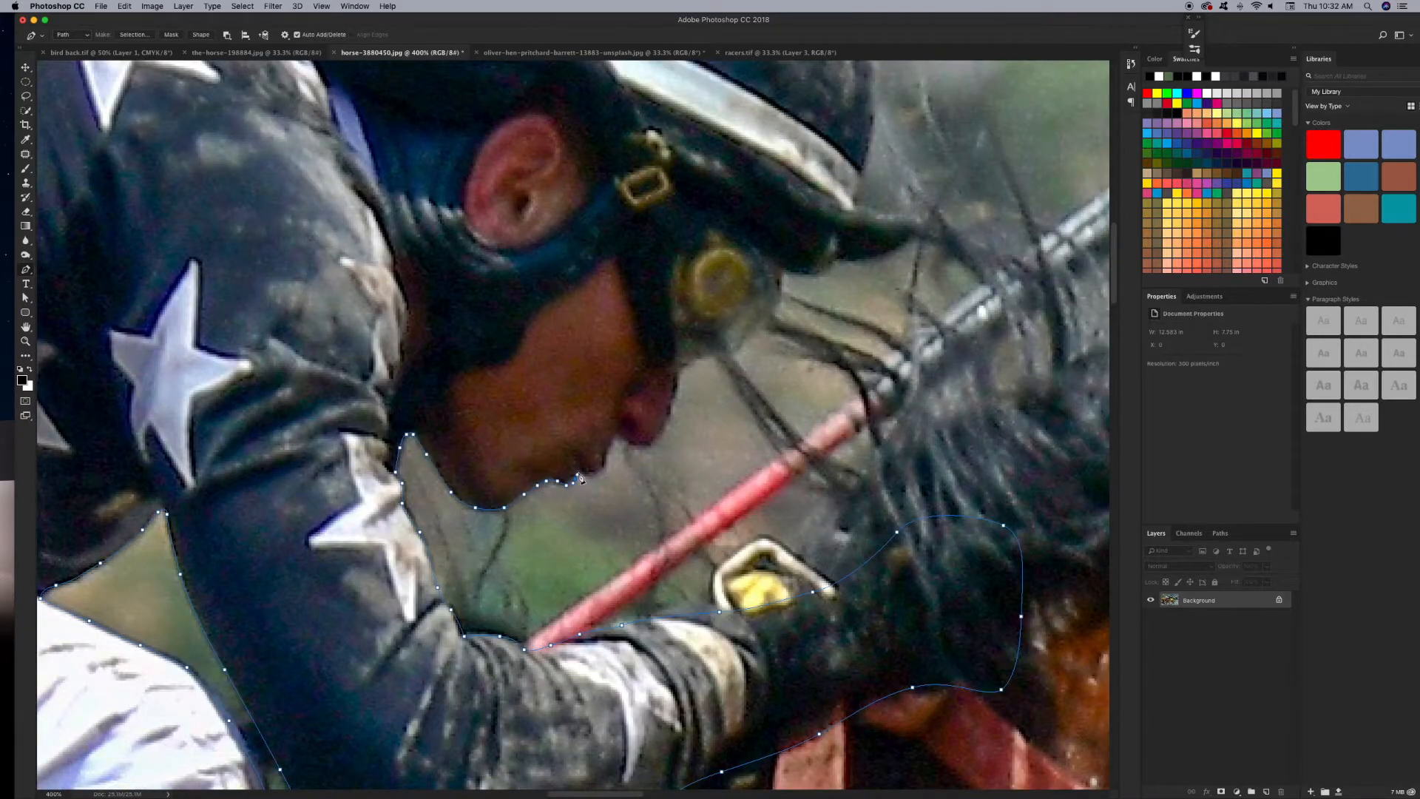
Trace the pen path around the jockey's nose and up to the goggles.
{"action": "left_click_drag", "start_coordinate": [610, 447], "coordinate": [512, 535]}
{"action": "left_click", "coordinate": [517, 522]}
{"action": "left_click_drag", "start_coordinate": [532, 531], "coordinate": [559, 522]}
{"action": "key", "text": "super+minus"}
{"action": "left_click_drag", "start_coordinate": [572, 486], "coordinate": [578, 444]}
{"action": "left_click_drag", "start_coordinate": [589, 441], "coordinate": [596, 439]}
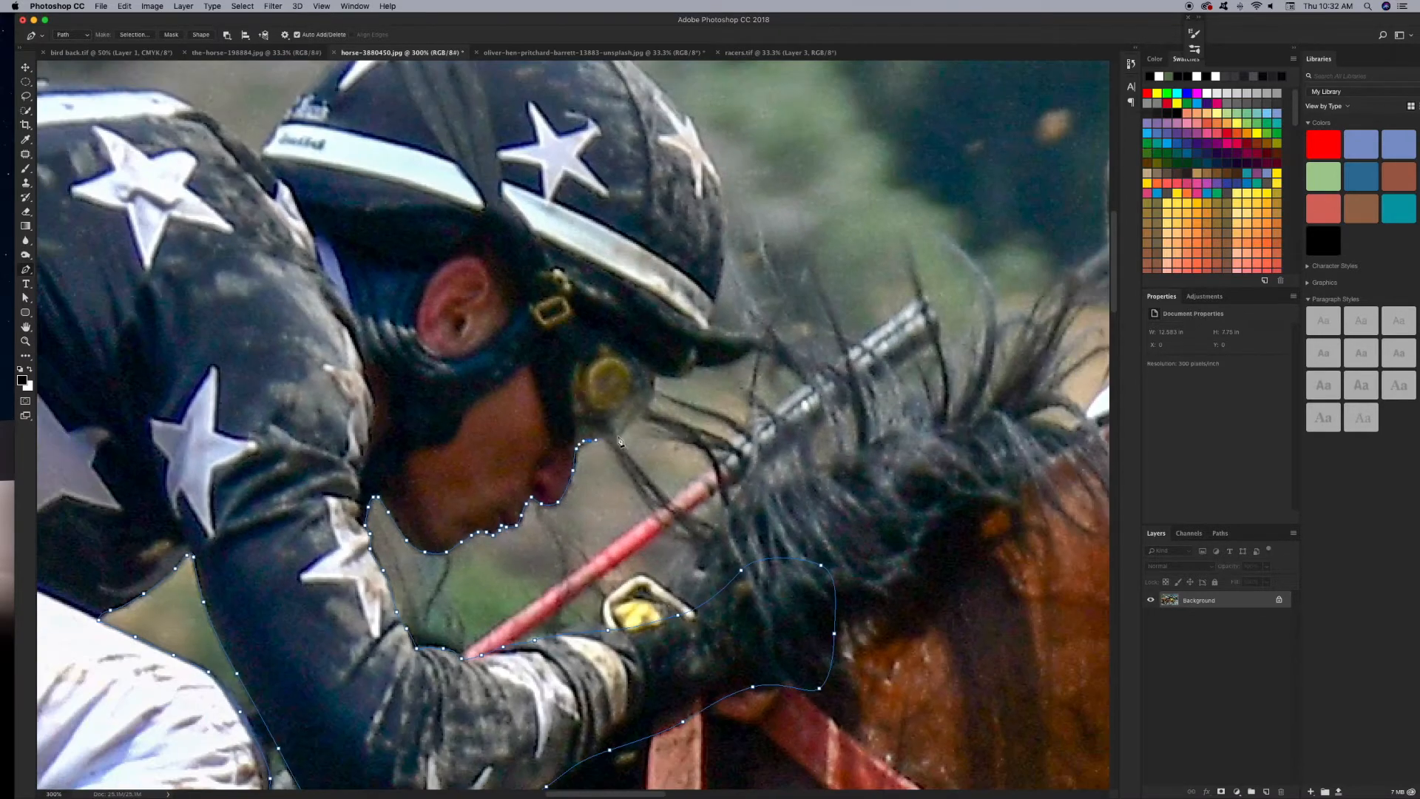
Trace the pen path around the helmet visor and over the crown toward the back of the helmet.
{"action": "left_click", "coordinate": [675, 379]}
{"action": "left_click_drag", "start_coordinate": [693, 370], "coordinate": [601, 500]}
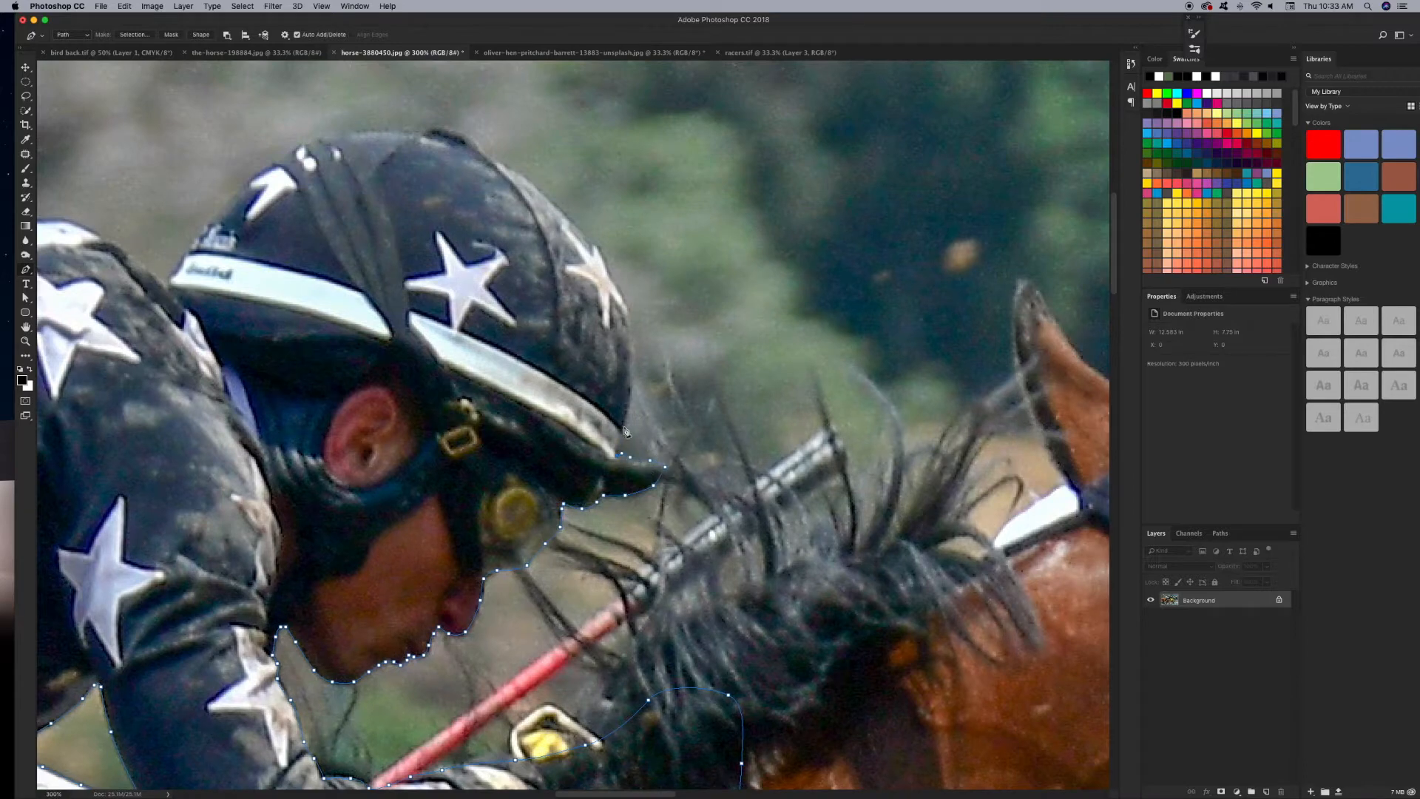
{"action": "left_click", "coordinate": [634, 368]}
{"action": "left_click_drag", "start_coordinate": [627, 311], "coordinate": [666, 437]}
{"action": "left_click_drag", "start_coordinate": [643, 383], "coordinate": [795, 522]}
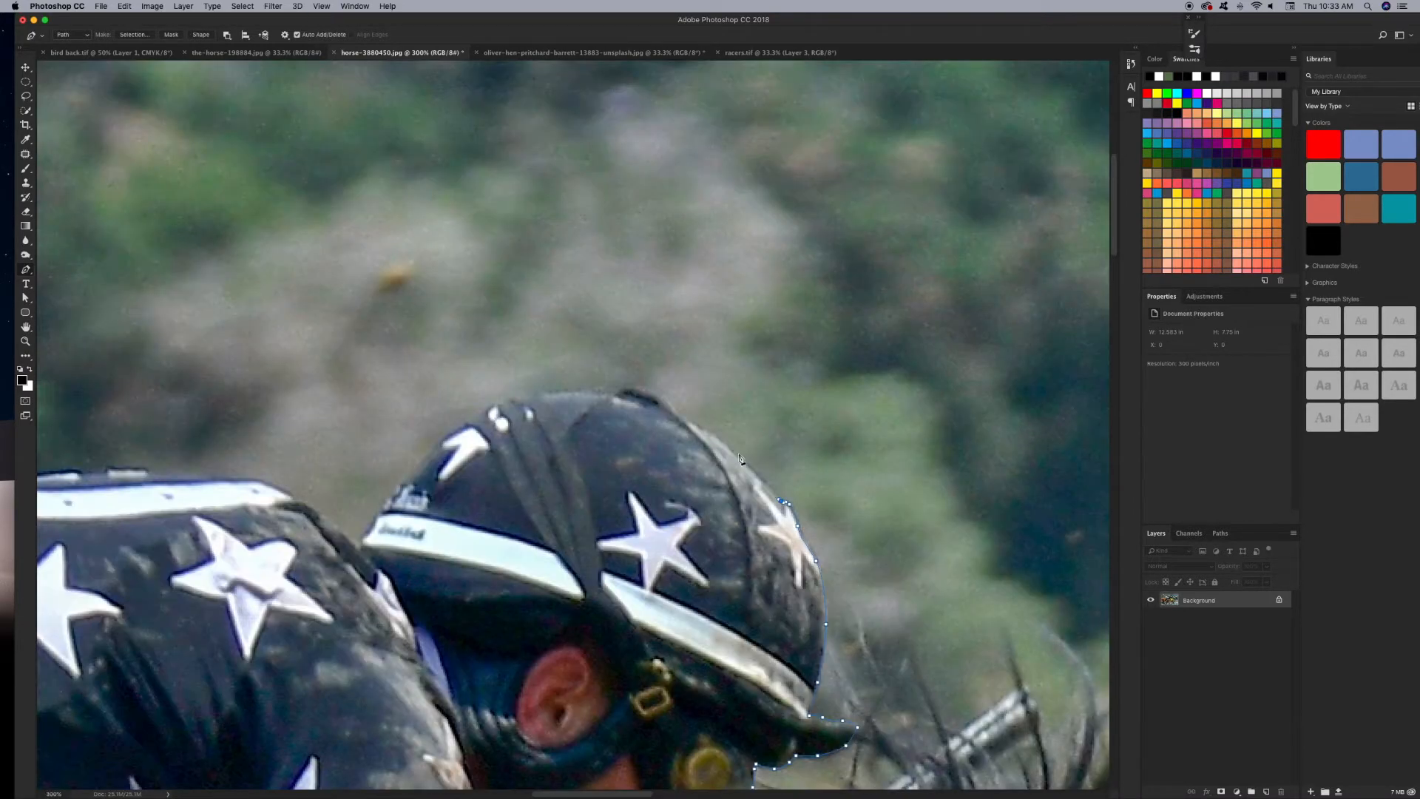
{"action": "left_click", "coordinate": [533, 400]}
{"action": "left_click_drag", "start_coordinate": [511, 411], "coordinate": [751, 369]}
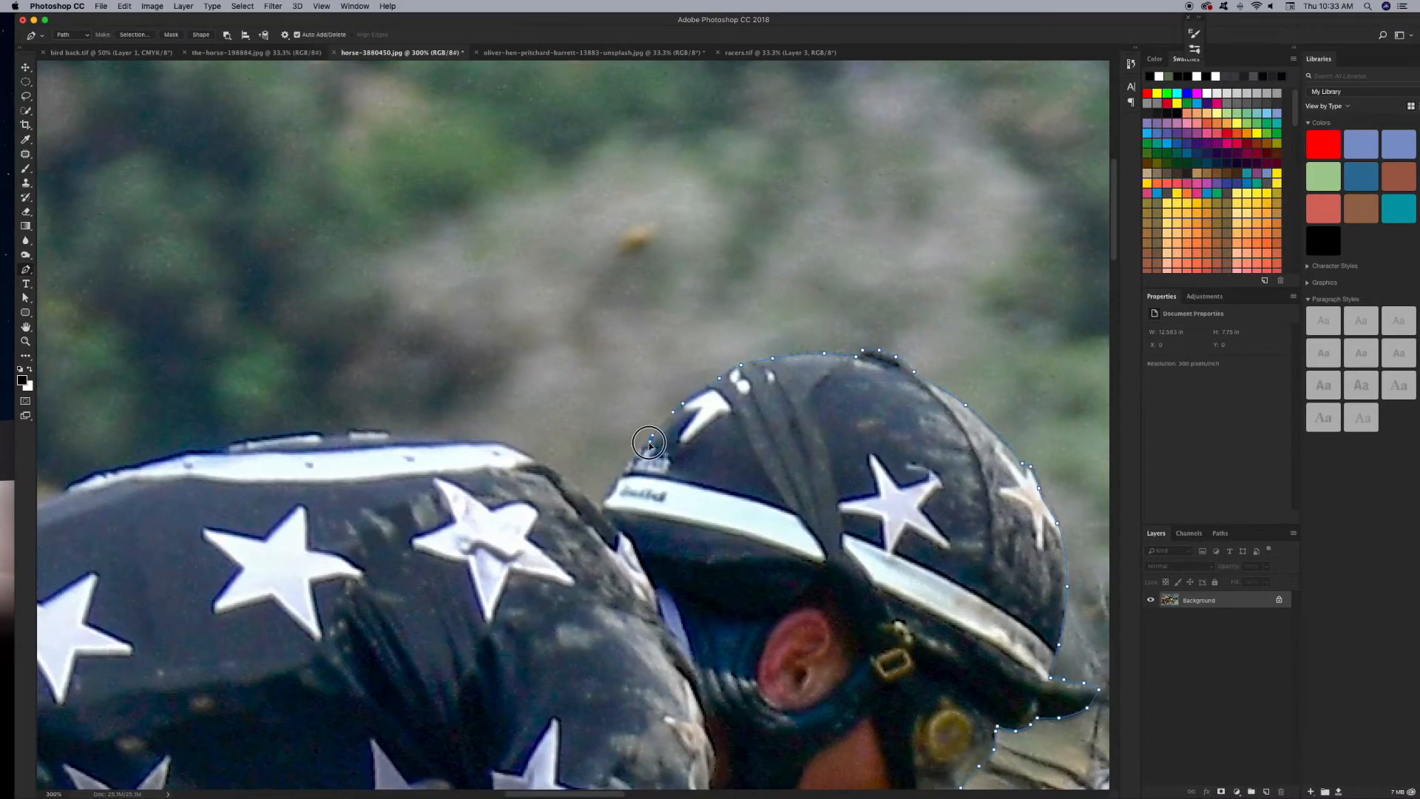
Continue the pen path around the back of the helmet, over the collar and onto the shoulder.
{"action": "left_click", "coordinate": [603, 503]}
{"action": "left_click_drag", "start_coordinate": [567, 478], "coordinate": [739, 534]}
{"action": "key", "text": "super+plus"}
{"action": "left_click", "coordinate": [765, 549]}
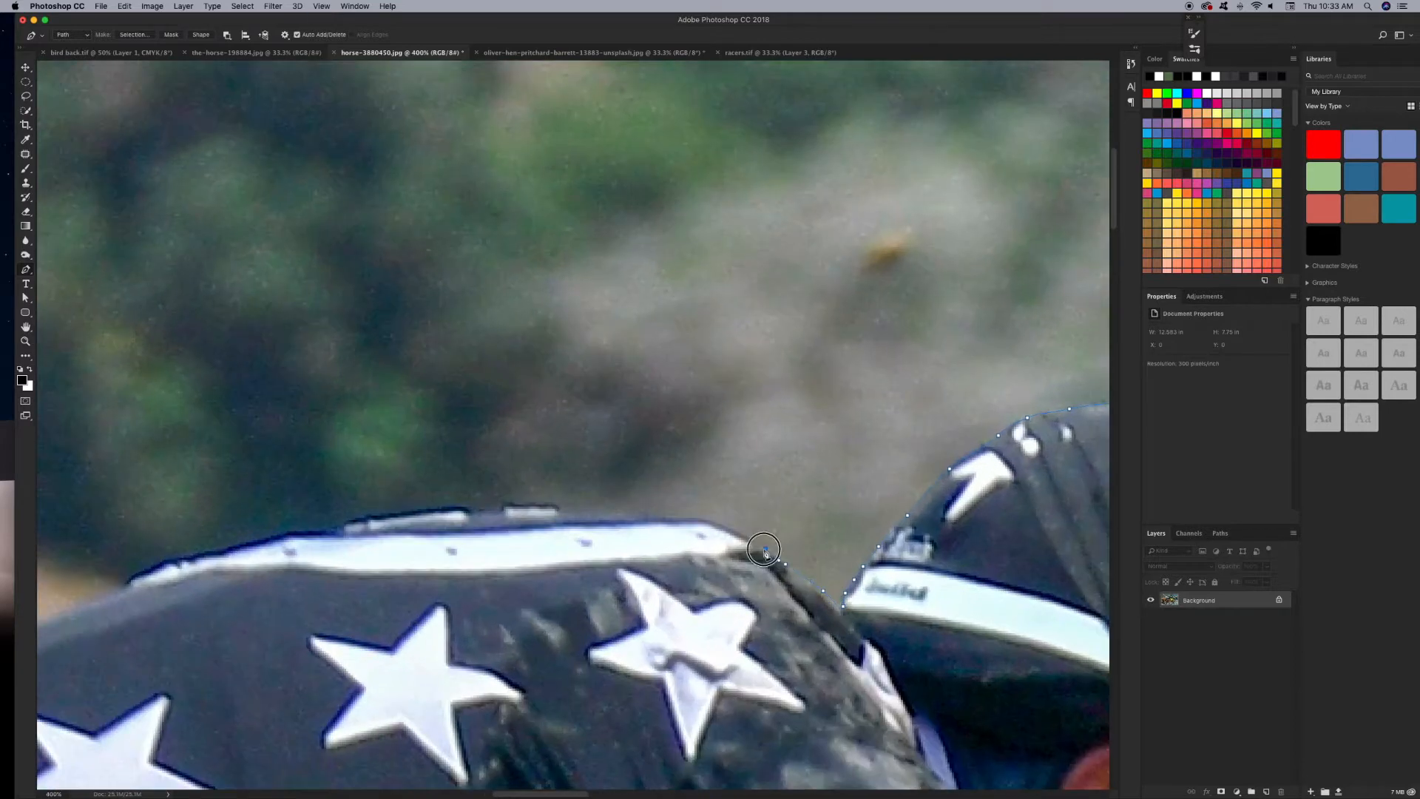
{"action": "left_click", "coordinate": [743, 538]}
{"action": "left_click_drag", "start_coordinate": [642, 526], "coordinate": [860, 504]}
{"action": "left_click", "coordinate": [793, 502]}
Trace the pen path along the jockey's starred back down to the waistband.
{"action": "key", "text": "super+minus"}
{"action": "key", "text": "super+minus"}
{"action": "left_click", "coordinate": [609, 466]}
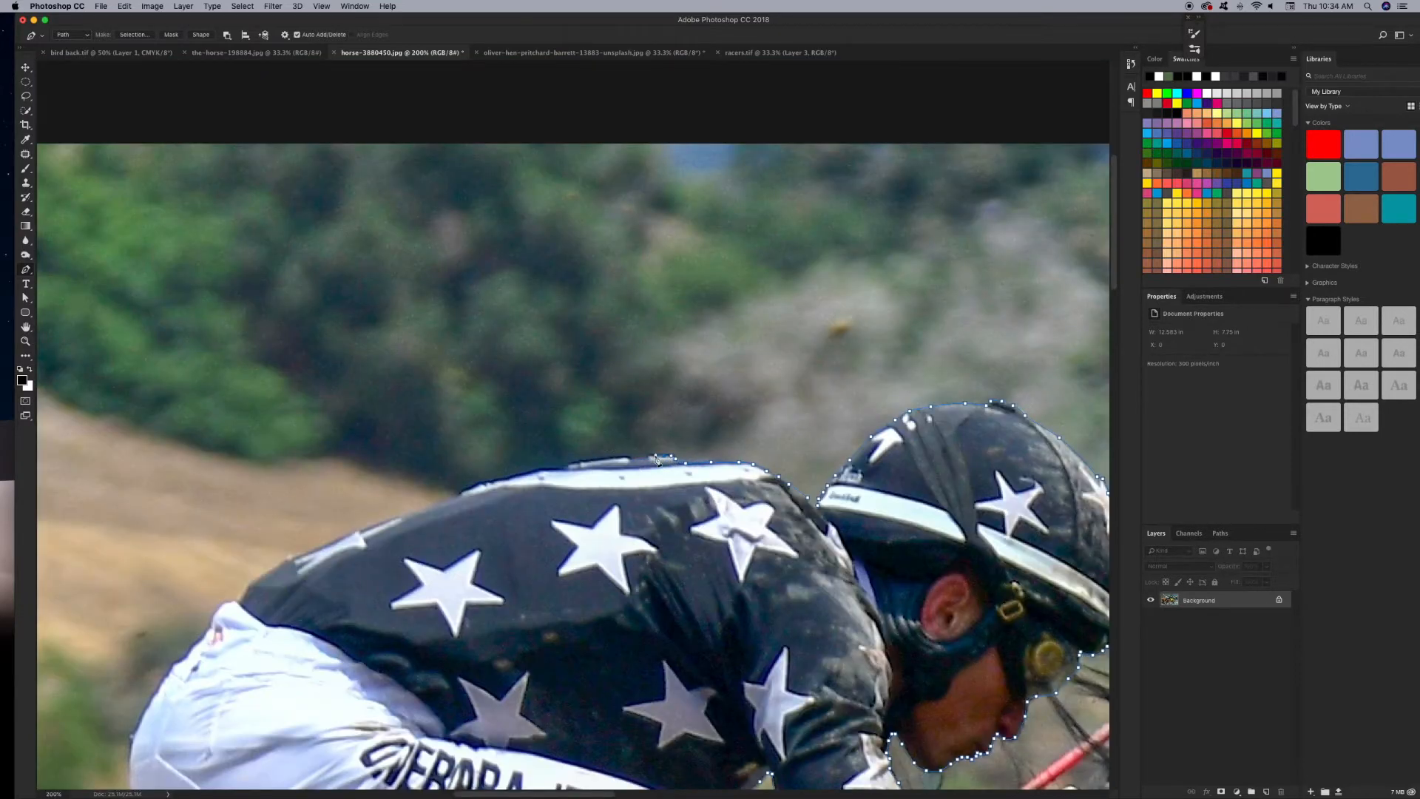
{"action": "left_click_drag", "start_coordinate": [518, 479], "coordinate": [888, 275]}
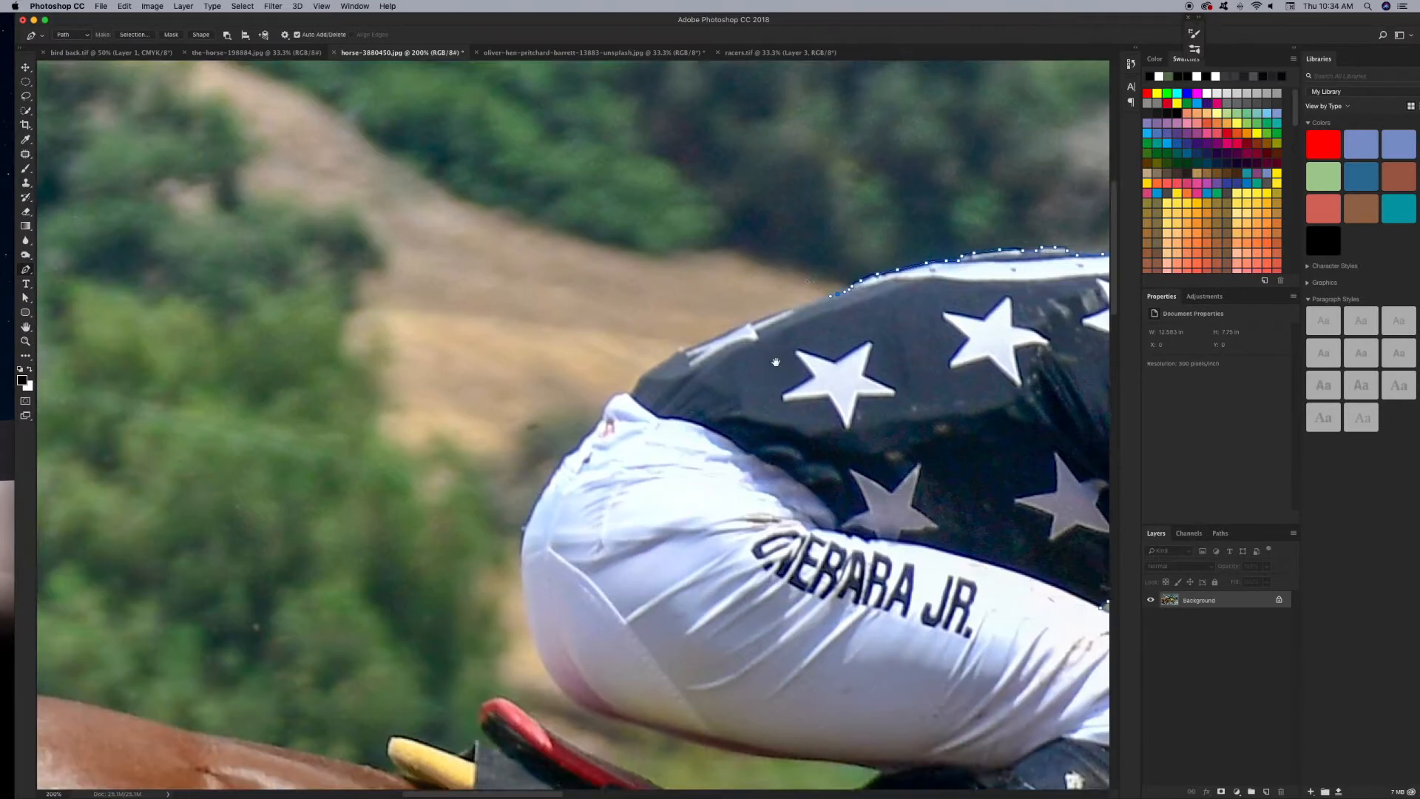
{"action": "left_click", "coordinate": [740, 327]}
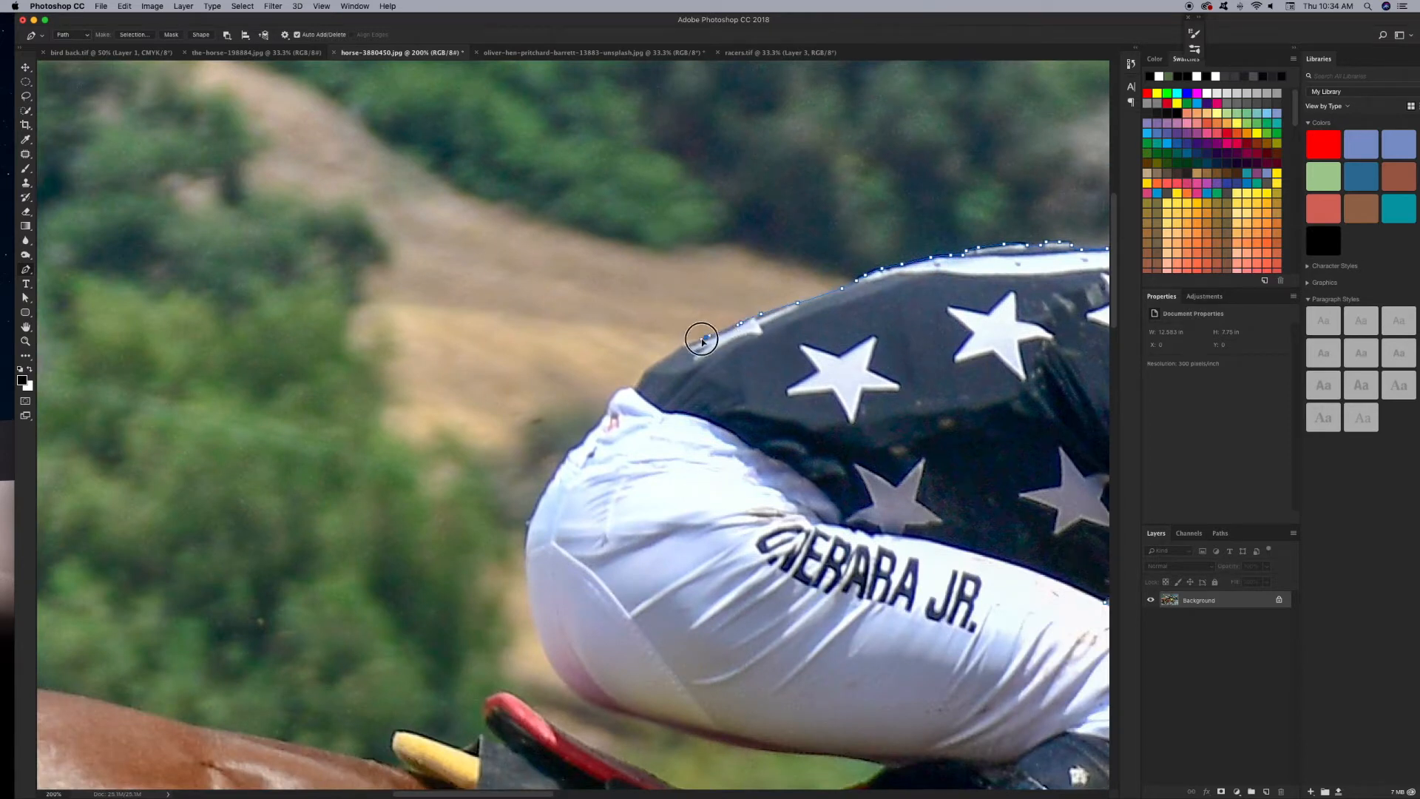
{"action": "scroll", "coordinate": [622, 390], "scroll_direction": "down", "scroll_amount": 5}
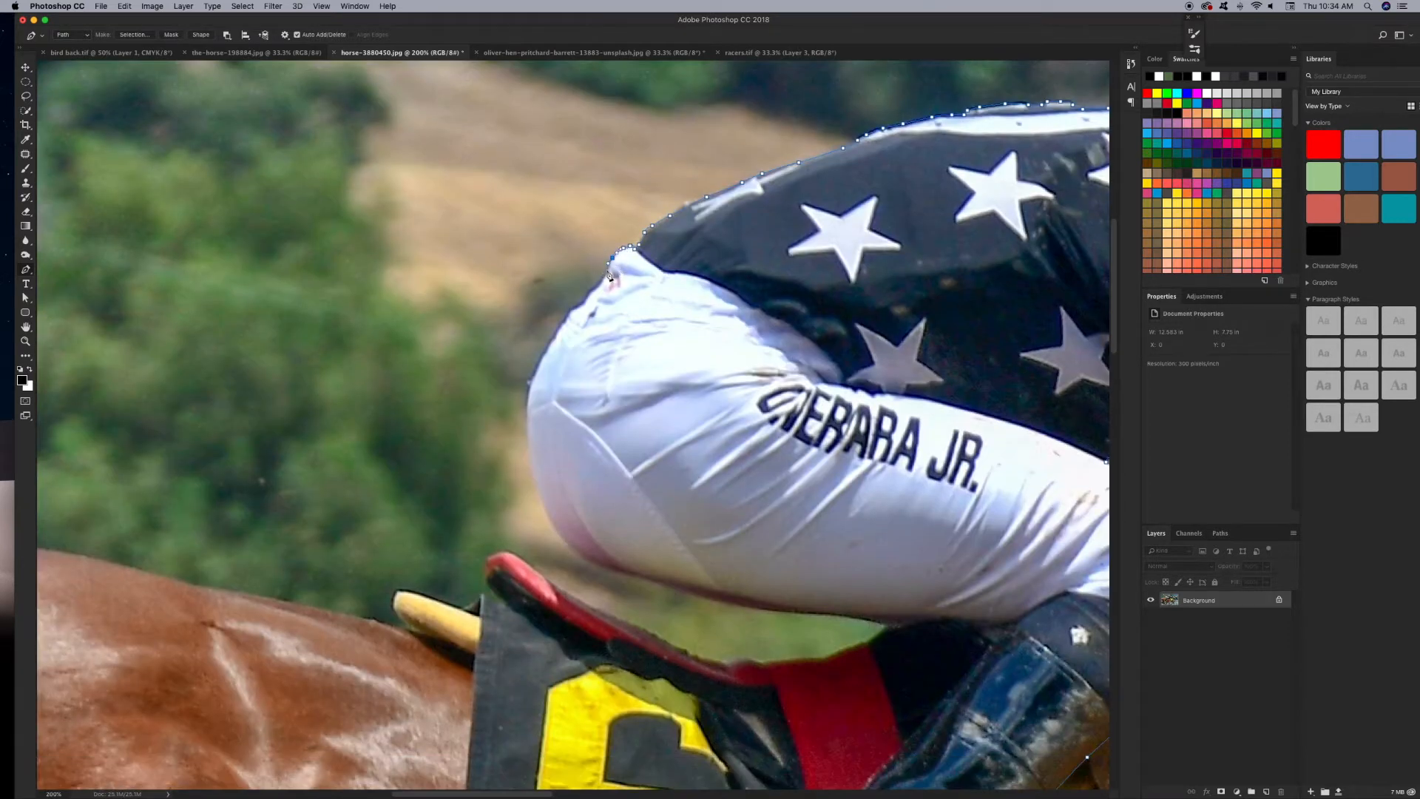
Trace the pen path around the jockey's seat and along the underside of the white thigh.
{"action": "left_click_drag", "start_coordinate": [583, 309], "coordinate": [557, 333]}
{"action": "left_click_drag", "start_coordinate": [690, 583], "coordinate": [447, 539]}
{"action": "left_click", "coordinate": [452, 549]}
{"action": "left_click_drag", "start_coordinate": [577, 569], "coordinate": [596, 574]}
{"action": "left_click", "coordinate": [643, 575]}
{"action": "left_click", "coordinate": [737, 582]}
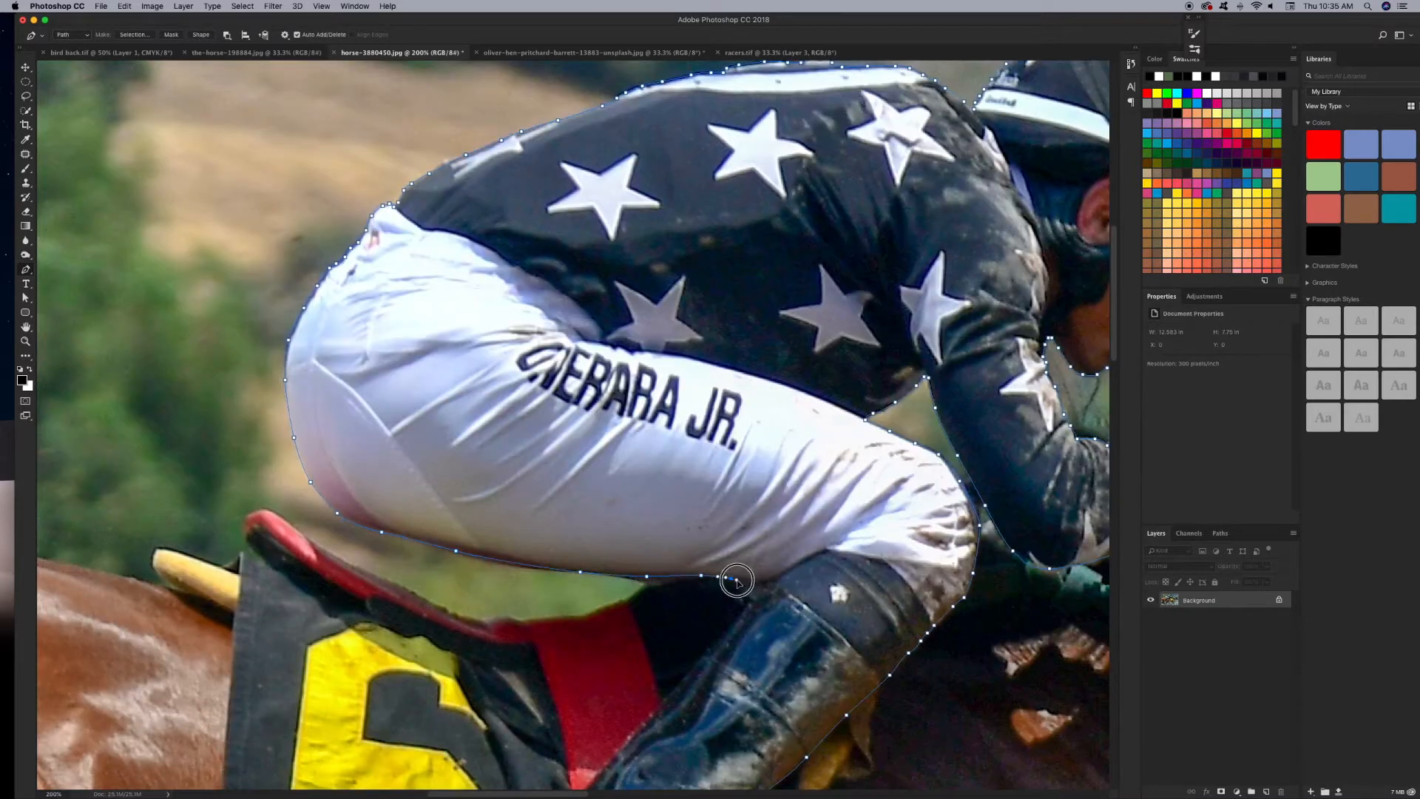
Finish the pen path down the rear edge of the boot and close the number 6 jockey's outline.
{"action": "left_click_drag", "start_coordinate": [727, 633], "coordinate": [805, 494]}
{"action": "left_click_drag", "start_coordinate": [746, 556], "coordinate": [739, 564]}
{"action": "left_click_drag", "start_coordinate": [710, 606], "coordinate": [759, 470]}
{"action": "key", "text": "super+minus"}
{"action": "key", "text": "super+minus"}
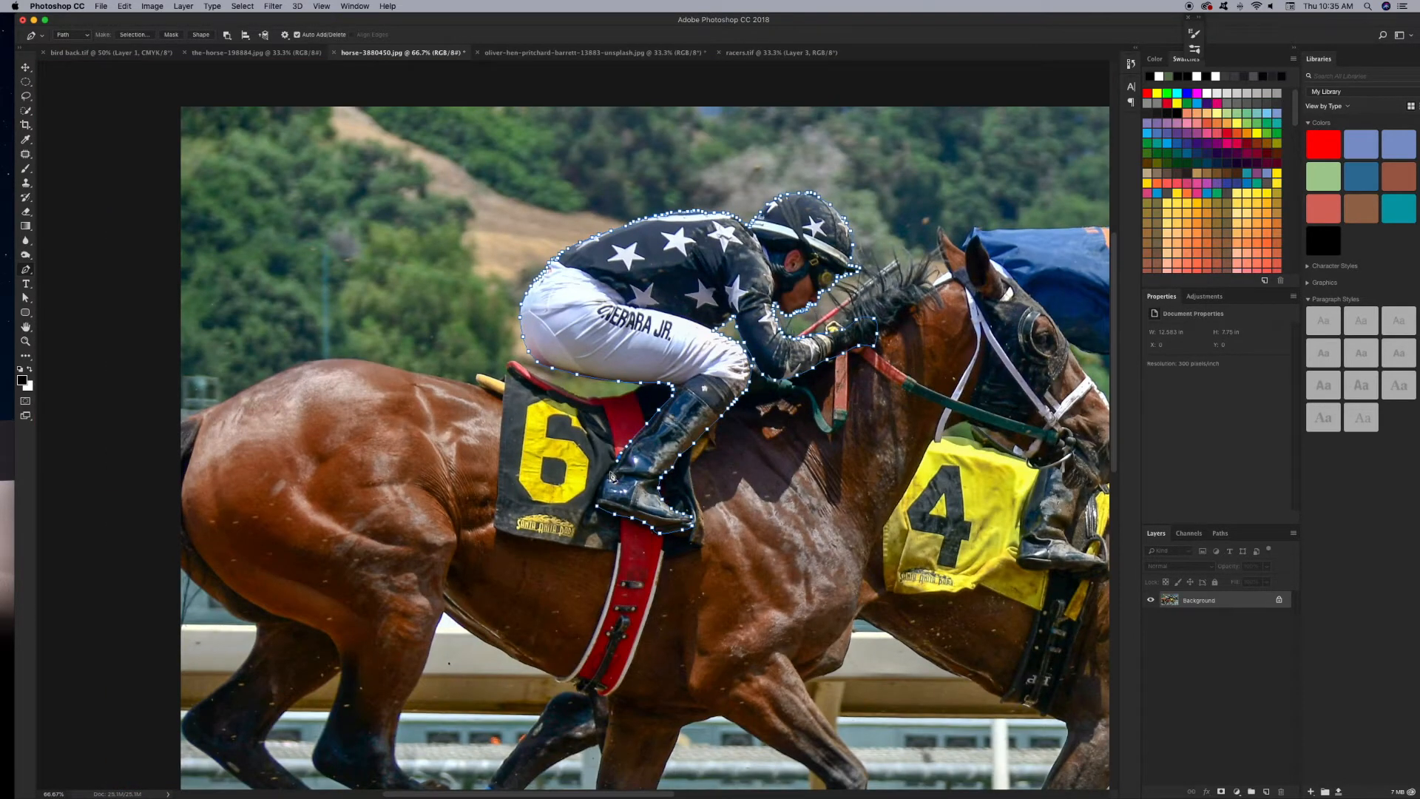
Load the number 6 jockey's work path as a selection.
{"action": "key", "text": "super+plus"}
{"action": "key", "text": "super+plus"}
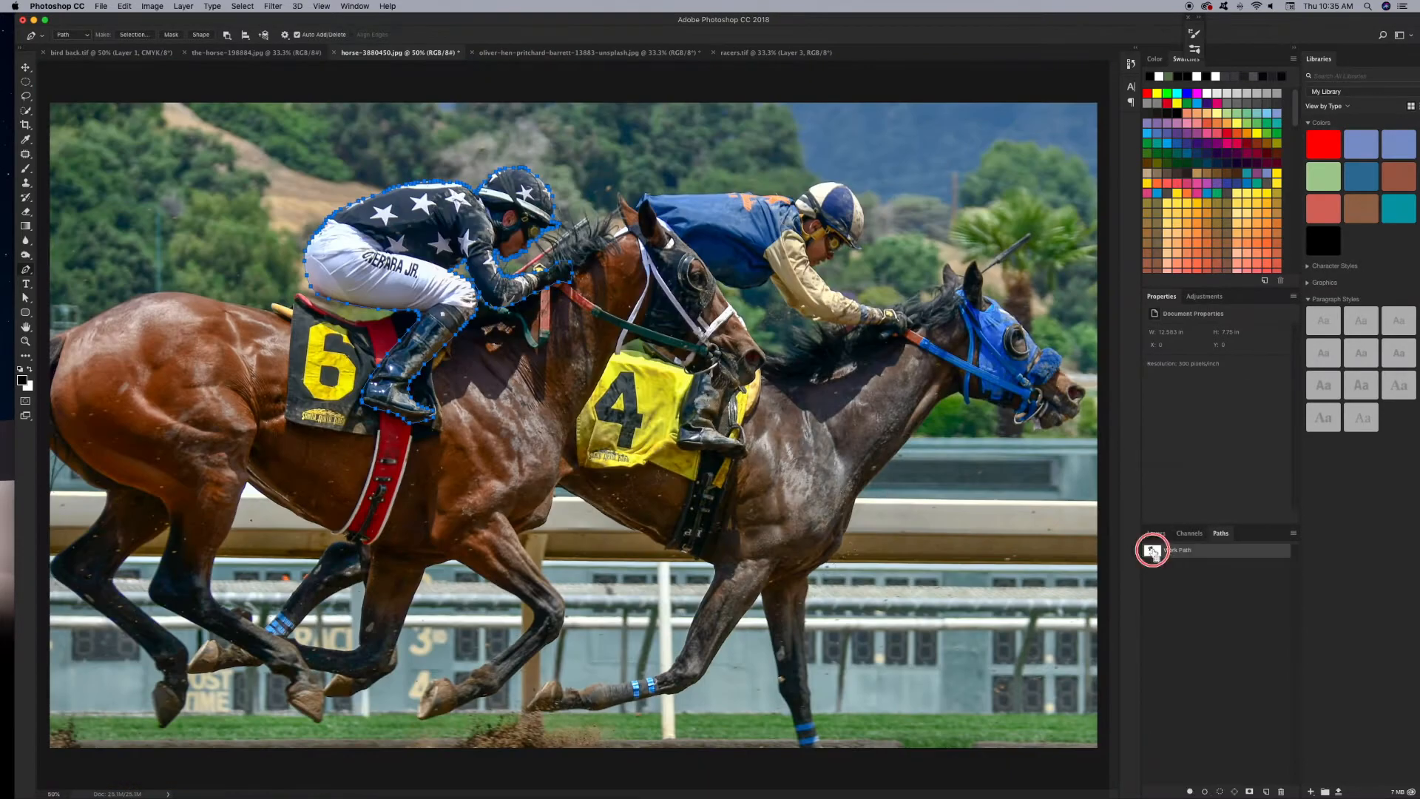
{"action": "left_click", "coordinate": [243, 5]}
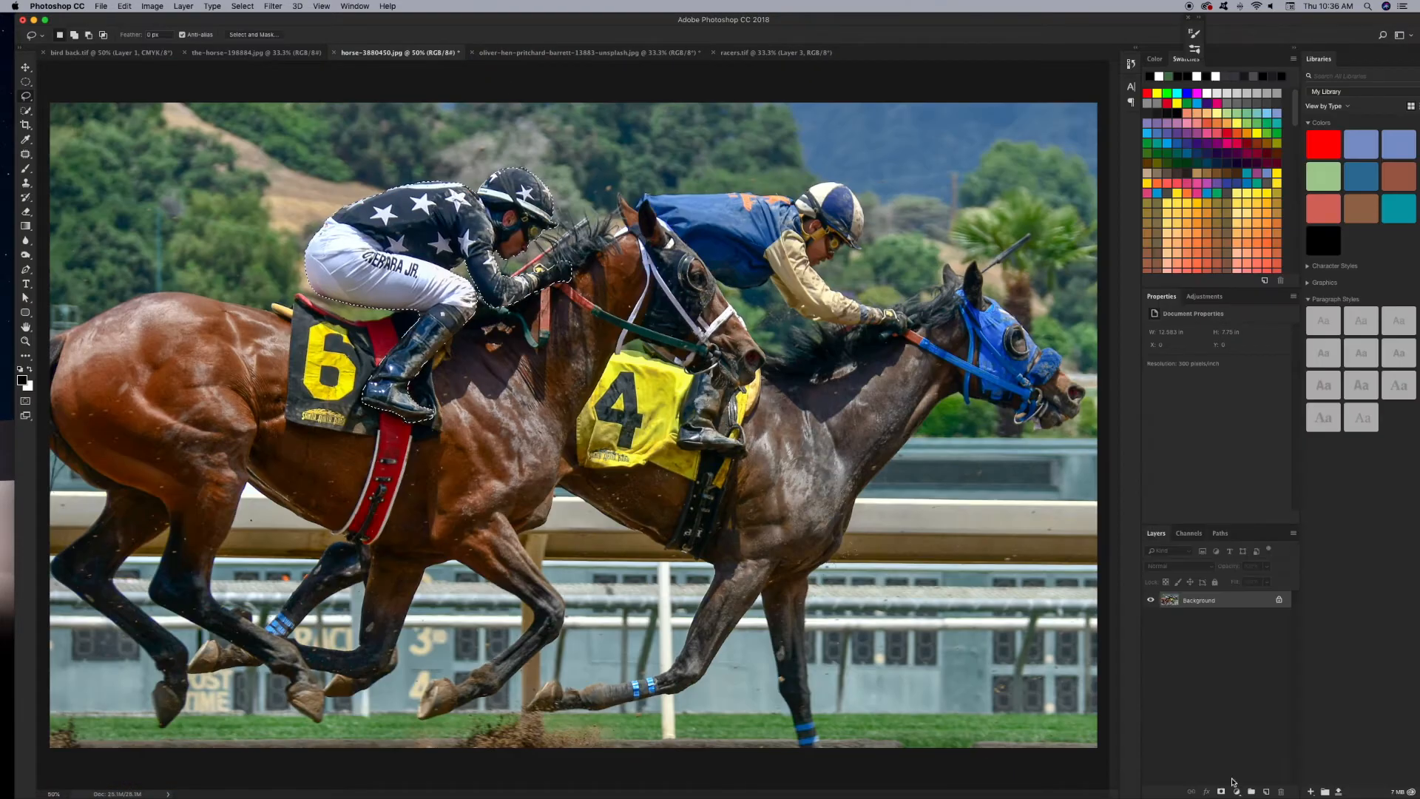
Add a layer mask from the loaded selection to isolate the number 6 jockey.
{"action": "left_click", "coordinate": [1221, 791]}
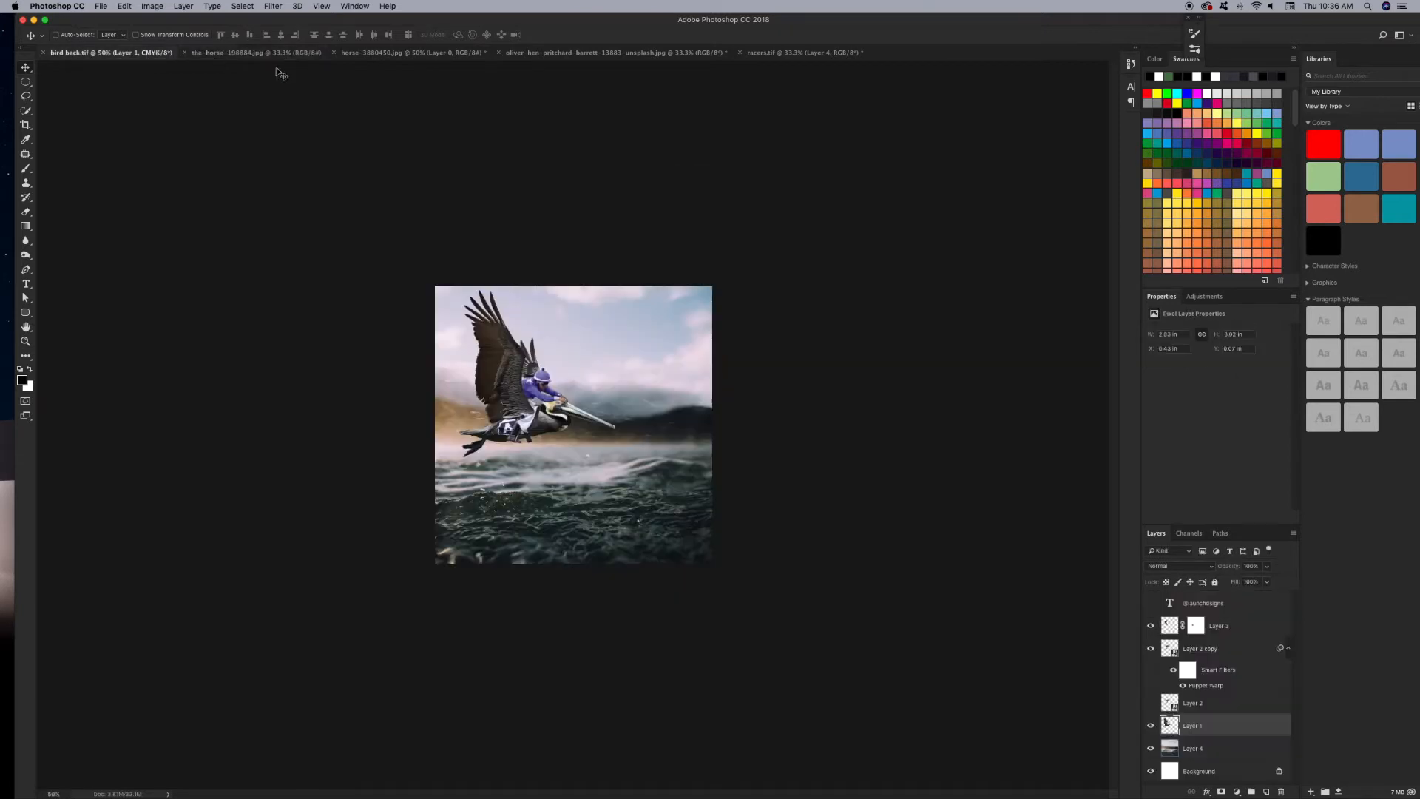
Bring the layers of the purple jockey riding a pelican from bird back.tif into racers.tif.
{"action": "left_click", "coordinate": [522, 410], "text": "super"}
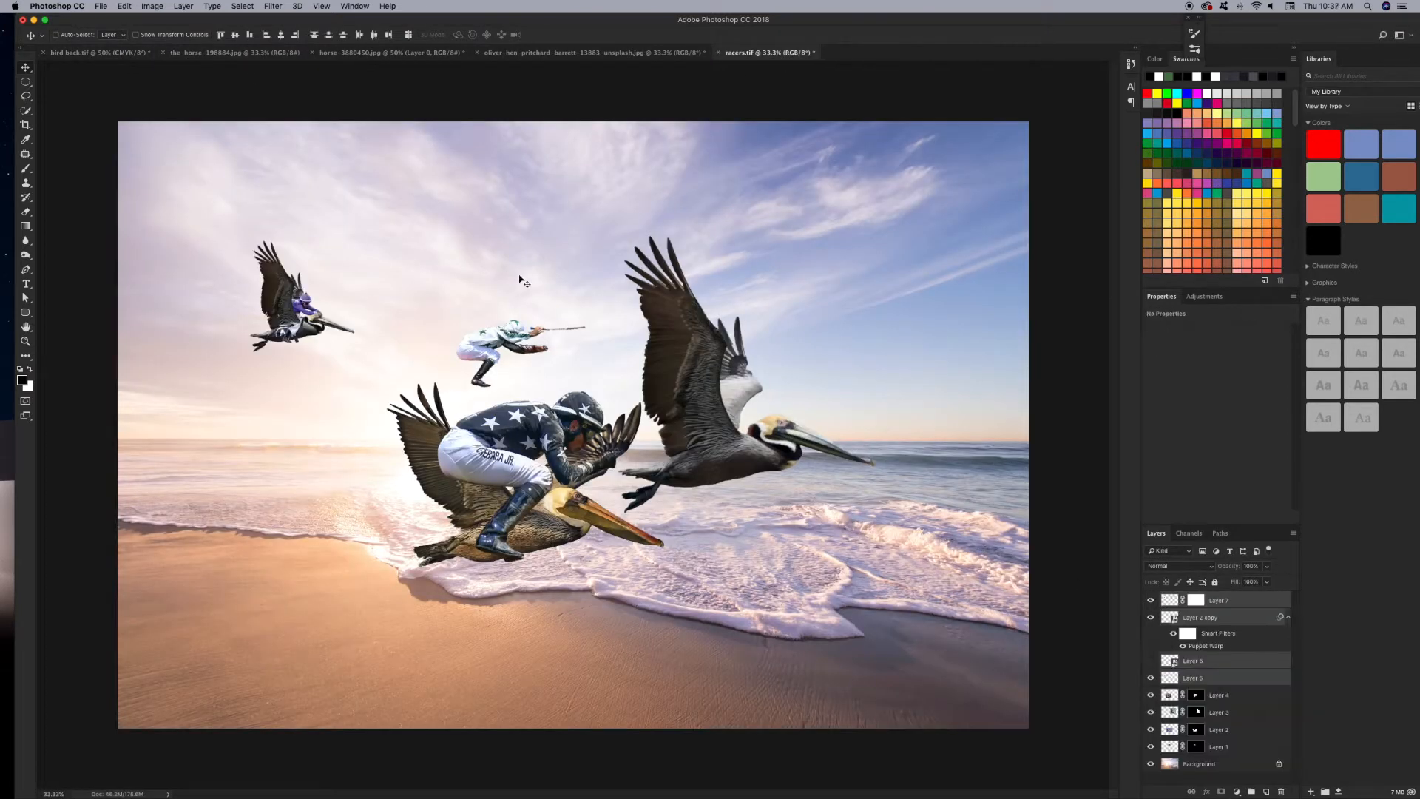
Move the large dark pelican and the small pale jockey toward the right side of the beach scene.
{"action": "key", "text": "super+minus"}
{"action": "key", "text": "super+minus"}
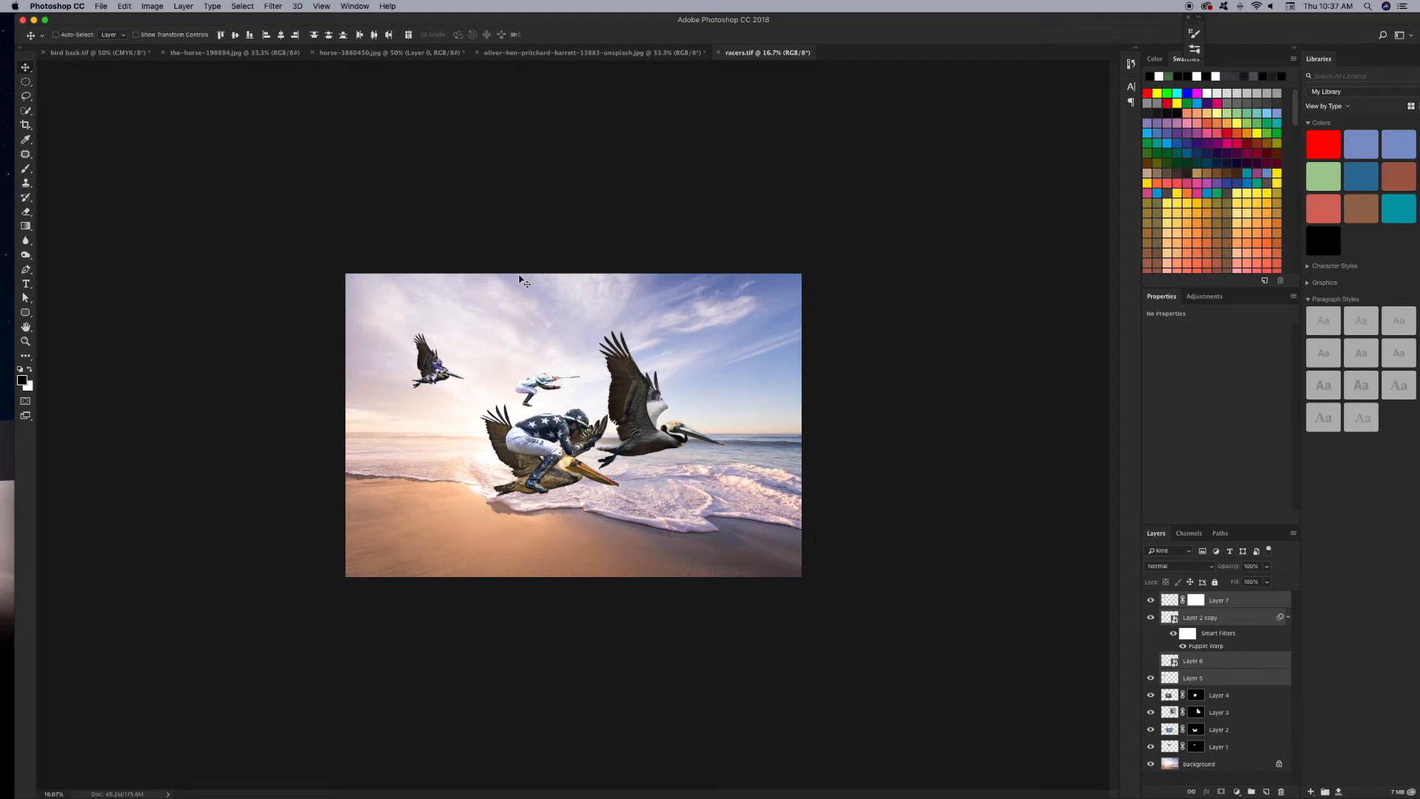
{"action": "key", "text": "super+plus"}
{"action": "key", "text": "super+plus"}
{"action": "key", "text": "super+plus"}
{"action": "left_click", "coordinate": [465, 414], "text": "super"}
{"action": "left_click_drag", "start_coordinate": [769, 379], "coordinate": [970, 274]}
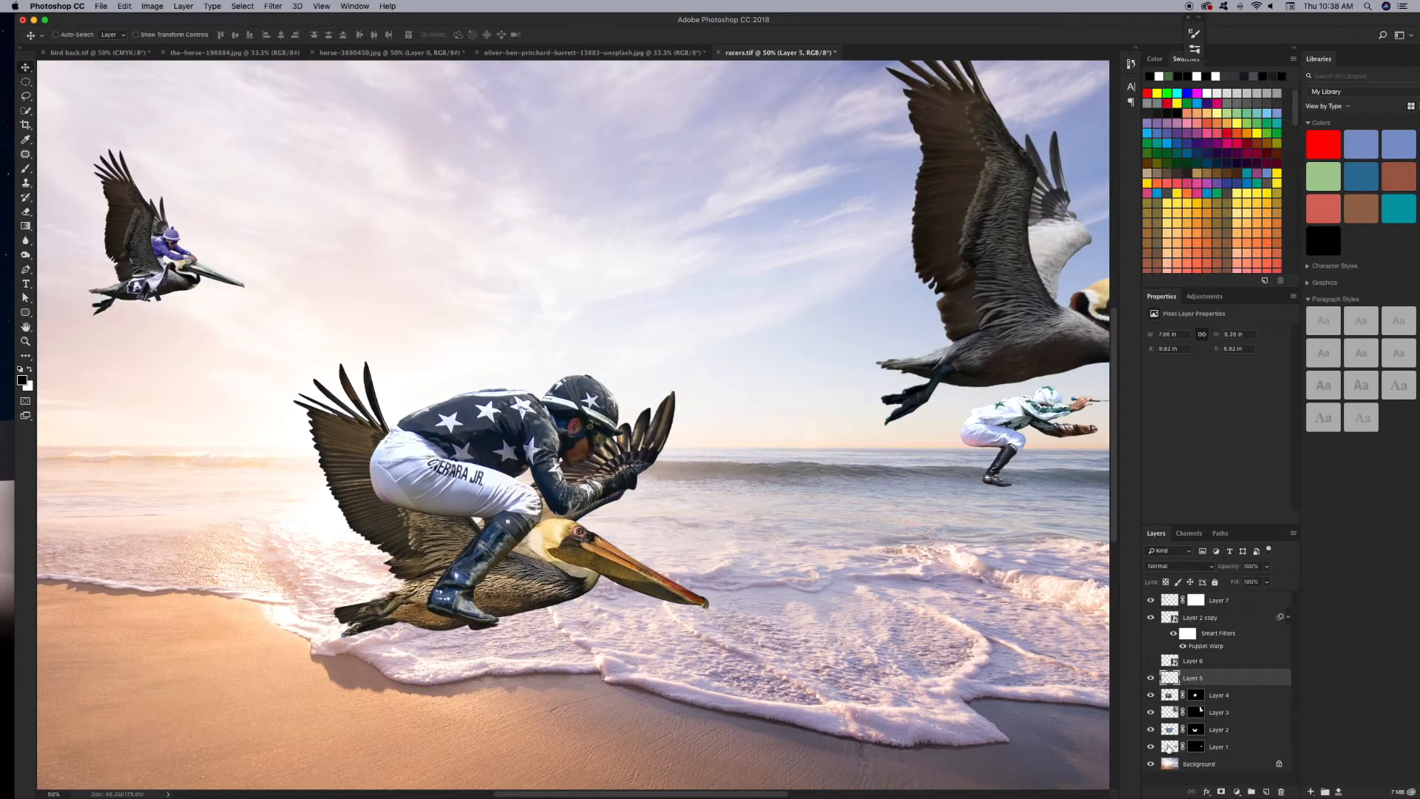
{"action": "left_click", "coordinate": [1219, 599]}
{"action": "left_click", "coordinate": [1201, 617], "text": "shift"}
{"action": "left_click_drag", "start_coordinate": [293, 347], "coordinate": [384, 311]}
{"action": "key", "text": "super+z"}
Group Layer 5, Layer 6, Layer 2 copy and Layer 7, which make up the small pelican rider.
{"action": "left_click", "coordinate": [1151, 660]}
{"action": "left_click_drag", "start_coordinate": [1151, 661], "coordinate": [1151, 601]}
{"action": "left_click", "coordinate": [1198, 678]}
{"action": "left_click", "coordinate": [1198, 600], "text": "shift"}
{"action": "key", "text": "super+g"}
{"action": "double_click", "coordinate": [1192, 598]}
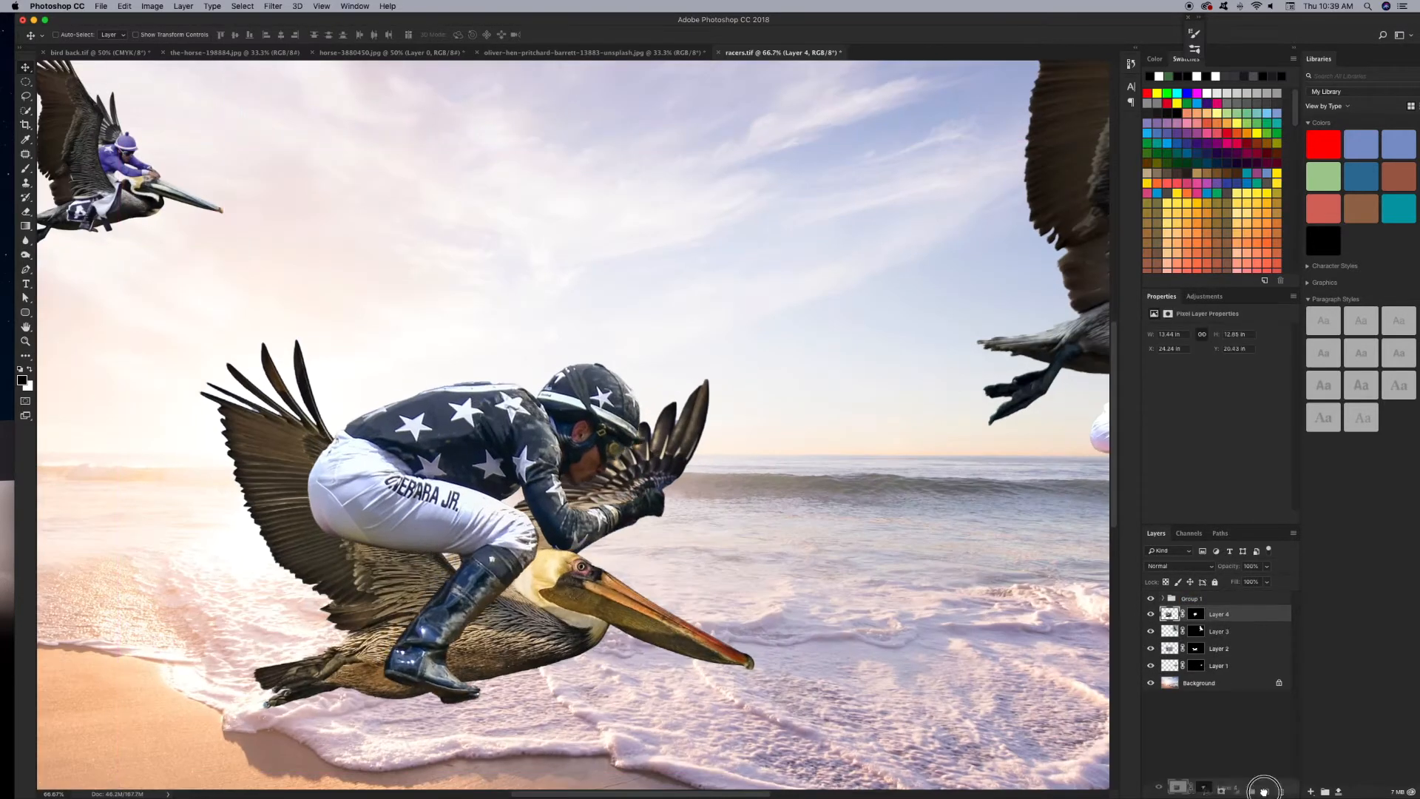
Turn a copy of the starred jockey layer into a smart object and scale it to about 70% on the golden-headed pelican's back.
{"action": "right_click", "coordinate": [1266, 614]}
{"action": "left_click", "coordinate": [1164, 465]}
{"action": "key", "text": "super+t"}
{"action": "left_click_drag", "start_coordinate": [665, 363], "coordinate": [635, 391]}
{"action": "left_click_drag", "start_coordinate": [634, 673], "coordinate": [614, 654]}
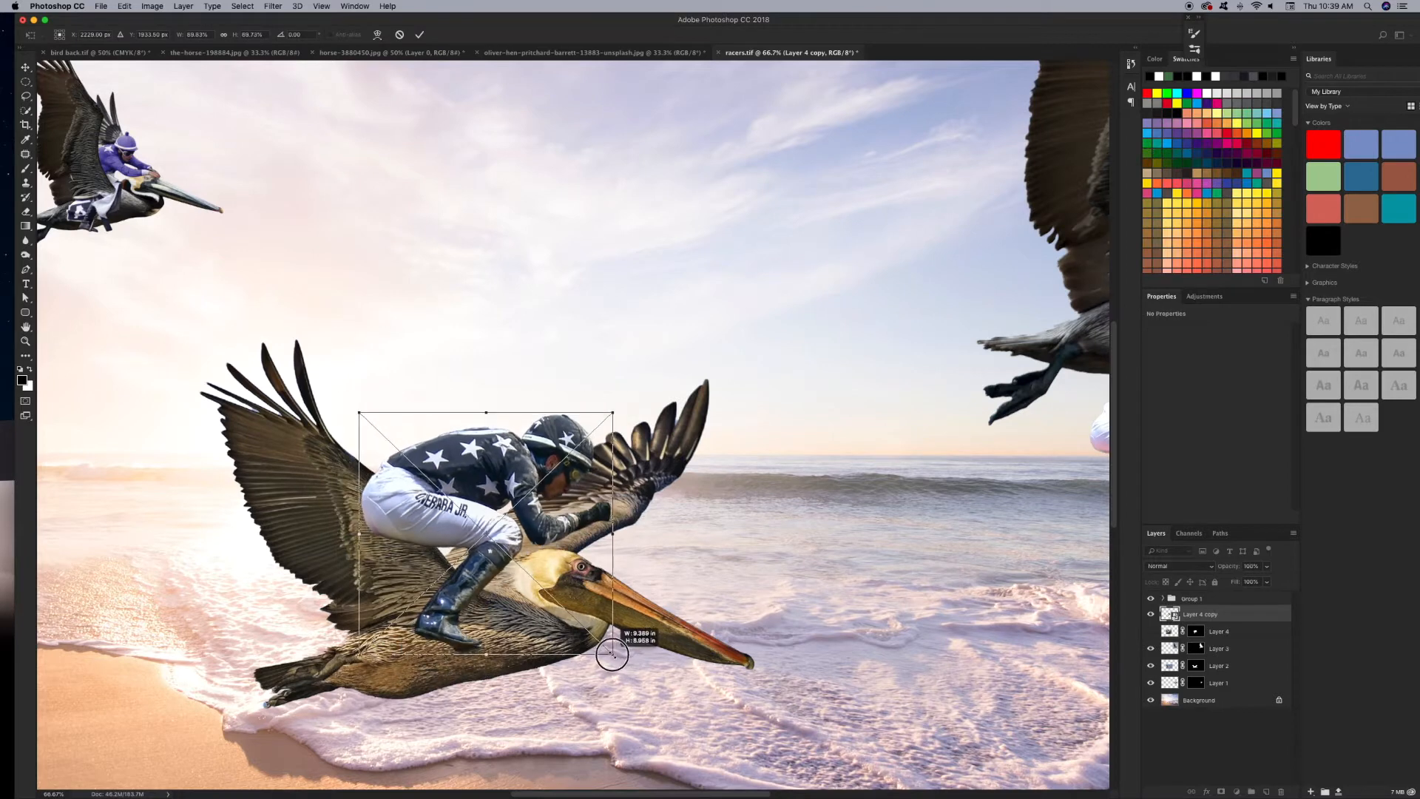
{"action": "left_click_drag", "start_coordinate": [525, 468], "coordinate": [512, 526]}
{"action": "key", "text": "Return"}
Rename the golden-headed pelican's layer FOREGROUND.
{"action": "double_click", "coordinate": [1219, 666]}
{"action": "type", "text": "FOREGROUND"}
{"action": "key", "text": "Return"}
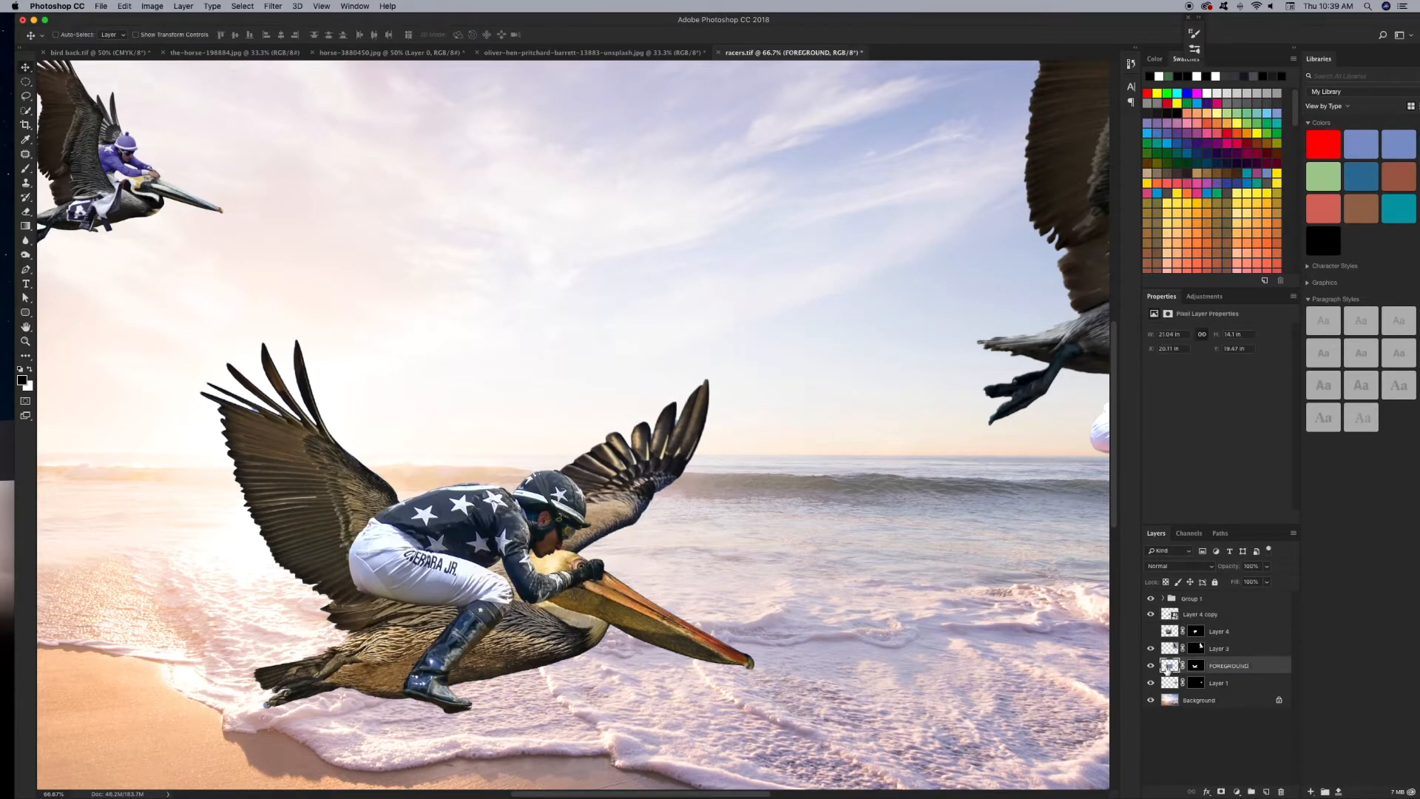
Rename the starred jockey's smart object MAIN SUBJECT and place it directly above the FOREGROUND layer.
{"action": "double_click", "coordinate": [1198, 613]}
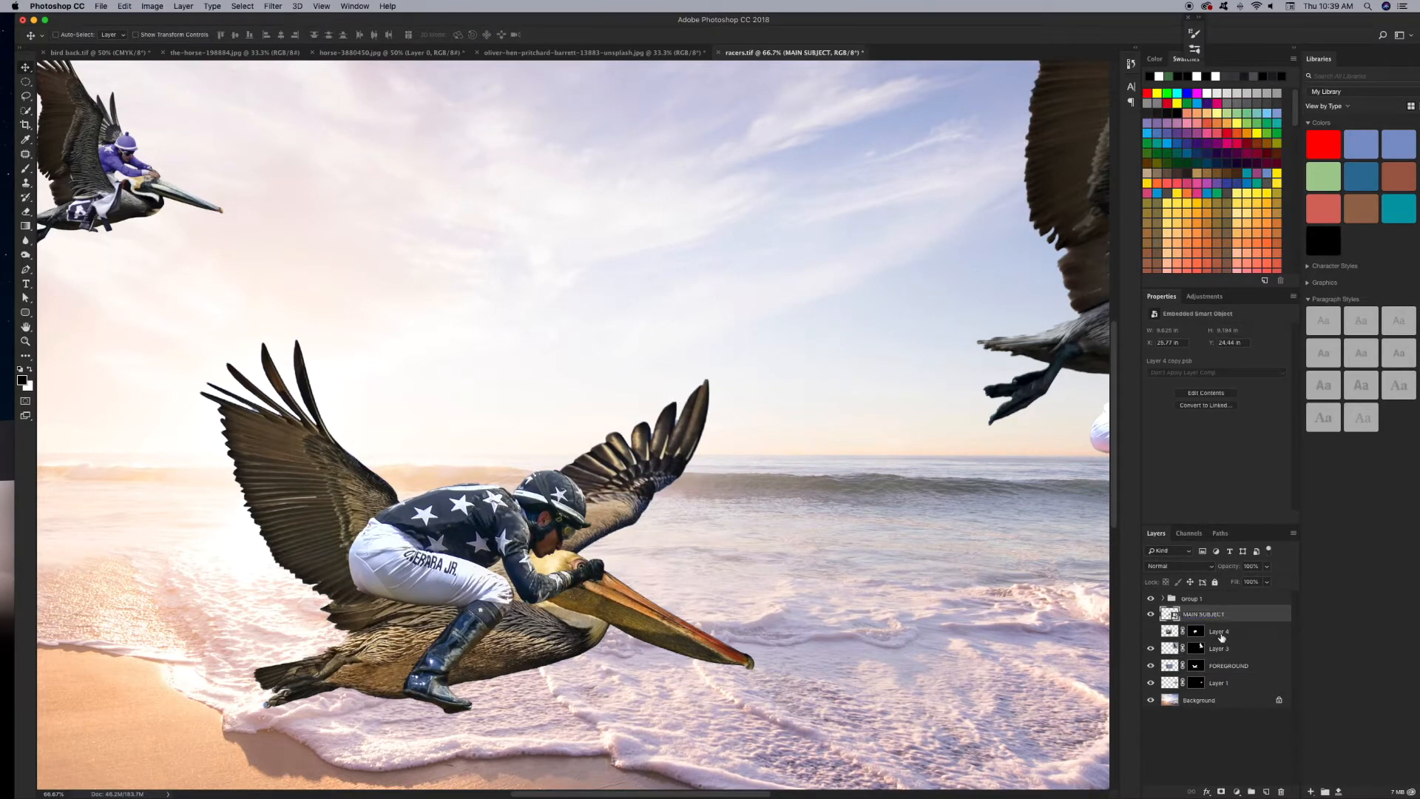
{"action": "left_click_drag", "start_coordinate": [1221, 637], "coordinate": [1222, 657]}
Try to mask the MAIN SUBJECT layer with the pelican outline loaded from the FOREGROUND mask.
{"action": "left_click", "coordinate": [1151, 666]}
{"action": "left_click", "coordinate": [1151, 667]}
{"action": "left_click", "coordinate": [1171, 668]}
{"action": "left_click", "coordinate": [1177, 667], "text": "super"}
{"action": "left_click", "coordinate": [1195, 666], "text": "super"}
{"action": "left_click", "coordinate": [1193, 649]}
{"action": "left_click", "coordinate": [1151, 649]}
{"action": "left_click", "coordinate": [1151, 650]}
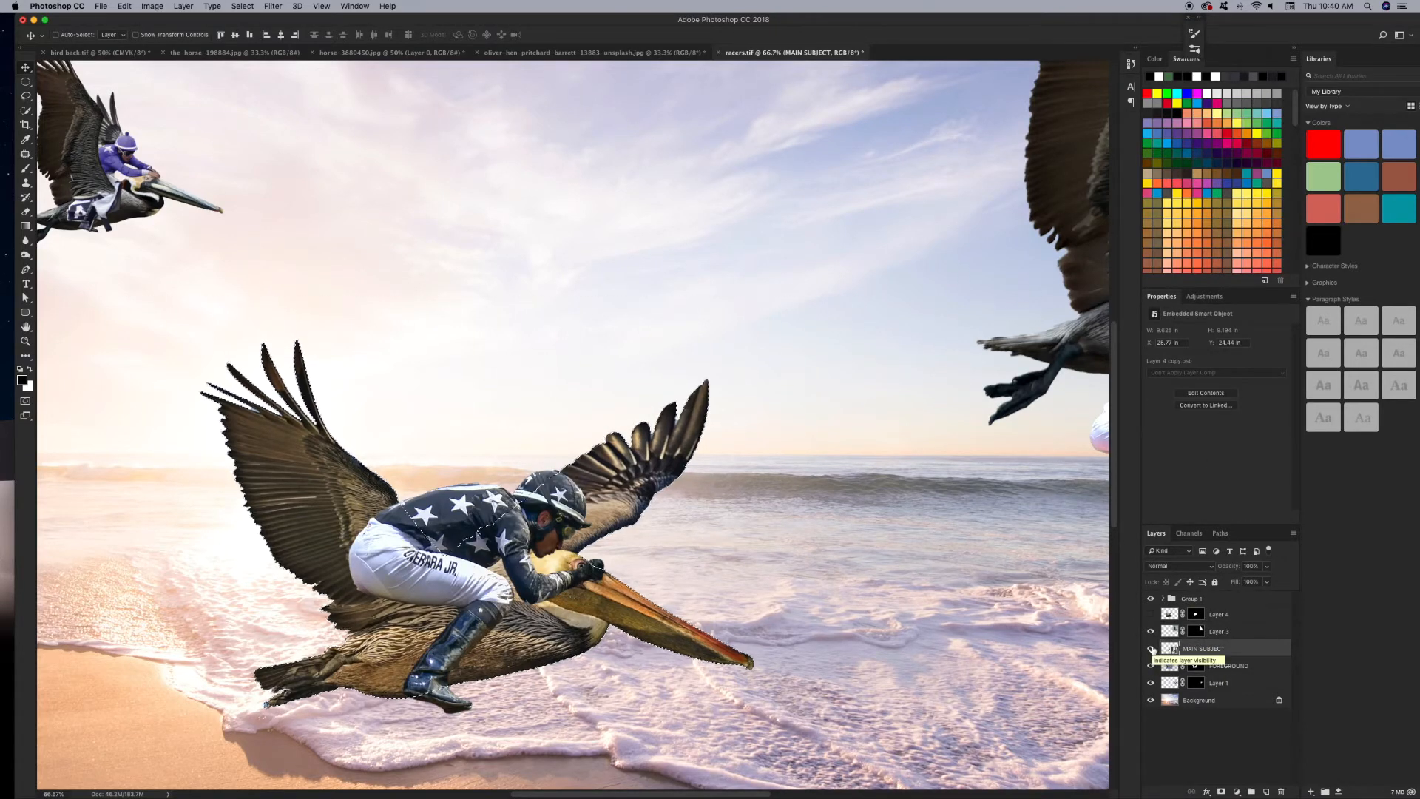
{"action": "left_click", "coordinate": [1222, 791]}
{"action": "key", "text": "super+z"}
Duplicate the FOREGROUND layer above MAIN SUBJECT and load the copy's mask as a selection.
{"action": "mouse_move", "coordinate": [1228, 666]}
{"action": "left_mouse_down"}
{"action": "mouse_move", "coordinate": [1266, 790]}
{"action": "mouse_move", "coordinate": [1222, 641]}
{"action": "left_mouse_up"}
{"action": "left_click", "coordinate": [1169, 685], "text": "super"}
{"action": "left_click", "coordinate": [1195, 649]}
{"action": "left_click", "coordinate": [1170, 649]}
{"action": "key", "text": "super+d"}
{"action": "left_click", "coordinate": [1151, 649]}
{"action": "left_click", "coordinate": [1151, 648]}
{"action": "left_click", "coordinate": [1196, 650]}
{"action": "left_click", "coordinate": [1196, 650], "text": "super"}
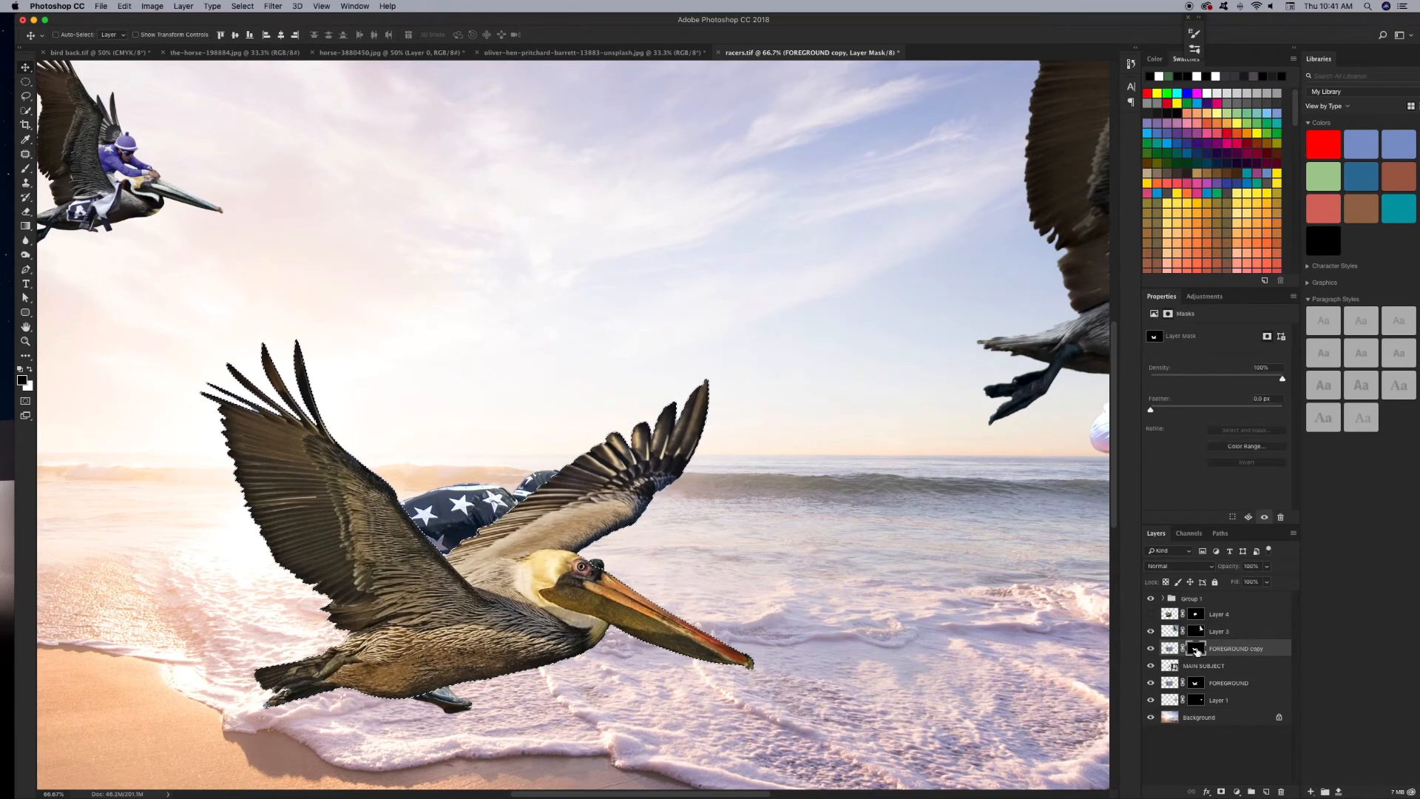
Try to hide the duplicated pelican by filling the selected area of its mask with black.
{"action": "key", "text": "alt+BackSpace"}
{"action": "key", "text": "super+d"}
{"action": "key", "text": "super+z"}
{"action": "key", "text": "super+minus"}
{"action": "key", "text": "super+minus"}
{"action": "key", "text": "super+minus"}
{"action": "key", "text": "super+minus"}
{"action": "key", "text": "super+minus"}
{"action": "key", "text": "super+minus"}
{"action": "key", "text": "super+minus"}
{"action": "key", "text": "super+minus"}
{"action": "key", "text": "super+minus"}
{"action": "key", "text": "super+minus"}
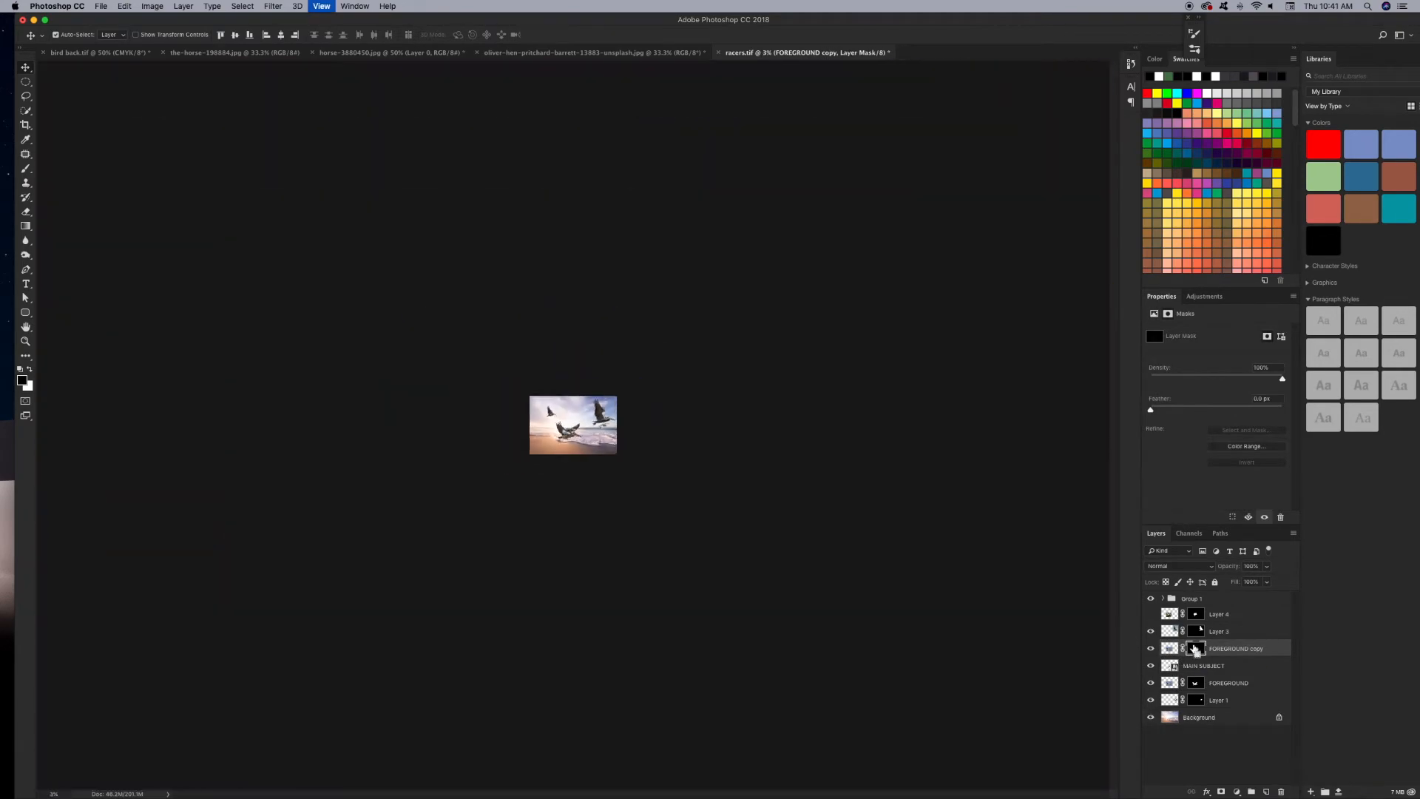
{"action": "key", "text": "super+plus"}
{"action": "key", "text": "super+plus"}
{"action": "key", "text": "super+plus"}
{"action": "key", "text": "super+plus"}
{"action": "key", "text": "super+plus"}
{"action": "key", "text": "super+plus"}
{"action": "key", "text": "super+plus"}
{"action": "key", "text": "super+plus"}
{"action": "key", "text": "super+plus"}
{"action": "key", "text": "super+plus"}
{"action": "key", "text": "super+BackSpace"}
Deselect and paint black with a smaller brush on the FOREGROUND copy's mask over the jockey's knee and arm.
{"action": "key", "text": "super+d"}
{"action": "key", "text": "b"}
{"action": "key", "text": "bracketleft"}
{"action": "key", "text": "bracketleft"}
{"action": "key", "text": "bracketleft"}
{"action": "key", "text": "bracketleft"}
{"action": "key", "text": "bracketleft"}
{"action": "key", "text": "bracketleft"}
{"action": "key", "text": "bracketleft"}
{"action": "key", "text": "bracketleft"}
{"action": "key", "text": "bracketleft"}
{"action": "key", "text": "bracketleft"}
{"action": "key", "text": "bracketleft"}
{"action": "key", "text": "bracketleft"}
{"action": "key", "text": "bracketleft"}
{"action": "key", "text": "bracketleft"}
{"action": "key", "text": "bracketleft"}
{"action": "key", "text": "bracketleft"}
{"action": "key", "text": "bracketleft"}
{"action": "key", "text": "bracketleft"}
{"action": "key", "text": "bracketleft"}
{"action": "key", "text": "bracketleft"}
{"action": "mouse_move", "coordinate": [482, 620]}
{"action": "left_mouse_down"}
{"action": "mouse_move", "coordinate": [457, 598]}
{"action": "mouse_move", "coordinate": [527, 572]}
{"action": "mouse_move", "coordinate": [544, 516]}
{"action": "mouse_move", "coordinate": [569, 573]}
{"action": "left_mouse_up"}
Enlarge the brush and paint black on the FOREGROUND copy's mask over the jockey's boot.
{"action": "key", "text": "bracketright"}
{"action": "key", "text": "bracketright"}
{"action": "key", "text": "bracketright"}
{"action": "key", "text": "bracketright"}
{"action": "left_click_drag", "start_coordinate": [409, 696], "coordinate": [421, 688]}
Paint black with a smaller brush on the FOREGROUND copy's mask along the jockey's white thigh.
{"action": "key", "text": "bracketleft"}
{"action": "key", "text": "bracketleft"}
{"action": "key", "text": "bracketleft"}
{"action": "key", "text": "bracketleft"}
{"action": "key", "text": "bracketleft"}
{"action": "key", "text": "bracketleft"}
{"action": "key", "text": "bracketleft"}
{"action": "key", "text": "bracketleft"}
{"action": "key", "text": "bracketleft"}
{"action": "key", "text": "bracketleft"}
{"action": "mouse_move", "coordinate": [444, 574]}
{"action": "left_mouse_down"}
{"action": "mouse_move", "coordinate": [416, 548]}
{"action": "mouse_move", "coordinate": [373, 543]}
{"action": "mouse_move", "coordinate": [353, 585]}
{"action": "mouse_move", "coordinate": [436, 603]}
{"action": "mouse_move", "coordinate": [509, 590]}
{"action": "left_mouse_up"}
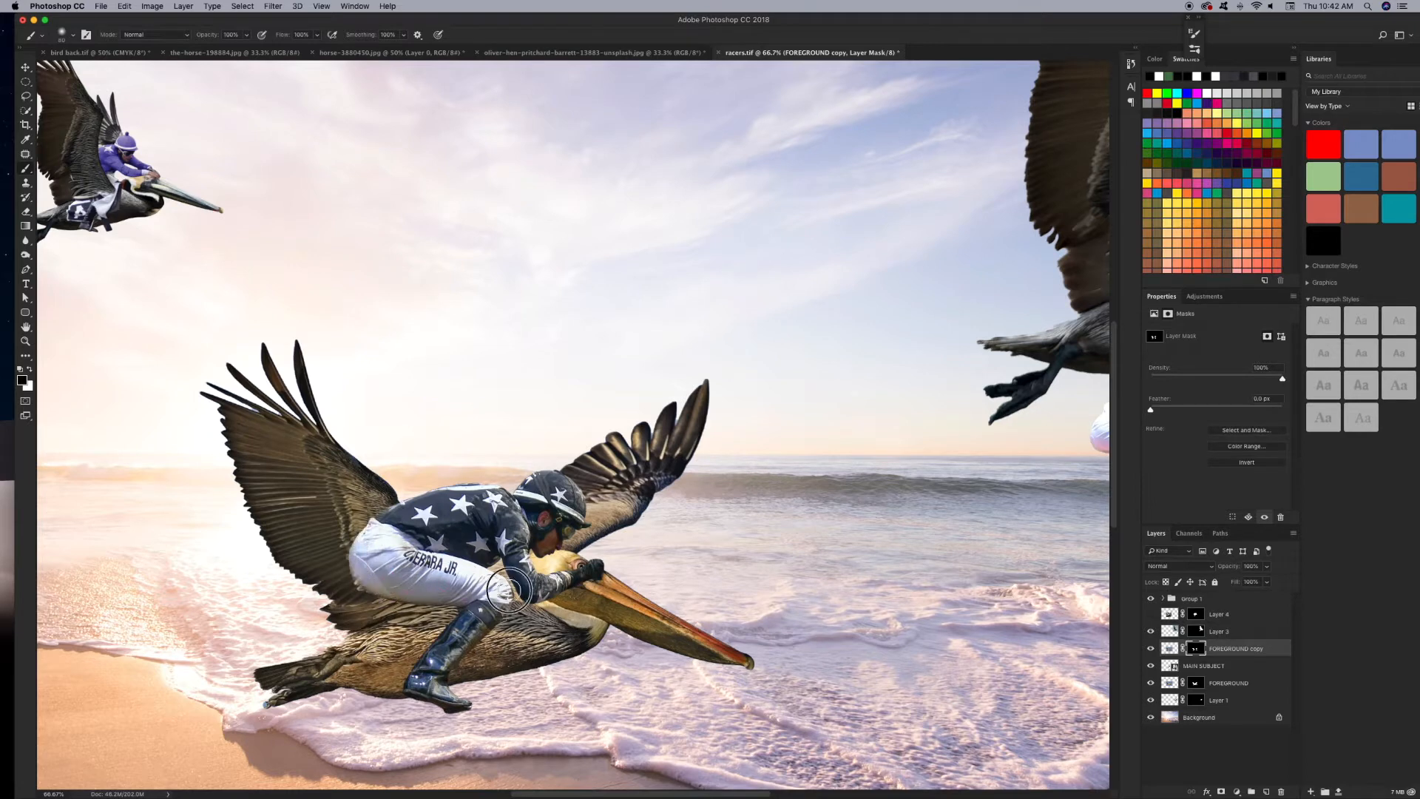
Paint white on the FOREGROUND copy's mask to bring the near wing in front of the jockey's lower back and seat.
{"action": "left_click", "coordinate": [1170, 650]}
{"action": "left_click", "coordinate": [1195, 649]}
{"action": "key", "text": "x"}
{"action": "key", "text": "bracketright"}
{"action": "key", "text": "bracketright"}
{"action": "key", "text": "bracketright"}
{"action": "key", "text": "bracketright"}
{"action": "mouse_move", "coordinate": [402, 512]}
{"action": "left_mouse_down"}
{"action": "mouse_move", "coordinate": [427, 581]}
{"action": "mouse_move", "coordinate": [377, 531]}
{"action": "mouse_move", "coordinate": [363, 573]}
{"action": "mouse_move", "coordinate": [357, 531]}
{"action": "mouse_move", "coordinate": [387, 574]}
{"action": "mouse_move", "coordinate": [361, 542]}
{"action": "left_mouse_up"}
Paint white with a small brush on the FOREGROUND copy's mask to extend the near wing's edge over the jockey's upper thigh.
{"action": "key", "text": "super+plus"}
{"action": "key", "text": "super+plus"}
{"action": "key", "text": "super+minus"}
{"action": "scroll", "coordinate": [405, 552], "scroll_direction": "left", "scroll_amount": 1}
{"action": "key", "text": "x"}
{"action": "key", "text": "bracketleft"}
{"action": "key", "text": "bracketleft"}
{"action": "key", "text": "bracketleft"}
{"action": "key", "text": "bracketleft"}
{"action": "key", "text": "bracketleft"}
{"action": "key", "text": "bracketleft"}
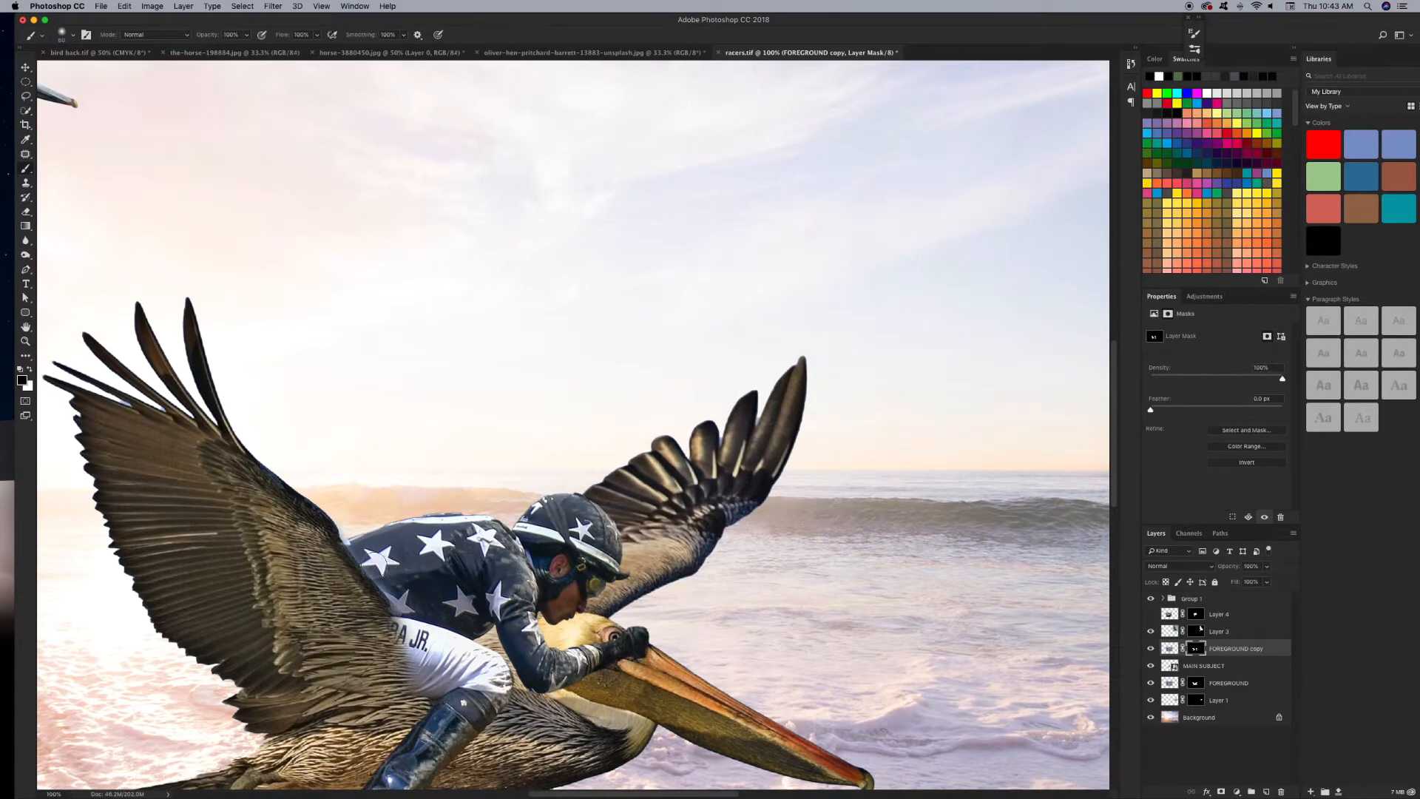
{"action": "scroll", "coordinate": [411, 603], "scroll_direction": "down", "scroll_amount": 3}
{"action": "key", "text": "x"}
{"action": "key", "text": "bracketright"}
{"action": "key", "text": "bracketright"}
{"action": "key", "text": "bracketright"}
{"action": "key", "text": "bracketright"}
{"action": "key", "text": "bracketright"}
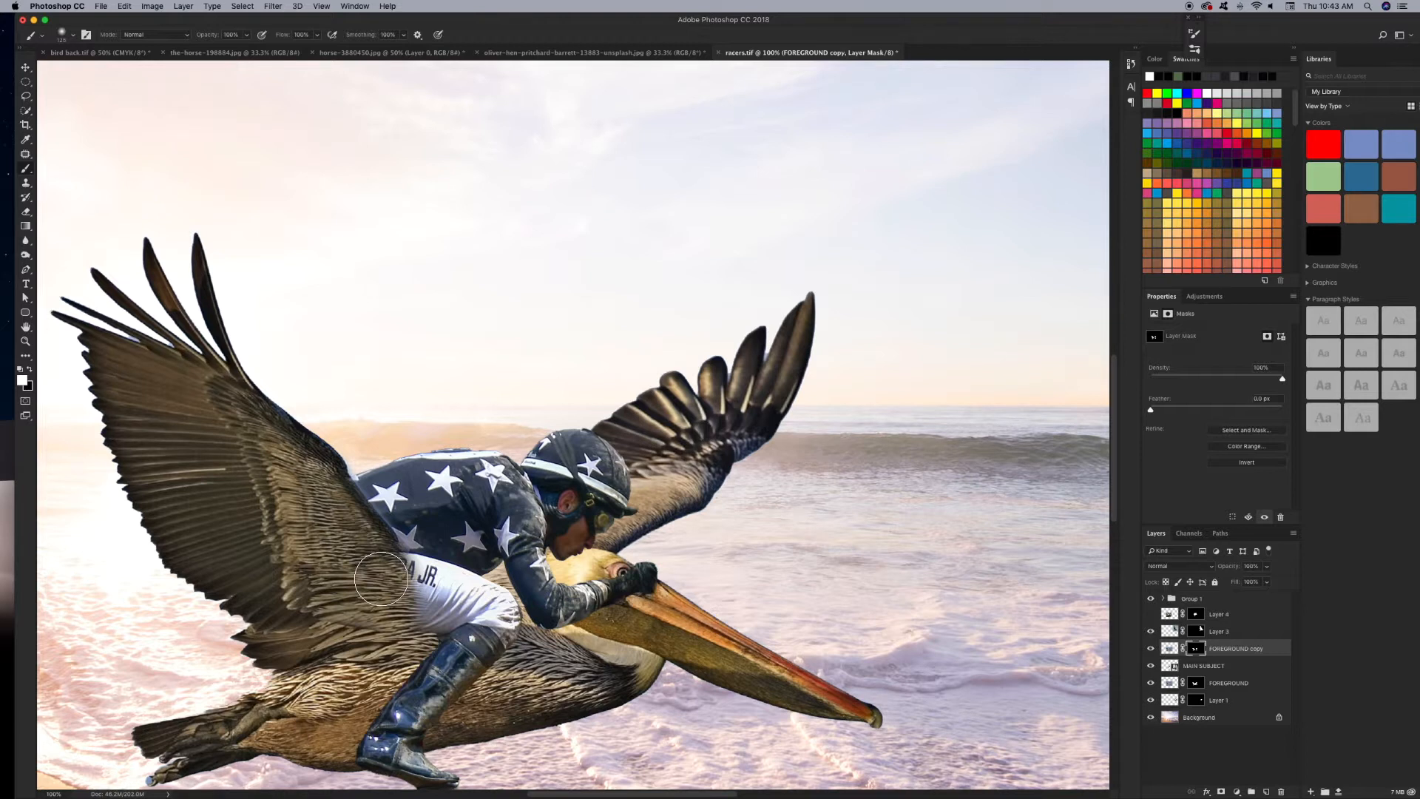
{"action": "key", "text": "bracketleft"}
{"action": "key", "text": "bracketleft"}
{"action": "key", "text": "bracketleft"}
{"action": "key", "text": "bracketleft"}
{"action": "key", "text": "bracketleft"}
{"action": "key", "text": "bracketleft"}
{"action": "mouse_move", "coordinate": [385, 566]}
{"action": "left_mouse_down"}
{"action": "mouse_move", "coordinate": [433, 588]}
{"action": "mouse_move", "coordinate": [414, 632]}
{"action": "mouse_move", "coordinate": [426, 642]}
{"action": "left_mouse_up"}
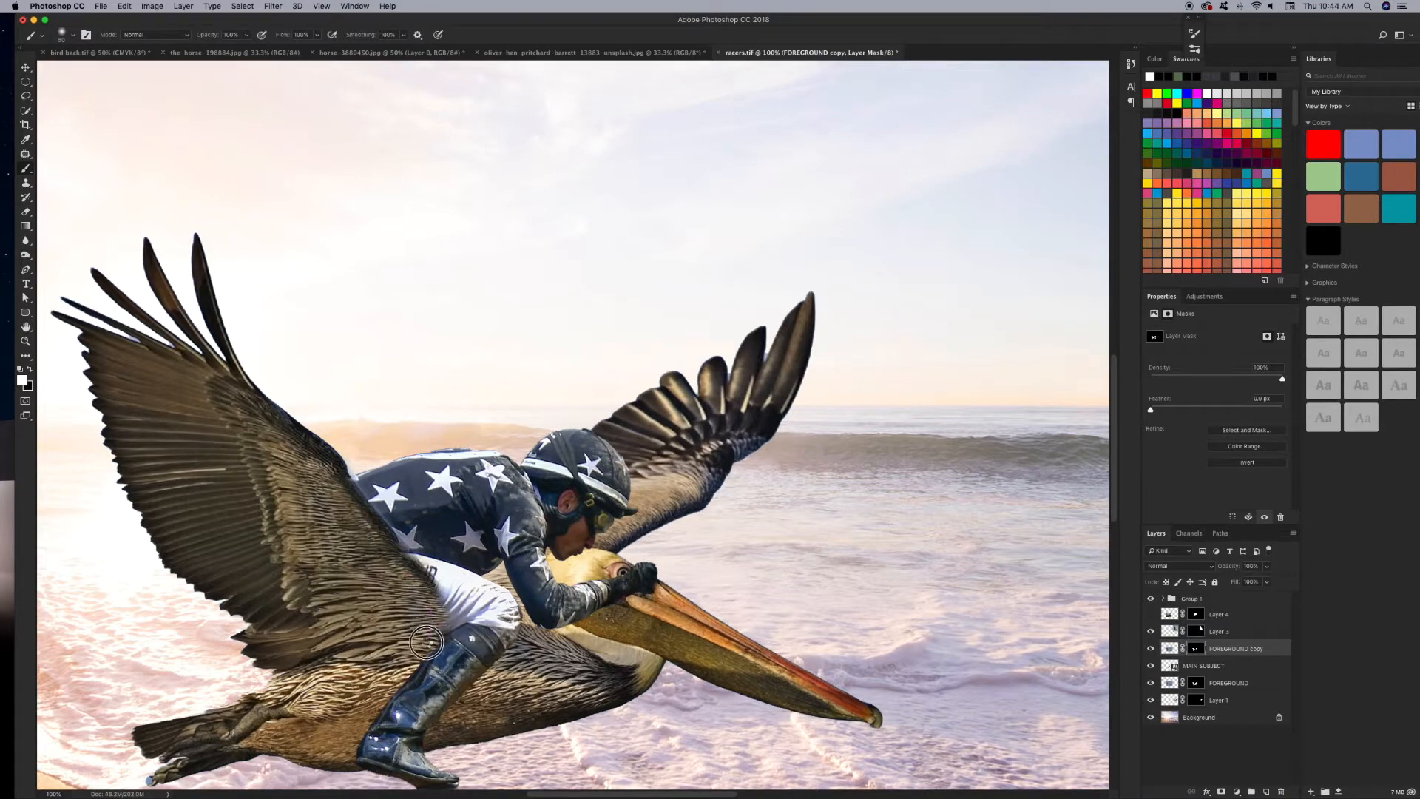
Enlarge the brush and paint white on the FOREGROUND copy's mask along the near wing's edge beside the jockey's back.
{"action": "scroll", "coordinate": [368, 547], "scroll_direction": "up", "scroll_amount": 5}
{"action": "key", "text": "bracketright"}
{"action": "key", "text": "bracketright"}
{"action": "left_click_drag", "start_coordinate": [336, 348], "coordinate": [474, 509]}
{"action": "key", "text": "super+minus"}
{"action": "key", "text": "super+minus"}
{"action": "key", "text": "super+minus"}
{"action": "key", "text": "super+minus"}
{"action": "key", "text": "super+plus"}
Create a new layer named SHADOW and place it between the MAIN SUBJECT and FOREGROUND layers.
{"action": "left_click_drag", "start_coordinate": [446, 701], "coordinate": [516, 496]}
{"action": "left_click", "coordinate": [1183, 665]}
{"action": "left_click", "coordinate": [1183, 683]}
{"action": "key", "text": "super+shift+n"}
{"action": "type", "text": "SHADOW"}
{"action": "key", "text": "Return"}
{"action": "left_click_drag", "start_coordinate": [1171, 683], "coordinate": [1172, 709]}
{"action": "key", "text": "b"}
{"action": "left_click_drag", "start_coordinate": [485, 508], "coordinate": [442, 551]}
{"action": "left_click_drag", "start_coordinate": [1196, 700], "coordinate": [1196, 674]}
Paint black shading on the SHADOW layer under the starred jockey, lowering the brush opacity for softer strokes.
{"action": "left_click_drag", "start_coordinate": [464, 536], "coordinate": [409, 595]}
{"action": "mouse_move", "coordinate": [492, 515]}
{"action": "left_mouse_down"}
{"action": "mouse_move", "coordinate": [492, 551]}
{"action": "mouse_move", "coordinate": [456, 580]}
{"action": "left_mouse_up"}
{"action": "mouse_move", "coordinate": [661, 430]}
{"action": "left_mouse_down"}
{"action": "mouse_move", "coordinate": [616, 514]}
{"action": "mouse_move", "coordinate": [566, 561]}
{"action": "left_mouse_up"}
{"action": "left_click_drag", "start_coordinate": [247, 35], "coordinate": [220, 49]}
{"action": "mouse_move", "coordinate": [578, 483]}
{"action": "left_mouse_down"}
{"action": "mouse_move", "coordinate": [473, 512]}
{"action": "mouse_move", "coordinate": [478, 531]}
{"action": "left_mouse_up"}
{"action": "key", "text": "v"}
{"action": "key", "text": "super+minus"}
{"action": "key", "text": "super+minus"}
{"action": "key", "text": "super+minus"}
{"action": "key", "text": "super+minus"}
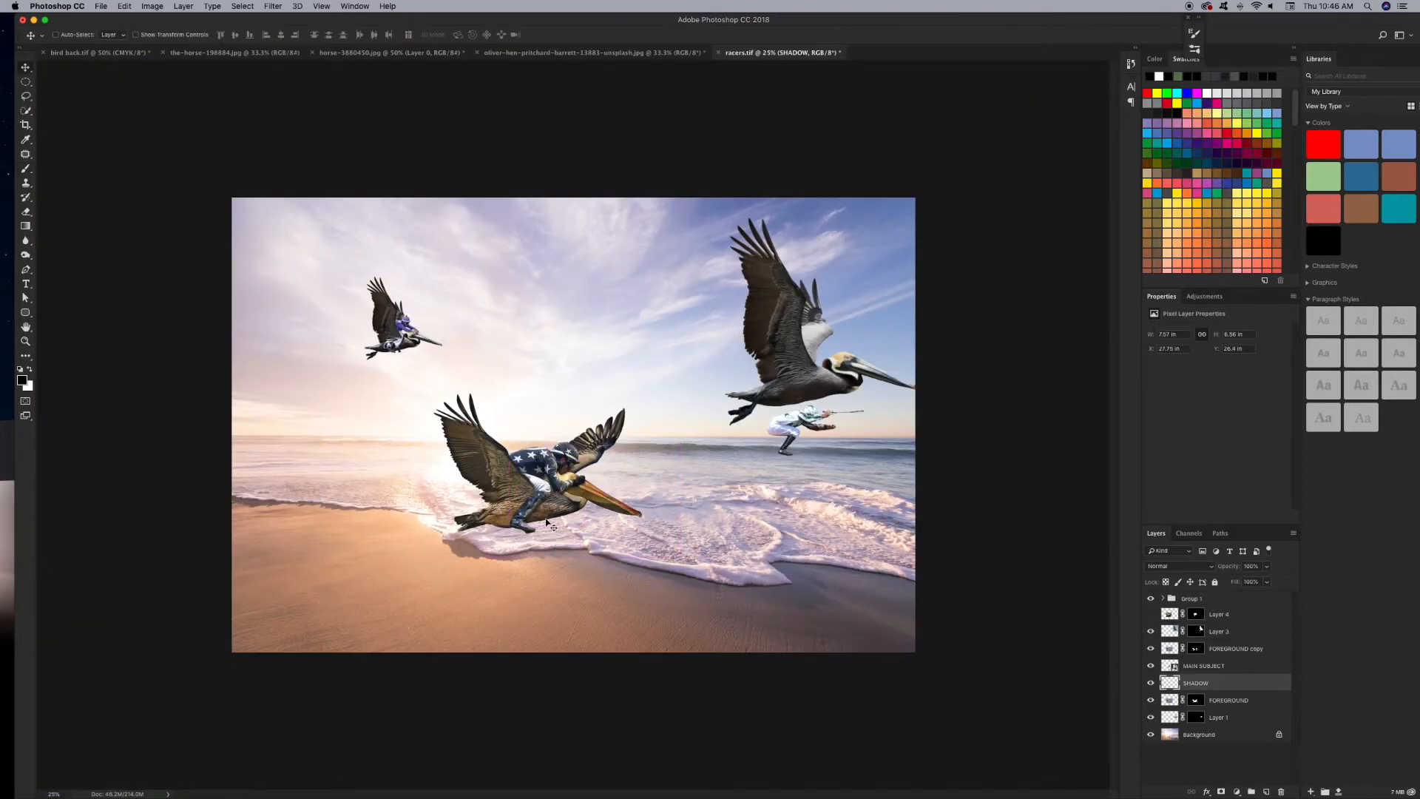
Switch to the horse-3880450.jpg document and disable Layer 0's mask to show the whole horse photo.
{"action": "left_click", "coordinate": [335, 55]}
{"action": "left_click", "coordinate": [1193, 603], "text": "shift"}
{"action": "key", "text": "super+1"}
{"action": "key", "text": "p"}
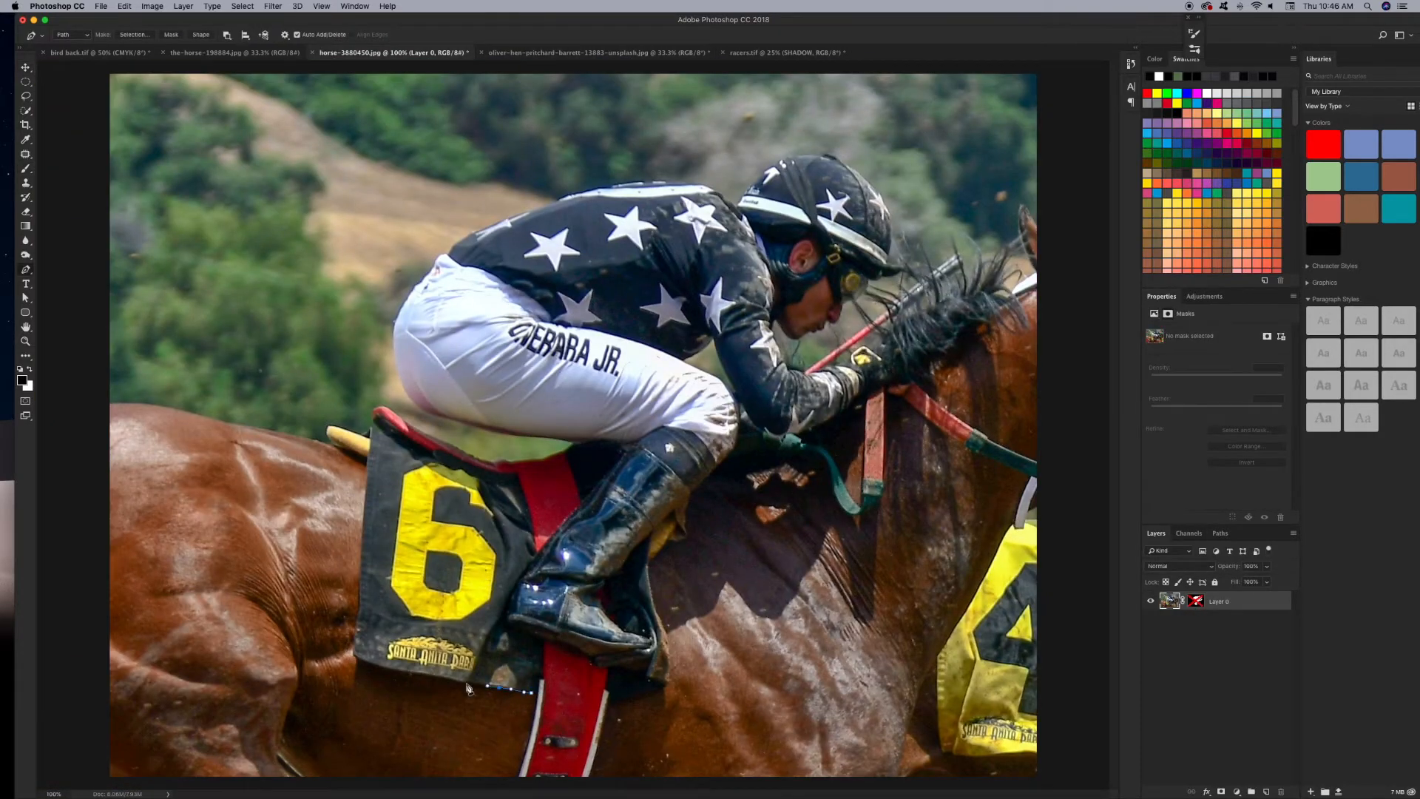
Trace the number 6 saddle cloth's lower, rear and red upper edges with the Pen tool.
{"action": "key", "text": "super+equal"}
{"action": "left_click", "coordinate": [411, 434]}
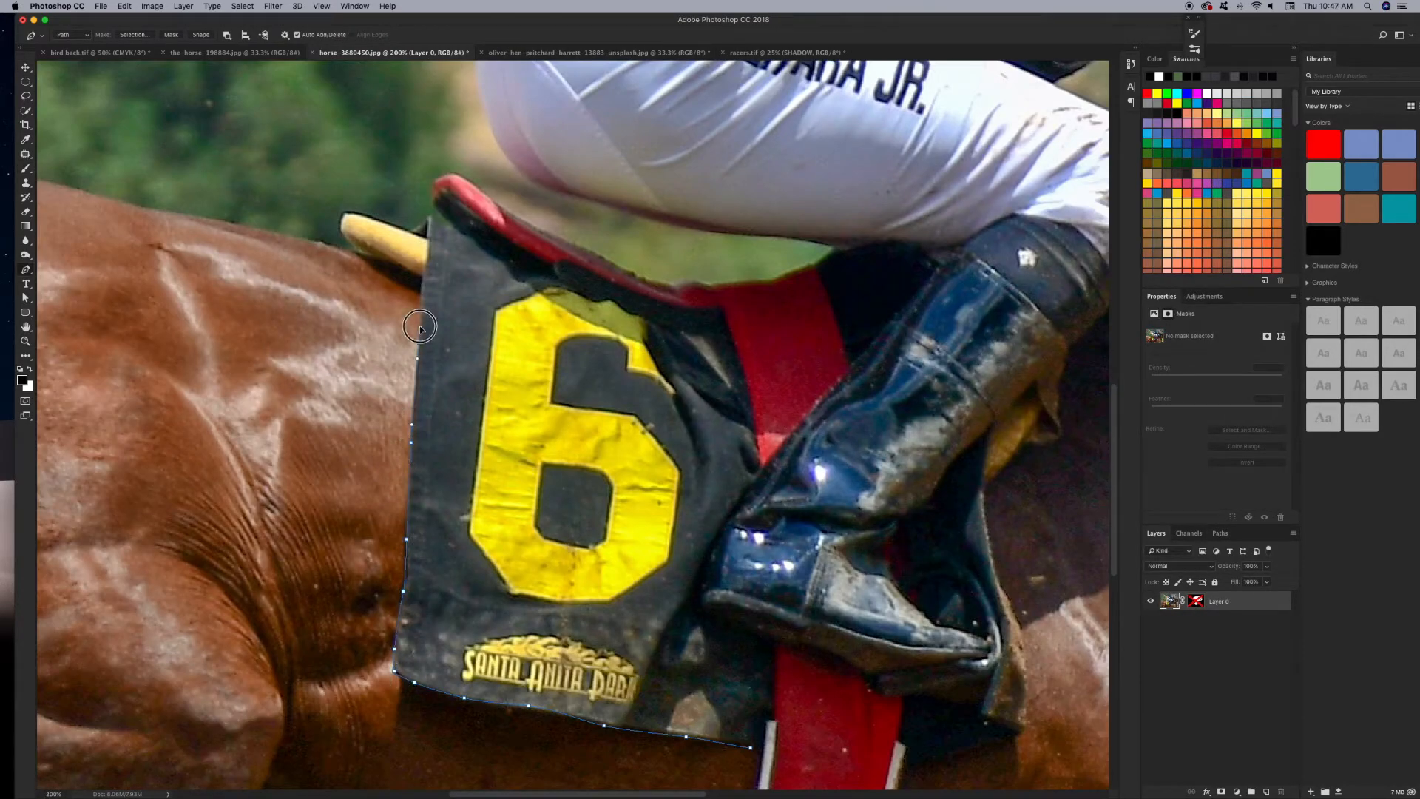
{"action": "left_click", "coordinate": [416, 236]}
{"action": "scroll", "coordinate": [455, 232], "scroll_direction": "left", "scroll_amount": 1}
{"action": "scroll", "coordinate": [455, 233], "scroll_direction": "up", "scroll_amount": 1}
{"action": "left_click_drag", "start_coordinate": [581, 251], "coordinate": [588, 253]}
{"action": "left_click_drag", "start_coordinate": [622, 269], "coordinate": [633, 274]}
{"action": "left_click_drag", "start_coordinate": [646, 281], "coordinate": [664, 290]}
{"action": "left_click_drag", "start_coordinate": [673, 292], "coordinate": [683, 294]}
{"action": "left_click_drag", "start_coordinate": [690, 294], "coordinate": [730, 293]}
{"action": "key", "text": "super+minus"}
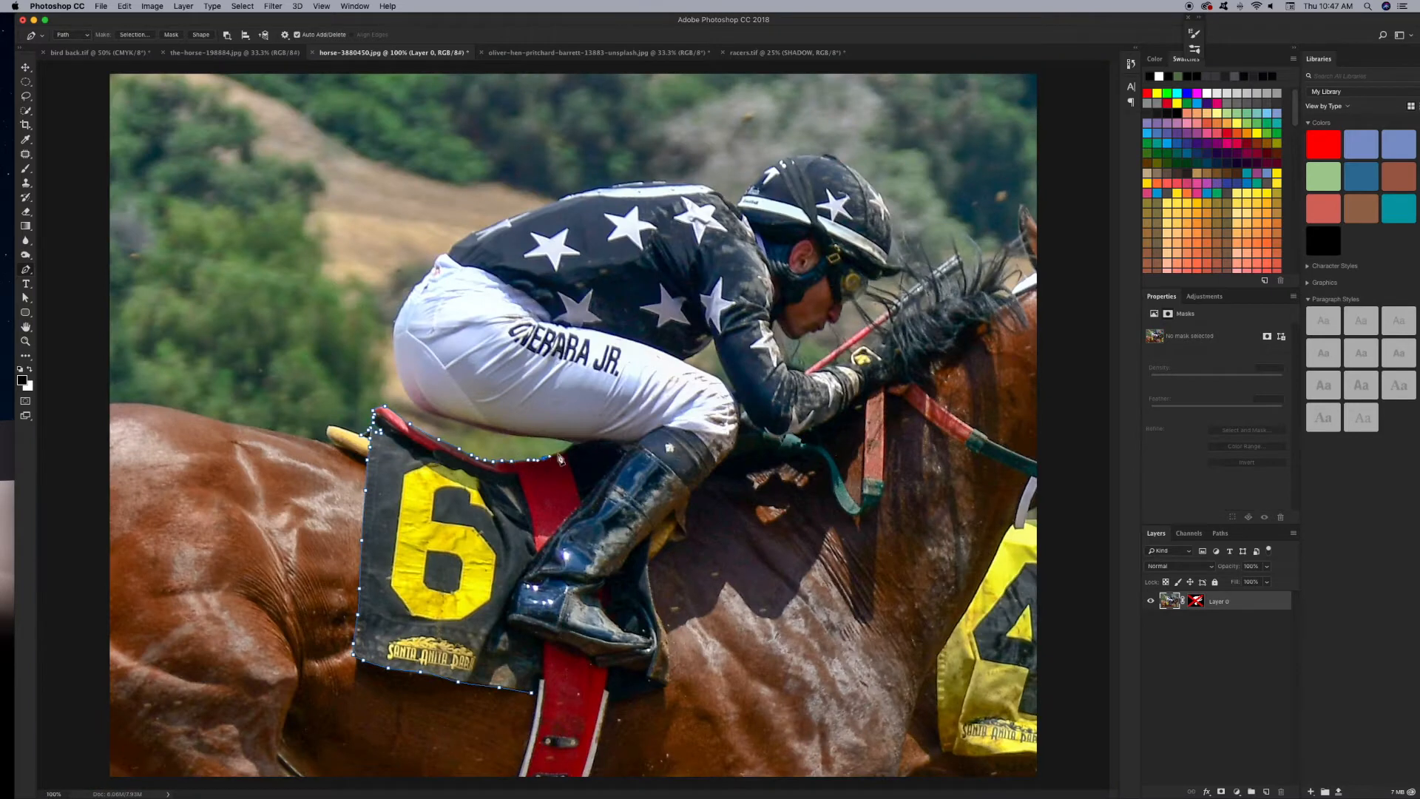
Continue the pen path down the saddle cloth's front edge beside the jockey's boot.
{"action": "key", "text": "super+minus"}
{"action": "left_click", "coordinate": [649, 493]}
{"action": "left_click", "coordinate": [645, 503]}
{"action": "left_click", "coordinate": [633, 507]}
{"action": "left_click_drag", "start_coordinate": [626, 516], "coordinate": [622, 523]}
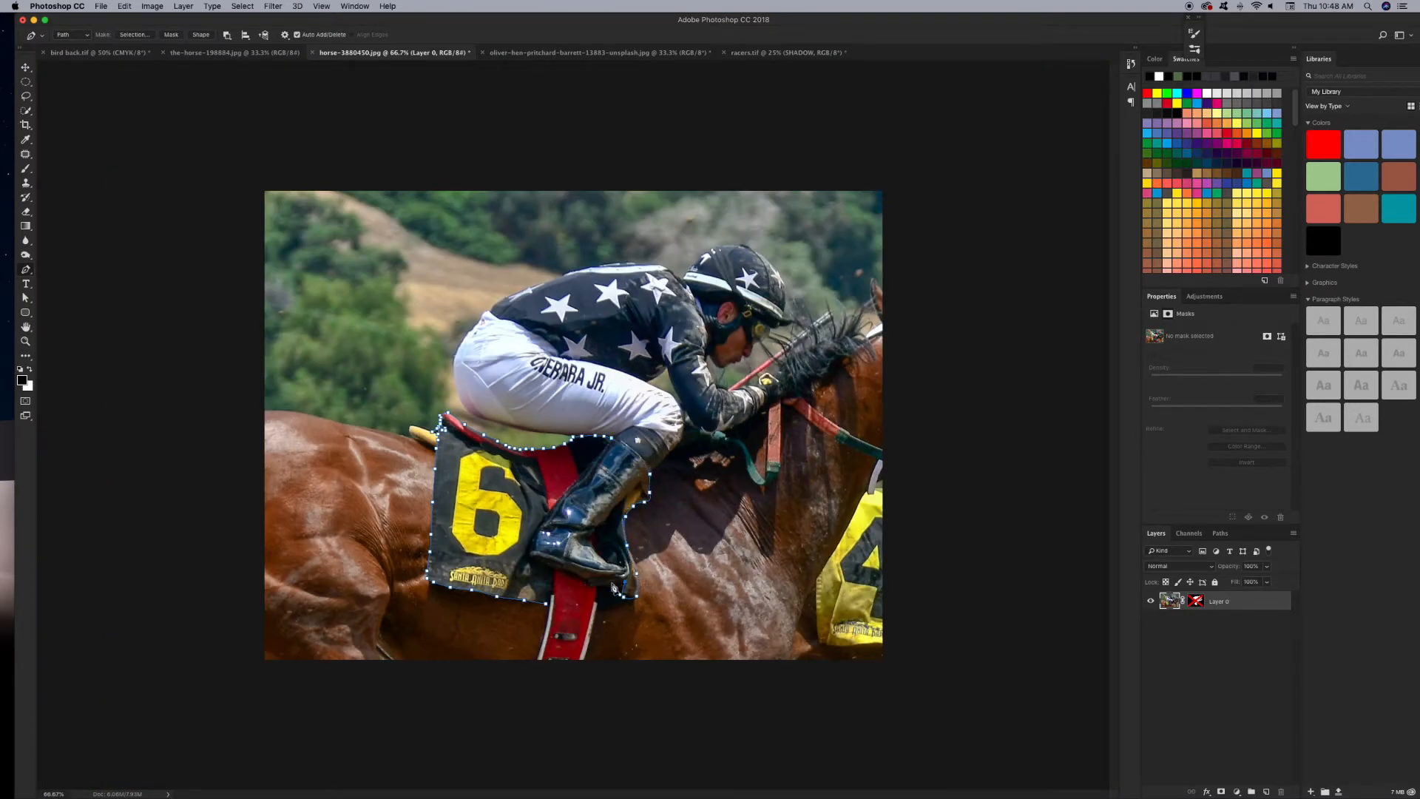
Close the pen path around the red girth strap and copy the outlined saddle cloth to a new layer.
{"action": "left_click", "coordinate": [549, 616]}
{"action": "key", "text": "super+plus"}
{"action": "key", "text": "super+plus"}
{"action": "scroll", "coordinate": [549, 616], "scroll_direction": "down", "scroll_amount": 4}
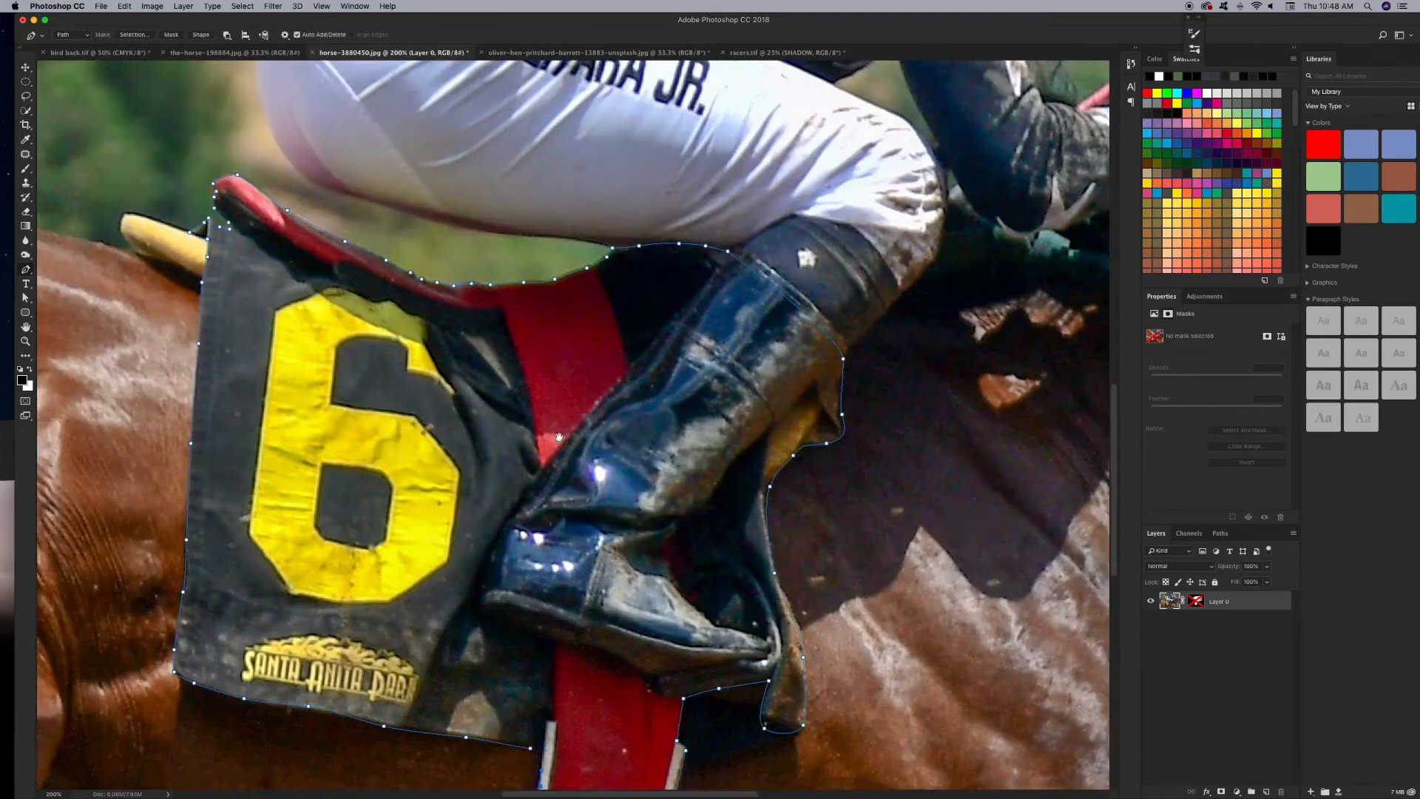
{"action": "left_click", "coordinate": [554, 719]}
{"action": "left_click", "coordinate": [537, 719]}
{"action": "key", "text": "super+minus"}
{"action": "key", "text": "super+minus"}
{"action": "key", "text": "super+minus"}
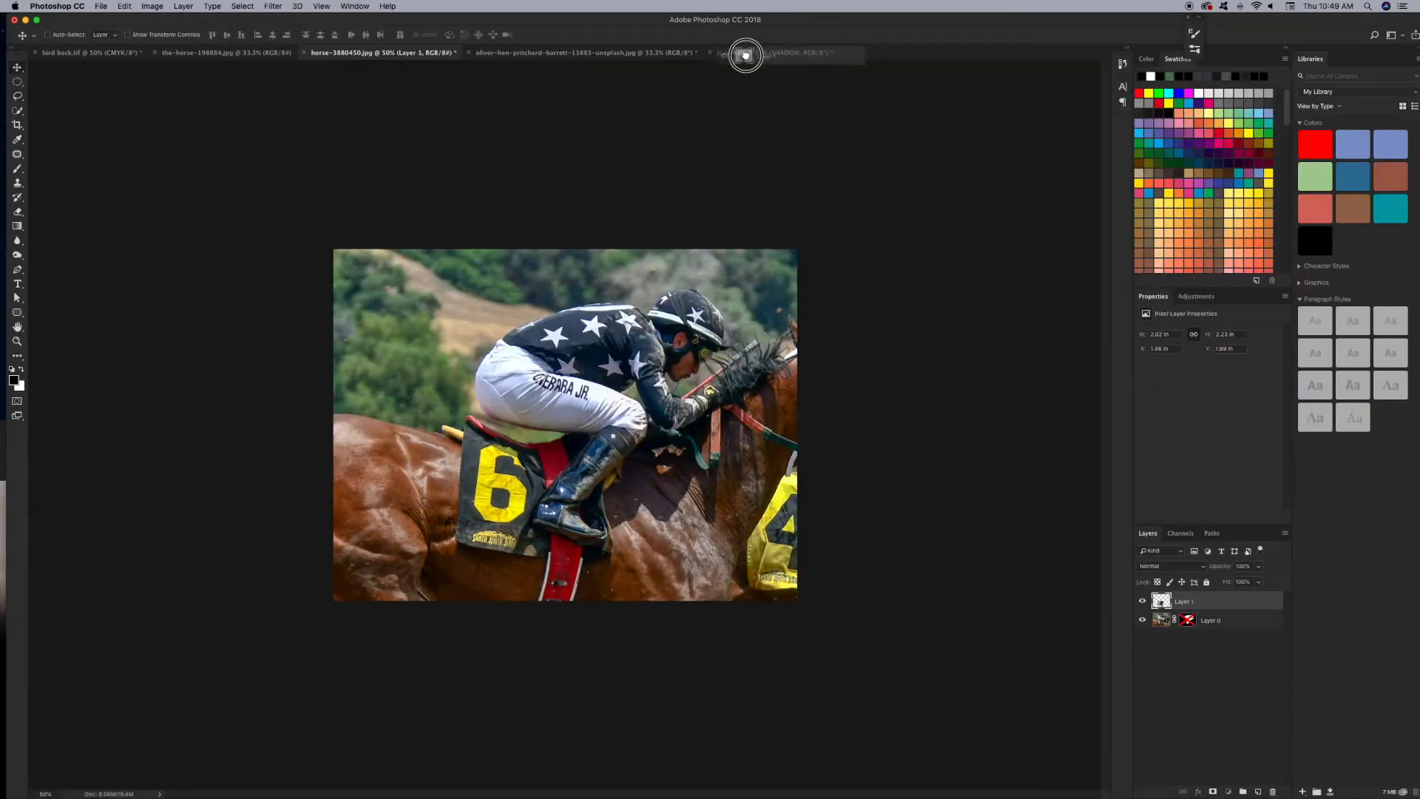
Bring the saddle cloth cut-out into racers.tif over the starred jockey's pelican and stack its layer above FOREGROUND copy.
{"action": "left_click_drag", "start_coordinate": [746, 54], "coordinate": [540, 438]}
{"action": "left_click_drag", "start_coordinate": [1187, 682], "coordinate": [1187, 658]}
{"action": "left_click_drag", "start_coordinate": [538, 438], "coordinate": [526, 503]}
{"action": "left_click_drag", "start_coordinate": [1187, 666], "coordinate": [1186, 640]}
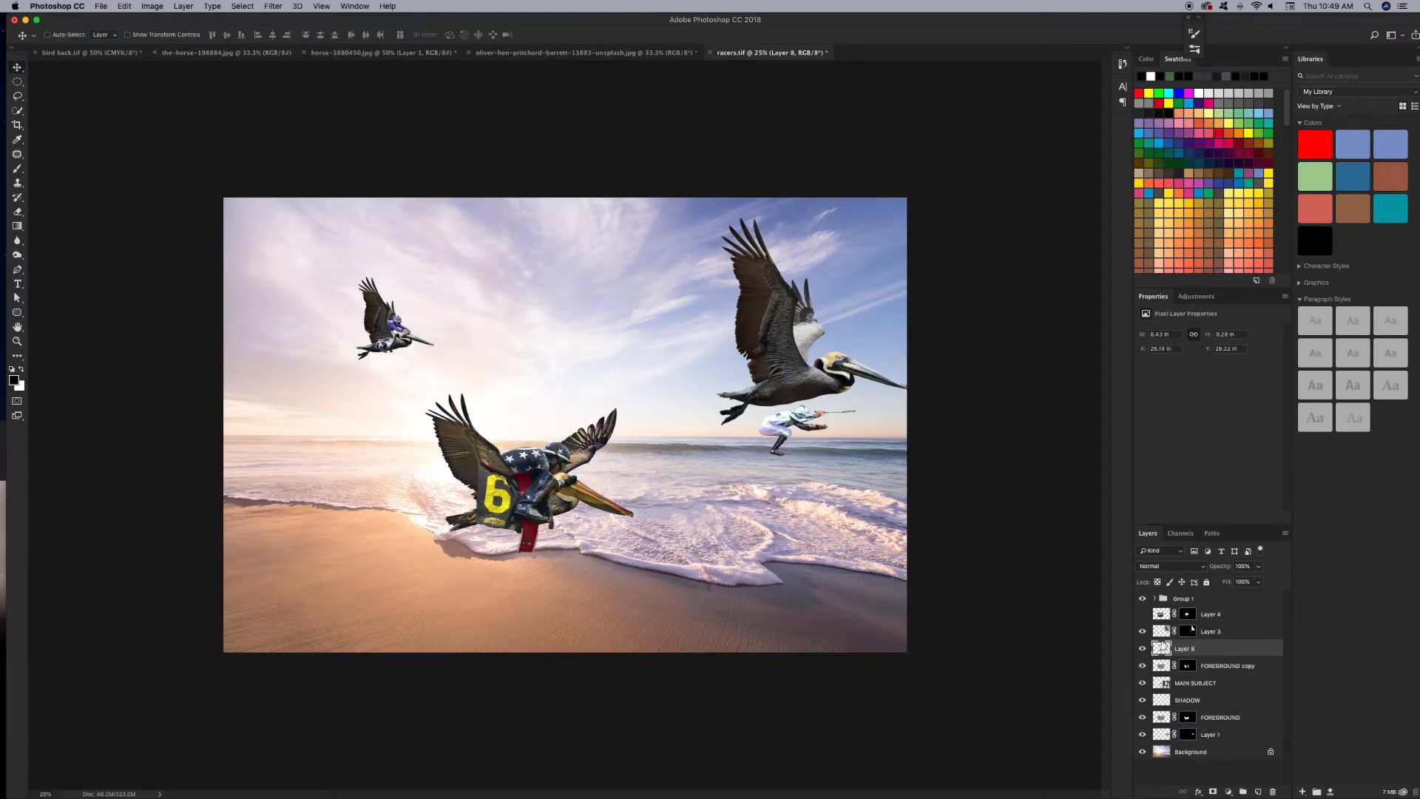
Position the saddle cloth behind the starred jockey's boot and set its layer opacity to 50%.
{"action": "key", "text": "super+plus"}
{"action": "key", "text": "super+plus"}
{"action": "key", "text": "super+plus"}
{"action": "key", "text": "super+plus"}
{"action": "left_click_drag", "start_coordinate": [628, 620], "coordinate": [667, 413]}
{"action": "left_click_drag", "start_coordinate": [440, 465], "coordinate": [358, 507]}
{"action": "key", "text": "5"}
Scale down and rotate the saddle cloth to fit the jockey's boot, and rename its layer 6.
{"action": "key", "text": "super+t"}
{"action": "left_click_drag", "start_coordinate": [500, 389], "coordinate": [518, 450]}
{"action": "left_click_drag", "start_coordinate": [435, 508], "coordinate": [459, 516]}
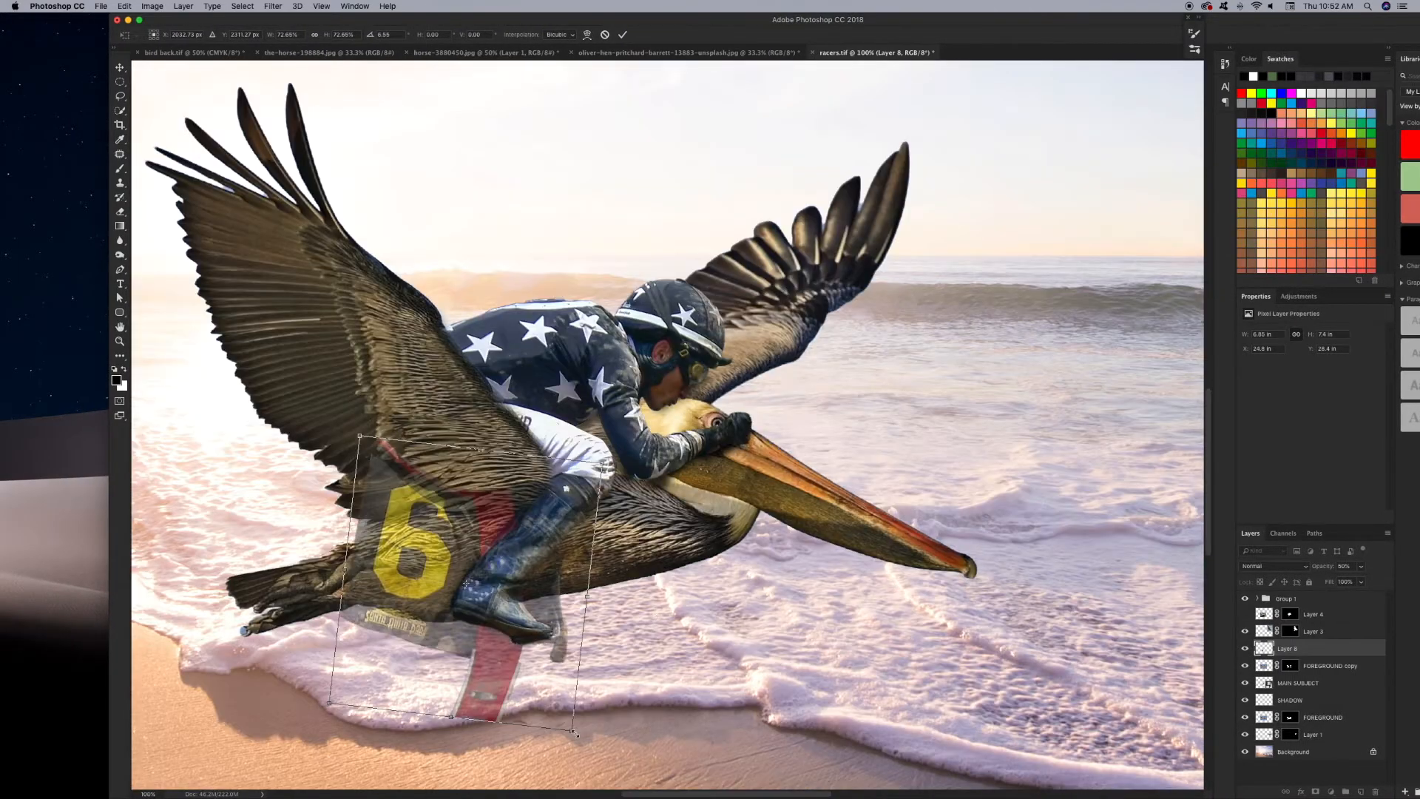
{"action": "left_click_drag", "start_coordinate": [575, 733], "coordinate": [581, 712]}
{"action": "left_click_drag", "start_coordinate": [622, 466], "coordinate": [615, 458]}
{"action": "key", "text": "Return"}
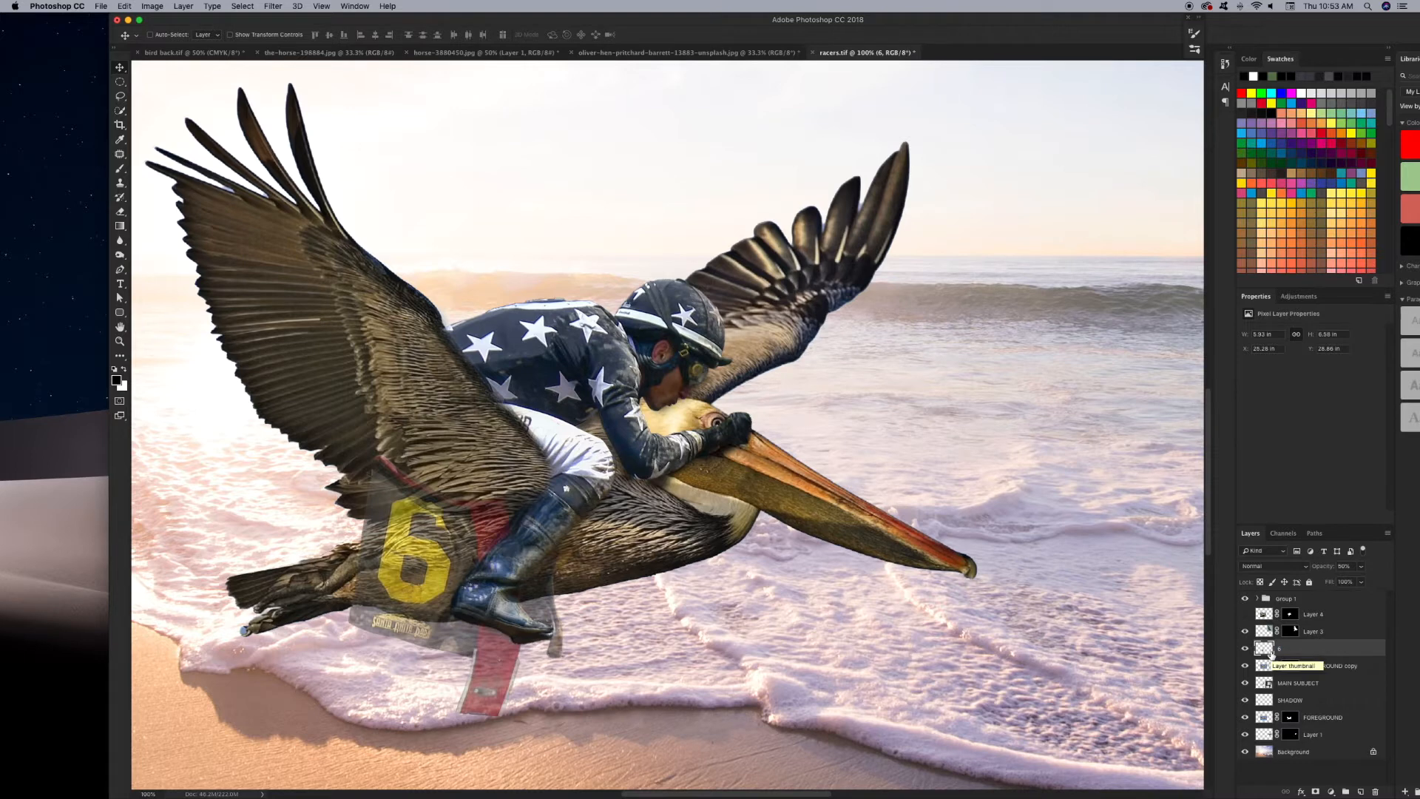
Set layer 6's opacity to 100% and add a layer mask to it.
{"action": "left_click", "coordinate": [1245, 666]}
{"action": "left_click", "coordinate": [1245, 666]}
{"action": "left_click", "coordinate": [1245, 682]}
{"action": "left_click", "coordinate": [1245, 683]}
{"action": "double_click", "coordinate": [1344, 566]}
{"action": "type", "text": "100"}
{"action": "key", "text": "Return"}
{"action": "left_click", "coordinate": [1316, 791]}
Paint black on layer 6's mask to hide the strap's lower end and the red trim below the wing.
{"action": "key", "text": "b"}
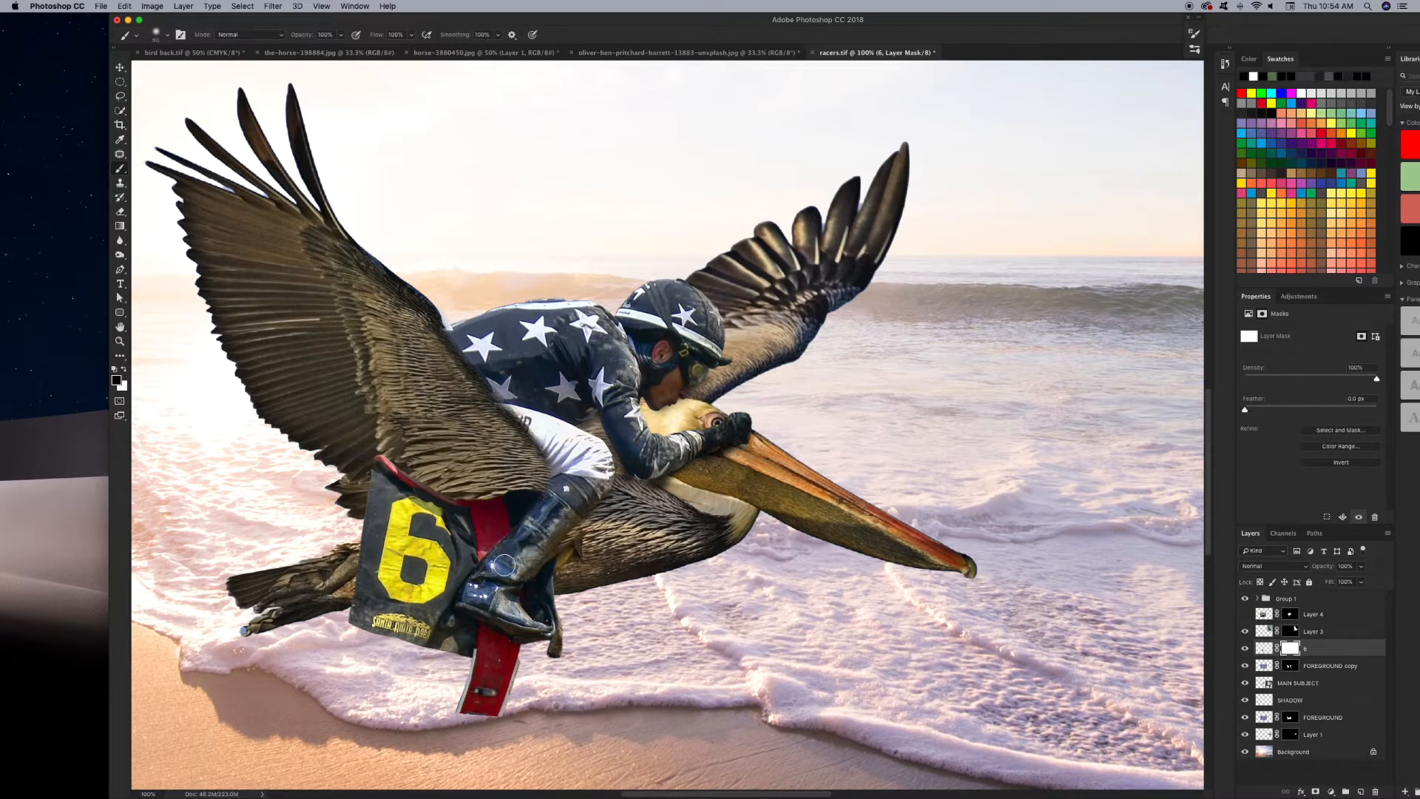
{"action": "left_click_drag", "start_coordinate": [570, 712], "coordinate": [461, 678]}
{"action": "key", "text": "bracketleft"}
{"action": "key", "text": "bracketleft"}
{"action": "key", "text": "bracketleft"}
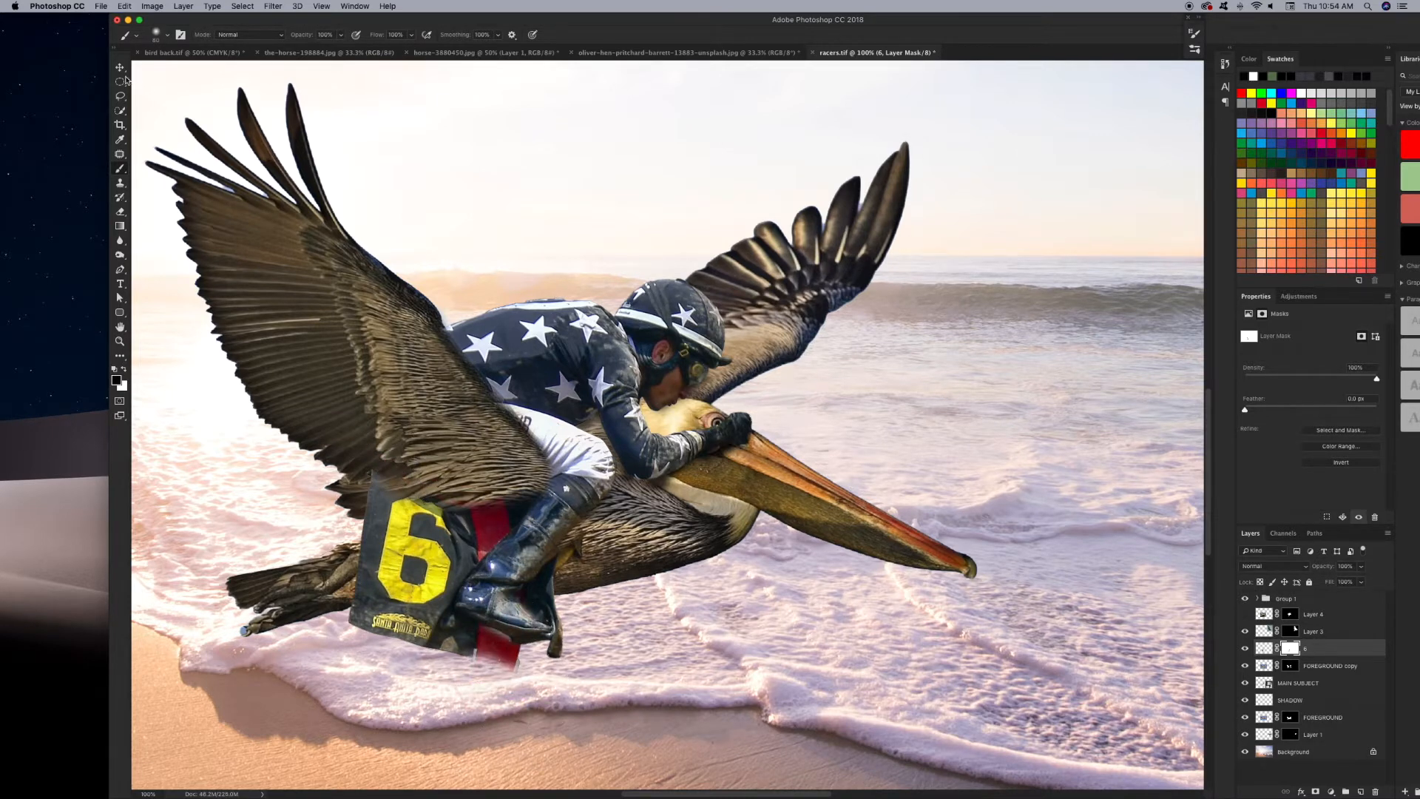
Reshape the saddle cloth with Puppet Warp, bending its rear and lower edges to follow the pelican's body.
{"action": "left_click", "coordinate": [124, 6]}
{"action": "left_click", "coordinate": [151, 244]}
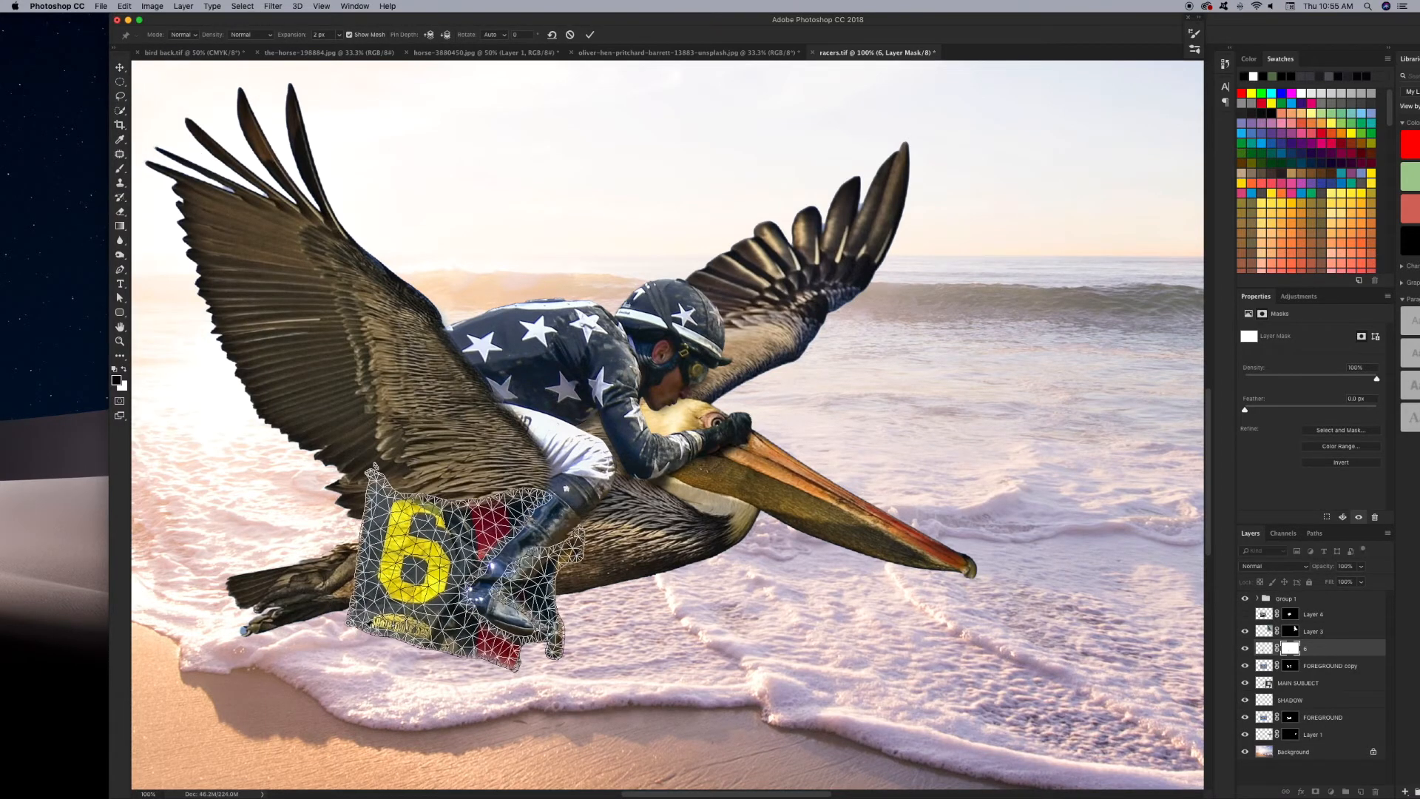
{"action": "left_click_drag", "start_coordinate": [424, 646], "coordinate": [466, 498]}
{"action": "key", "text": "super+z"}
{"action": "left_click_drag", "start_coordinate": [368, 477], "coordinate": [370, 486]}
{"action": "left_click_drag", "start_coordinate": [357, 563], "coordinate": [360, 575]}
{"action": "left_click_drag", "start_coordinate": [348, 622], "coordinate": [347, 602]}
{"action": "left_click_drag", "start_coordinate": [370, 489], "coordinate": [376, 466]}
{"action": "left_click", "coordinate": [550, 663]}
{"action": "left_click_drag", "start_coordinate": [422, 648], "coordinate": [382, 624]}
{"action": "key", "text": "Return"}
Save the racers.tif document.
{"action": "key", "text": "super+minus"}
{"action": "key", "text": "super+minus"}
{"action": "key", "text": "super+minus"}
{"action": "key", "text": "super+plus"}
{"action": "key", "text": "super+plus"}
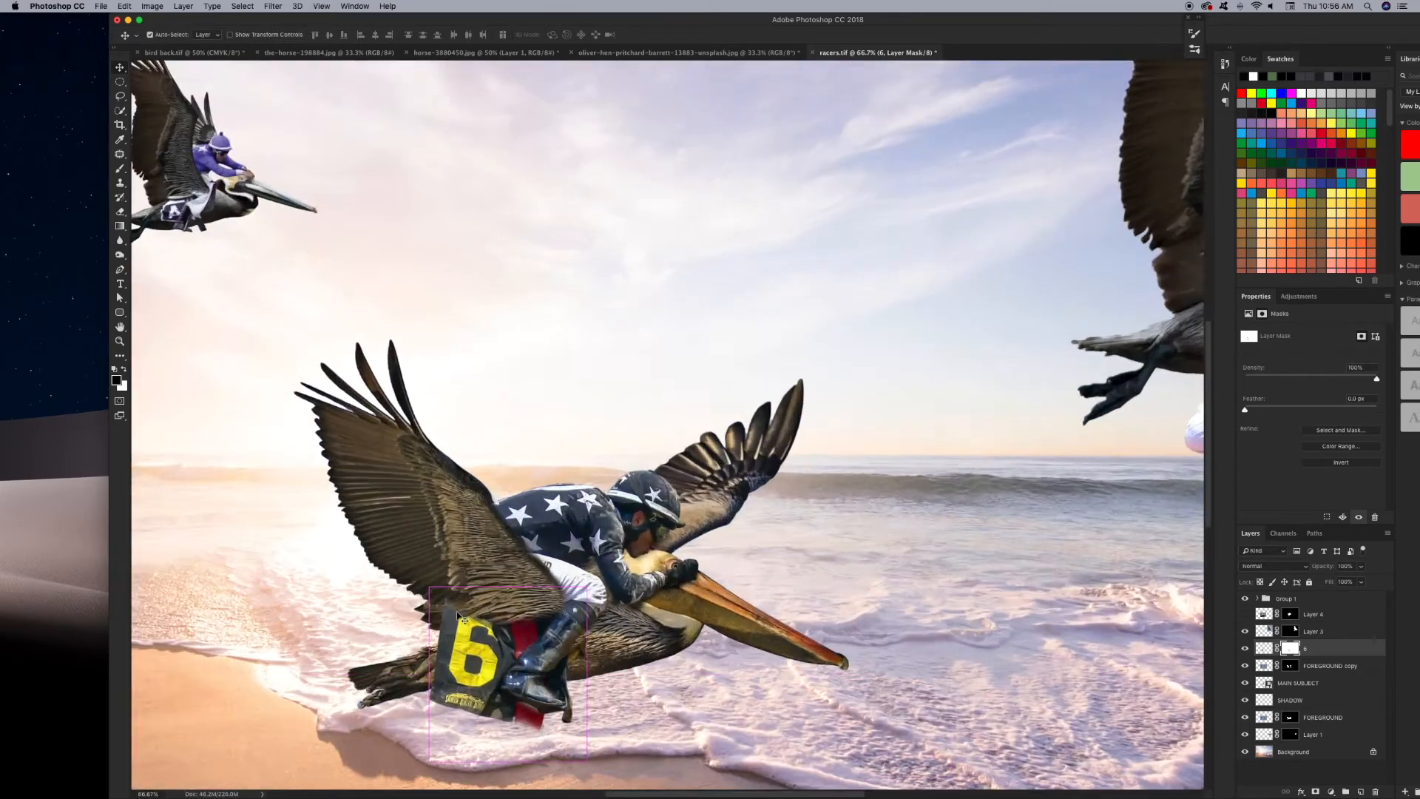
{"action": "key", "text": "super+minus"}
{"action": "key", "text": "super+minus"}
{"action": "key", "text": "super+minus"}
{"action": "key", "text": "super+s"}
Move the green-and-white jockey onto the large pelican and stack Layer 1 above Layer 3.
{"action": "left_click_drag", "start_coordinate": [893, 425], "coordinate": [903, 351]}
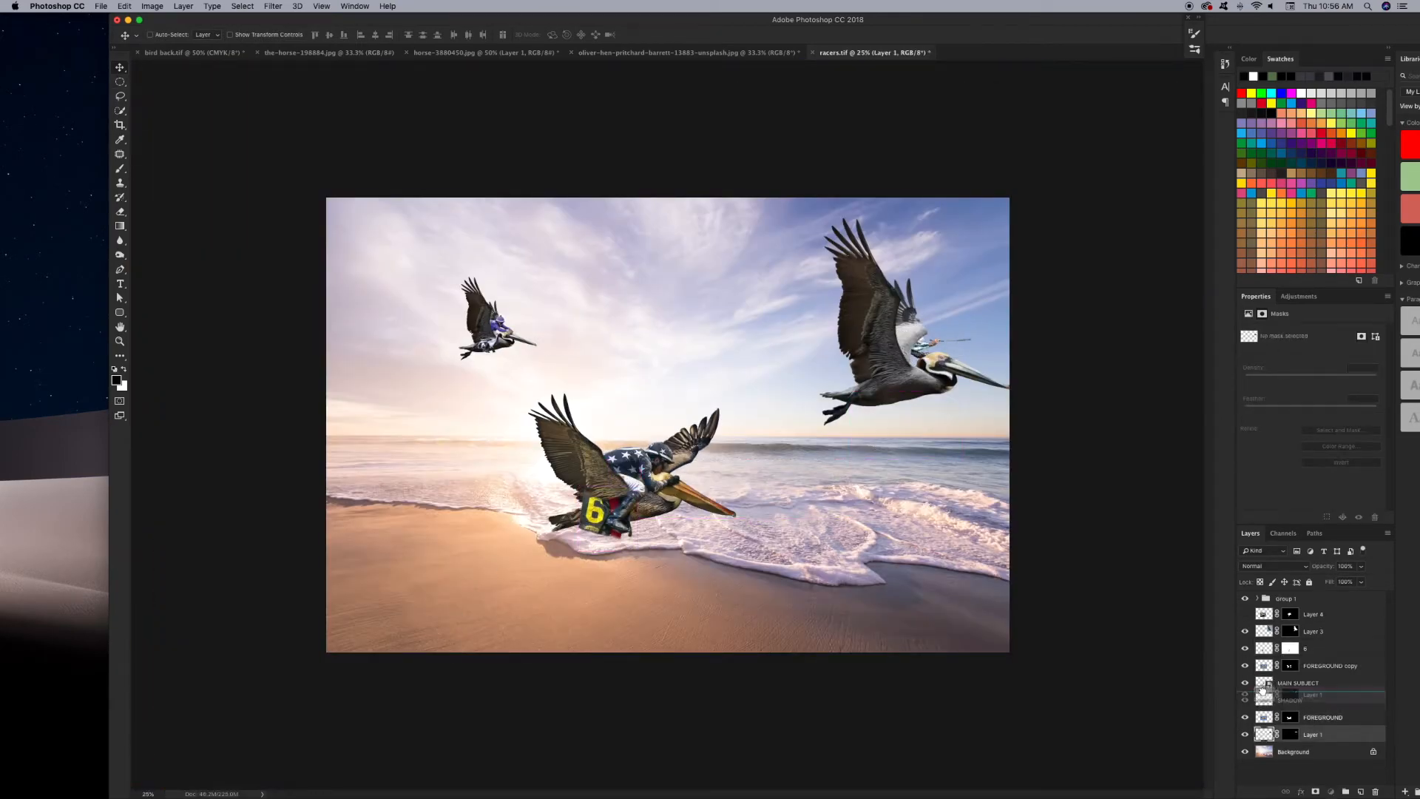
{"action": "left_click_drag", "start_coordinate": [1263, 691], "coordinate": [1263, 692]}
{"action": "key", "text": "super+plus"}
{"action": "key", "text": "super+plus"}
{"action": "left_click_drag", "start_coordinate": [1036, 20], "coordinate": [848, 20]}
{"action": "left_click_drag", "start_coordinate": [892, 318], "coordinate": [702, 355]}
{"action": "left_click_drag", "start_coordinate": [946, 269], "coordinate": [862, 260]}
{"action": "left_click_drag", "start_coordinate": [1077, 700], "coordinate": [1079, 624]}
Enlarge and rotate the green-and-white jockey to sit along the large pelican's back.
{"action": "key", "text": "super+t"}
{"action": "left_click_drag", "start_coordinate": [760, 341], "coordinate": [670, 397]}
{"action": "left_click_drag", "start_coordinate": [763, 294], "coordinate": [762, 314]}
{"action": "key", "text": "Return"}
{"action": "left_click", "coordinate": [1057, 632]}
{"action": "left_click", "coordinate": [1057, 633]}
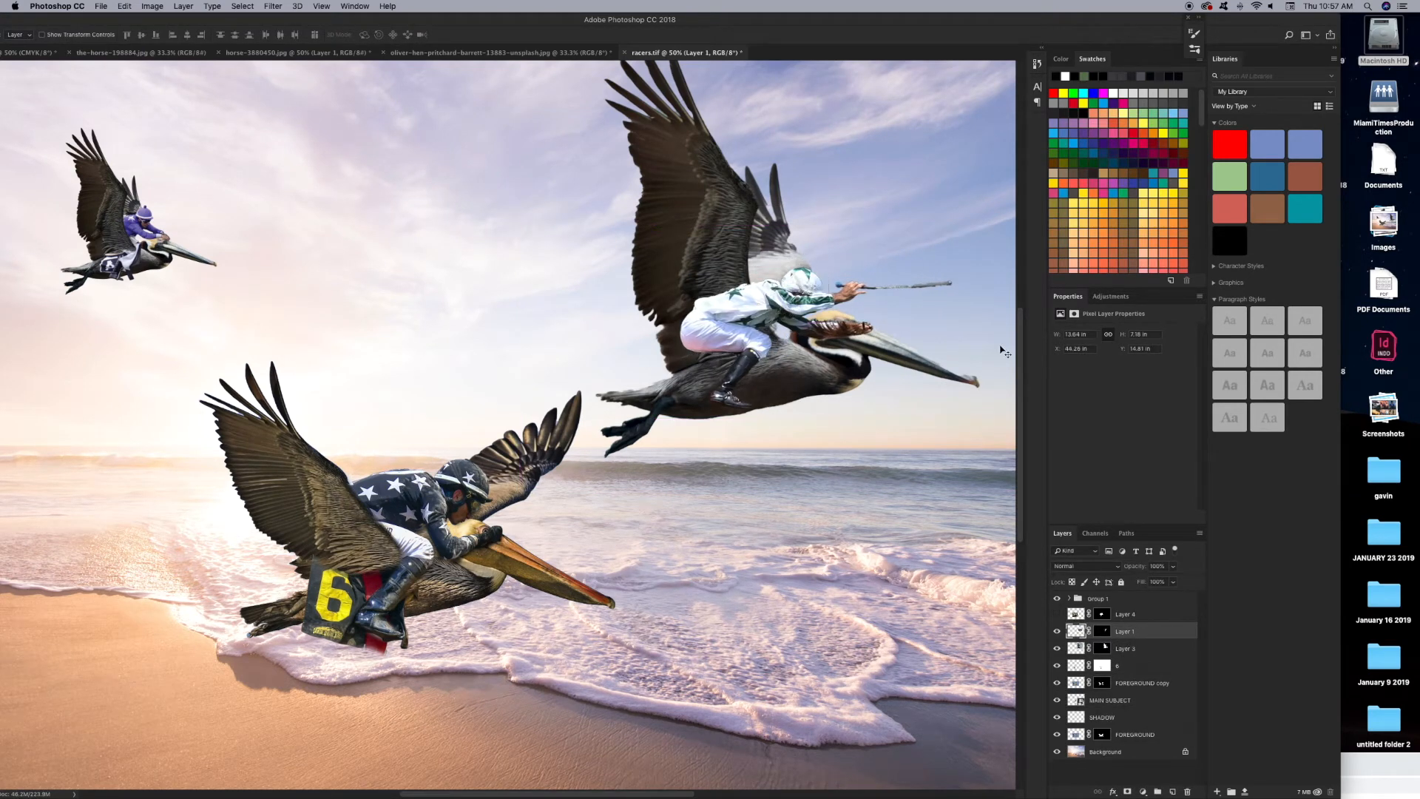
Duplicate Layer 3 above Layer 1 and fill the copy's mask with black.
{"action": "left_click", "coordinate": [714, 263]}
{"action": "left_click", "coordinate": [1057, 649]}
{"action": "left_click", "coordinate": [1057, 648]}
{"action": "left_click_drag", "start_coordinate": [1077, 649], "coordinate": [1173, 791]}
{"action": "left_click_drag", "start_coordinate": [1077, 649], "coordinate": [1075, 633]}
{"action": "left_click", "coordinate": [1103, 632]}
{"action": "key", "text": "super+BackSpace"}
{"action": "key", "text": "super+z"}
{"action": "key", "text": "alt+BackSpace"}
{"action": "key", "text": "super+BackSpace"}
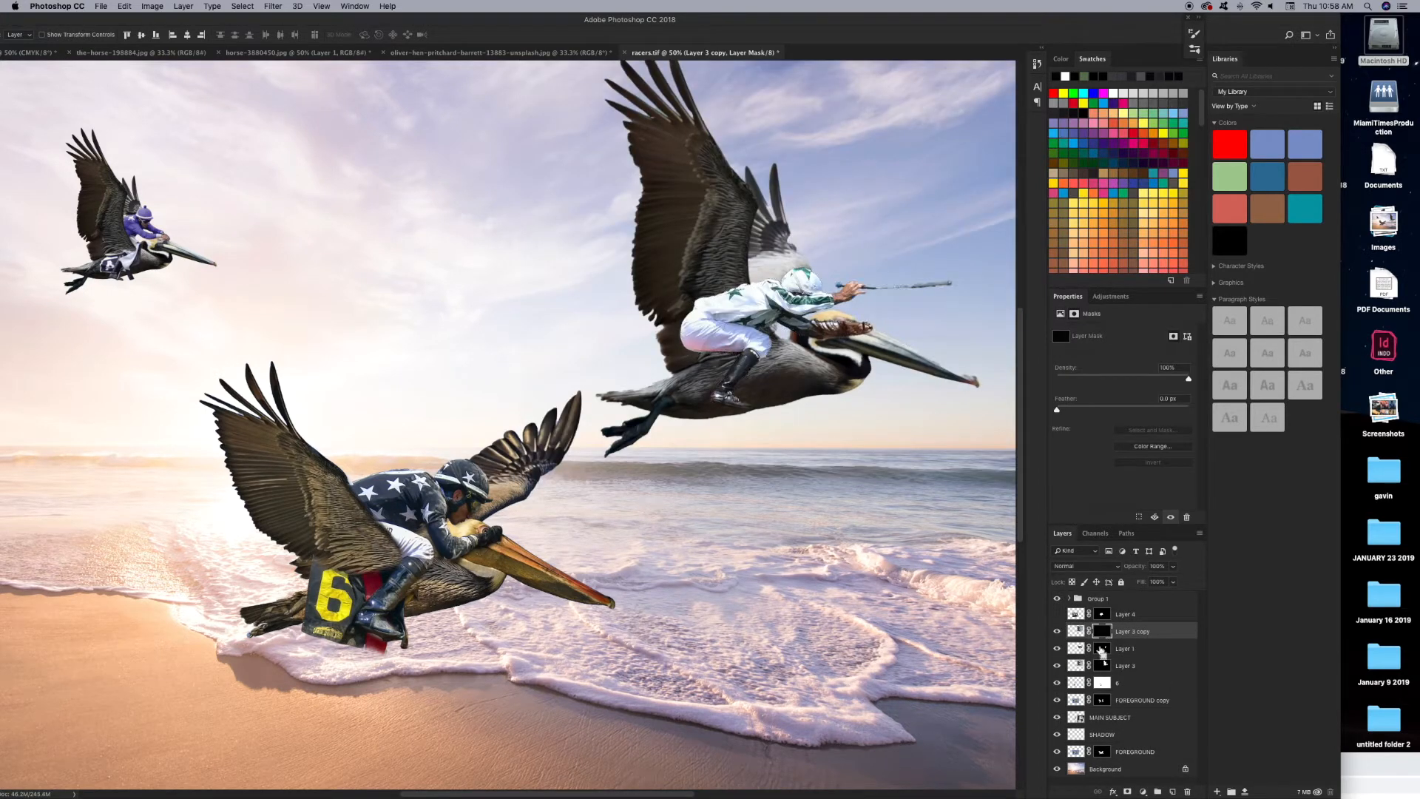
Replace the blacked-out Layer 3 copy with a fresh duplicate of Layer 3 placed above Layer 1.
{"action": "left_click", "coordinate": [1056, 633]}
{"action": "left_click", "coordinate": [1057, 649]}
{"action": "left_click", "coordinate": [1057, 666]}
{"action": "left_click", "coordinate": [1077, 631]}
{"action": "left_click", "coordinate": [1057, 665]}
{"action": "left_click", "coordinate": [1057, 633]}
{"action": "left_click", "coordinate": [1058, 649]}
{"action": "left_click", "coordinate": [1102, 649]}
{"action": "left_click", "coordinate": [1077, 666]}
{"action": "left_click_drag", "start_coordinate": [1175, 632], "coordinate": [1174, 791]}
{"action": "left_click_drag", "start_coordinate": [1155, 649], "coordinate": [1151, 624]}
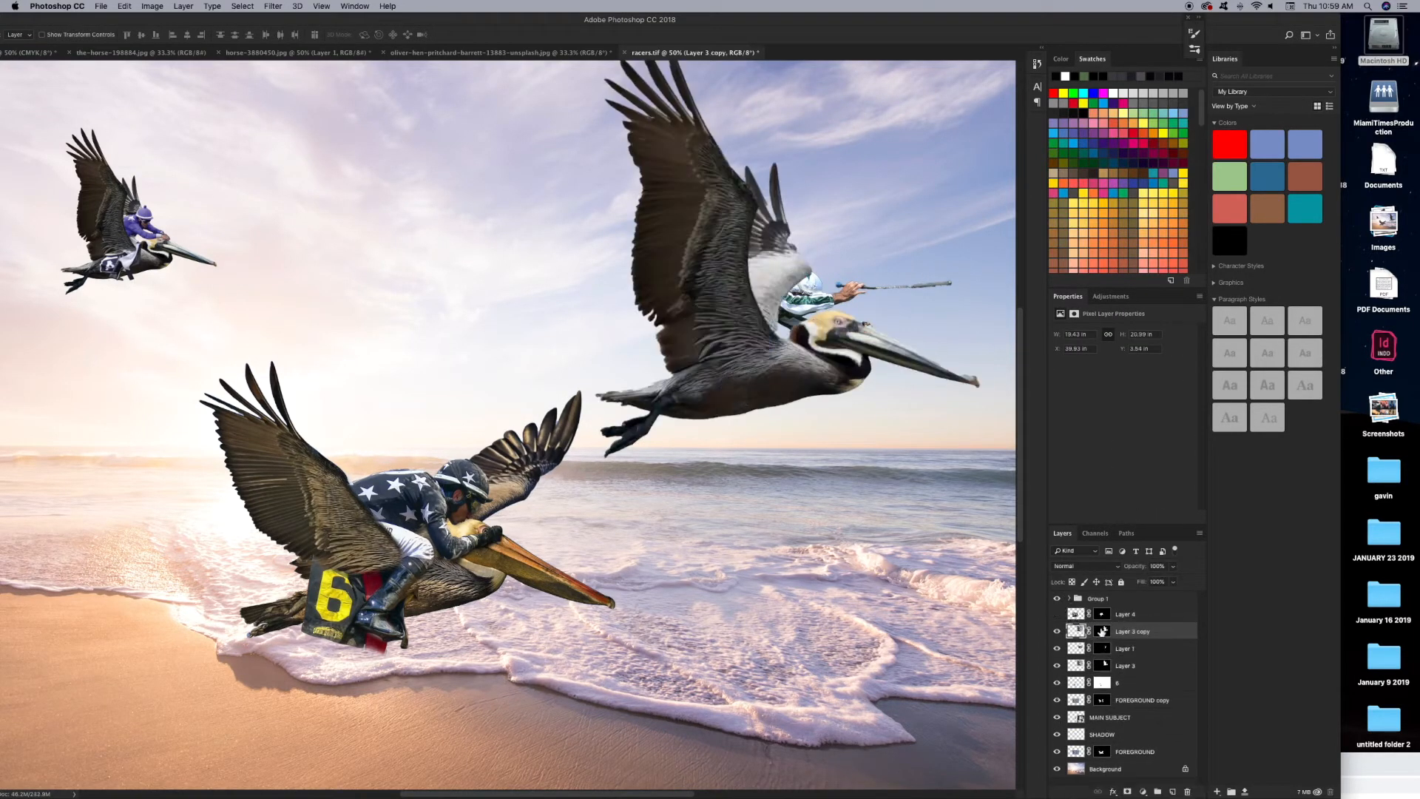
{"action": "left_click", "coordinate": [1057, 633]}
{"action": "left_click", "coordinate": [1057, 633]}
Paint black on the Layer 3 copy's mask to bring the green-and-white jockey's torso, seat and leg in front of the large pelican.
{"action": "left_click", "coordinate": [1102, 631]}
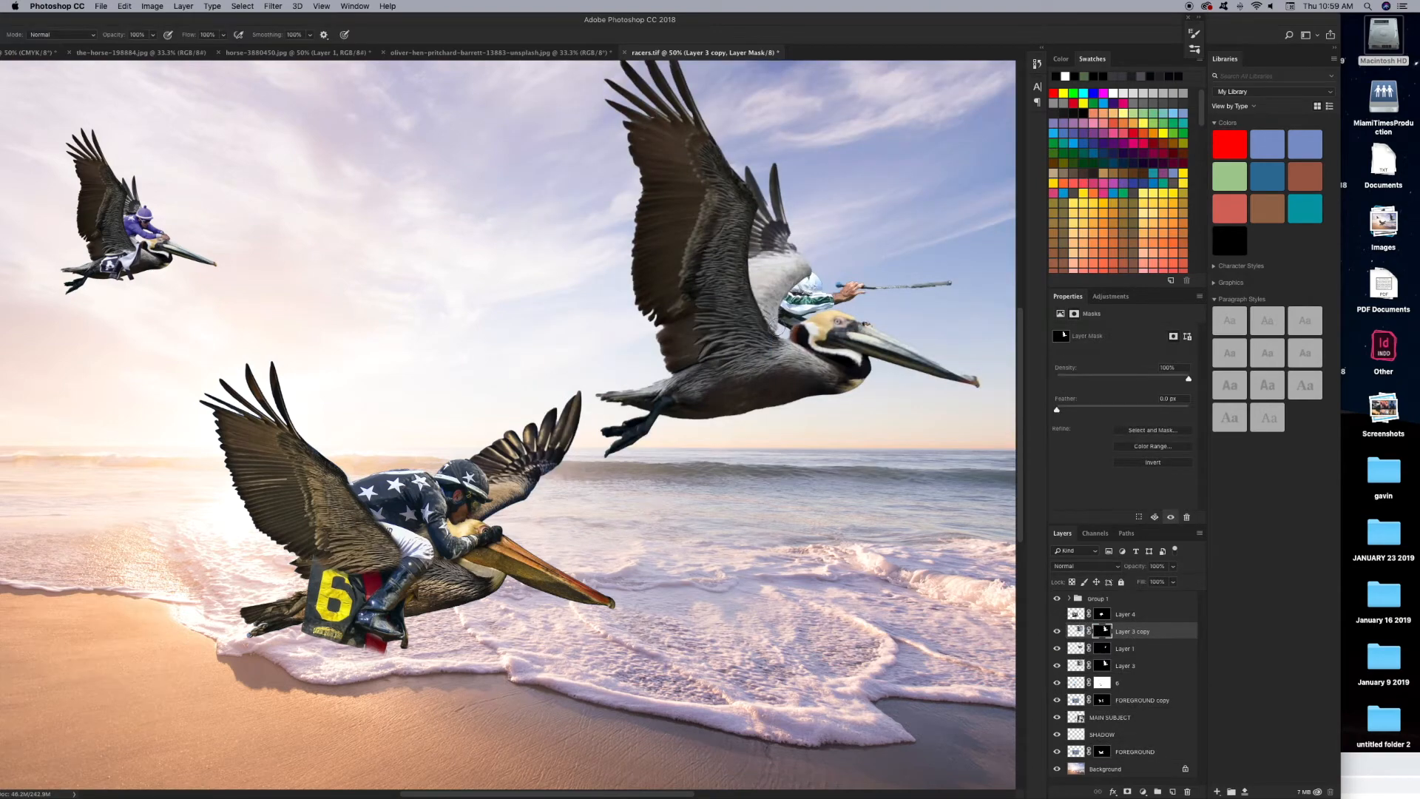
{"action": "scroll", "coordinate": [778, 293], "scroll_direction": "up", "scroll_amount": 3}
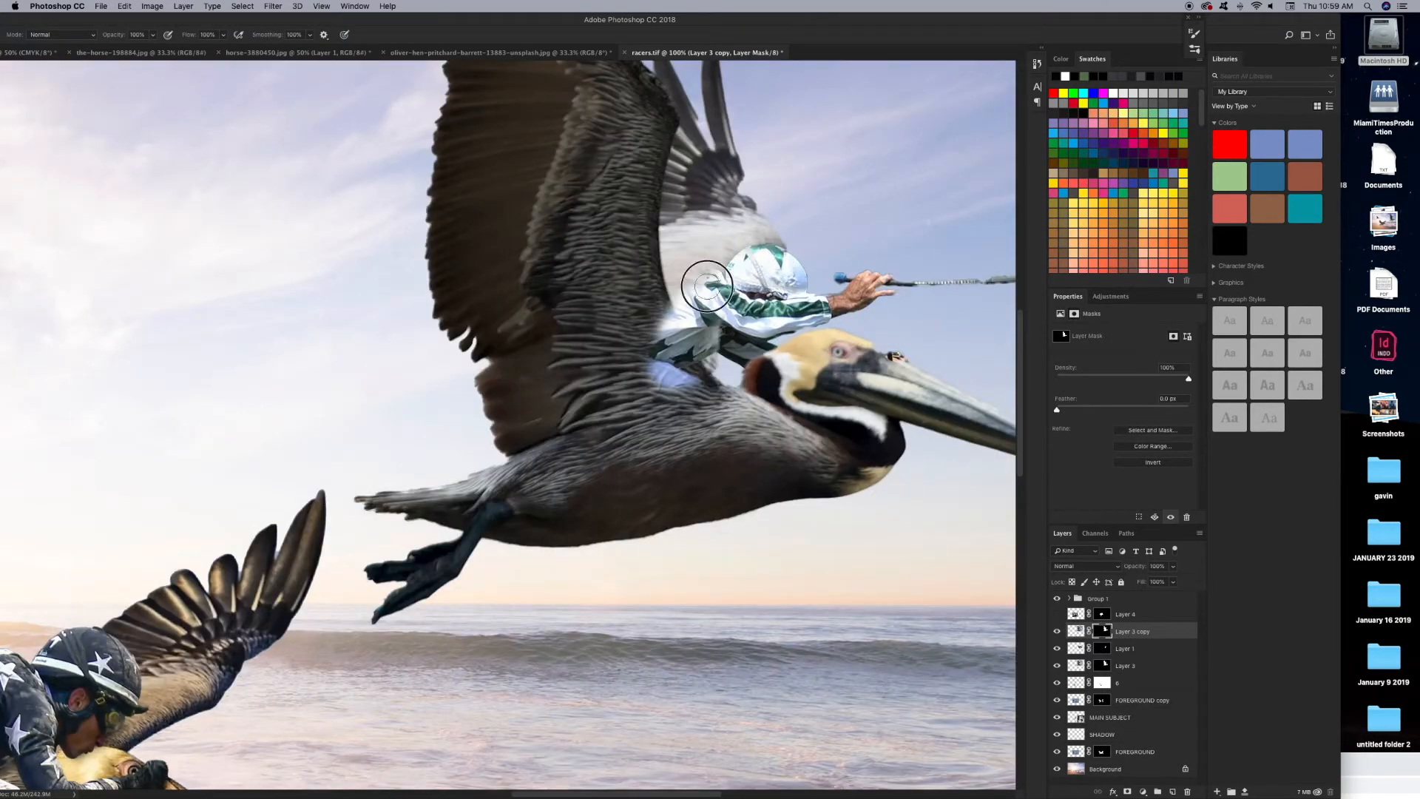
{"action": "mouse_move", "coordinate": [649, 300]}
{"action": "left_mouse_down"}
{"action": "mouse_move", "coordinate": [636, 347]}
{"action": "mouse_move", "coordinate": [668, 296]}
{"action": "mouse_move", "coordinate": [576, 354]}
{"action": "mouse_move", "coordinate": [690, 404]}
{"action": "mouse_move", "coordinate": [619, 473]}
{"action": "mouse_move", "coordinate": [636, 510]}
{"action": "left_mouse_up"}
{"action": "mouse_move", "coordinate": [640, 403]}
{"action": "left_mouse_down"}
{"action": "mouse_move", "coordinate": [558, 333]}
{"action": "mouse_move", "coordinate": [544, 386]}
{"action": "left_mouse_up"}
{"action": "key", "text": "super+minus"}
{"action": "key", "text": "super+equal"}
{"action": "key", "text": "super+equal"}
{"action": "mouse_move", "coordinate": [727, 411]}
{"action": "left_mouse_down"}
{"action": "mouse_move", "coordinate": [570, 345]}
{"action": "mouse_move", "coordinate": [661, 225]}
{"action": "left_mouse_up"}
{"action": "left_click_drag", "start_coordinate": [660, 225], "coordinate": [586, 374]}
{"action": "left_click_drag", "start_coordinate": [588, 359], "coordinate": [642, 340]}
{"action": "key", "text": "super+minus"}
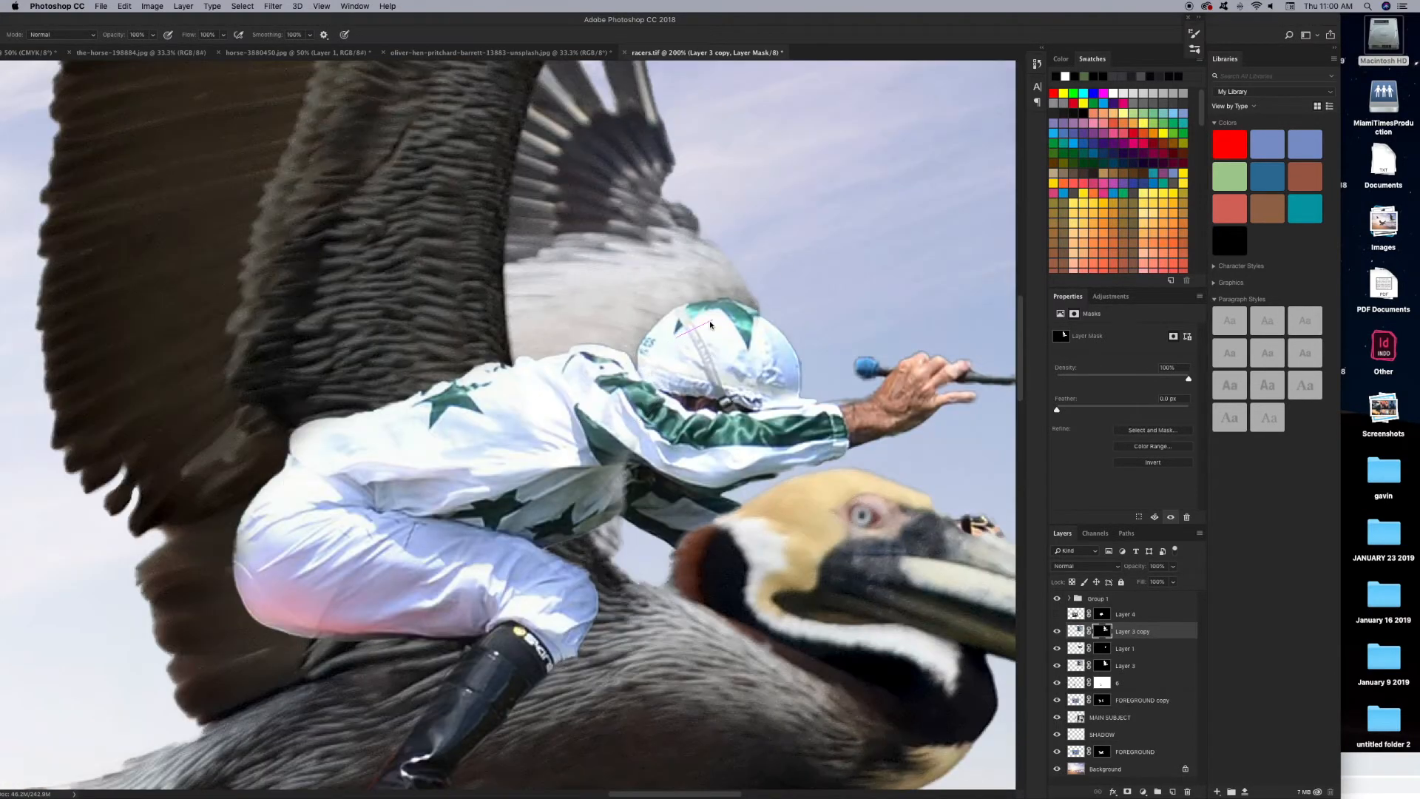
Paint white at 100% opacity on the Layer 3 copy's mask to bring the large pelican's wing back over the jockey's back and seat.
{"action": "left_click", "coordinate": [1057, 648]}
{"action": "left_click", "coordinate": [1057, 648]}
{"action": "left_click", "coordinate": [1080, 631]}
{"action": "left_click", "coordinate": [1098, 631]}
{"action": "key", "text": "super+minus"}
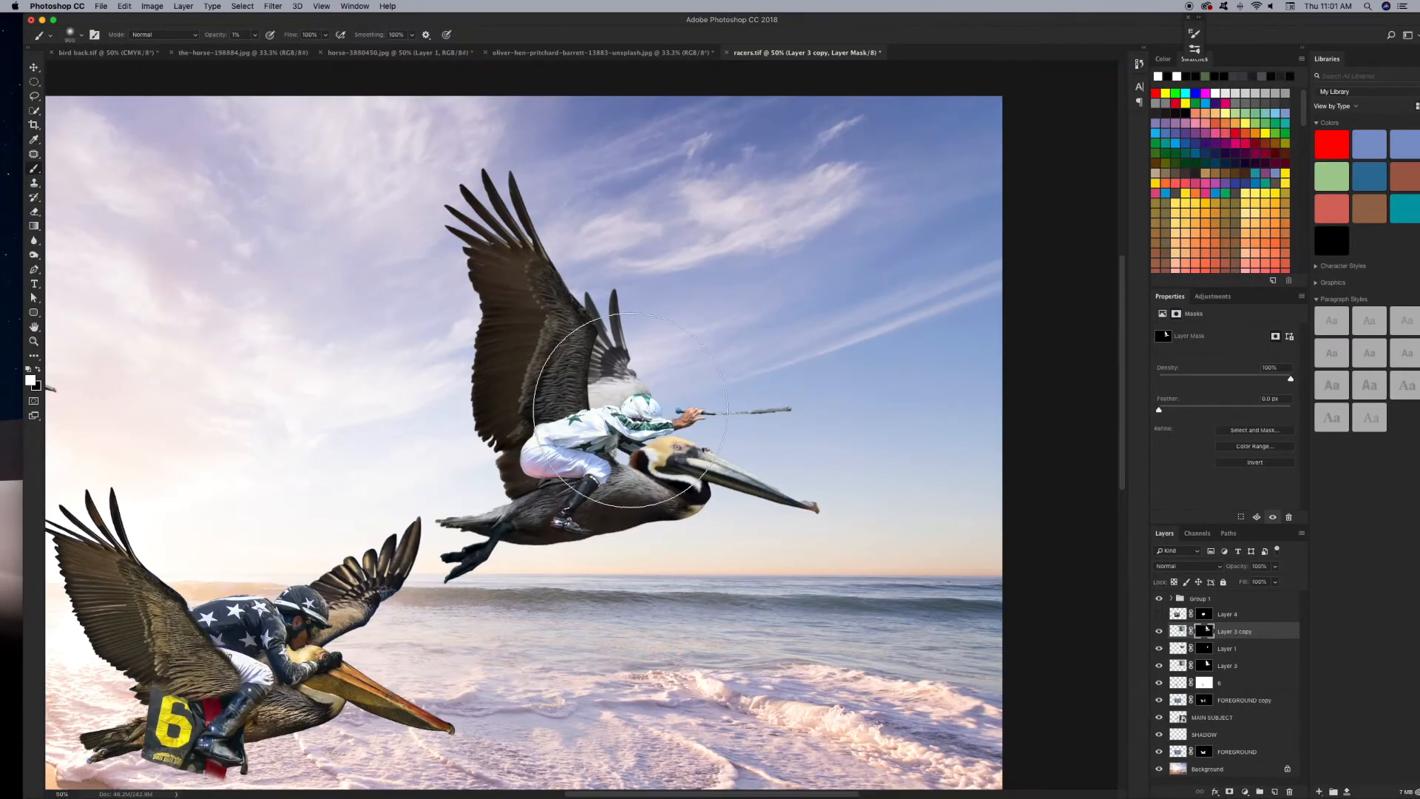
{"action": "key", "text": "alt+bracketleft"}
{"action": "scroll", "coordinate": [555, 408], "scroll_direction": "up", "scroll_amount": 1}
{"action": "key", "text": "0"}
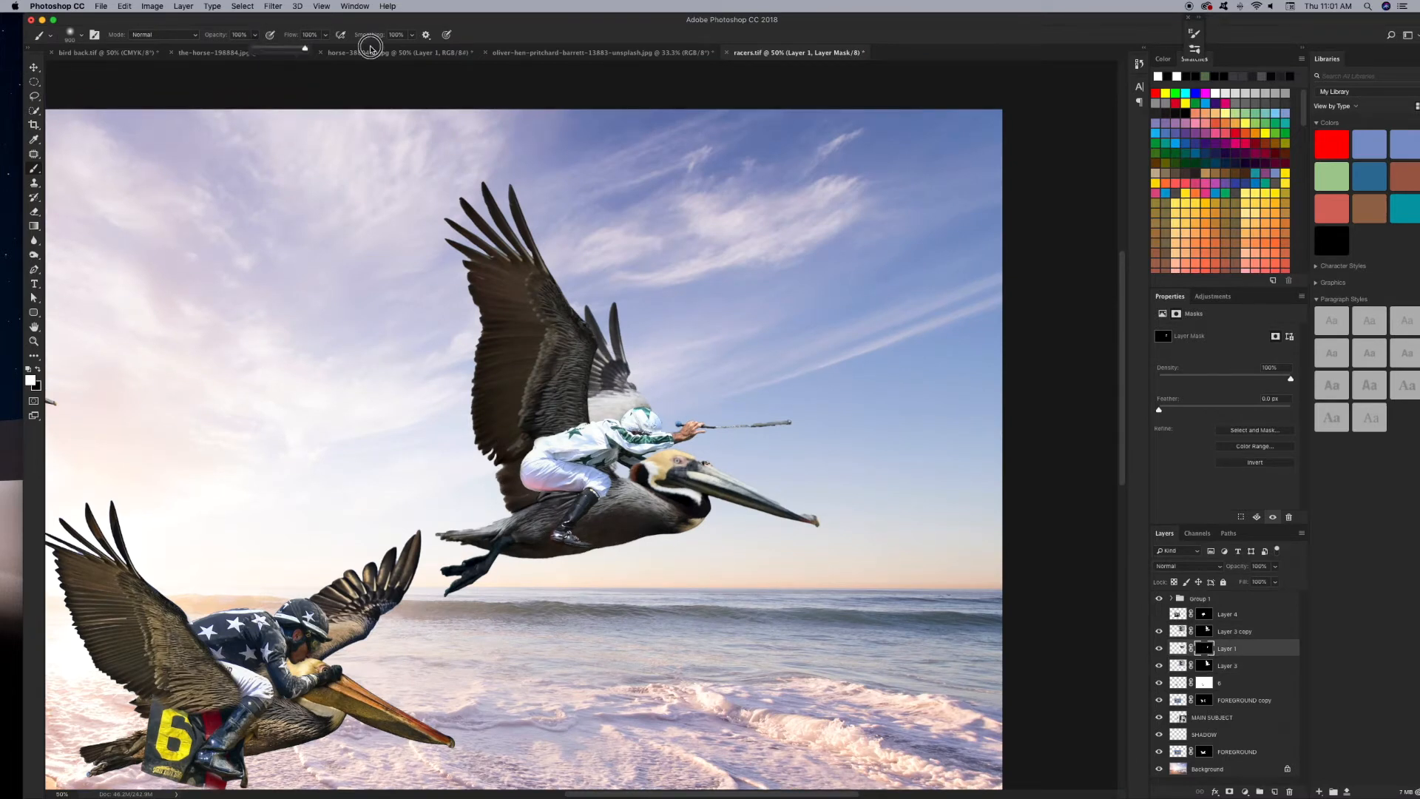
{"action": "key", "text": "alt+bracketright"}
{"action": "key", "text": "x"}
{"action": "mouse_move", "coordinate": [581, 434]}
{"action": "left_mouse_down"}
{"action": "mouse_move", "coordinate": [523, 444]}
{"action": "mouse_move", "coordinate": [577, 463]}
{"action": "left_mouse_up"}
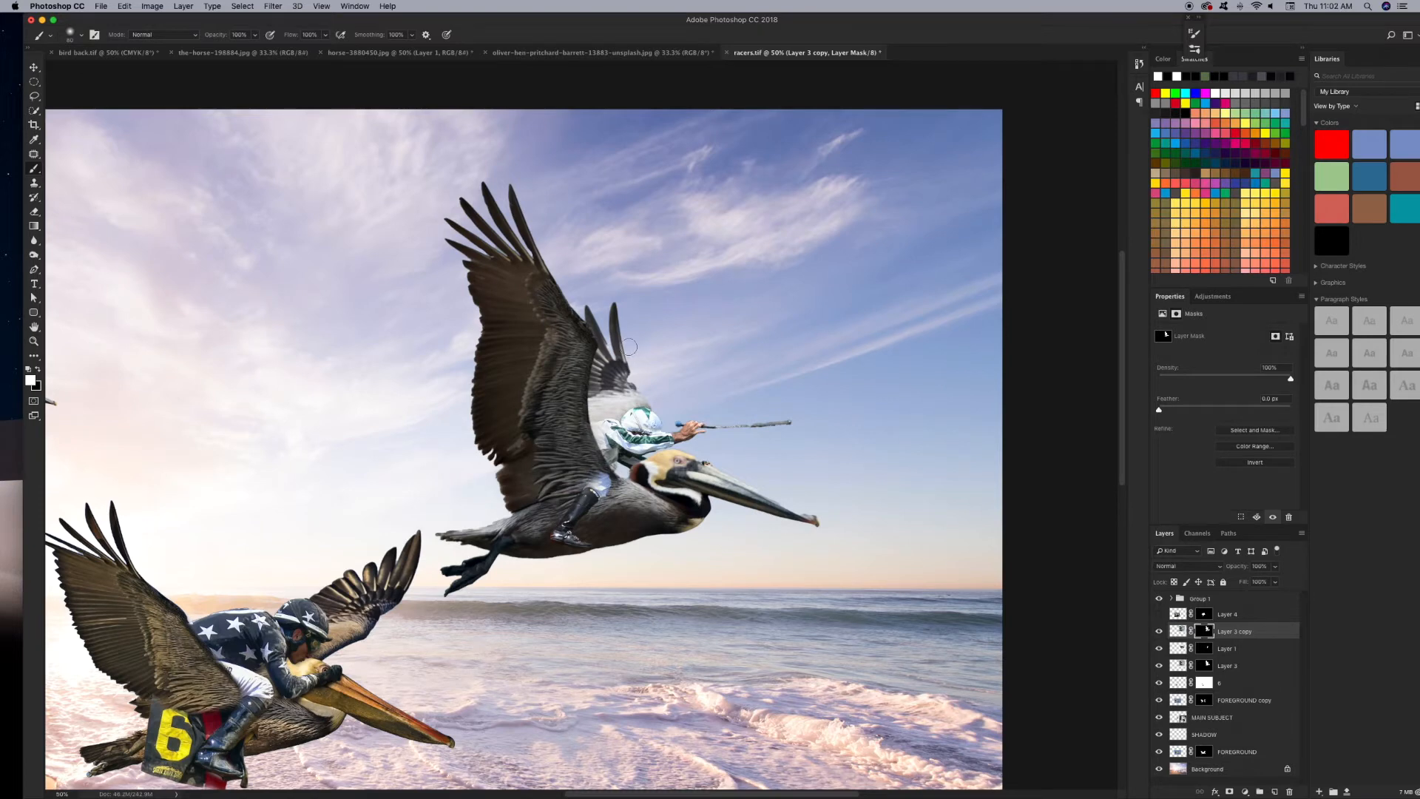
Add a new layer named SHADOW and place it directly below Layer 1.
{"action": "key", "text": "super+1"}
{"action": "left_click", "coordinate": [1181, 652]}
{"action": "key", "text": "super+shift+n"}
{"action": "type", "text": "SHADOW"}
{"action": "key", "text": "Return"}
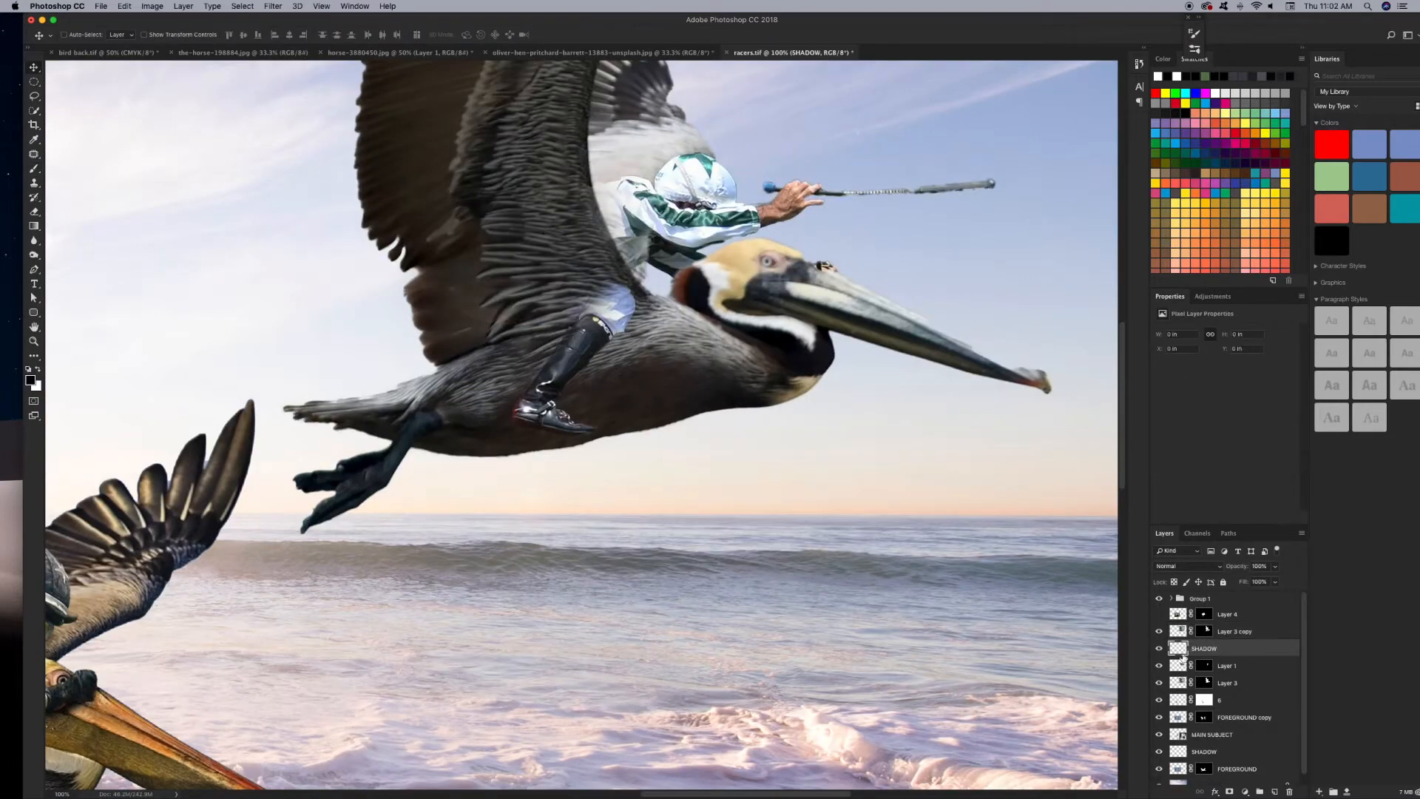
{"action": "left_click_drag", "start_coordinate": [1182, 664], "coordinate": [1181, 665]}
Brush black shading on the SHADOW layer around the green-and-white jockey's leg and boot on the pelican's body.
{"action": "key", "text": "b"}
{"action": "key", "text": "super+="}
{"action": "left_click_drag", "start_coordinate": [658, 222], "coordinate": [612, 275]}
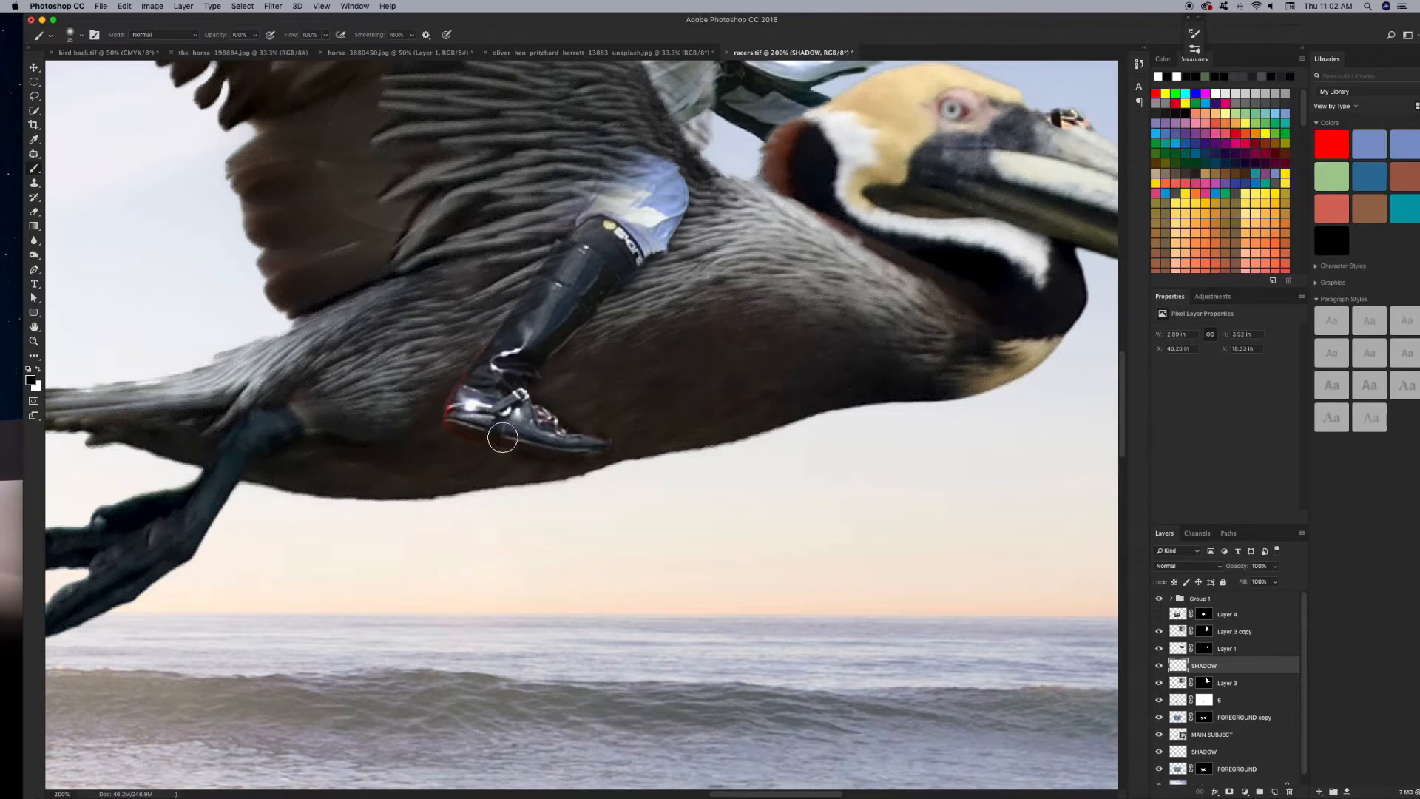
{"action": "left_click_drag", "start_coordinate": [703, 143], "coordinate": [485, 430]}
{"action": "key", "text": "]"}
{"action": "key", "text": "]"}
{"action": "key", "text": "]"}
{"action": "key", "text": "]"}
{"action": "left_click_drag", "start_coordinate": [666, 389], "coordinate": [684, 390]}
Add a new layer named shadow 2 above Layer 3 copy and clip it to that layer.
{"action": "left_click", "coordinate": [1177, 649]}
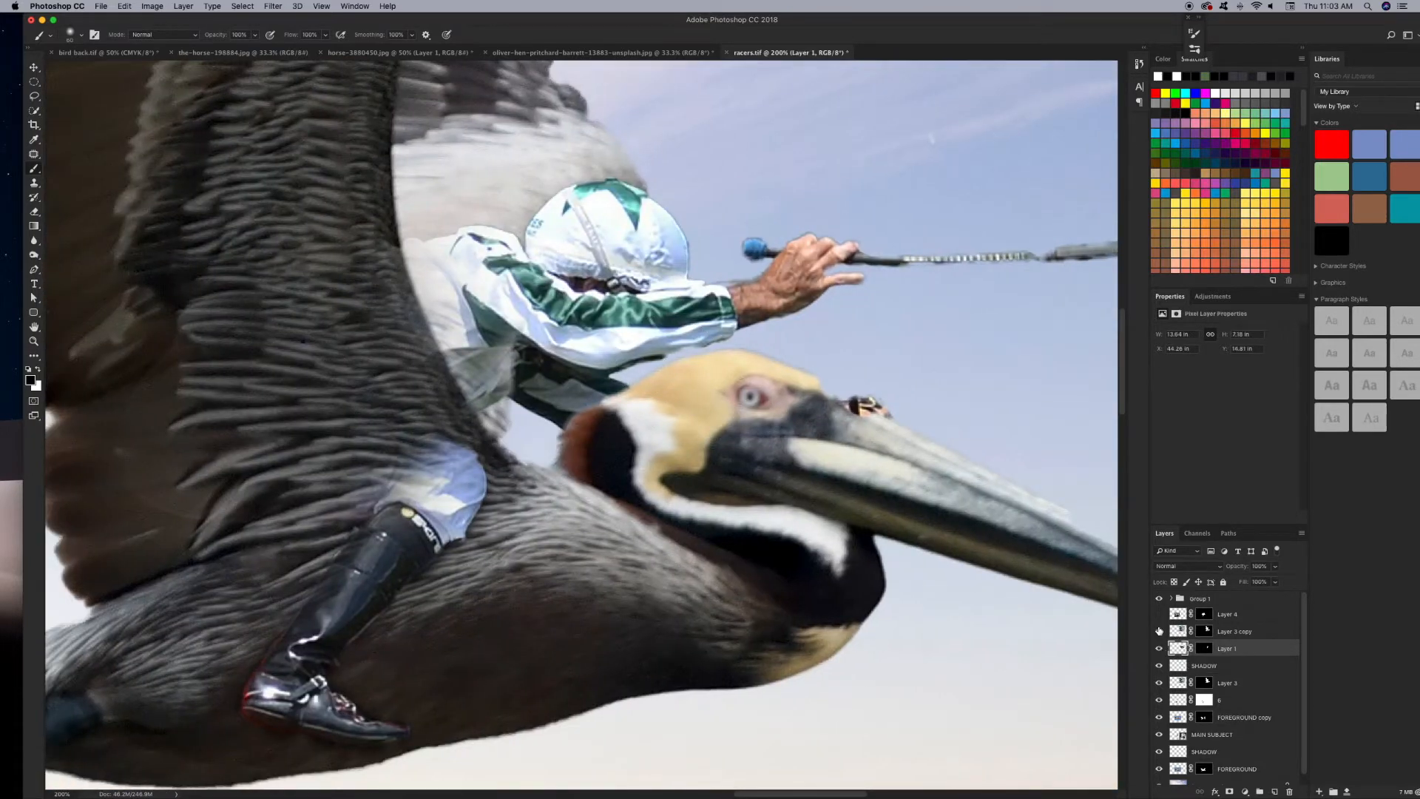
{"action": "left_click", "coordinate": [1177, 633]}
{"action": "key", "text": "super+shift+n"}
{"action": "type", "text": "shadow 2"}
{"action": "key", "text": "Return"}
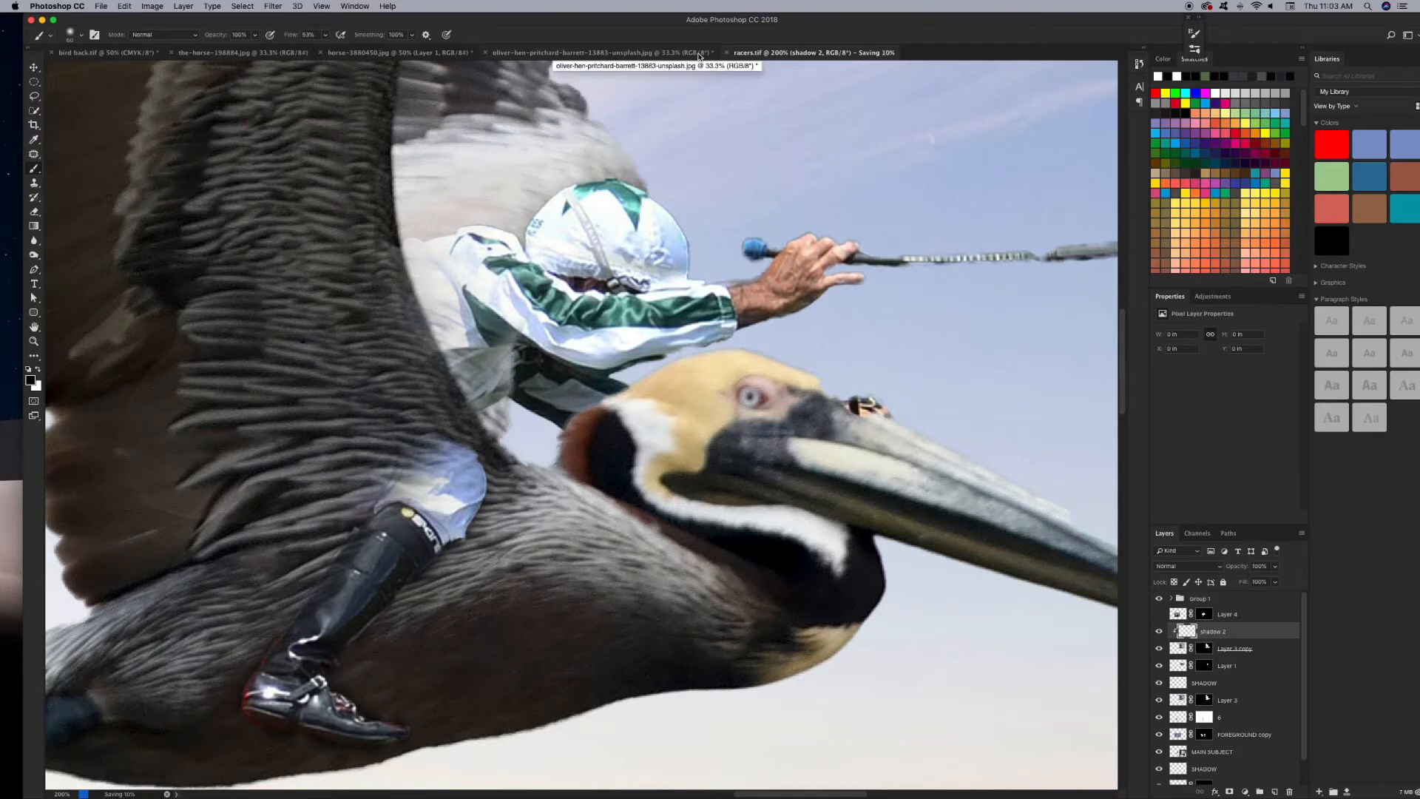
Set the brush to 60% opacity and paint a soft shadow on shadow 2 beneath the green-and-white jockey's arm.
{"action": "left_click", "coordinate": [231, 49]}
{"action": "key", "text": "]"}
{"action": "key", "text": "]"}
{"action": "key", "text": "]"}
{"action": "key", "text": "]"}
{"action": "key", "text": "]"}
{"action": "key", "text": "]"}
{"action": "mouse_move", "coordinate": [670, 342]}
{"action": "left_mouse_down"}
{"action": "mouse_move", "coordinate": [702, 315]}
{"action": "mouse_move", "coordinate": [586, 397]}
{"action": "left_mouse_up"}
{"action": "key", "text": "["}
{"action": "key", "text": "["}
{"action": "key", "text": "super+minus"}
{"action": "key", "text": "super+minus"}
{"action": "key", "text": "super+minus"}
{"action": "key", "text": "super+minus"}
{"action": "key", "text": "super+minus"}
{"action": "key", "text": "super+minus"}
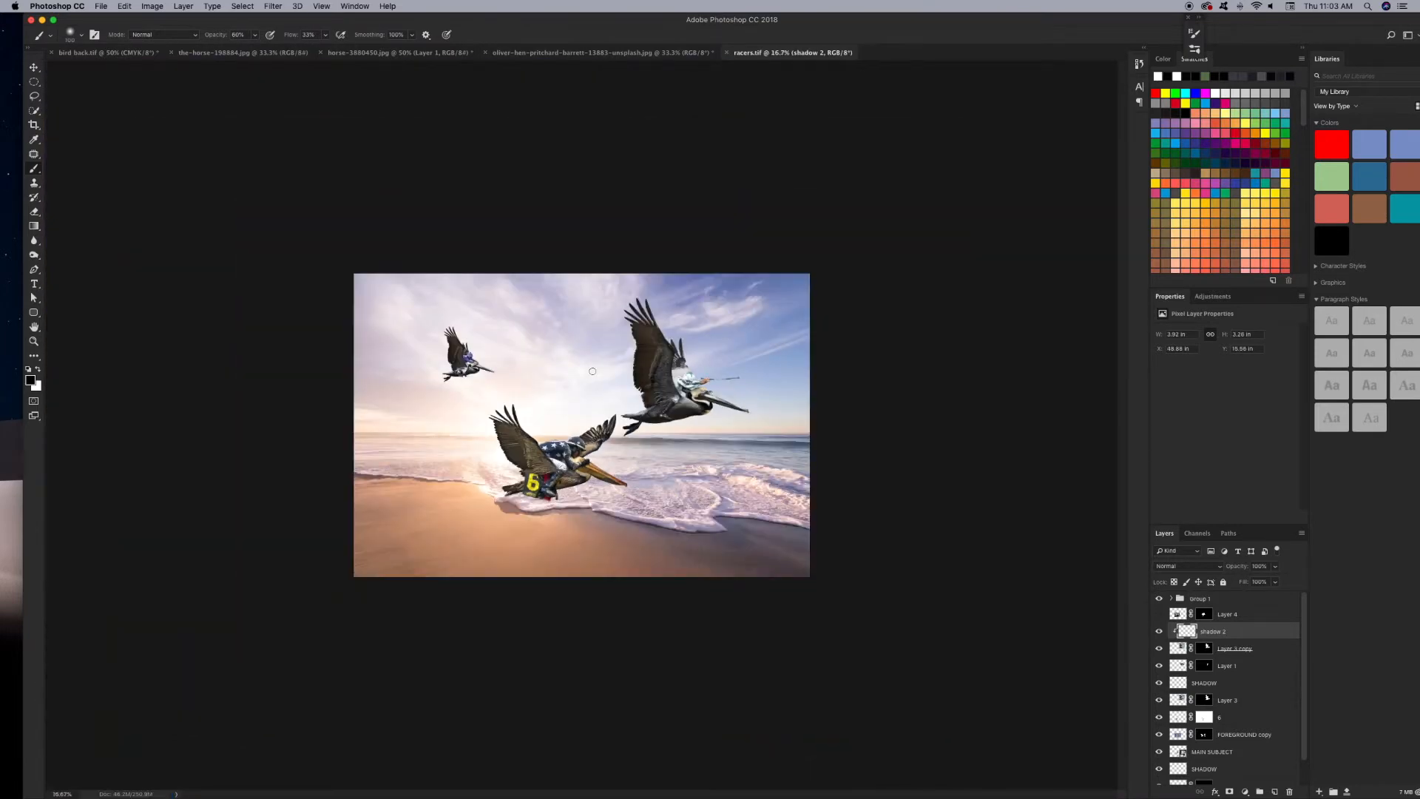
Switch to full-screen mode with the whole composite enlarged and activate the Move tool.
{"action": "key", "text": "f"}
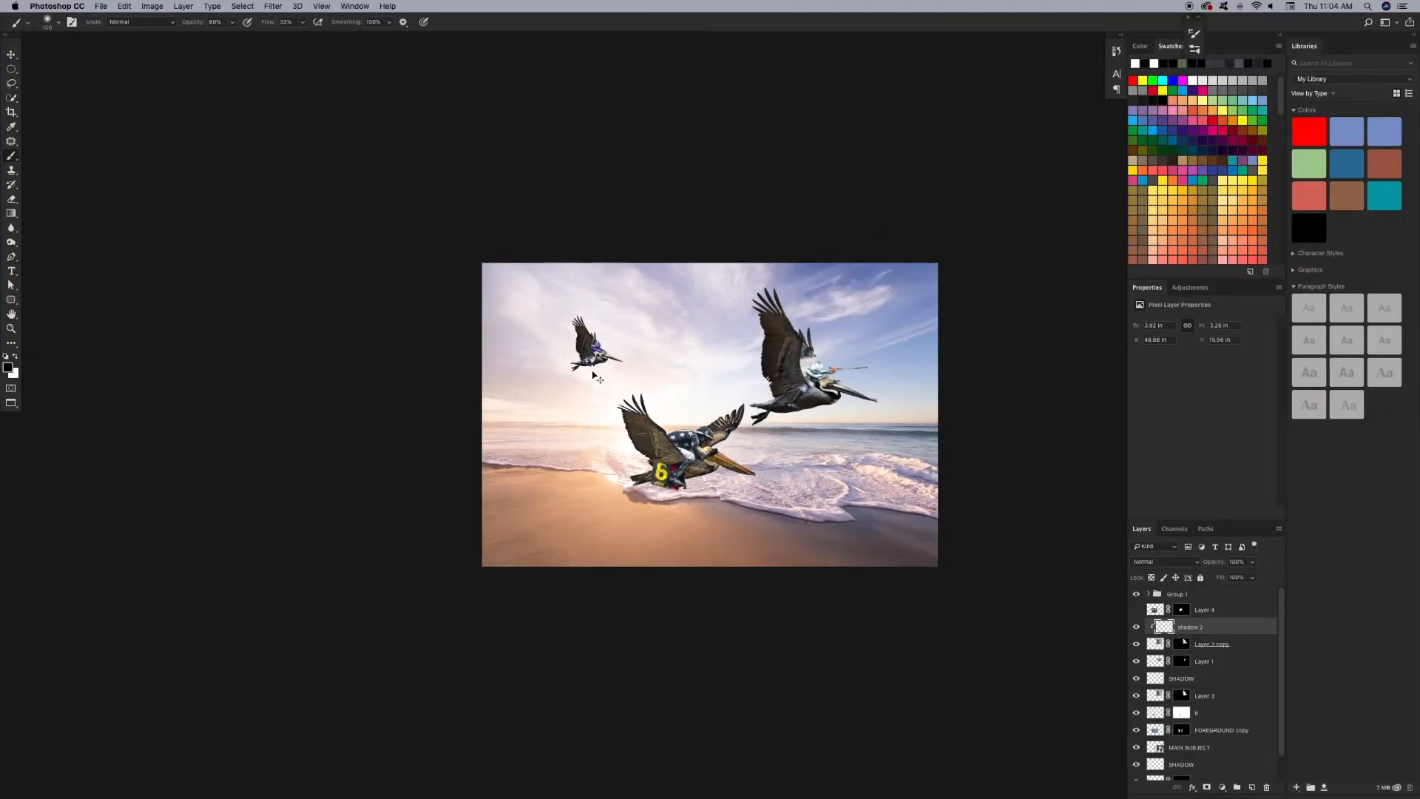
{"action": "key", "text": "super+plus"}
{"action": "key", "text": "super+plus"}
{"action": "key", "text": "v"}
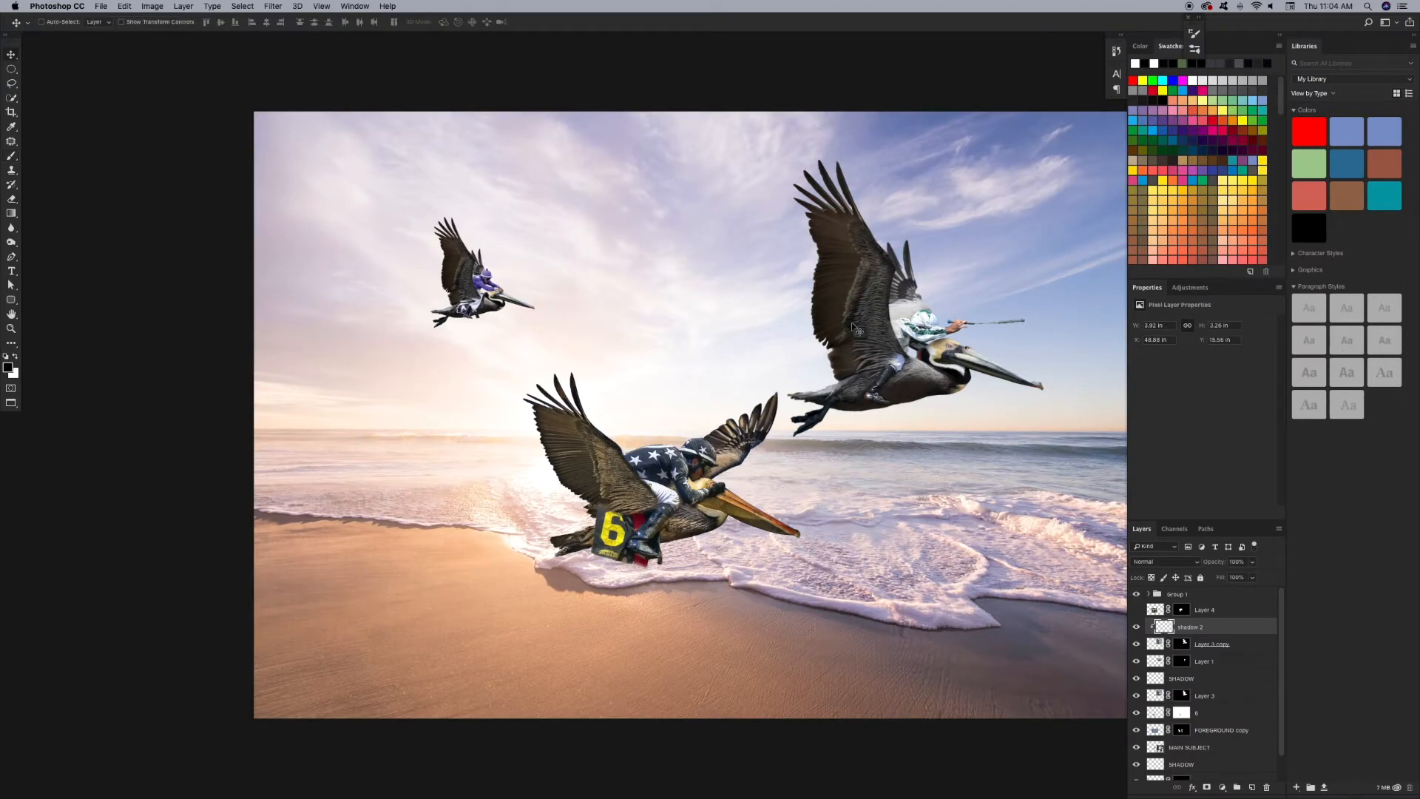
Group the large pelican's layers from shadow 2 down to Layer 3 and check the visibility of the remaining layers.
{"action": "left_click", "coordinate": [1154, 695], "text": "shift"}
{"action": "key", "text": "super+g"}
{"action": "left_click", "coordinate": [1136, 675]}
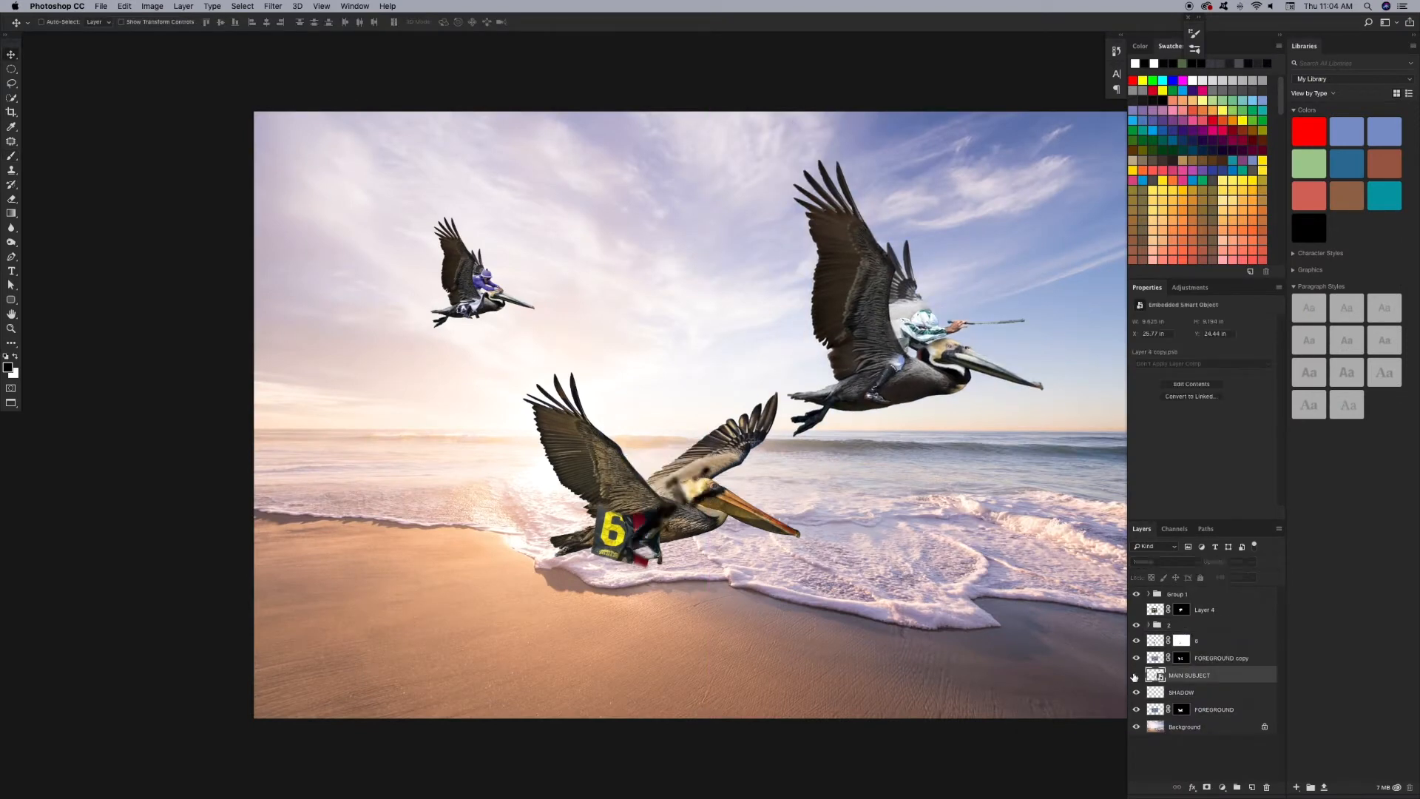
{"action": "left_click", "coordinate": [1136, 643]}
{"action": "left_click", "coordinate": [1155, 641]}
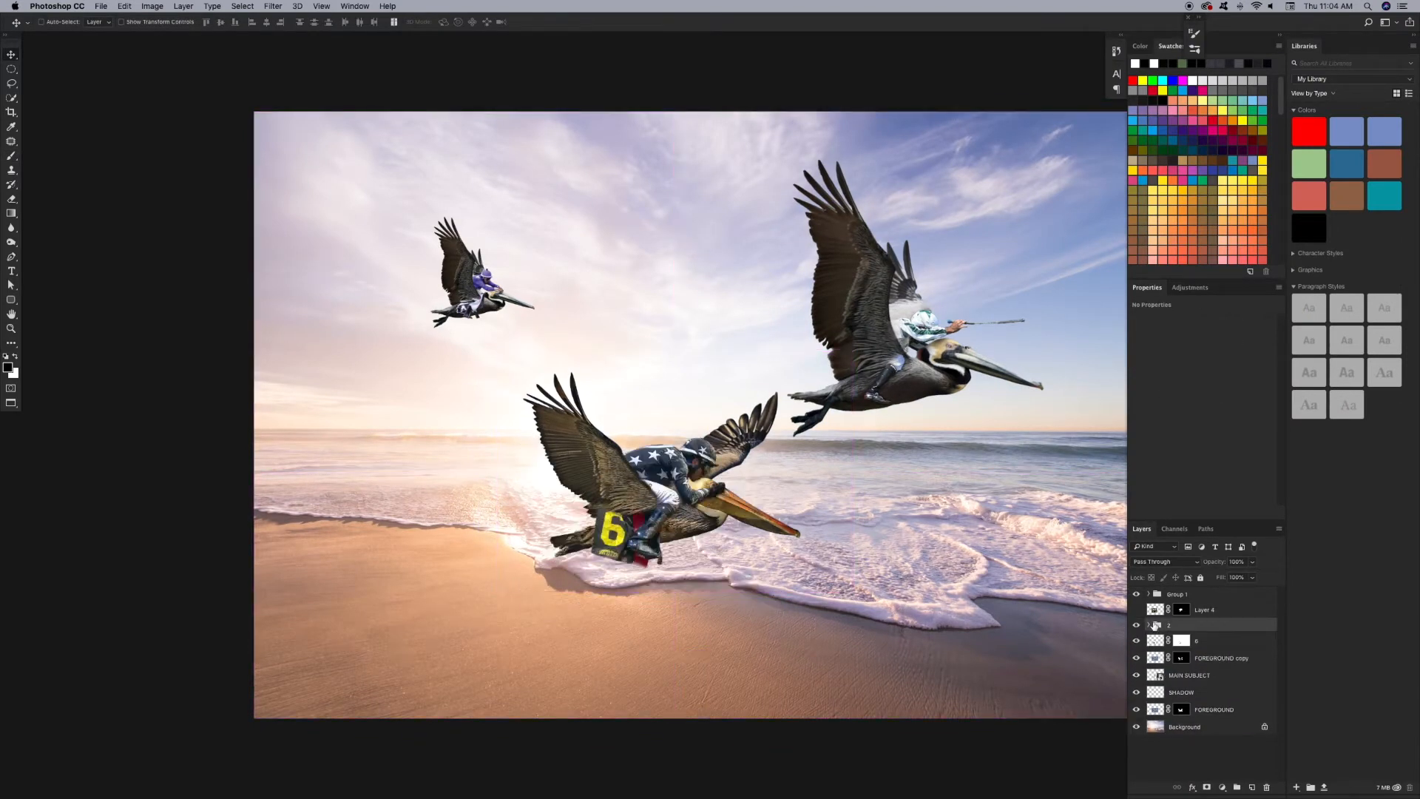
Try to move and group the number 6 pelican's layers from 6 down to FOREGROUND, hiding Group 1.
{"action": "left_click", "coordinate": [1157, 692], "text": "shift"}
{"action": "key", "text": "super+z"}
{"action": "left_click_drag", "start_coordinate": [670, 499], "coordinate": [590, 541]}
{"action": "left_click", "coordinate": [1136, 594]}
{"action": "key", "text": "super+z"}
{"action": "left_click", "coordinate": [1157, 709], "text": "shift"}
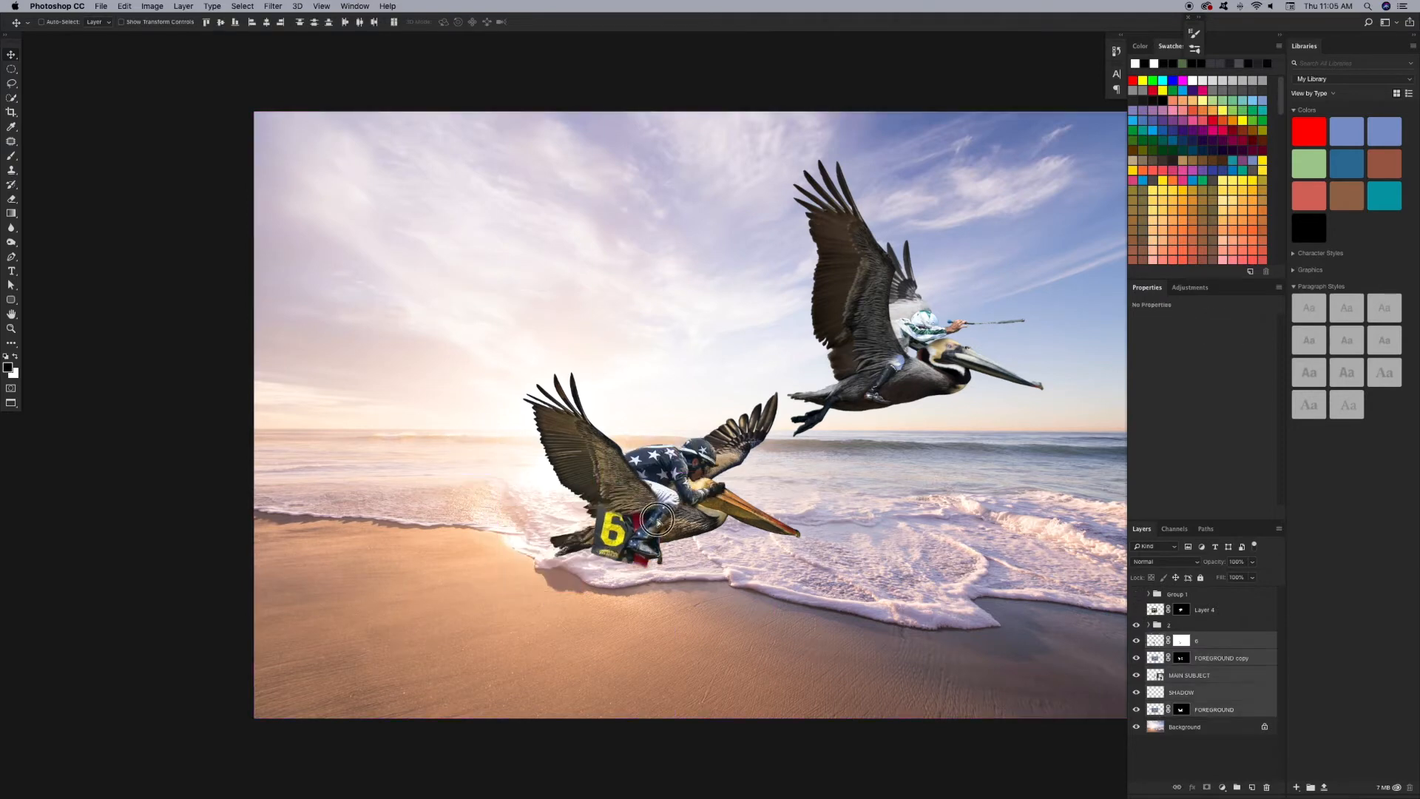
{"action": "key", "text": "super+g"}
Undo the groupings back to the separate layers and show Group 1 again.
{"action": "key", "text": "super+alt+z"}
{"action": "key", "text": "super+alt+z"}
{"action": "key", "text": "super+alt+z"}
{"action": "key", "text": "super+alt+z"}
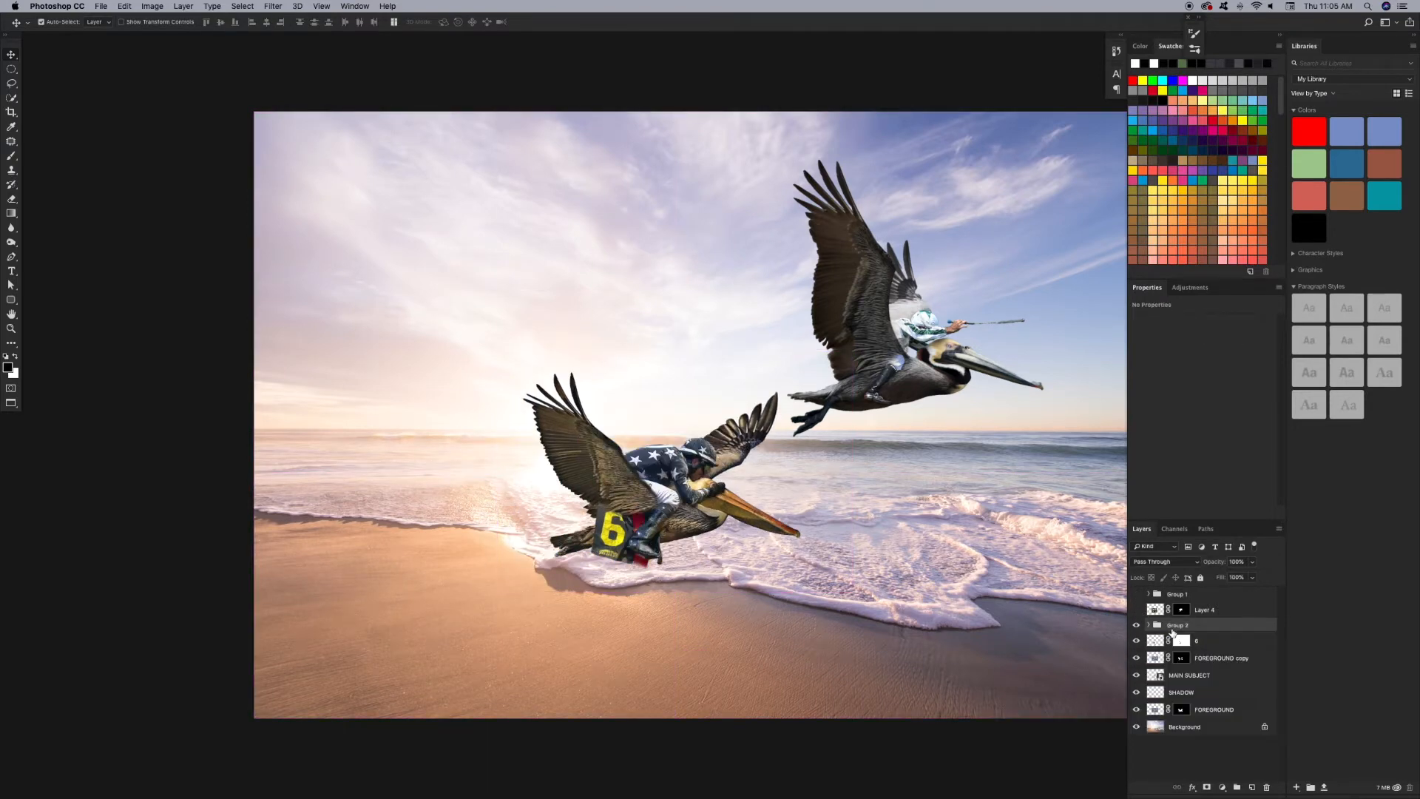
{"action": "key", "text": "super+0"}
{"action": "key", "text": "super+equal"}
{"action": "key", "text": "super+alt+z"}
{"action": "key", "text": "super+alt+z"}
{"action": "left_click", "coordinate": [1137, 595]}
{"action": "left_click", "coordinate": [1162, 627]}
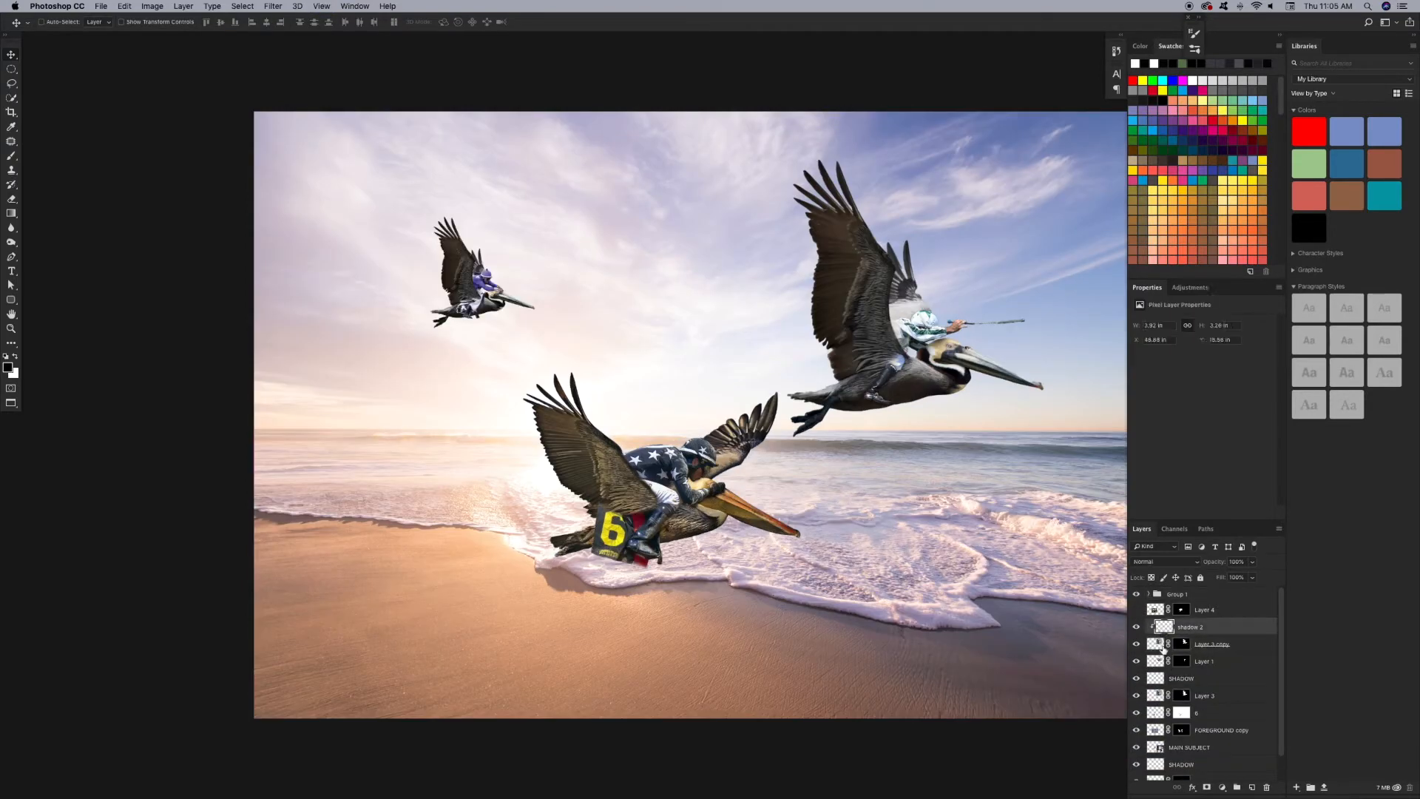
Group the large pelican's layers from shadow 2 down to Layer 3.
{"action": "left_click", "coordinate": [1153, 681], "text": "shift"}
{"action": "left_click", "coordinate": [1155, 695], "text": "shift"}
{"action": "key", "text": "super+g"}
{"action": "key", "text": "super+z"}
Group the number 6 pelican's layers from 6 down to FOREGROUND and collapse the large pelican's group.
{"action": "left_click", "coordinate": [1156, 640]}
{"action": "left_click_drag", "start_coordinate": [888, 363], "coordinate": [952, 351]}
{"action": "left_click", "coordinate": [1156, 709], "text": "shift"}
{"action": "key", "text": "super+g"}
{"action": "left_click", "coordinate": [862, 318], "text": "super"}
{"action": "left_click", "coordinate": [1178, 625]}
{"action": "left_click", "coordinate": [1148, 625]}
Shift the large pelican's group slightly left and the number 6 pelican's group slightly up over the beach.
{"action": "key", "text": "super+minus"}
{"action": "key", "text": "super+minus"}
{"action": "key", "text": "super+minus"}
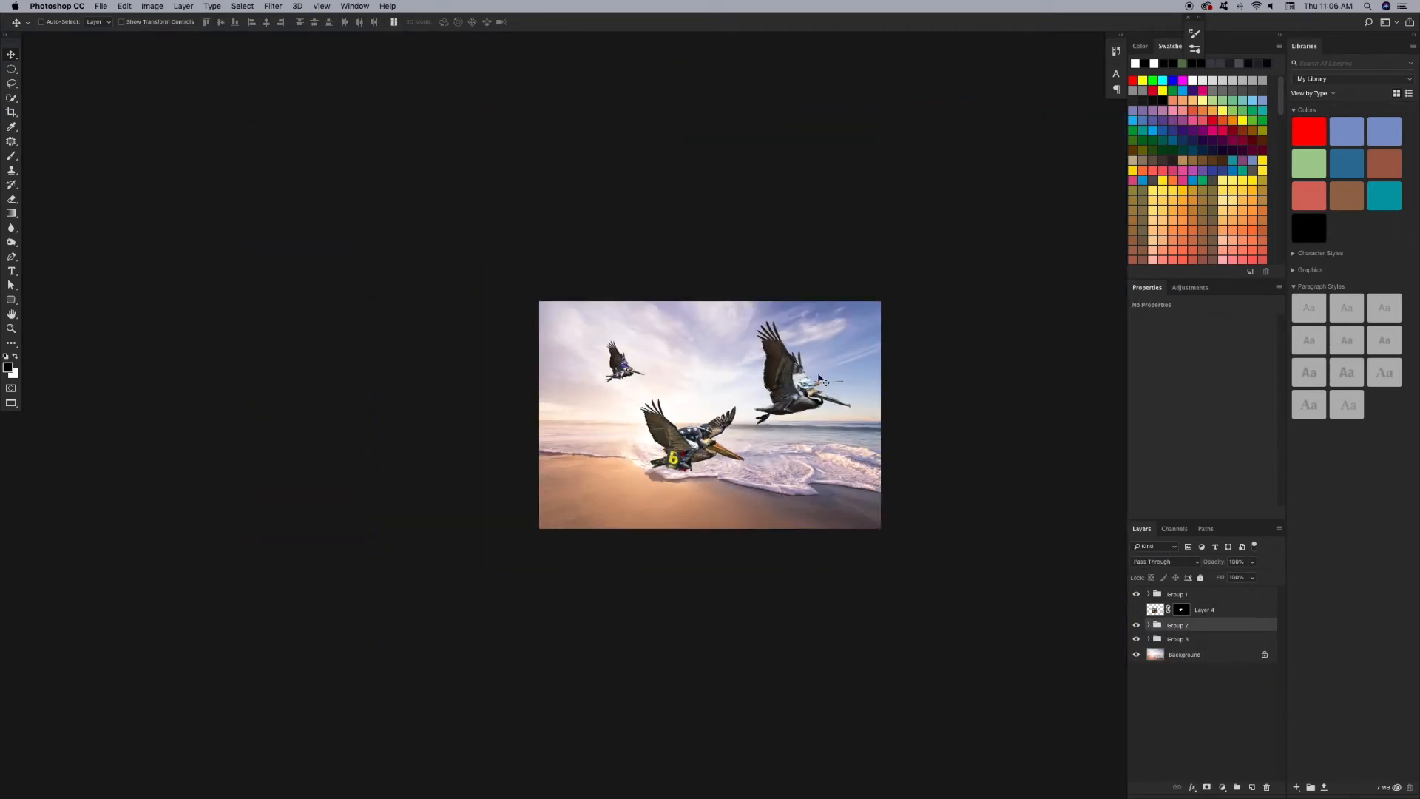
{"action": "left_click_drag", "start_coordinate": [792, 385], "coordinate": [755, 380]}
{"action": "key", "text": "super+alt+z"}
{"action": "key", "text": "super+alt+z"}
{"action": "left_click", "coordinate": [669, 436], "text": "super"}
{"action": "left_click", "coordinate": [1178, 639]}
{"action": "left_click_drag", "start_coordinate": [688, 437], "coordinate": [693, 420]}
Create a document named COMP from the IGRAM Vertical IMAGE preset, 15 × 18.752 inches, at 350 pixels/inch.
{"action": "key", "text": "super+n"}
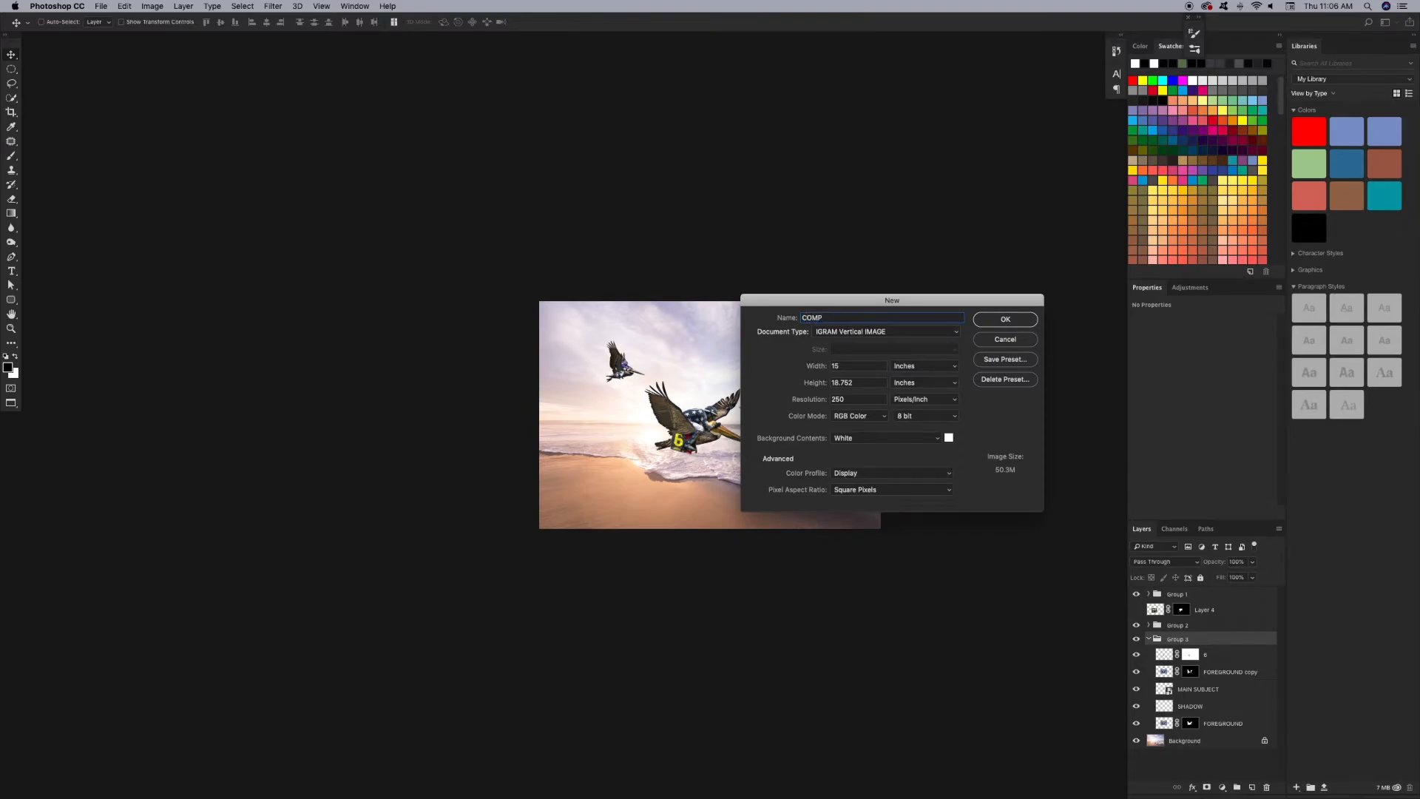
{"action": "key", "text": "Return"}
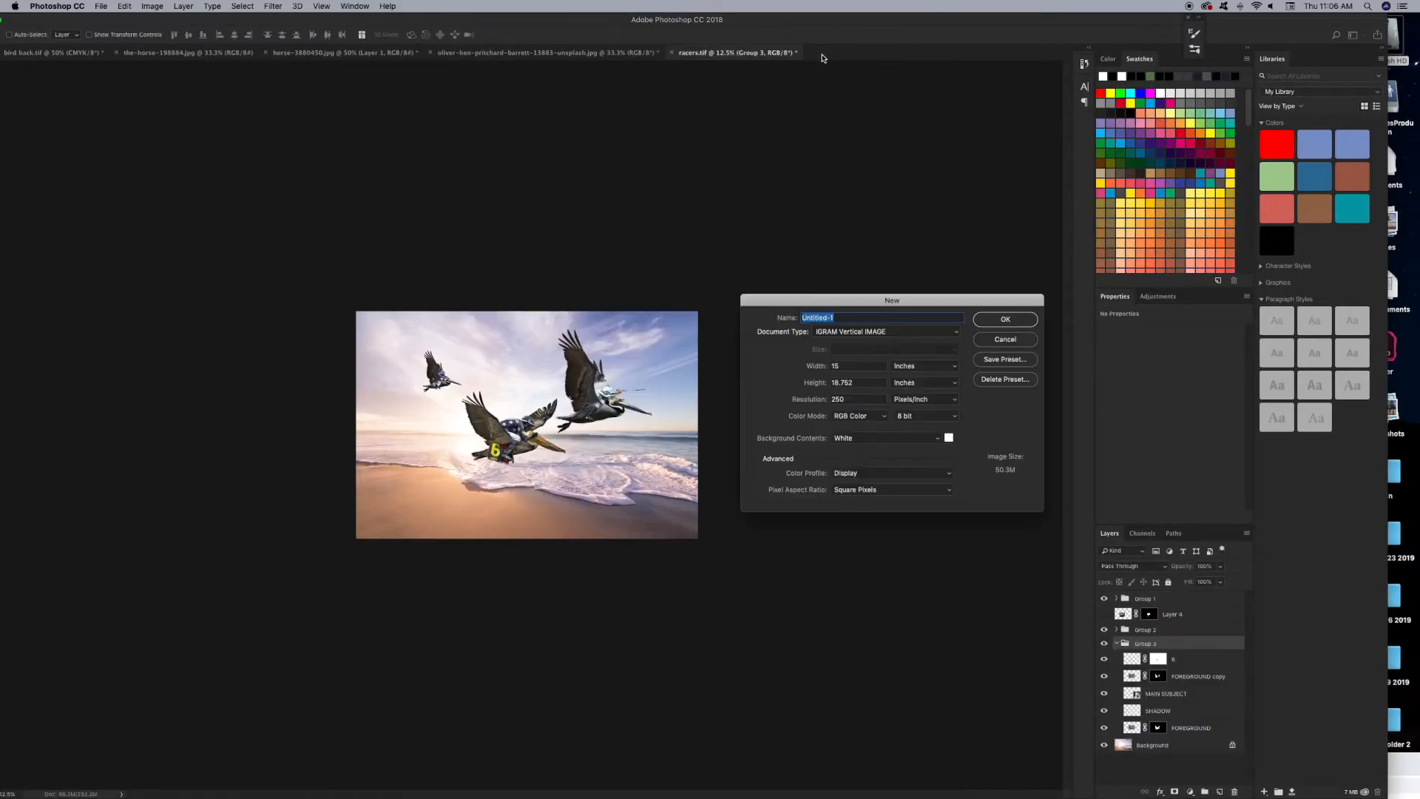
{"action": "type", "text": "350"}
{"action": "key", "text": "Return"}
Float racers.tif in its own window and convert its Background into a regular layer named Layer 0.
{"action": "left_click_drag", "start_coordinate": [720, 55], "coordinate": [873, 137]}
{"action": "left_click", "coordinate": [1161, 599]}
{"action": "double_click", "coordinate": [1133, 743]}
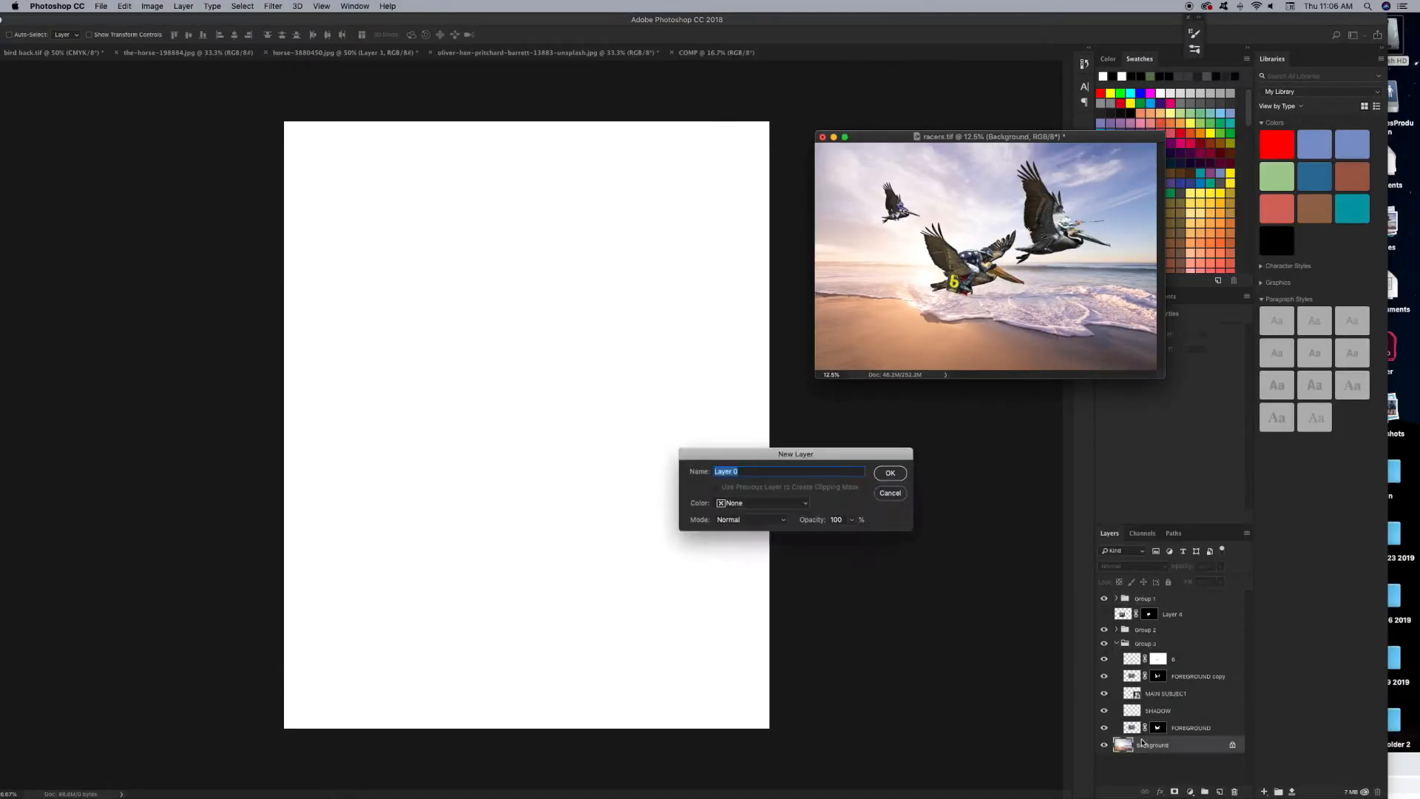
{"action": "key", "text": "Return"}
Copy all the pelican groups and layers from Group 1 to FOREGROUND from racers.tif into COMP.
{"action": "left_click", "coordinate": [1161, 598]}
{"action": "left_click", "coordinate": [1189, 728], "text": "shift"}
{"action": "left_click_drag", "start_coordinate": [1190, 728], "coordinate": [556, 473]}
{"action": "key", "text": "Return"}
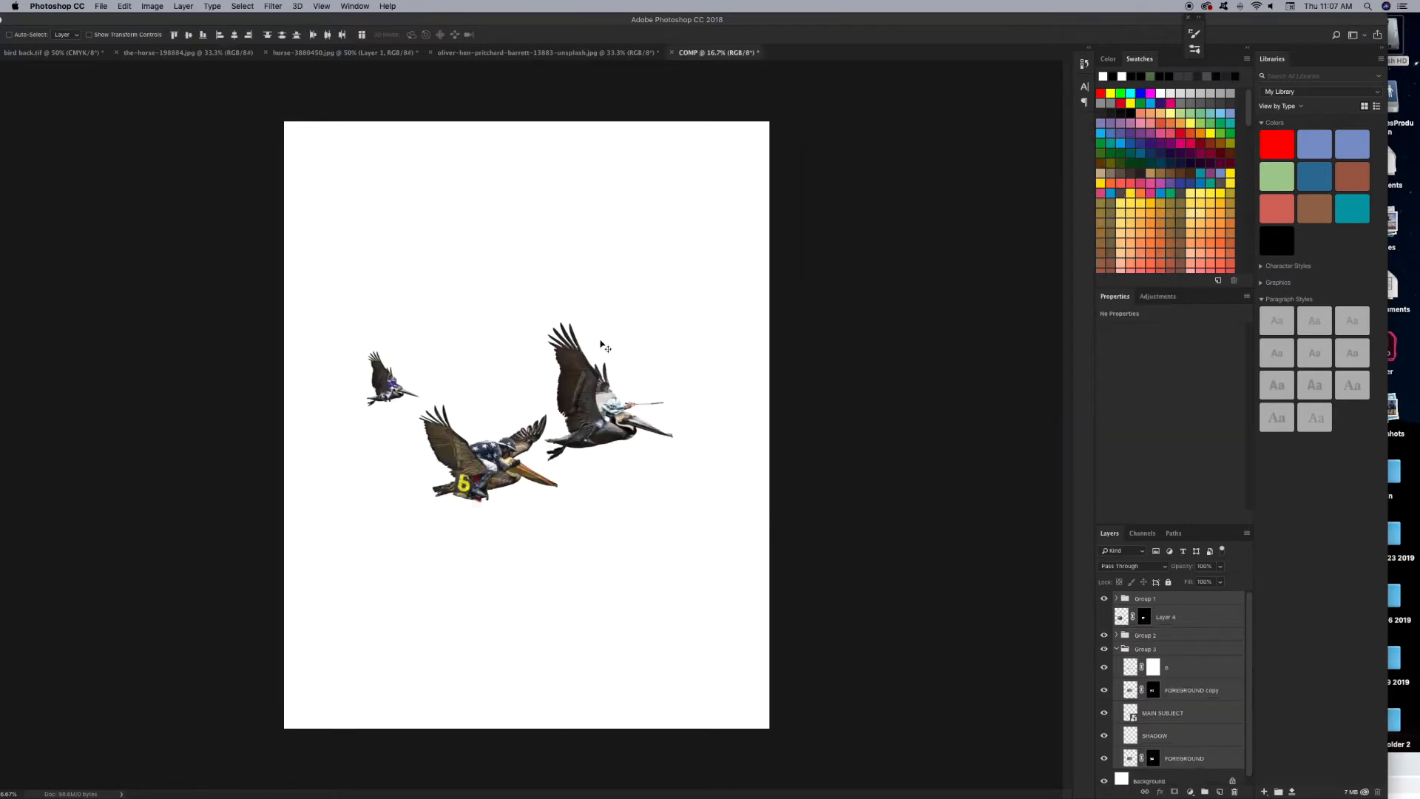
Try to copy the beach Layer 0 into COMP with colour conversion, undo it and discard the COMP document.
{"action": "left_click_drag", "start_coordinate": [1147, 745], "coordinate": [651, 444]}
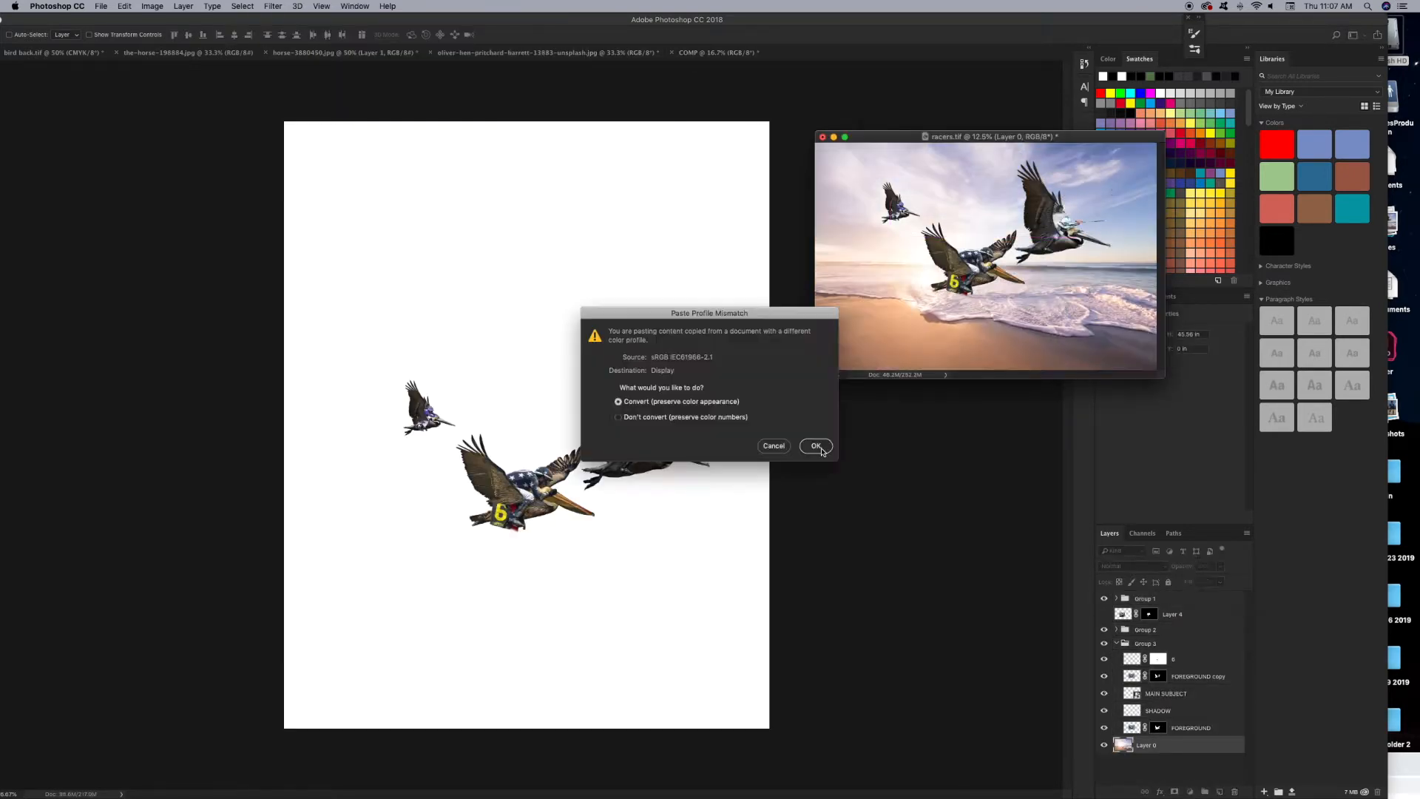
{"action": "left_click", "coordinate": [818, 445]}
{"action": "key", "text": "super+z"}
{"action": "key", "text": "super+w"}
{"action": "left_click", "coordinate": [662, 263]}
Create a new 15 × 18.752 inch RGB document from the IGRAM Vertical IMAGE preset at 250 pixels/inch.
{"action": "key", "text": "super+n"}
{"action": "key", "text": "Tab"}
{"action": "key", "text": "Tab"}
{"action": "key", "text": "Tab"}
{"action": "type", "text": "250"}
{"action": "key", "text": "Return"}
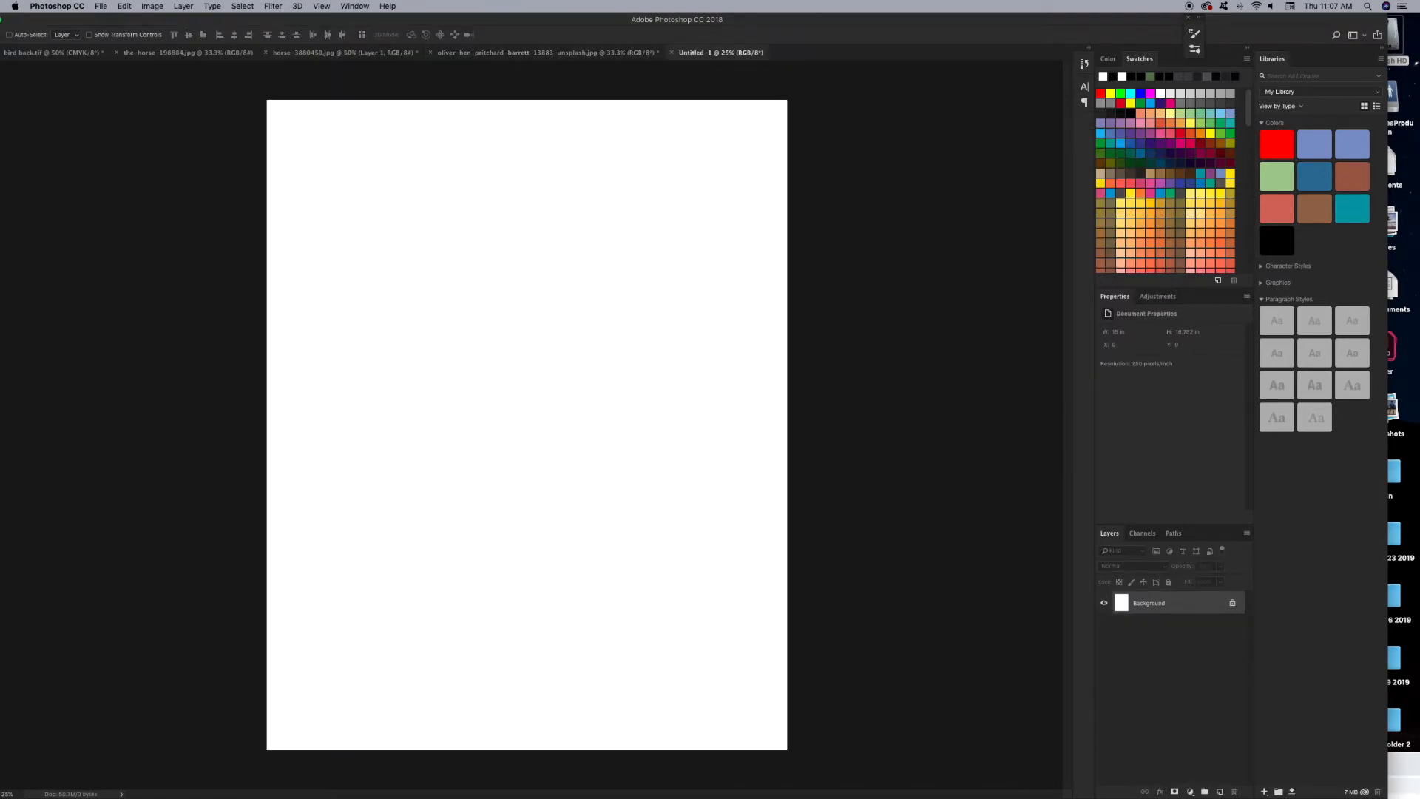
Bring the floating racers.tif window back in front of the new blank Untitled-1 document.
{"action": "left_click", "coordinate": [354, 6]}
{"action": "left_click", "coordinate": [802, 398]}
{"action": "left_click", "coordinate": [53, 53]}
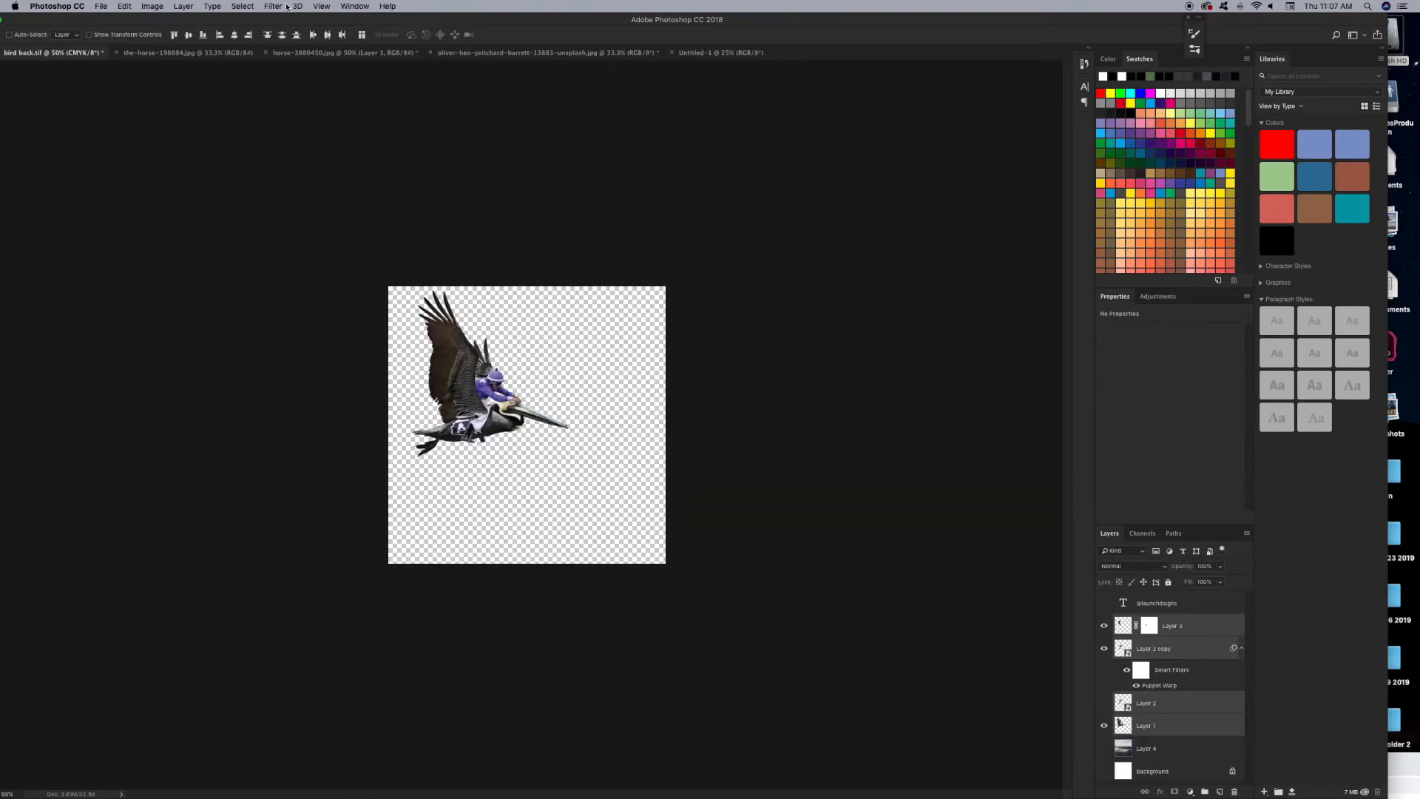
{"action": "left_click", "coordinate": [354, 6]}
{"action": "left_click", "coordinate": [377, 468]}
{"action": "left_click", "coordinate": [945, 394]}
{"action": "left_click", "coordinate": [688, 55]}
{"action": "left_click", "coordinate": [354, 6]}
{"action": "left_click", "coordinate": [377, 469]}
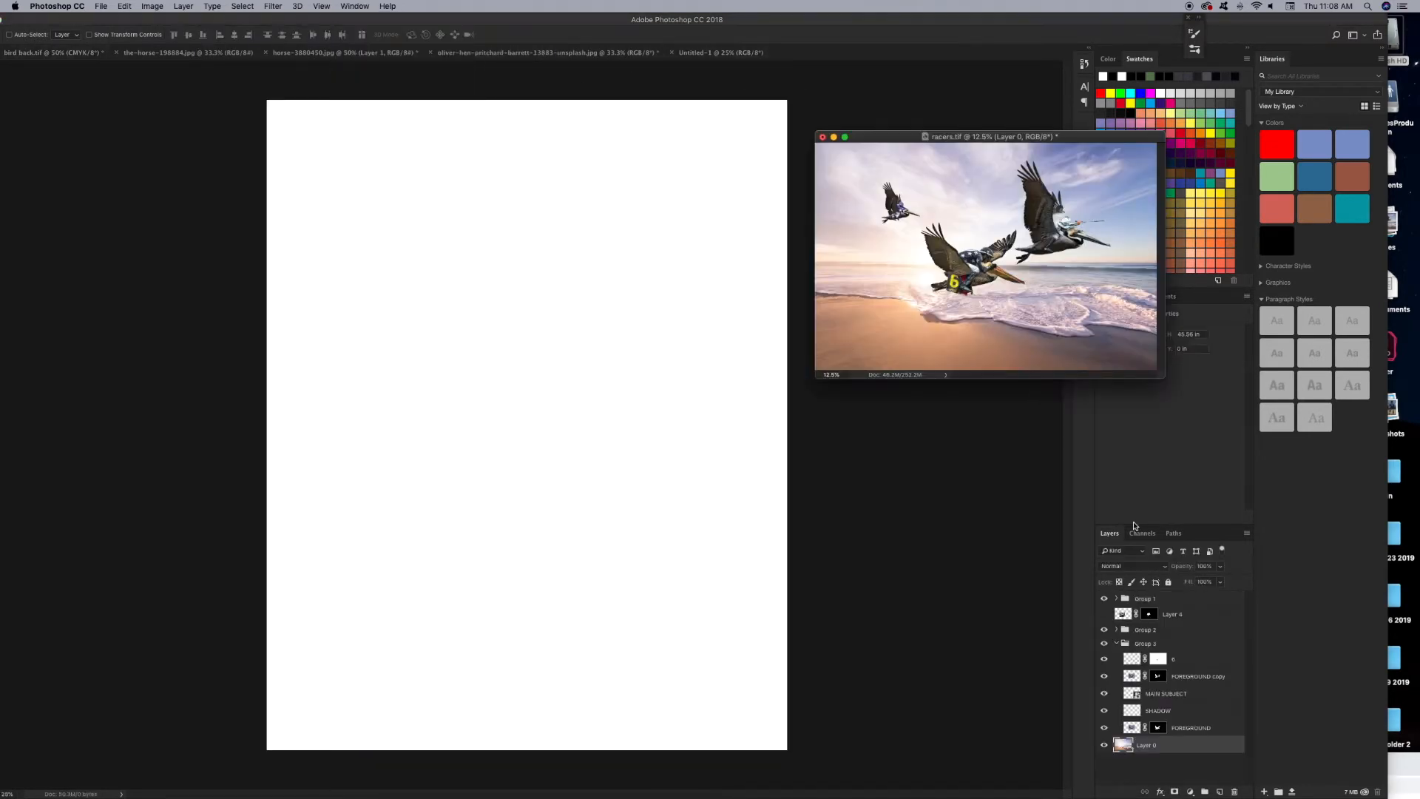
Copy all pelican groups and layers from Group 1 to FOREGROUND from racers.tif into Untitled-1, accepting the profile conversion.
{"action": "left_click", "coordinate": [1177, 599]}
{"action": "left_click", "coordinate": [1176, 745], "text": "shift"}
{"action": "left_click", "coordinate": [1191, 728]}
{"action": "left_click", "coordinate": [1128, 599], "text": "shift"}
{"action": "left_click_drag", "start_coordinate": [1126, 597], "coordinate": [466, 297]}
{"action": "key", "text": "Return"}
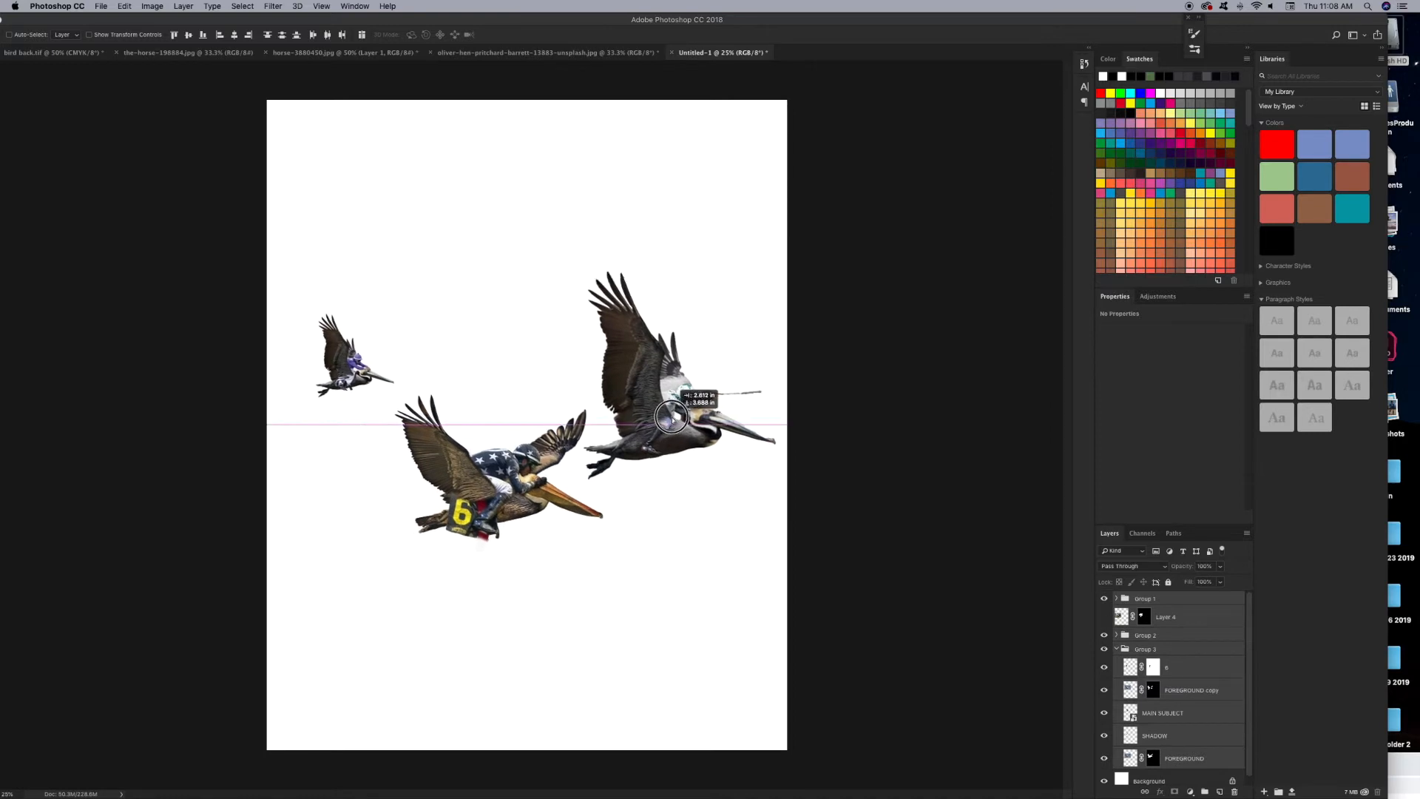
Copy the beach Layer 0 beneath the pelicans in Untitled-1 and scale it to about 30.24 × 20.13 in to fill the canvas.
{"action": "left_click_drag", "start_coordinate": [1147, 744], "coordinate": [521, 219]}
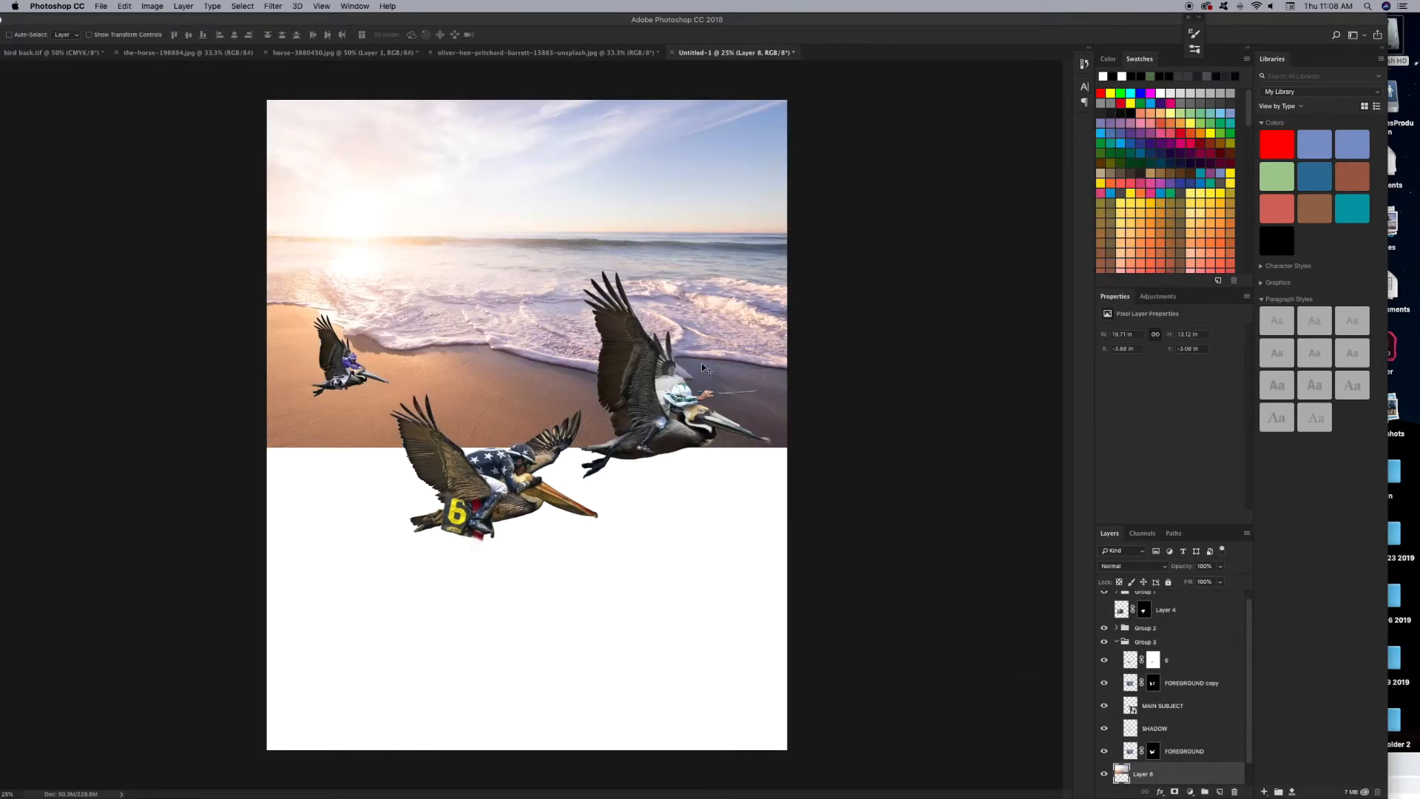
{"action": "left_click_drag", "start_coordinate": [427, 244], "coordinate": [426, 497]}
{"action": "key", "text": "super+minus"}
{"action": "key", "text": "super+minus"}
{"action": "key", "text": "super+minus"}
{"action": "key", "text": "super+t"}
{"action": "mouse_move", "coordinate": [639, 517]}
{"action": "left_mouse_down"}
{"action": "mouse_move", "coordinate": [688, 547]}
{"action": "mouse_move", "coordinate": [654, 504]}
{"action": "left_mouse_up"}
{"action": "left_click_drag", "start_coordinate": [689, 320], "coordinate": [699, 313]}
{"action": "left_click_drag", "start_coordinate": [663, 399], "coordinate": [663, 389]}
{"action": "key", "text": "super+plus"}
{"action": "key", "text": "super+plus"}
{"action": "key", "text": "super+plus"}
{"action": "key", "text": "Return"}
Try to save the new vertical composite document.
{"action": "key", "text": "super+minus"}
{"action": "key", "text": "super+minus"}
{"action": "key", "text": "super+minus"}
{"action": "left_click_drag", "start_coordinate": [431, 21], "coordinate": [501, 20]}
{"action": "key", "text": "super+s"}
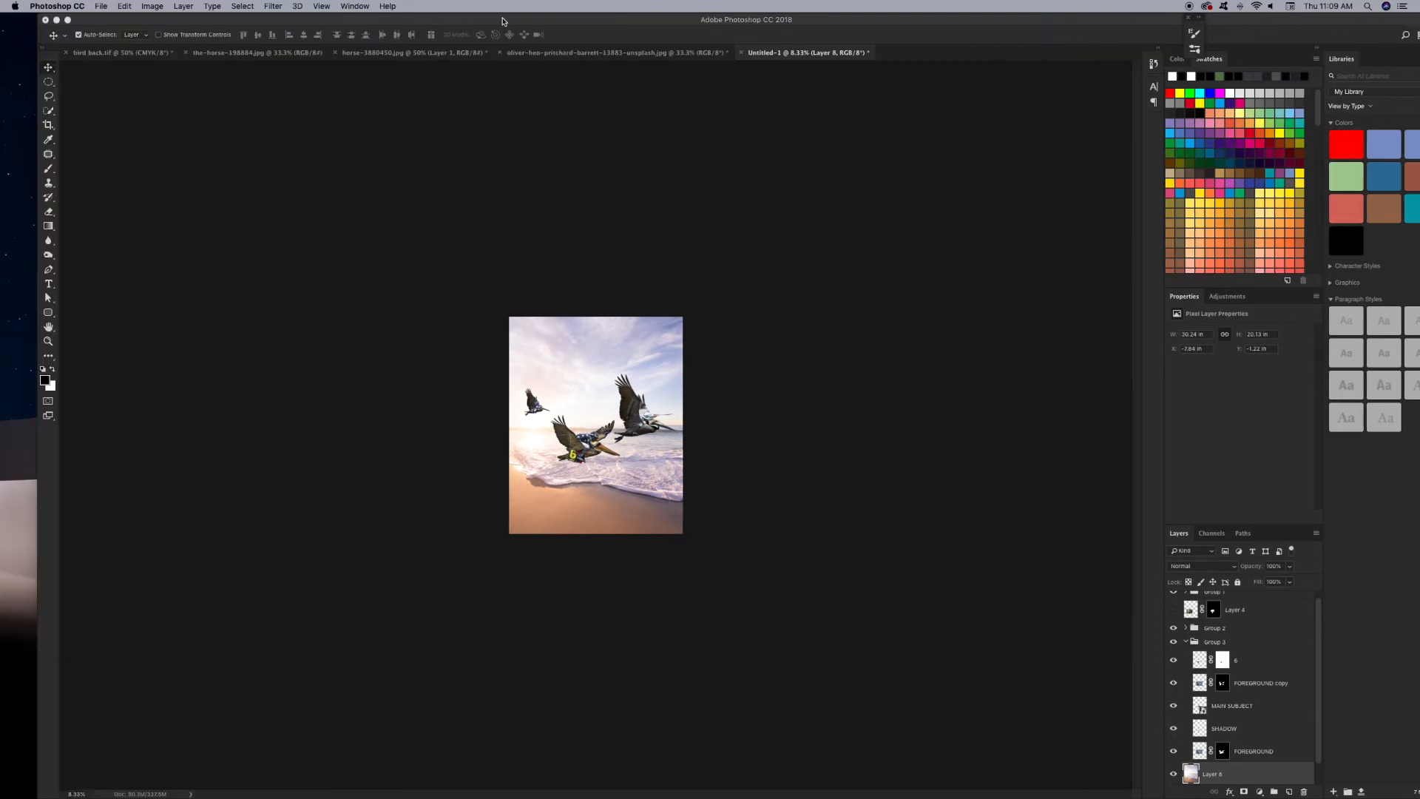
{"action": "left_click", "coordinate": [1040, 787]}
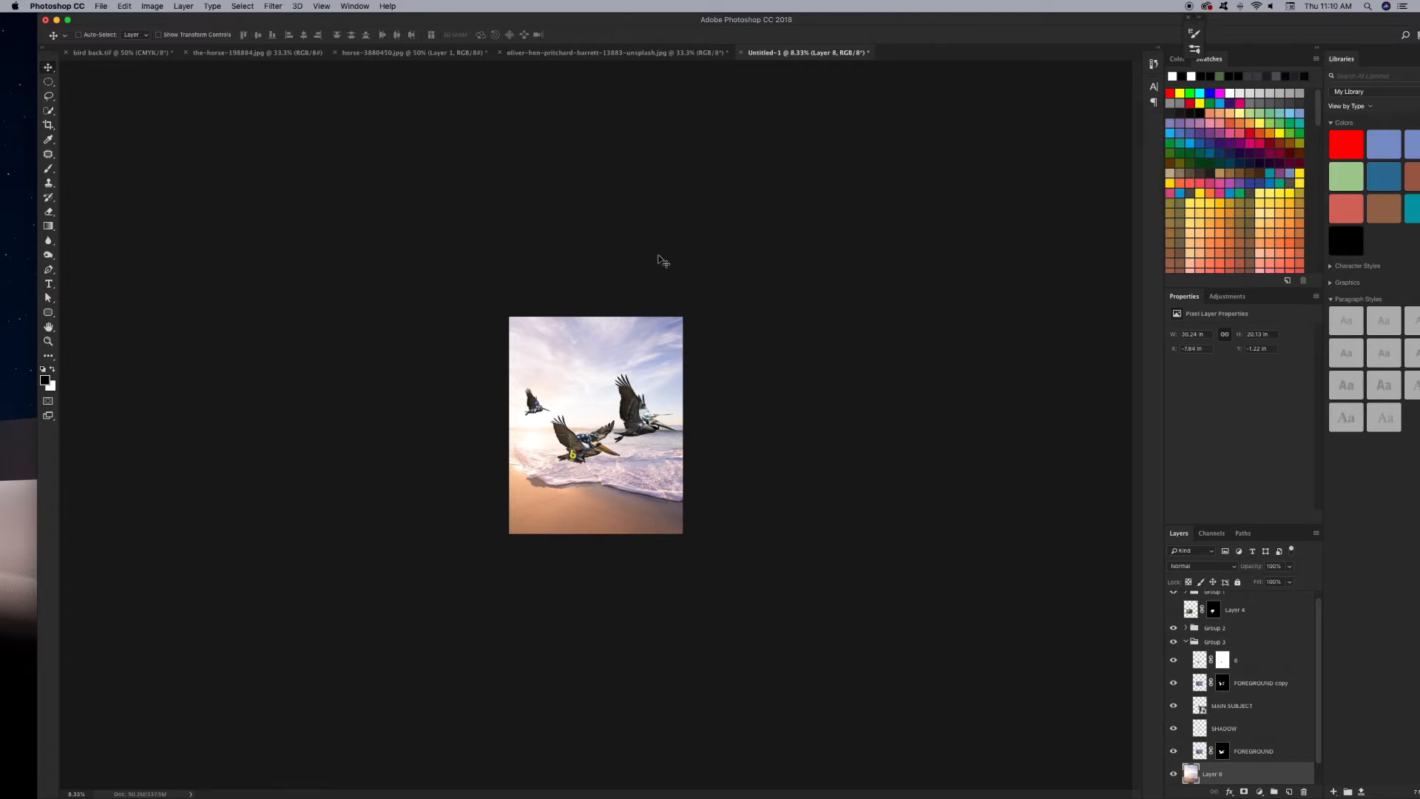
Collapse the expanded layer groups and move Group 1, Group 2 and Group 3 together higher up in the canvas.
{"action": "key", "text": "super+plus"}
{"action": "key", "text": "super+plus"}
{"action": "key", "text": "super+plus"}
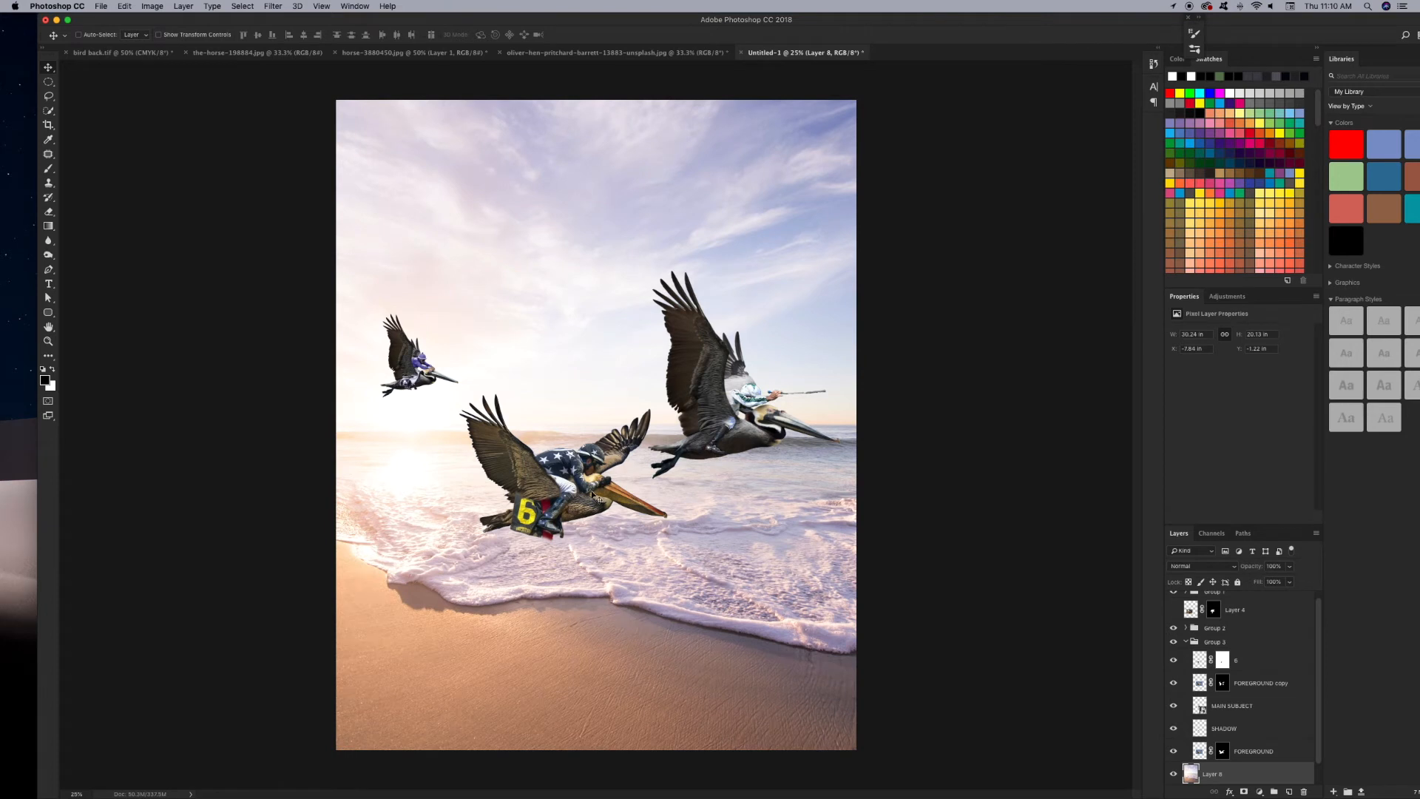
{"action": "left_click", "coordinate": [593, 495], "text": "super"}
{"action": "left_click", "coordinate": [1187, 642]}
{"action": "left_click", "coordinate": [777, 426], "text": "super"}
{"action": "left_click", "coordinate": [1187, 634]}
{"action": "left_click", "coordinate": [1216, 598]}
{"action": "left_click", "coordinate": [1247, 649], "text": "super"}
{"action": "left_click", "coordinate": [1249, 635], "text": "super"}
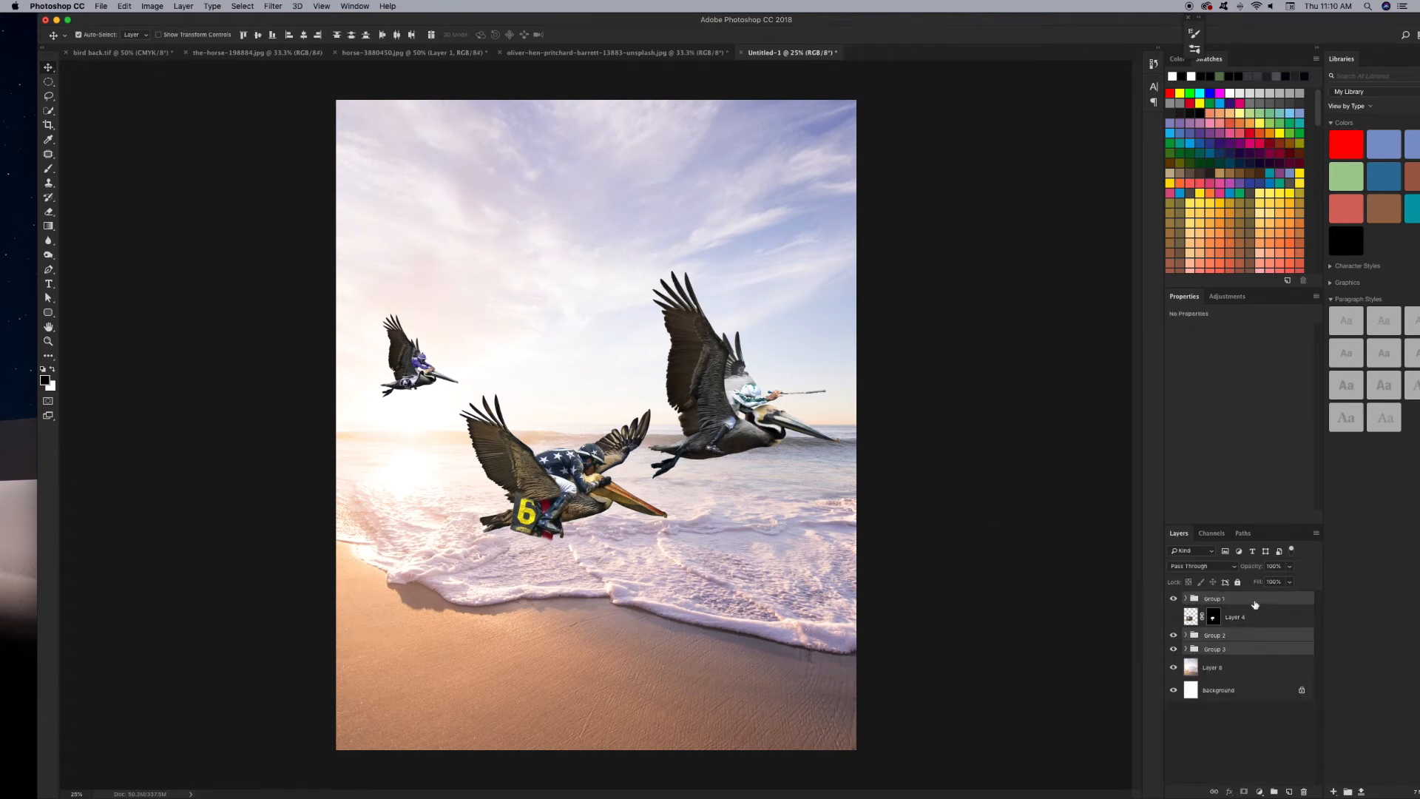
{"action": "left_click_drag", "start_coordinate": [726, 403], "coordinate": [727, 344]}
Shift the small distant pelican and the large rear pelican individually, placing Group 2 beneath Group 3 in the stacking order.
{"action": "left_click", "coordinate": [1231, 729]}
{"action": "left_click", "coordinate": [1232, 599]}
{"action": "left_click_drag", "start_coordinate": [426, 306], "coordinate": [448, 299]}
{"action": "left_click", "coordinate": [1215, 636]}
{"action": "left_click_drag", "start_coordinate": [722, 370], "coordinate": [708, 338]}
{"action": "left_click_drag", "start_coordinate": [1194, 637], "coordinate": [1195, 656]}
{"action": "left_click_drag", "start_coordinate": [728, 348], "coordinate": [728, 340]}
Duplicate Group 1 and Group 3, hide the originals and convert the copies to Smart Objects.
{"action": "left_click_drag", "start_coordinate": [1197, 600], "coordinate": [1290, 791]}
{"action": "left_click", "coordinate": [1173, 612]}
{"action": "right_click", "coordinate": [1253, 601]}
{"action": "left_click", "coordinate": [1290, 569]}
{"action": "left_click", "coordinate": [1191, 659]}
{"action": "key", "text": "super+j"}
Keep a hidden duplicate of Group 2 as backup and convert the visible Group 2 to a Smart Object.
{"action": "left_click", "coordinate": [1210, 694]}
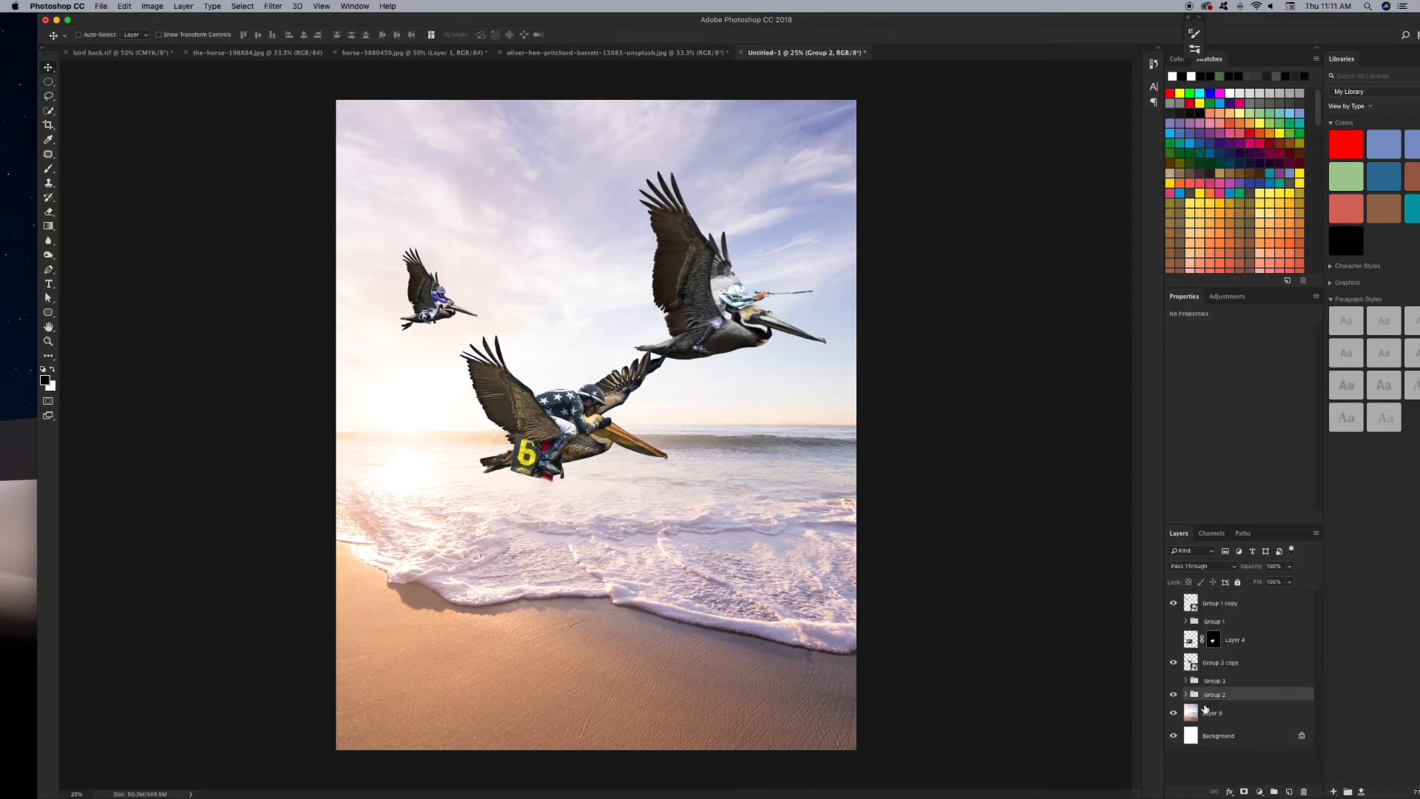
{"action": "left_click", "coordinate": [1173, 694]}
{"action": "right_click", "coordinate": [1257, 709]}
{"action": "left_click", "coordinate": [1291, 579]}
Duplicate the number 6 pelican Smart Object below itself over the shoreline and flip the duplicate vertically.
{"action": "left_click", "coordinate": [1173, 604]}
{"action": "left_click", "coordinate": [1221, 662]}
{"action": "left_click_drag", "start_coordinate": [566, 426], "coordinate": [606, 596]}
{"action": "key", "text": "super+t"}
{"action": "right_click", "coordinate": [622, 567]}
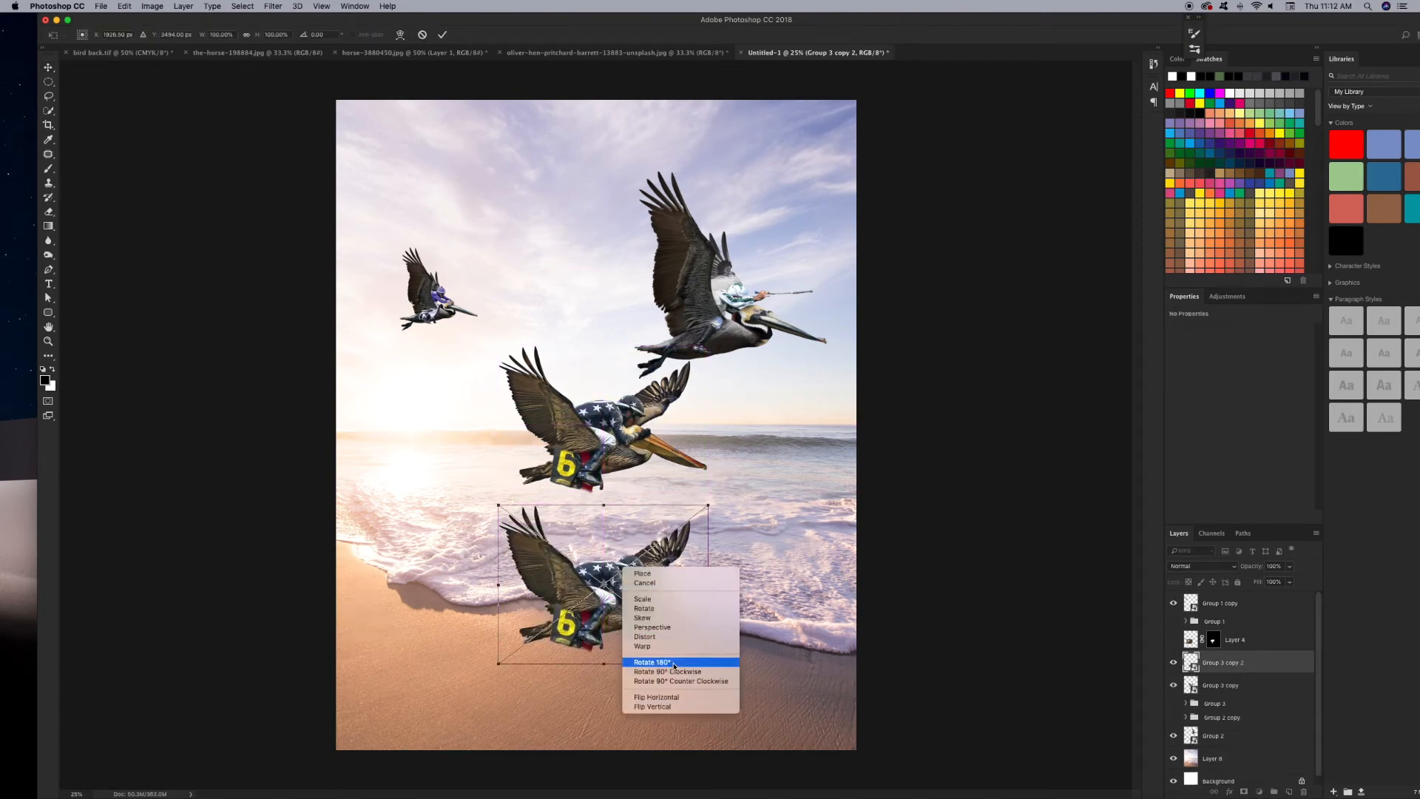
{"action": "left_click", "coordinate": [663, 706]}
{"action": "right_click", "coordinate": [637, 562]}
{"action": "left_click", "coordinate": [659, 621]}
{"action": "key", "text": "super+minus"}
{"action": "key", "text": "super+minus"}
{"action": "left_click_drag", "start_coordinate": [600, 545], "coordinate": [609, 658]}
{"action": "key", "text": "super+z"}
Distort the flipped pelican so it stretches down past the canvas's lower edge like a cast shadow.
{"action": "right_click", "coordinate": [610, 511]}
{"action": "left_click", "coordinate": [628, 584]}
{"action": "left_click_drag", "start_coordinate": [600, 545], "coordinate": [537, 732]}
{"action": "key", "text": "Return"}
{"action": "key", "text": "super+t"}
{"action": "mouse_move", "coordinate": [652, 466]}
{"action": "left_mouse_down"}
{"action": "mouse_move", "coordinate": [642, 488]}
{"action": "mouse_move", "coordinate": [658, 455]}
{"action": "left_mouse_up"}
{"action": "key", "text": "Return"}
Create a new layer named shadow and fill it with black in the outline of the distorted pelican.
{"action": "left_click", "coordinate": [1191, 663], "text": "super"}
{"action": "key", "text": "super+shift+n"}
{"action": "type", "text": "sha"}
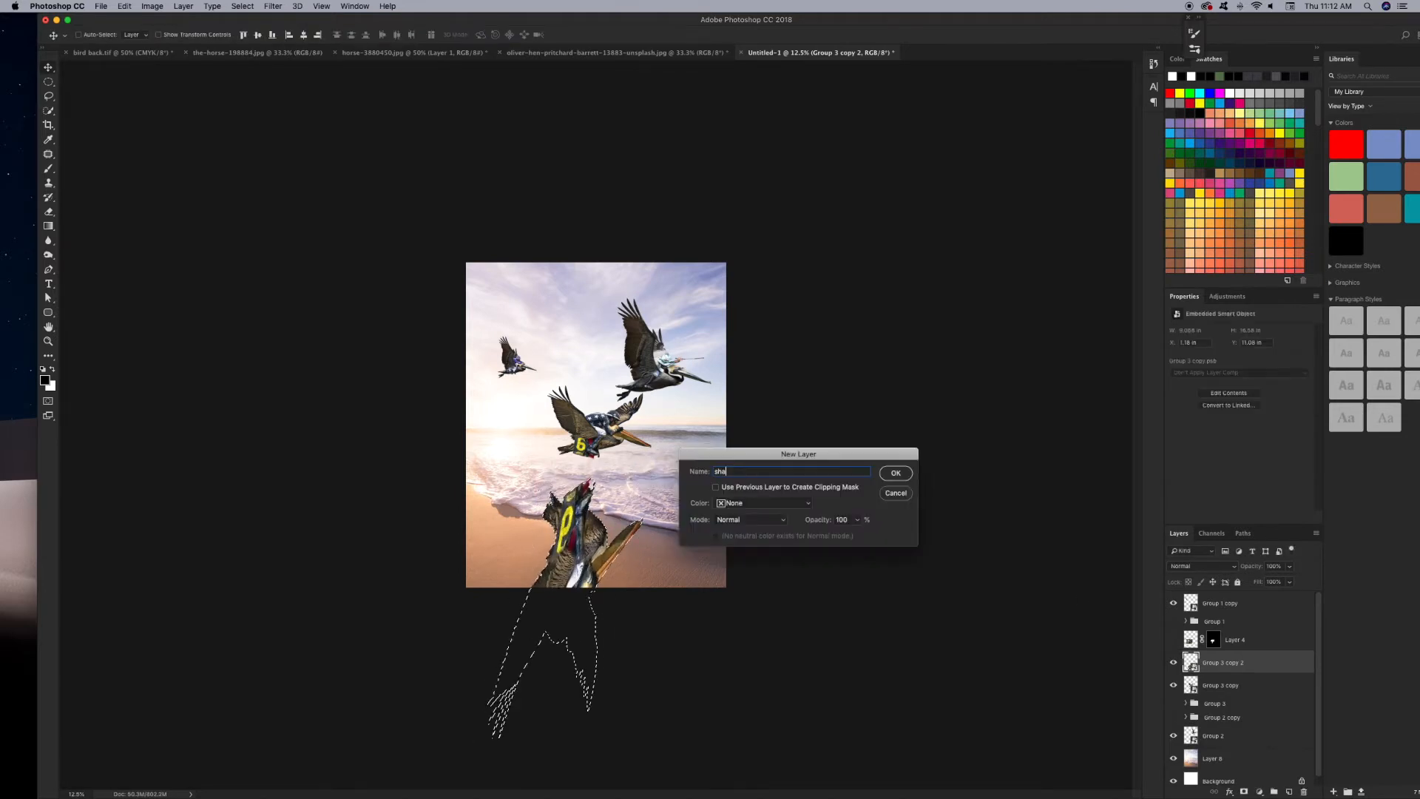
{"action": "type", "text": "dow"}
{"action": "key", "text": "Return"}
{"action": "key", "text": "alt+BackSpace"}
{"action": "key", "text": "super+d"}
Hide the distorted Group 3 copy 2 layer and convert the shadow layer to a Smart Object.
{"action": "left_click", "coordinate": [1224, 686]}
{"action": "left_click", "coordinate": [1174, 686]}
{"action": "left_click", "coordinate": [1174, 662]}
{"action": "left_click", "coordinate": [1213, 663]}
{"action": "left_click", "coordinate": [1174, 662]}
{"action": "right_click", "coordinate": [1245, 660]}
{"action": "left_click", "coordinate": [1287, 481]}
Apply a Gaussian Blur smart filter to the shadow to soften its edges.
{"action": "left_click", "coordinate": [273, 6]}
{"action": "left_click", "coordinate": [451, 182]}
{"action": "left_click_drag", "start_coordinate": [954, 644], "coordinate": [897, 644]}
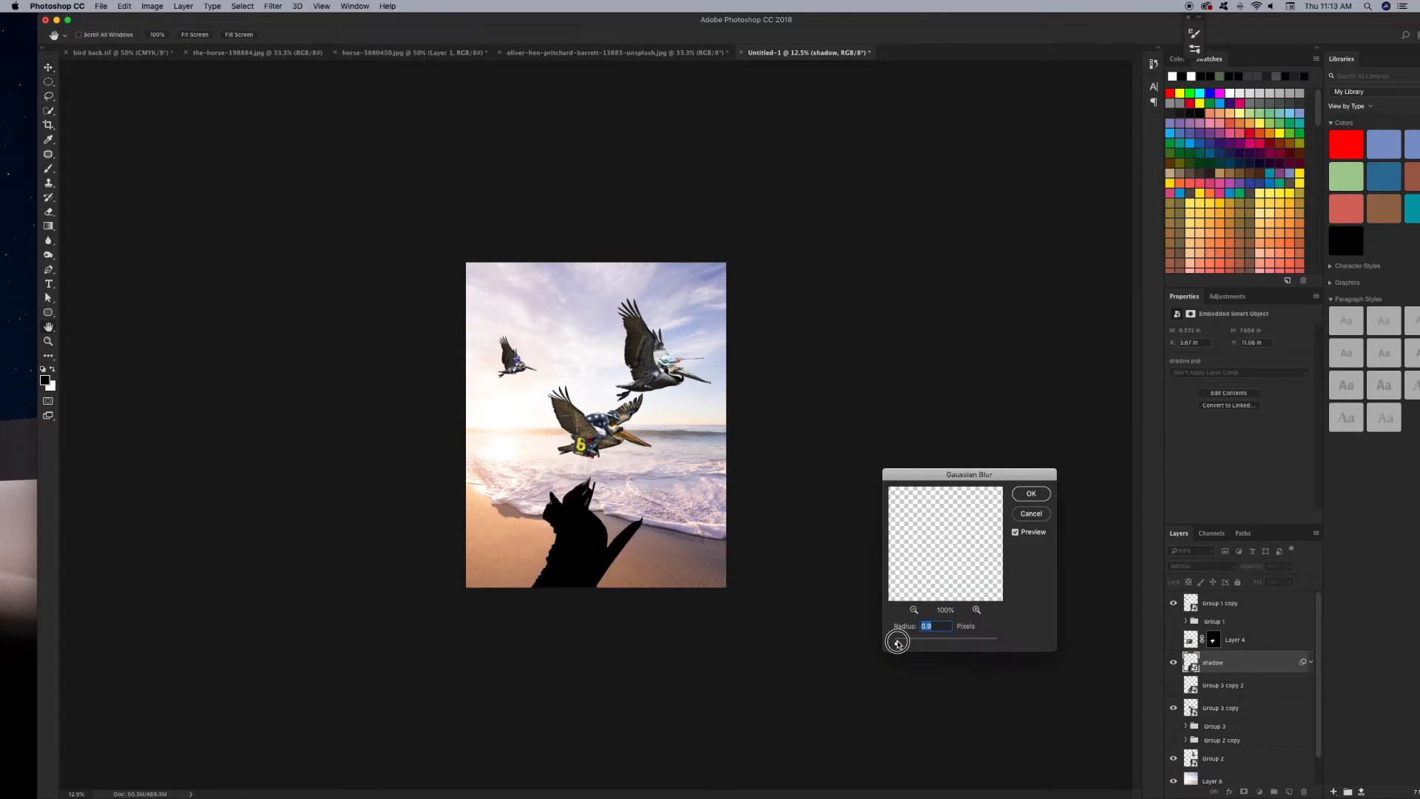
{"action": "key", "text": "Return"}
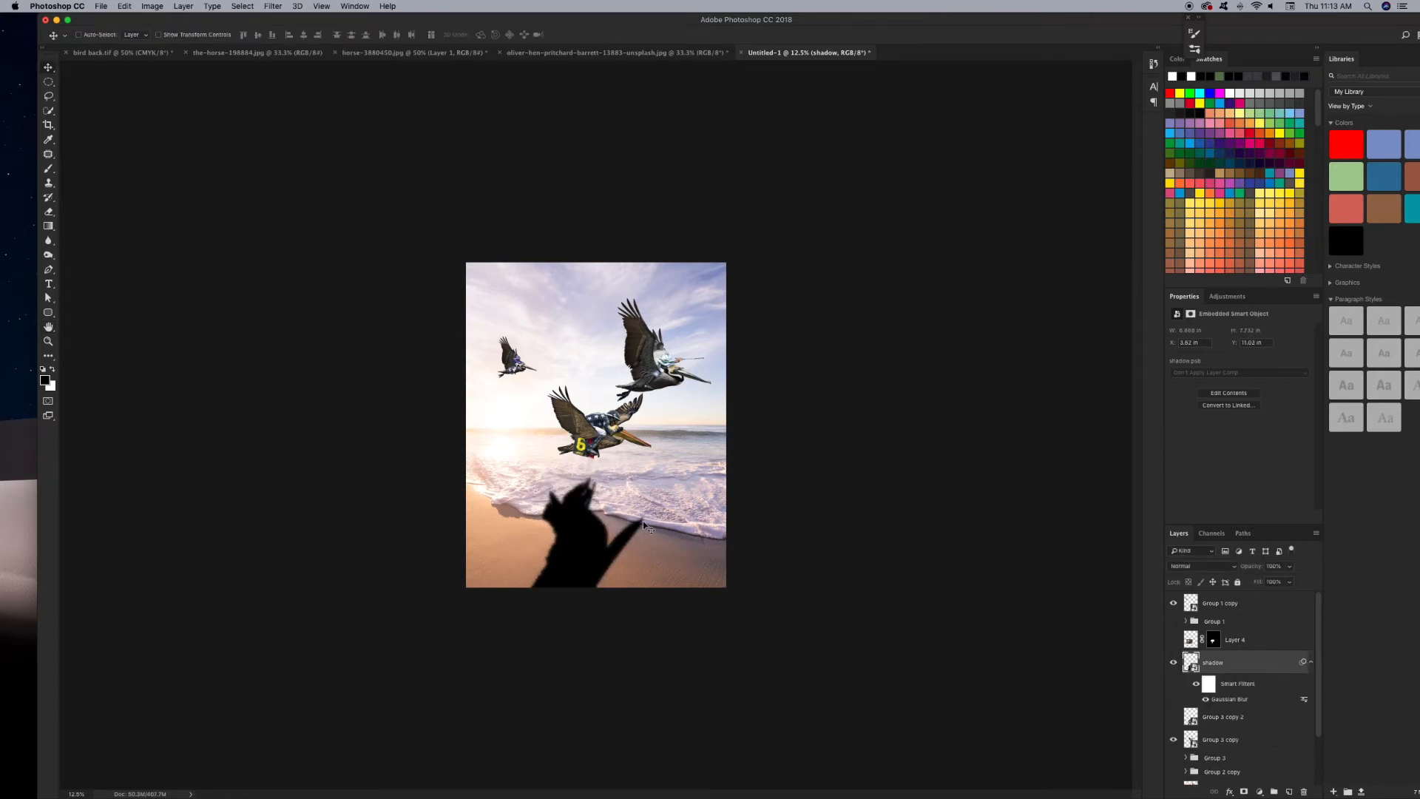
Try different blend modes on the shadow layer, settle on Soft Light and set its opacity to 70%.
{"action": "key", "text": "super+plus"}
{"action": "key", "text": "shift+plus"}
{"action": "key", "text": "shift+plus"}
{"action": "key", "text": "shift+plus"}
{"action": "key", "text": "shift+plus"}
{"action": "key", "text": "shift+plus"}
{"action": "key", "text": "shift+plus"}
{"action": "key", "text": "shift+plus"}
{"action": "key", "text": "super+minus"}
{"action": "key", "text": "super+minus"}
{"action": "key", "text": "super+plus"}
{"action": "key", "text": "super+plus"}
{"action": "key", "text": "shift+plus"}
{"action": "key", "text": "shift+plus"}
{"action": "key", "text": "shift+minus"}
{"action": "key", "text": "shift+minus"}
{"action": "key", "text": "7"}
Skew the shadow so its lower end slants across the sand toward the canvas's lower-right corner.
{"action": "key", "text": "super+minus"}
{"action": "key", "text": "super+t"}
{"action": "right_click", "coordinate": [597, 575]}
{"action": "left_click", "coordinate": [623, 637]}
{"action": "left_click_drag", "start_coordinate": [586, 588], "coordinate": [719, 589]}
{"action": "left_click_drag", "start_coordinate": [594, 457], "coordinate": [583, 456]}
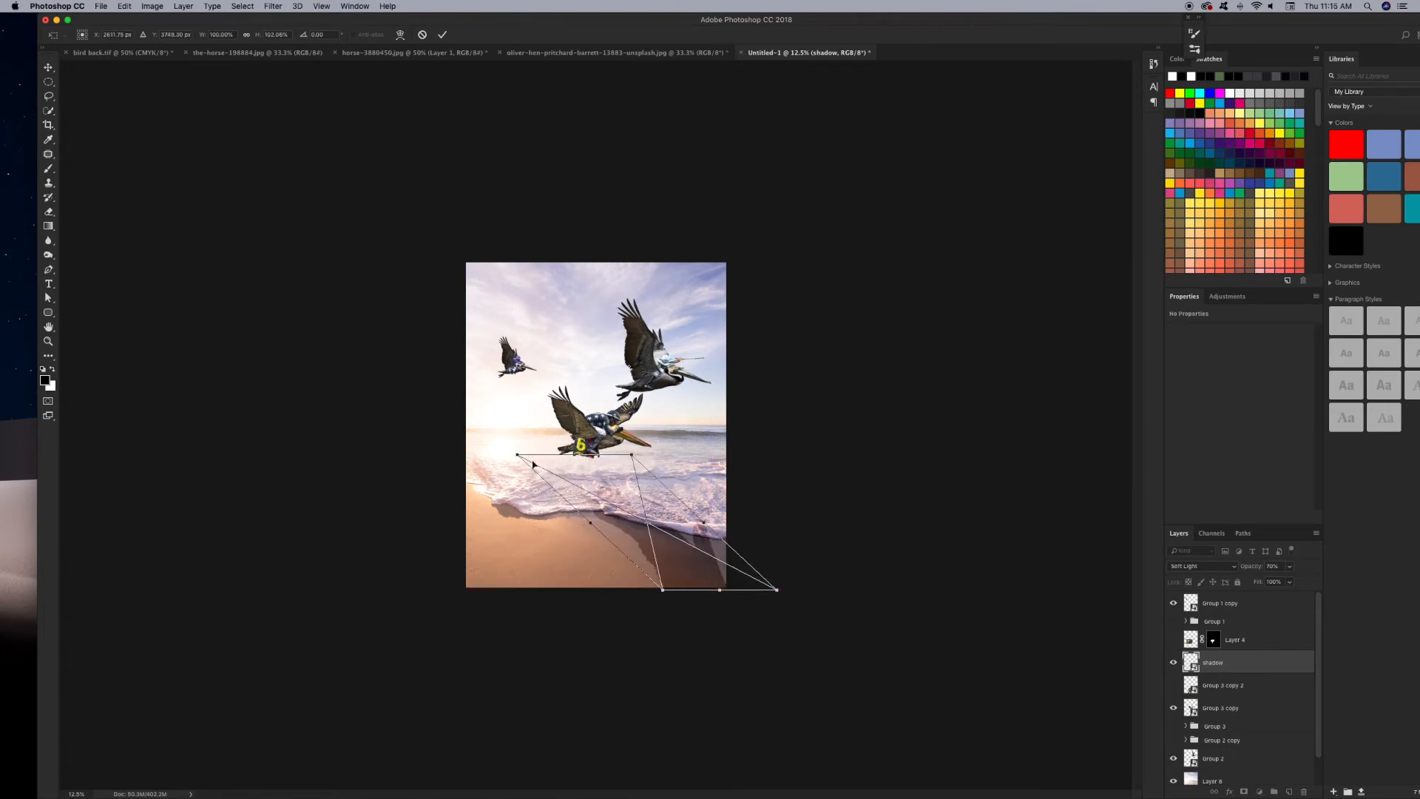
{"action": "key", "text": "Return"}
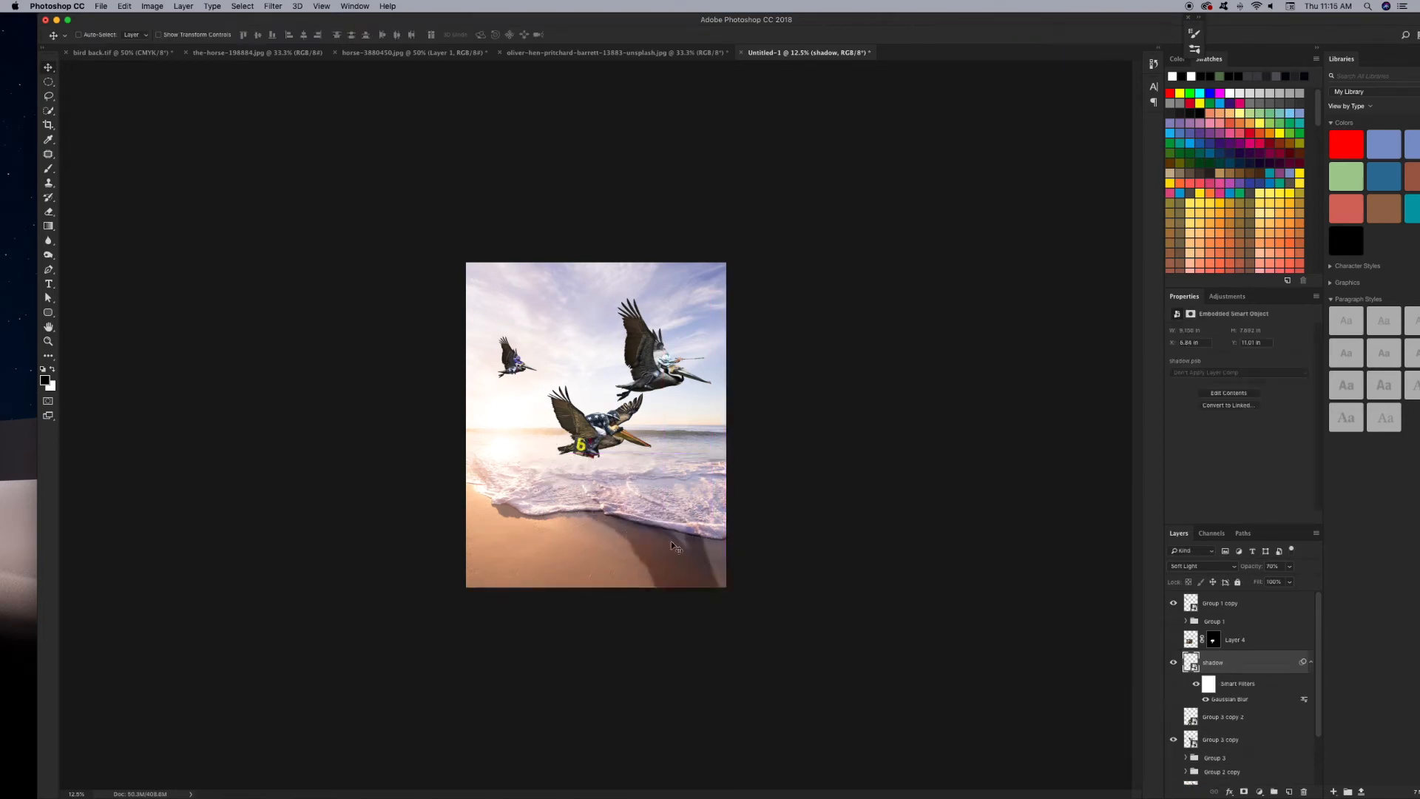
Try the shadow in Normal mode at 24% opacity and in Overlay mode.
{"action": "key", "text": "shift+alt+n"}
{"action": "left_click_drag", "start_coordinate": [1289, 566], "coordinate": [1265, 581]}
{"action": "left_click", "coordinate": [1200, 566]}
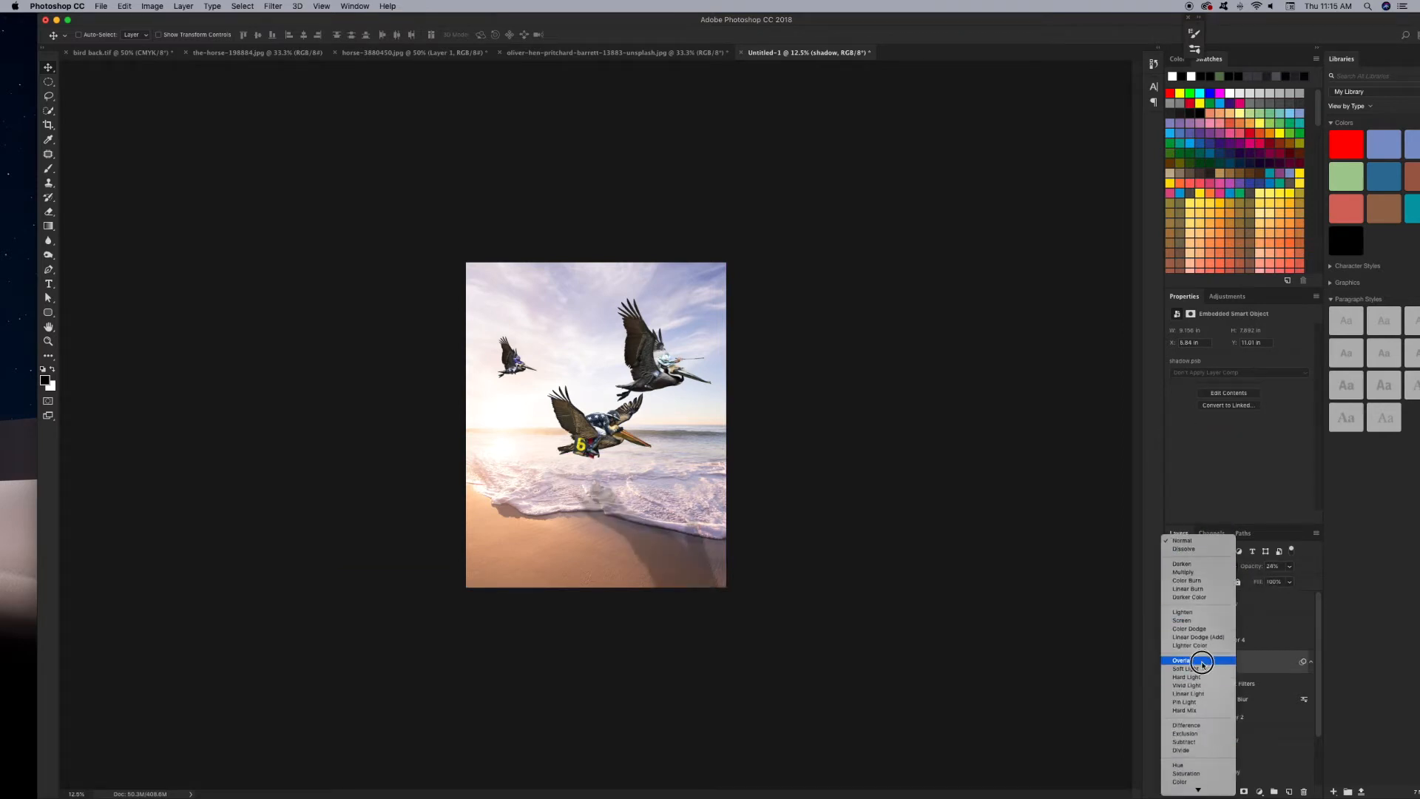
{"action": "left_click", "coordinate": [1202, 662]}
Cycle through the blend modes on the shadow layer and return it to Soft Light.
{"action": "key", "text": "shift+plus"}
{"action": "key", "text": "shift+plus"}
{"action": "key", "text": "shift+plus"}
{"action": "key", "text": "shift+plus"}
{"action": "key", "text": "shift+plus"}
{"action": "key", "text": "shift+plus"}
{"action": "key", "text": "shift+plus"}
{"action": "key", "text": "shift+plus"}
{"action": "key", "text": "shift+plus"}
{"action": "key", "text": "shift+plus"}
{"action": "key", "text": "shift+plus"}
{"action": "key", "text": "shift+plus"}
{"action": "key", "text": "shift+plus"}
{"action": "key", "text": "shift+plus"}
{"action": "key", "text": "shift+plus"}
{"action": "key", "text": "shift+plus"}
{"action": "key", "text": "shift+plus"}
{"action": "key", "text": "shift+plus"}
{"action": "key", "text": "shift+plus"}
{"action": "key", "text": "shift+plus"}
{"action": "key", "text": "super+plus"}
{"action": "key", "text": "super+plus"}
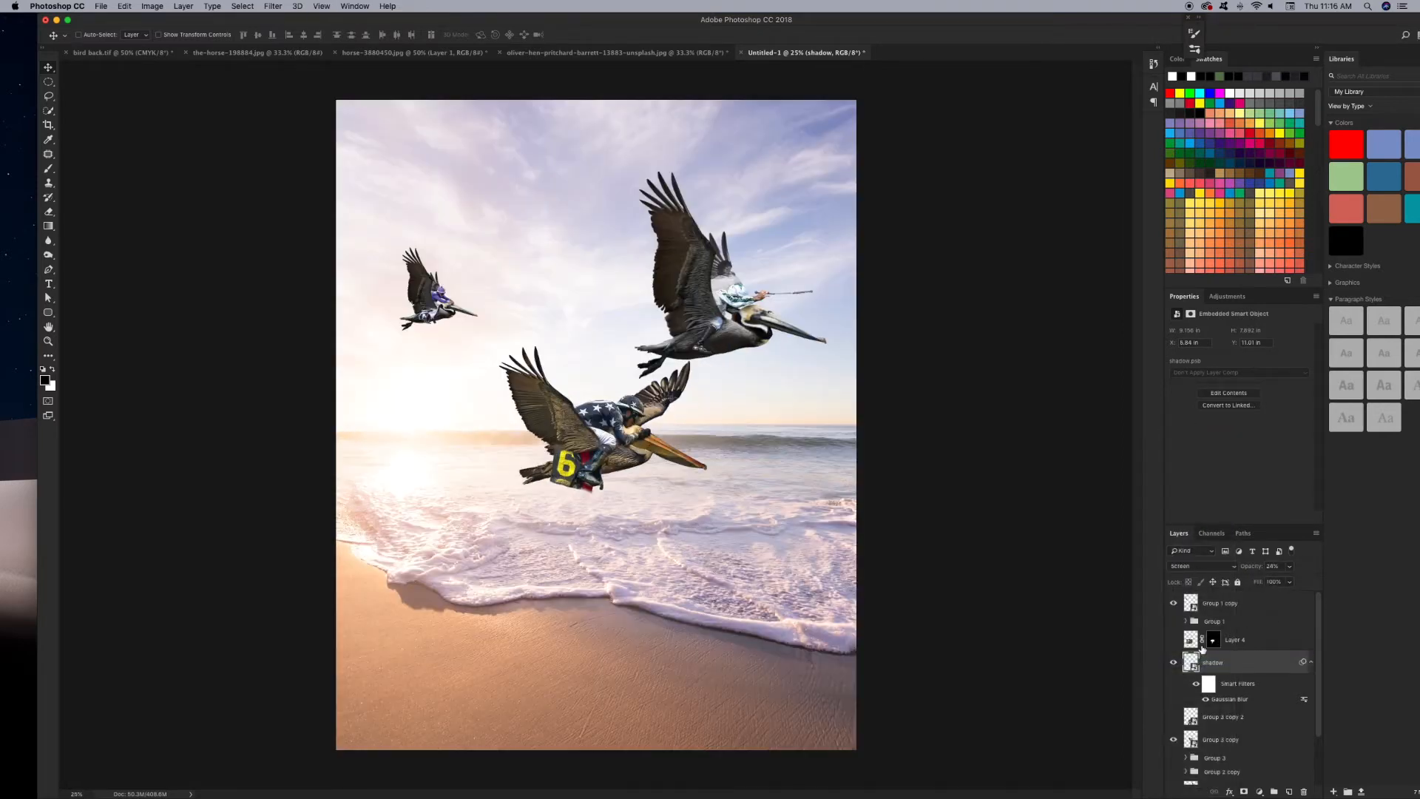
{"action": "key", "text": "shift+plus"}
{"action": "key", "text": "shift+plus"}
{"action": "key", "text": "shift+plus"}
{"action": "key", "text": "shift+plus"}
{"action": "key", "text": "super+minus"}
{"action": "key", "text": "shift+plus"}
{"action": "key", "text": "shift+plus"}
{"action": "key", "text": "shift+plus"}
{"action": "key", "text": "shift+plus"}
{"action": "key", "text": "shift+plus"}
{"action": "key", "text": "shift+plus"}
{"action": "key", "text": "shift+plus"}
{"action": "key", "text": "shift+plus"}
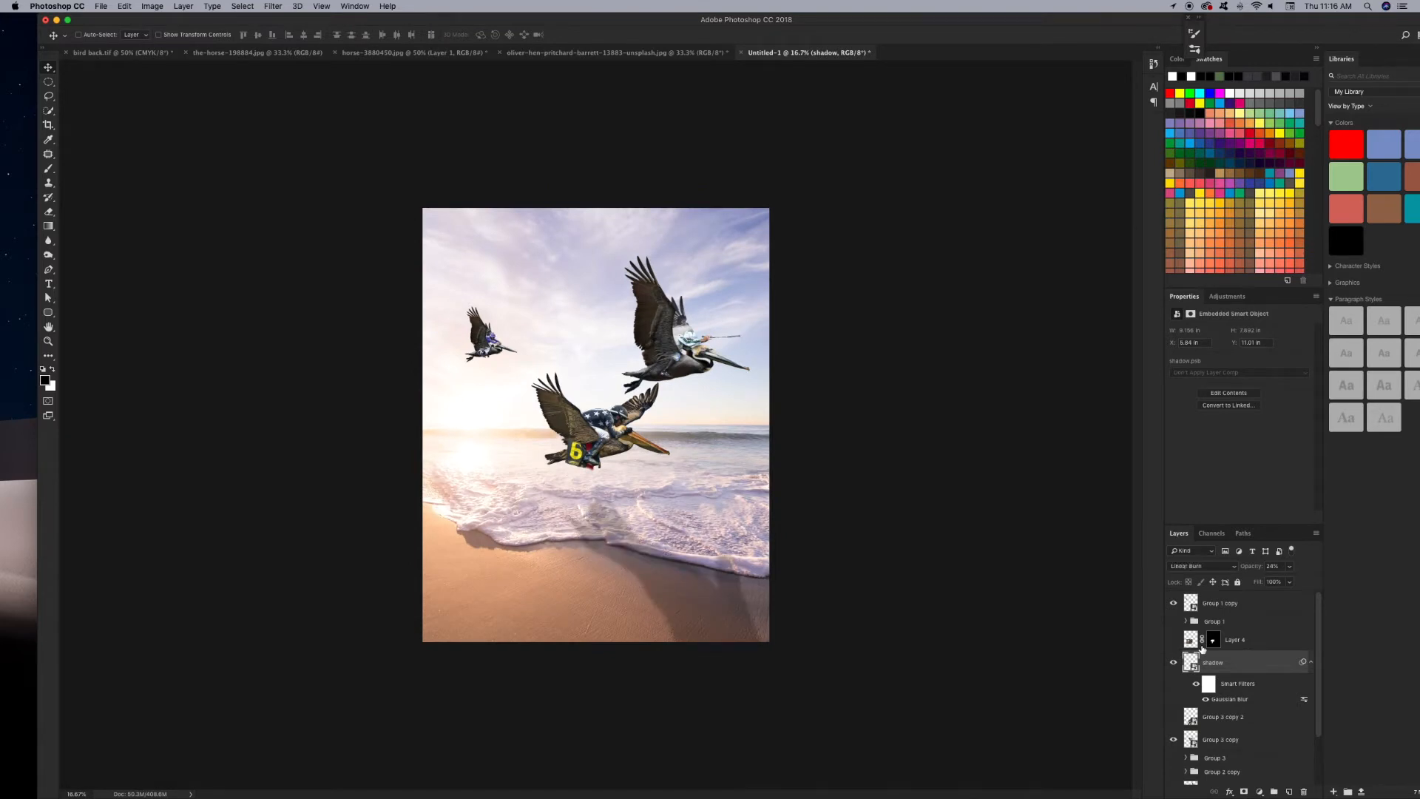
{"action": "key", "text": "shift+plus"}
{"action": "key", "text": "shift+plus"}
{"action": "key", "text": "shift+plus"}
{"action": "key", "text": "shift+plus"}
{"action": "key", "text": "shift+plus"}
{"action": "key", "text": "shift+plus"}
{"action": "key", "text": "shift+plus"}
{"action": "key", "text": "shift+plus"}
Reposition the shadow farther in from the canvas's right edge, adjust its slant and scale it down on the sand.
{"action": "left_click_drag", "start_coordinate": [706, 620], "coordinate": [676, 613]}
{"action": "left_click_drag", "start_coordinate": [601, 431], "coordinate": [576, 430]}
{"action": "left_click_drag", "start_coordinate": [684, 610], "coordinate": [666, 610]}
{"action": "left_click_drag", "start_coordinate": [789, 646], "coordinate": [681, 602]}
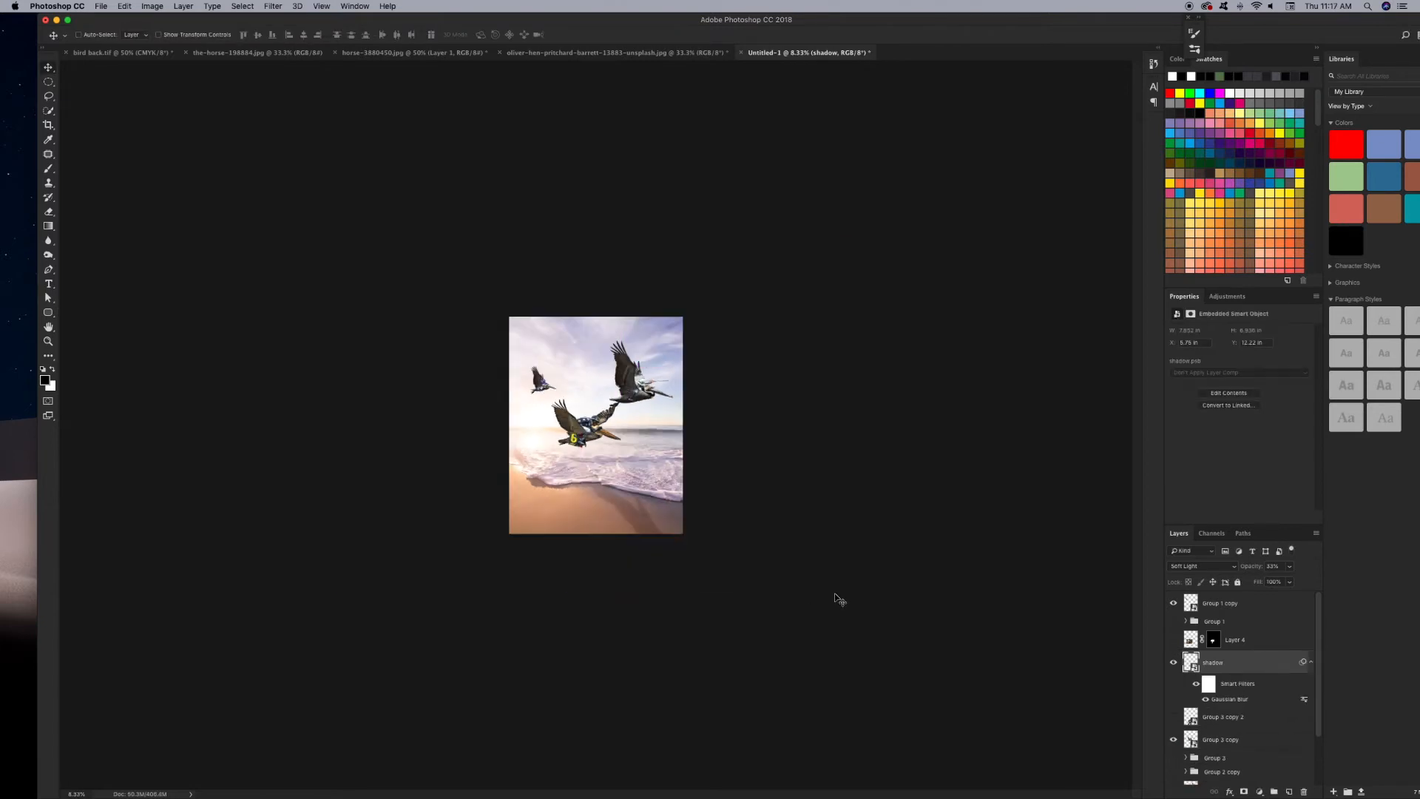
Reveal the Group 3 copy 2 reflection and transform it so its lower part slants right beneath the main pelican.
{"action": "left_click", "coordinate": [1173, 717]}
{"action": "left_click", "coordinate": [1225, 717]}
{"action": "key", "text": "ctrl+t"}
{"action": "right_click", "coordinate": [603, 487]}
{"action": "left_click", "coordinate": [651, 559]}
{"action": "left_click_drag", "start_coordinate": [554, 637], "coordinate": [715, 623]}
{"action": "left_click_drag", "start_coordinate": [600, 445], "coordinate": [583, 452]}
{"action": "key", "text": "Return"}
Add a layer mask to the reflection and hide the part of it that extends below the surf onto the sand.
{"action": "key", "text": "super+plus"}
{"action": "key", "text": "super+plus"}
{"action": "key", "text": "super+plus"}
{"action": "key", "text": "super+minus"}
{"action": "left_click", "coordinate": [1244, 793]}
{"action": "key", "text": "b"}
{"action": "mouse_move", "coordinate": [710, 628]}
{"action": "left_mouse_down"}
{"action": "mouse_move", "coordinate": [592, 532]}
{"action": "mouse_move", "coordinate": [590, 560]}
{"action": "mouse_move", "coordinate": [655, 569]}
{"action": "left_mouse_up"}
{"action": "left_click", "coordinate": [340, 35]}
{"action": "left_click", "coordinate": [269, 35]}
{"action": "key", "text": "bracketleft"}
{"action": "key", "text": "bracketleft"}
{"action": "key", "text": "bracketleft"}
{"action": "key", "text": "bracketleft"}
Nudge the shadow layer slightly down and to the right on the sand.
{"action": "left_click", "coordinate": [1213, 663]}
{"action": "key", "text": "v"}
{"action": "left_click_drag", "start_coordinate": [571, 506], "coordinate": [577, 512]}
Apply the Displace filter to the Group 3 copy 2 reflection so it ripples with the water.
{"action": "left_click", "coordinate": [1191, 717]}
{"action": "left_click", "coordinate": [1174, 717]}
{"action": "left_click", "coordinate": [1174, 717]}
{"action": "left_click", "coordinate": [273, 6]}
{"action": "mouse_move", "coordinate": [293, 158]}
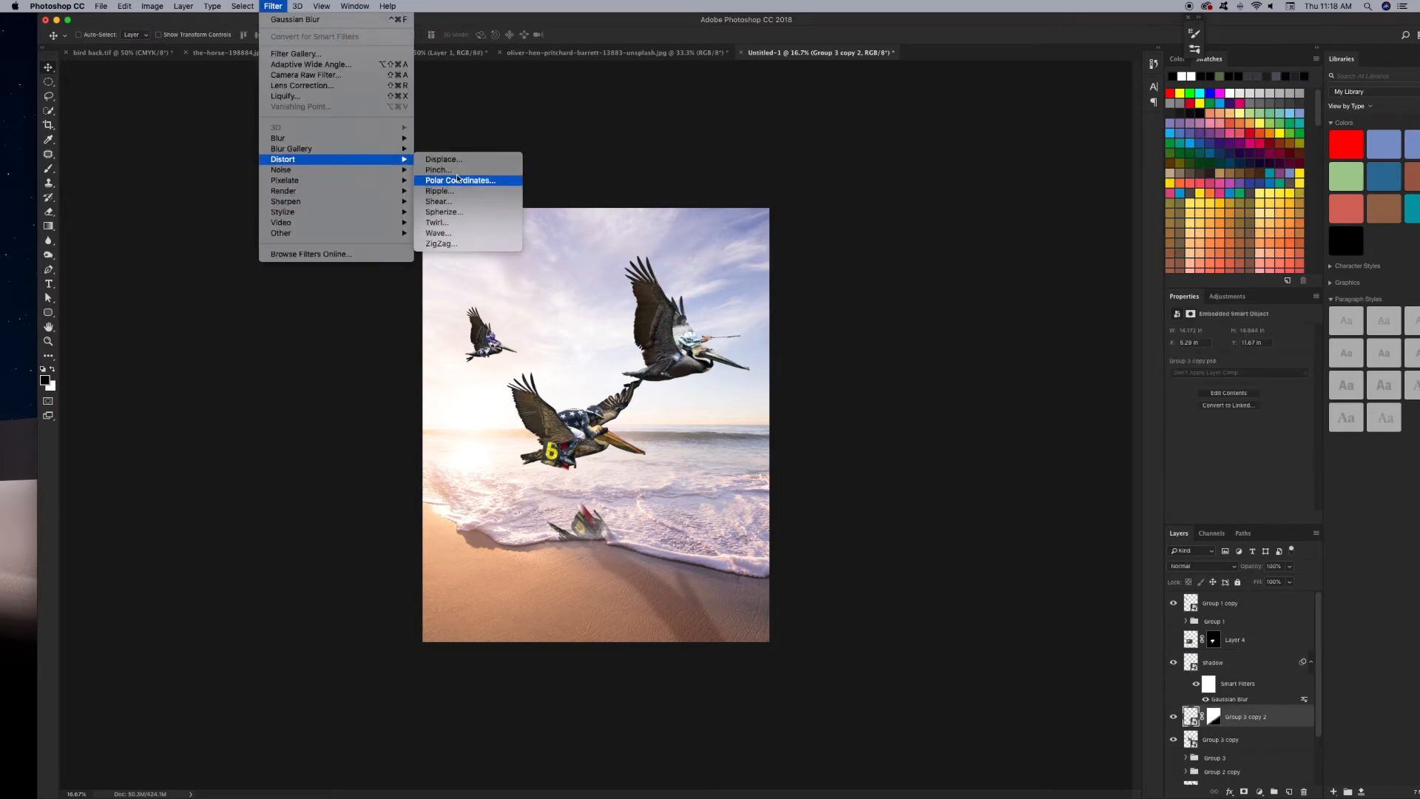
{"action": "left_click", "coordinate": [441, 193]}
{"action": "key", "text": "Return"}
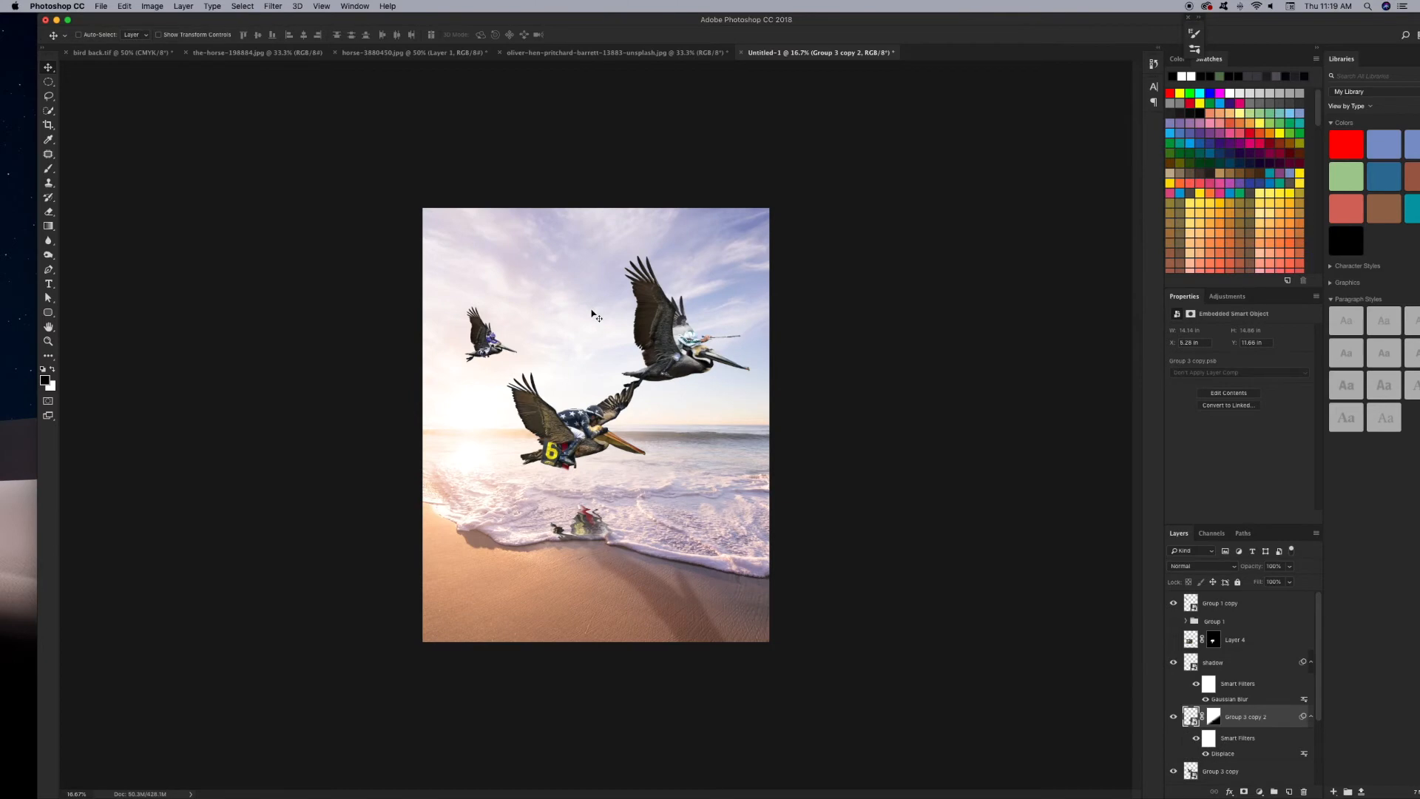
Blend the reflection into the surf using Linear Light mode at 50% opacity.
{"action": "key", "text": "super+equal"}
{"action": "key", "text": "shift+alt+j"}
{"action": "key", "text": "5"}
{"action": "key", "text": "super+minus"}
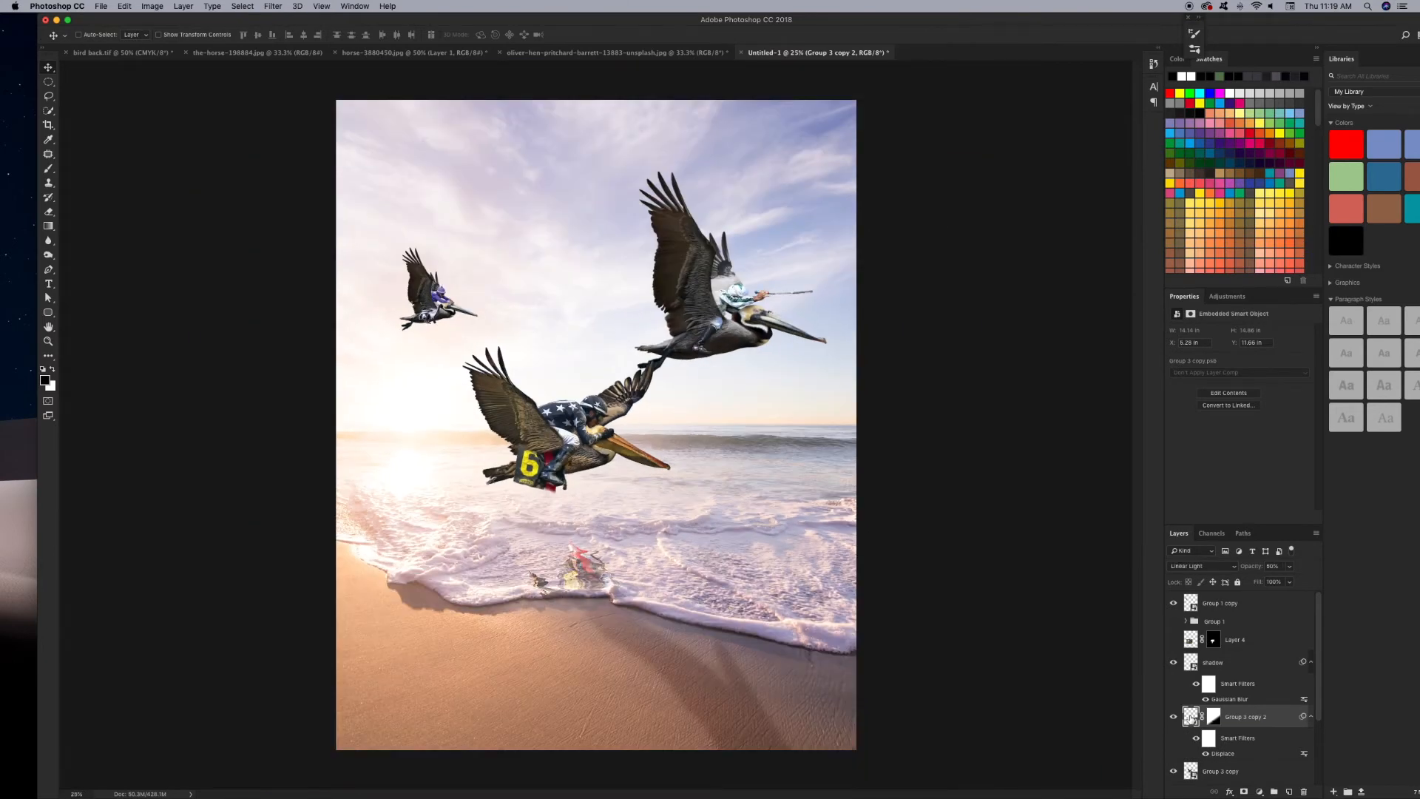
{"action": "key", "text": "super+minus"}
{"action": "key", "text": "super+minus"}
{"action": "key", "text": "super+s"}
{"action": "key", "text": "Escape"}
Nudge the right-hand pelican up and to the right, and duplicate the beach photo layer.
{"action": "mouse_move", "coordinate": [663, 378]}
{"action": "left_mouse_down"}
{"action": "mouse_move", "coordinate": [658, 364]}
{"action": "mouse_move", "coordinate": [671, 372]}
{"action": "left_mouse_up"}
{"action": "left_click", "coordinate": [667, 510], "text": "super"}
{"action": "left_click_drag", "start_coordinate": [1228, 773], "coordinate": [1289, 790]}
Blur the duplicated beach layer with a Field Blur, placing pins in the sky and over the sea.
{"action": "left_click", "coordinate": [273, 6]}
{"action": "mouse_move", "coordinate": [296, 148]}
{"action": "left_click", "coordinate": [444, 147]}
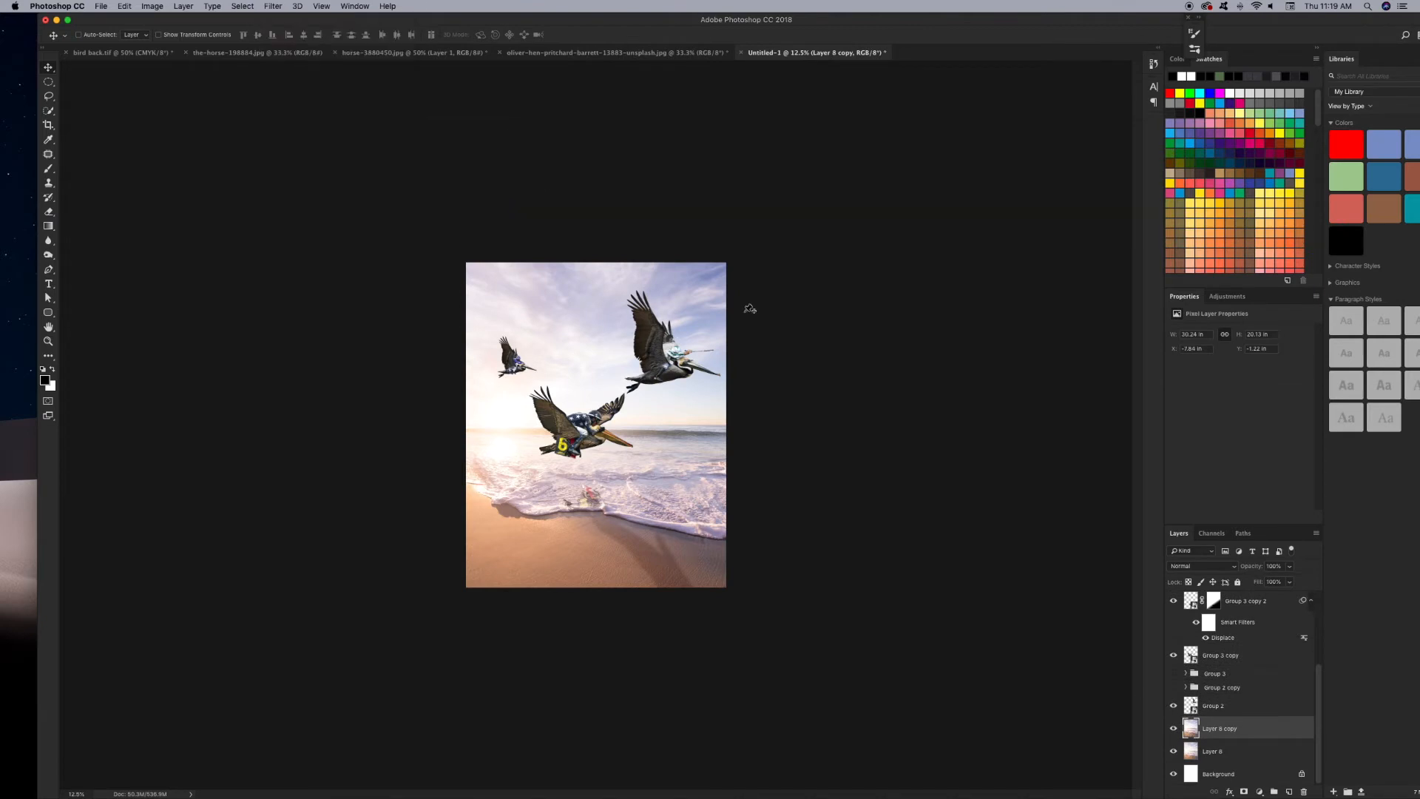
{"action": "key", "text": "super+equal"}
{"action": "key", "text": "super+equal"}
{"action": "left_click_drag", "start_coordinate": [685, 436], "coordinate": [687, 436]}
{"action": "left_click", "coordinate": [802, 182]}
{"action": "left_click", "coordinate": [787, 448]}
{"action": "left_click", "coordinate": [802, 182]}
{"action": "key", "text": "Return"}
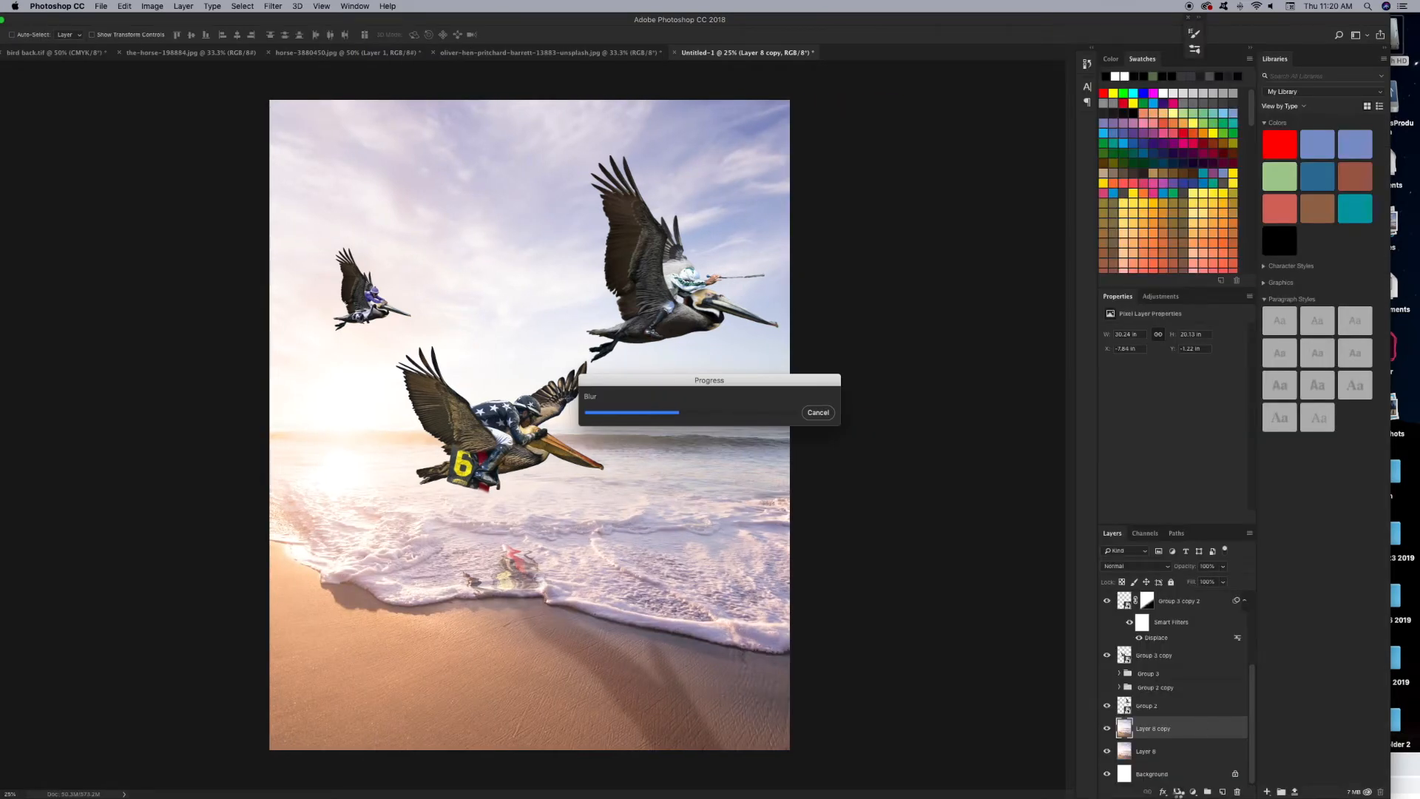
Mask the blurred beach copy with a gradient that keeps the blur in the upper part, and lower the layer's opacity.
{"action": "left_click", "coordinate": [1179, 793]}
{"action": "key", "text": "g"}
{"action": "left_click_drag", "start_coordinate": [533, 307], "coordinate": [553, 556]}
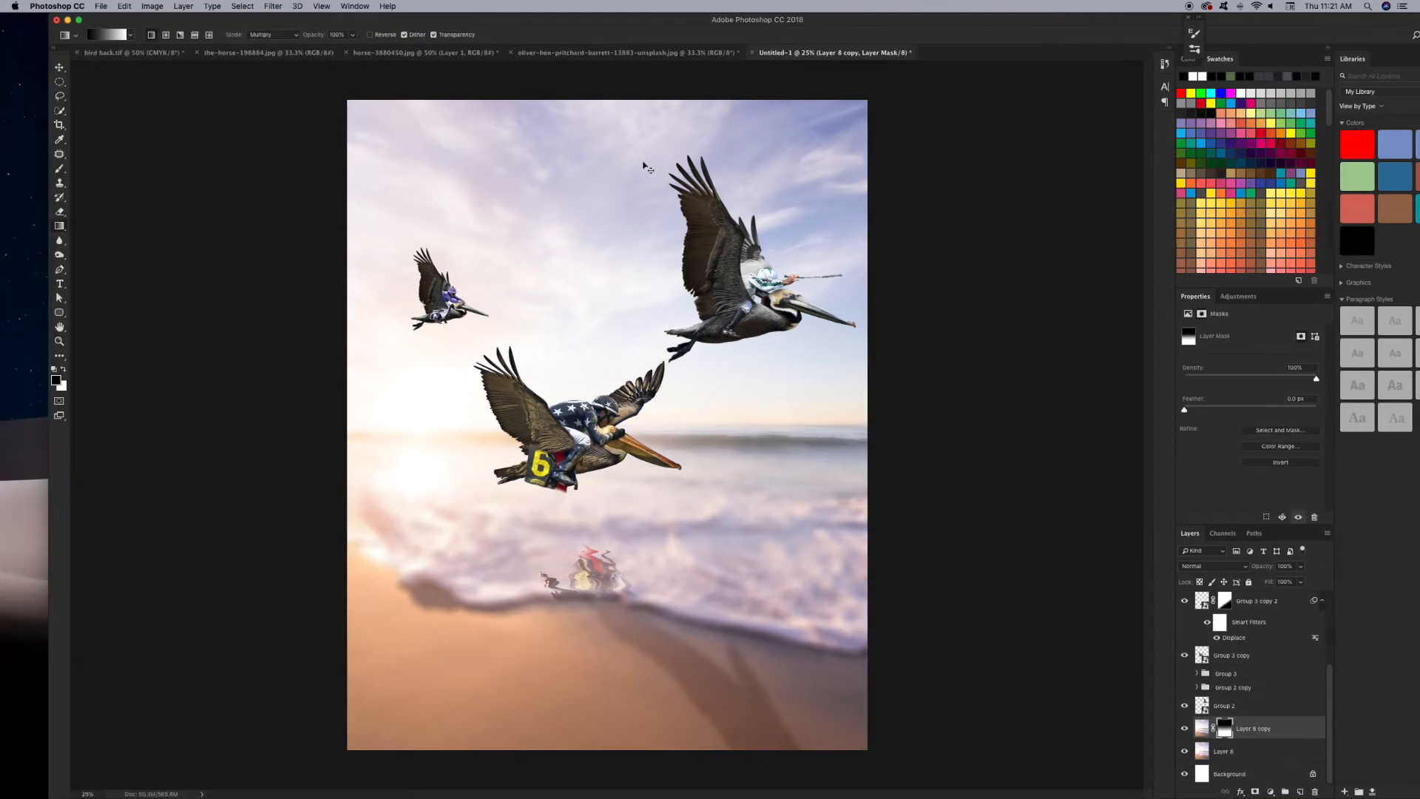
{"action": "left_click_drag", "start_coordinate": [648, 169], "coordinate": [625, 442]}
{"action": "left_click", "coordinate": [59, 67]}
{"action": "left_click", "coordinate": [1202, 729]}
{"action": "left_click", "coordinate": [1300, 567]}
{"action": "left_click_drag", "start_coordinate": [1302, 580], "coordinate": [1268, 580]}
Scale down the right-hand pelican slightly and move it lower in the sky.
{"action": "left_click_drag", "start_coordinate": [769, 311], "coordinate": [764, 334]}
{"action": "key", "text": "super+t"}
{"action": "left_click_drag", "start_coordinate": [850, 387], "coordinate": [833, 367]}
{"action": "key", "text": "Return"}
{"action": "left_click_drag", "start_coordinate": [775, 321], "coordinate": [767, 348]}
Apply a Field Blur to the right-hand pelican, placing several pins across its jockey, body and wing.
{"action": "left_click", "coordinate": [223, 4]}
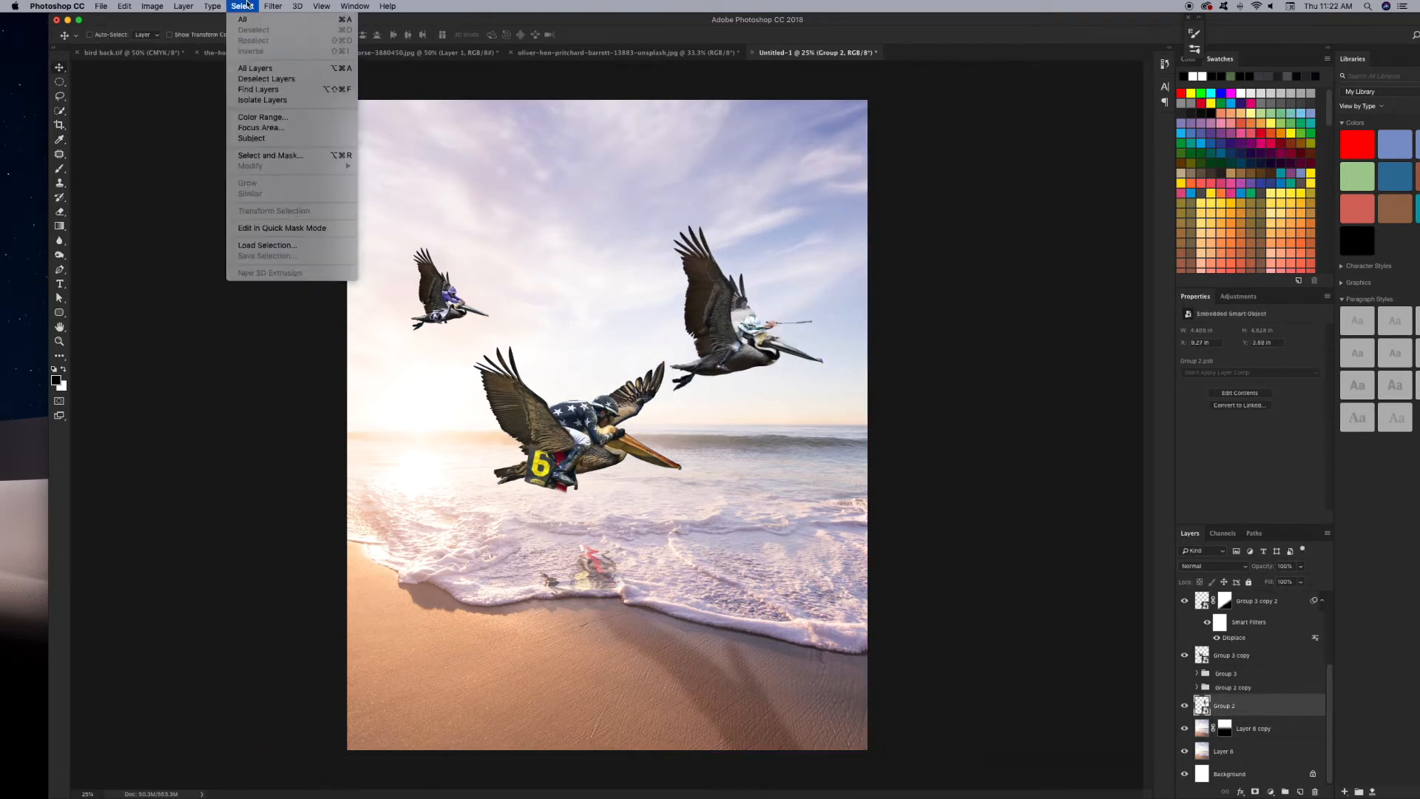
{"action": "left_click", "coordinate": [421, 145]}
{"action": "left_click", "coordinate": [865, 449]}
{"action": "left_click", "coordinate": [878, 182]}
{"action": "left_click_drag", "start_coordinate": [882, 195], "coordinate": [889, 172]}
{"action": "left_click_drag", "start_coordinate": [918, 20], "coordinate": [848, 20]}
{"action": "left_click_drag", "start_coordinate": [810, 183], "coordinate": [760, 318]}
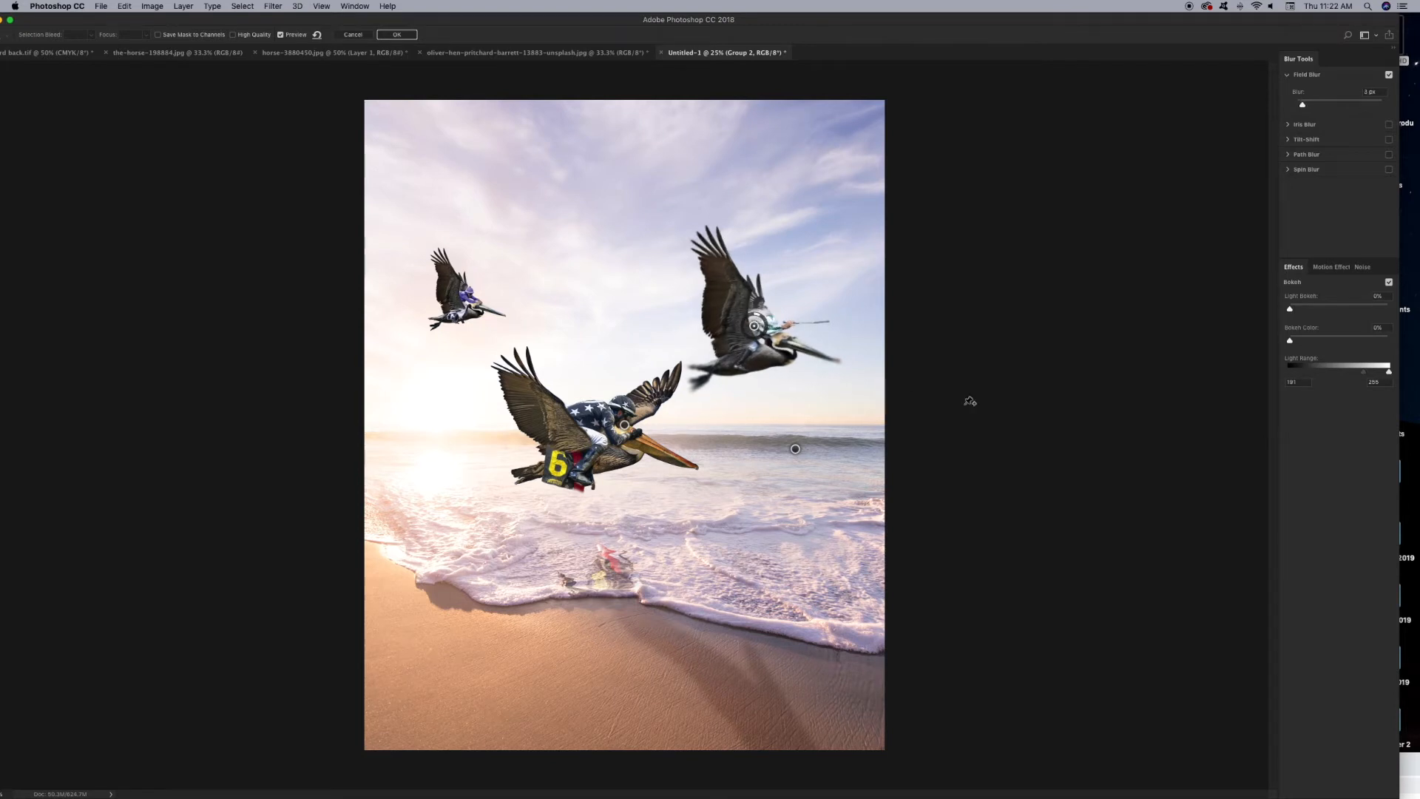
{"action": "left_click", "coordinate": [826, 357]}
{"action": "left_click", "coordinate": [711, 232]}
{"action": "key", "text": "Return"}
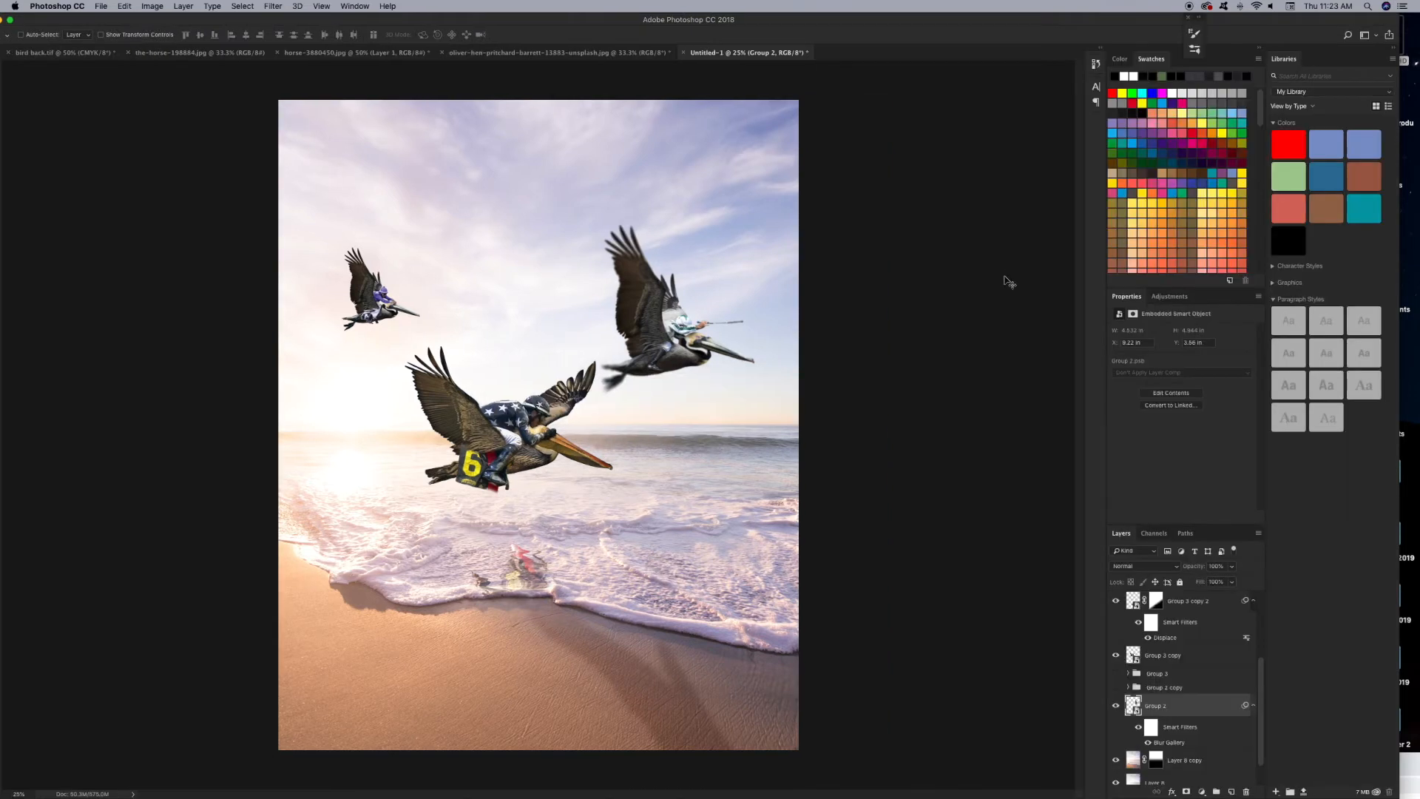
Apply a slight Field Blur to the small pelican in the distance.
{"action": "key", "text": "c"}
{"action": "key", "text": "v"}
{"action": "left_click", "coordinate": [369, 275], "text": "super"}
{"action": "left_click", "coordinate": [272, 6]}
{"action": "mouse_move", "coordinate": [311, 150]}
{"action": "left_click", "coordinate": [450, 151]}
{"action": "left_click_drag", "start_coordinate": [625, 425], "coordinate": [441, 256]}
{"action": "left_click_drag", "start_coordinate": [451, 259], "coordinate": [475, 289]}
{"action": "left_click", "coordinate": [465, 295]}
{"action": "key", "text": "Return"}
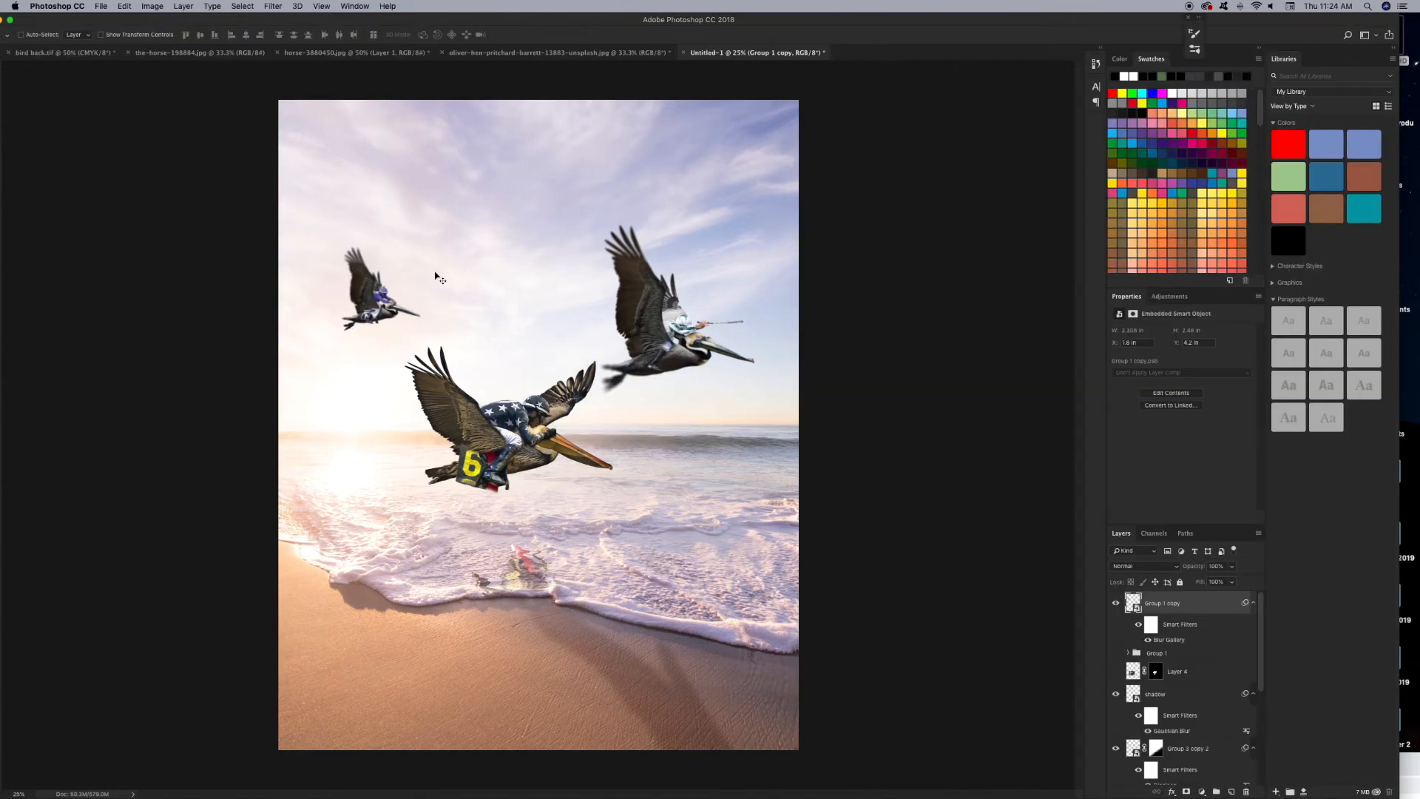
Add a Brightness/Contrast adjustment above the blurred beach copy and lower its brightness to about -100.
{"action": "key", "text": "super+minus"}
{"action": "scroll", "coordinate": [1184, 688], "scroll_direction": "down", "scroll_amount": 5}
{"action": "left_click", "coordinate": [1184, 729]}
{"action": "left_click", "coordinate": [1202, 792]}
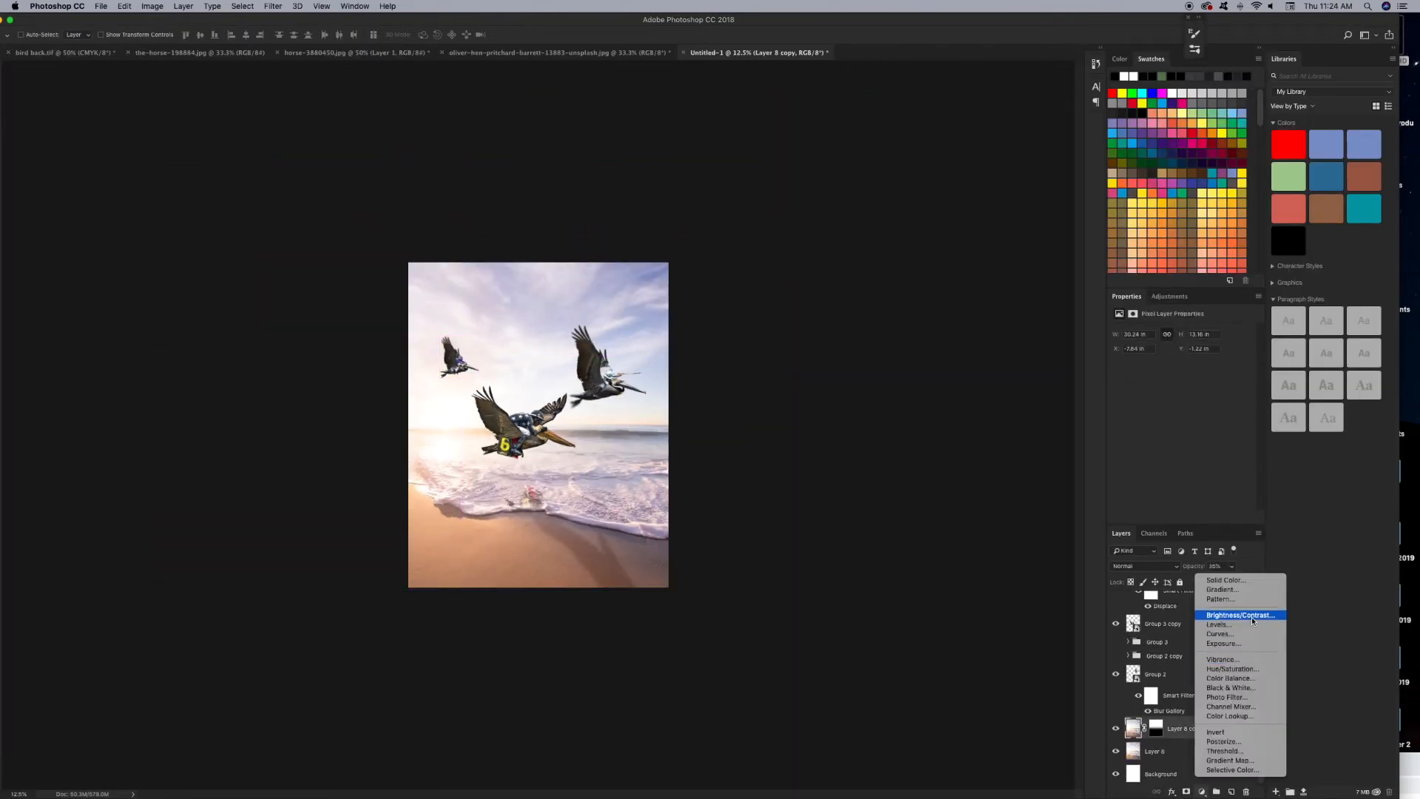
{"action": "left_click", "coordinate": [1198, 614]}
{"action": "left_click_drag", "start_coordinate": [1181, 361], "coordinate": [1137, 360]}
{"action": "key", "text": "super+plus"}
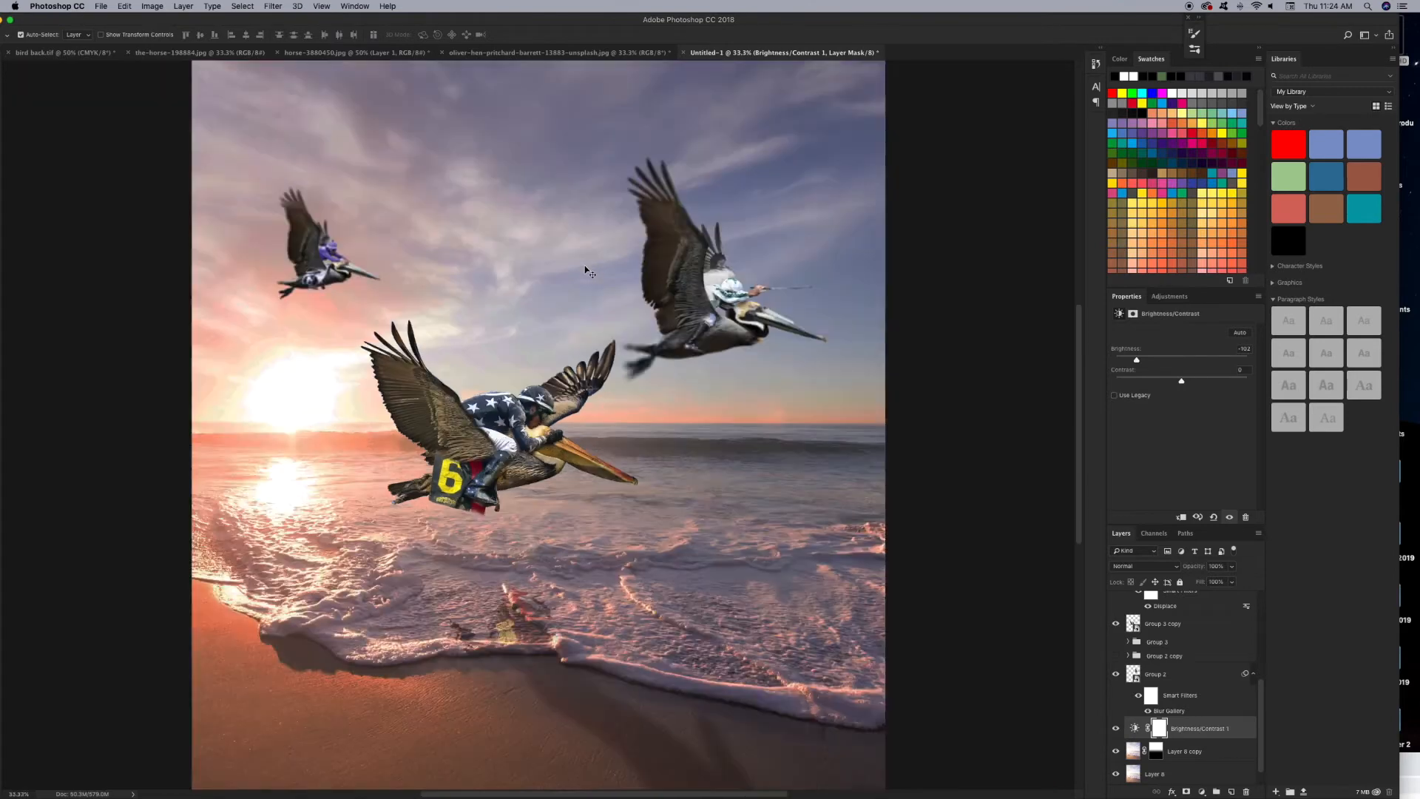
Add a mid-grey Solid Color fill above the main pelican and set it to Color blend mode.
{"action": "key", "text": "super+minus"}
{"action": "left_click", "coordinate": [1161, 623]}
{"action": "left_click", "coordinate": [1202, 792]}
{"action": "left_click", "coordinate": [1226, 580]}
{"action": "left_click", "coordinate": [701, 497]}
{"action": "left_click", "coordinate": [941, 368]}
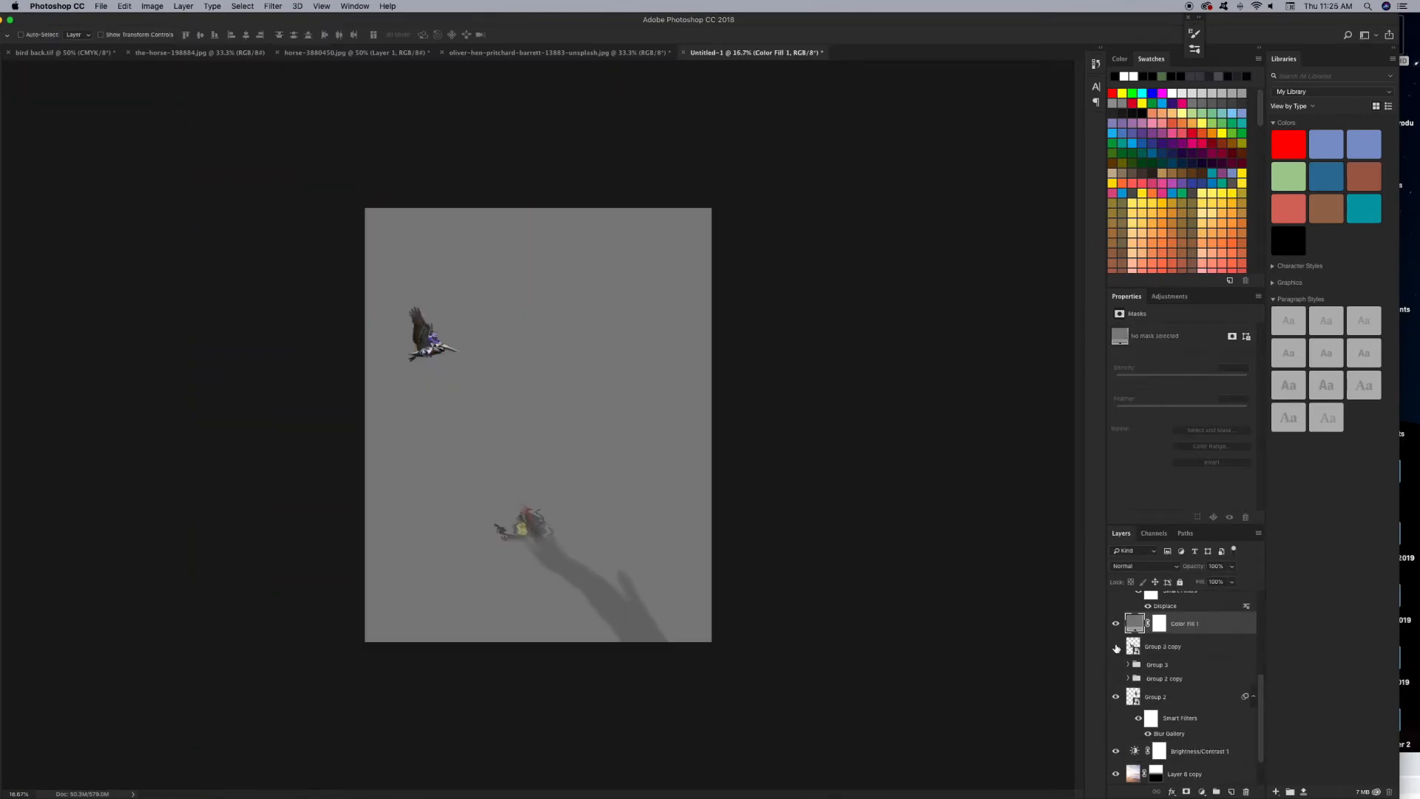
{"action": "left_click", "coordinate": [1145, 566]}
{"action": "left_click", "coordinate": [1132, 780]}
Add a Curves adjustment clipped to the main pelican and lighten its tones by sampling directly on the bird.
{"action": "left_click", "coordinate": [1163, 646]}
{"action": "left_click", "coordinate": [1202, 792]}
{"action": "left_click", "coordinate": [1217, 636]}
{"action": "left_click", "coordinate": [1164, 657], "text": "alt"}
{"action": "left_click", "coordinate": [1118, 347]}
{"action": "left_click_drag", "start_coordinate": [466, 440], "coordinate": [465, 421]}
Hide the first grey fill and add a second mid-grey Solid Color fill in Luminosity mode.
{"action": "left_click", "coordinate": [1116, 626]}
{"action": "left_click", "coordinate": [1202, 792]}
{"action": "left_click", "coordinate": [1226, 580]}
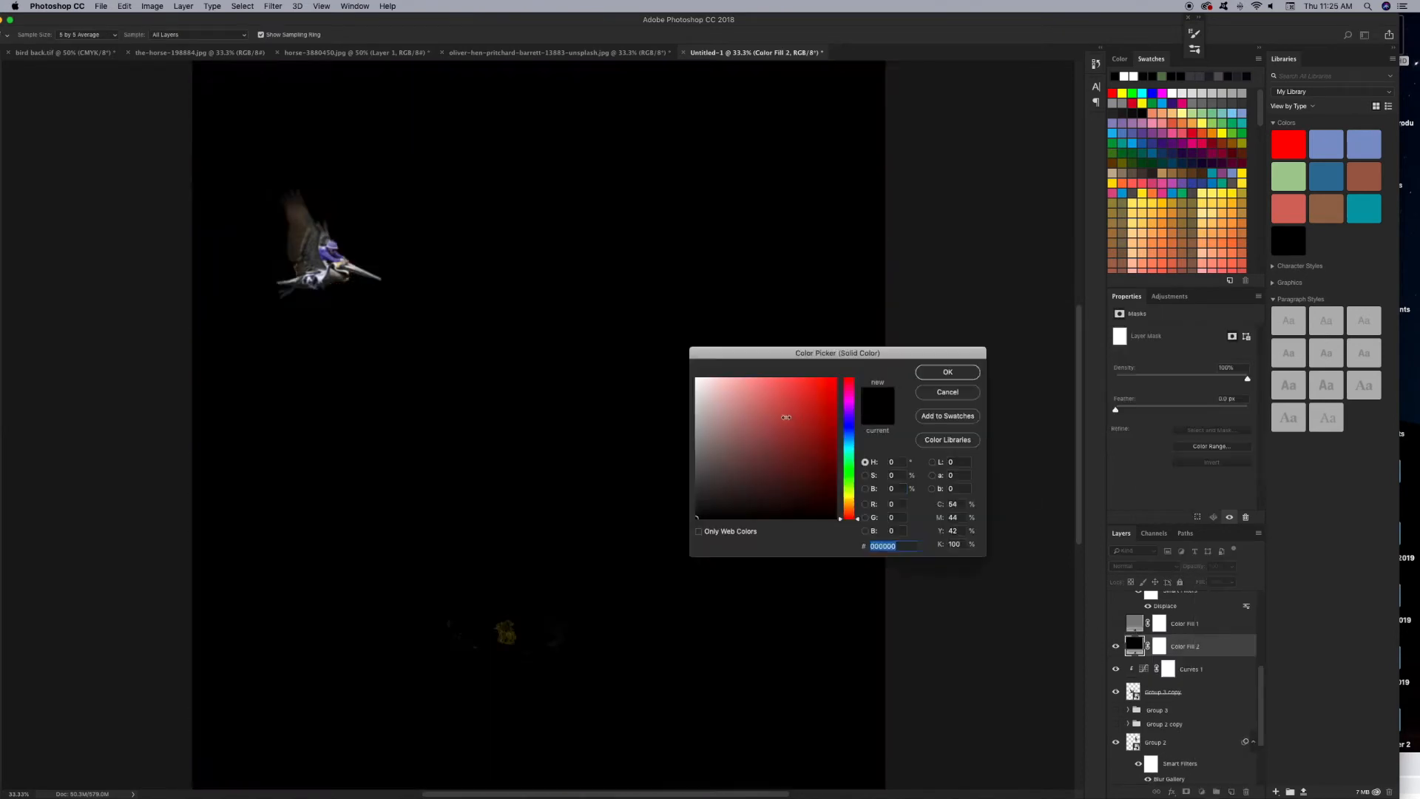
{"action": "left_click", "coordinate": [943, 370]}
{"action": "left_click", "coordinate": [1145, 565]}
{"action": "left_click", "coordinate": [1134, 790]}
Add a second Curves adjustment clipped to the main pelican and adjust its Red channel on the image.
{"action": "left_click", "coordinate": [1189, 668]}
{"action": "left_click", "coordinate": [1202, 791]}
{"action": "left_click", "coordinate": [1234, 637]}
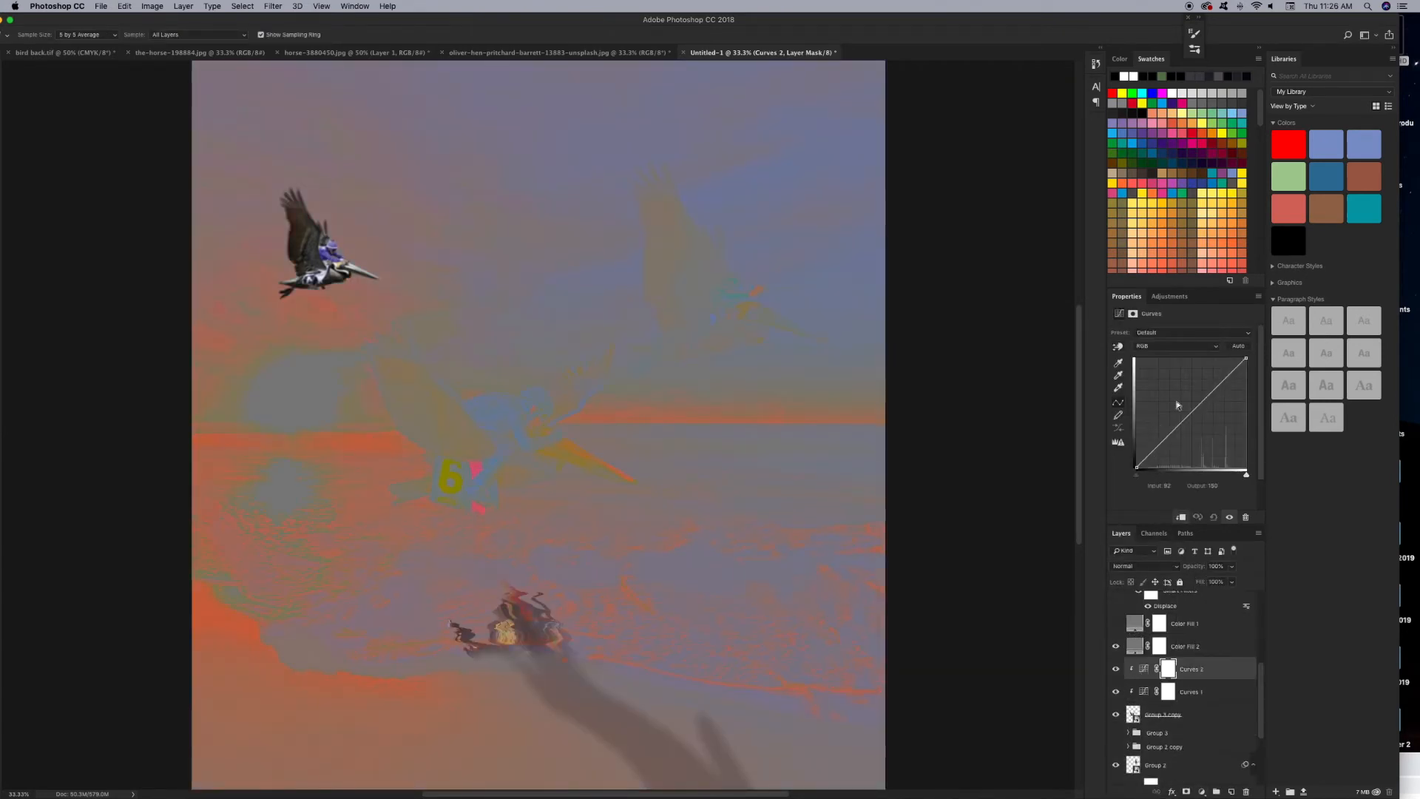
{"action": "mouse_move", "coordinate": [496, 438]}
{"action": "left_mouse_down"}
{"action": "mouse_move", "coordinate": [497, 452]}
{"action": "mouse_move", "coordinate": [482, 443]}
{"action": "left_mouse_up"}
{"action": "left_click", "coordinate": [1161, 346]}
{"action": "left_click", "coordinate": [1156, 358]}
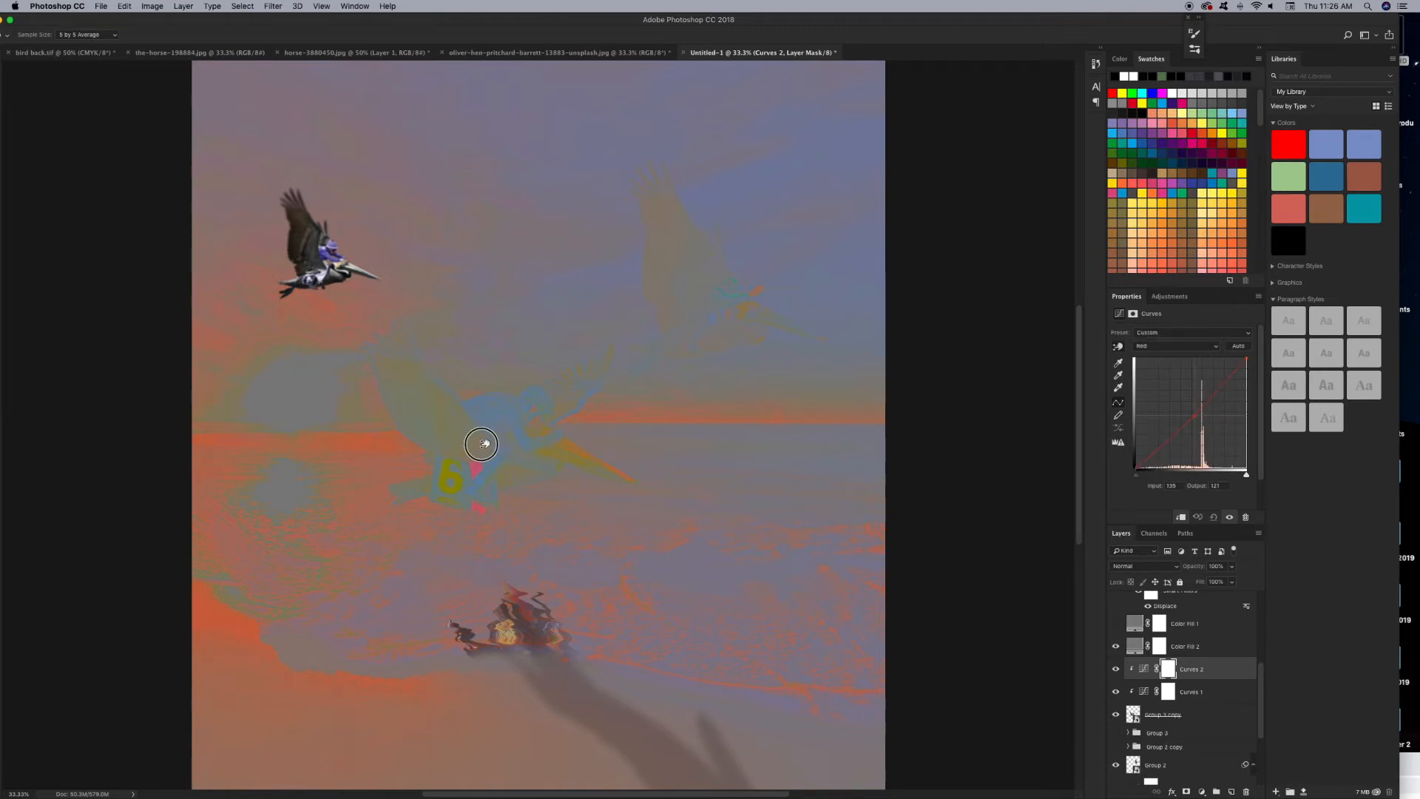
Adjust the Green and Blue channels of the second Curves adjustment and hide the second grey fill.
{"action": "left_click", "coordinate": [1164, 347]}
{"action": "left_click", "coordinate": [1161, 358]}
{"action": "left_click_drag", "start_coordinate": [471, 430], "coordinate": [473, 440]}
{"action": "left_click", "coordinate": [1163, 346]}
{"action": "left_click", "coordinate": [1162, 358]}
{"action": "left_click", "coordinate": [1118, 647]}
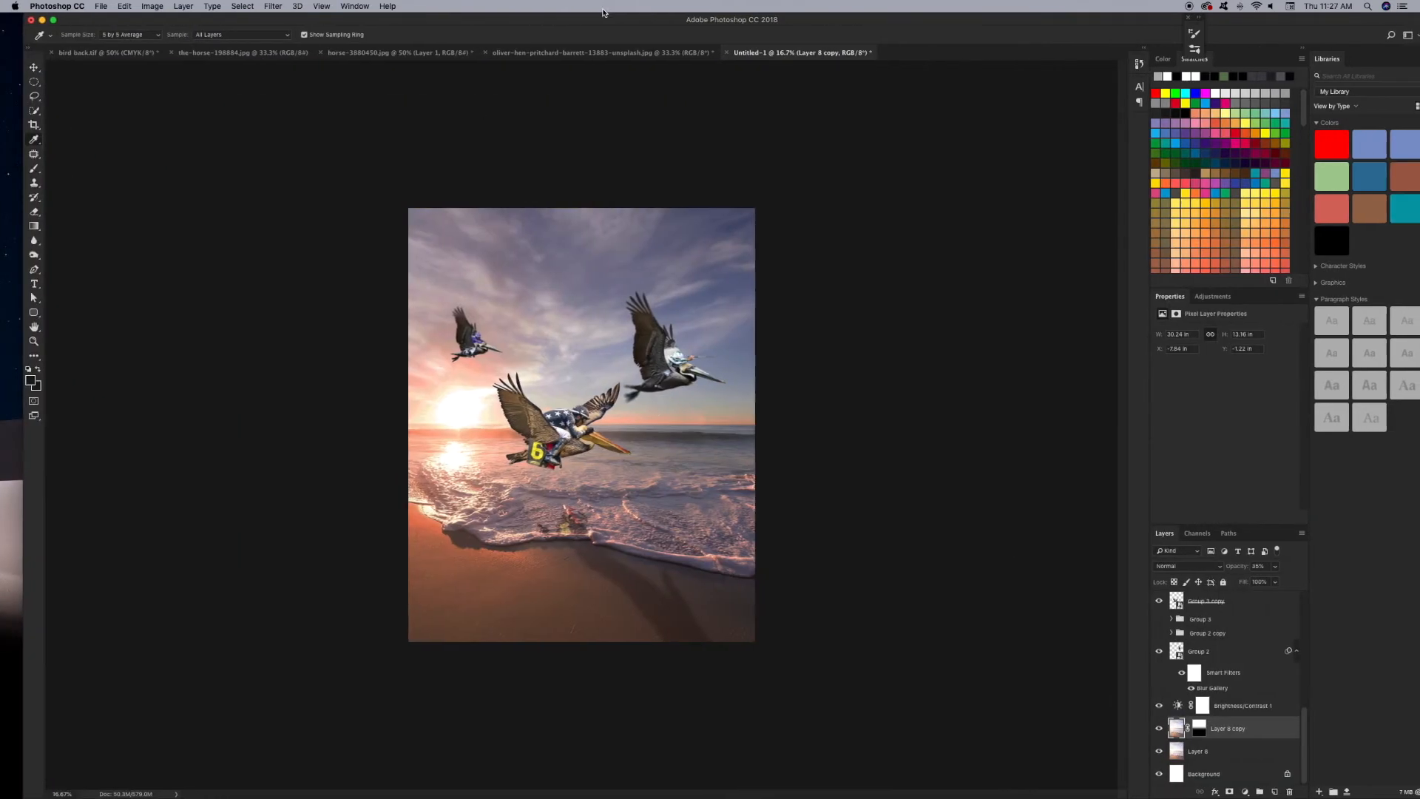
Sample the blue and peach tones of the beach photo as foreground and background colors.
{"action": "left_click_drag", "start_coordinate": [609, 12], "coordinate": [605, 11]}
{"action": "left_click", "coordinate": [1213, 751]}
{"action": "left_click", "coordinate": [669, 413]}
{"action": "key", "text": "x"}
Add a blue-to-peach Gradient Map clipped to the main pelican, blended in Multiply mode at reduced opacity.
{"action": "left_click", "coordinate": [1177, 651]}
{"action": "scroll", "coordinate": [1183, 637], "scroll_direction": "up", "scroll_amount": 2}
{"action": "left_click", "coordinate": [1208, 636]}
{"action": "left_click", "coordinate": [1245, 791]}
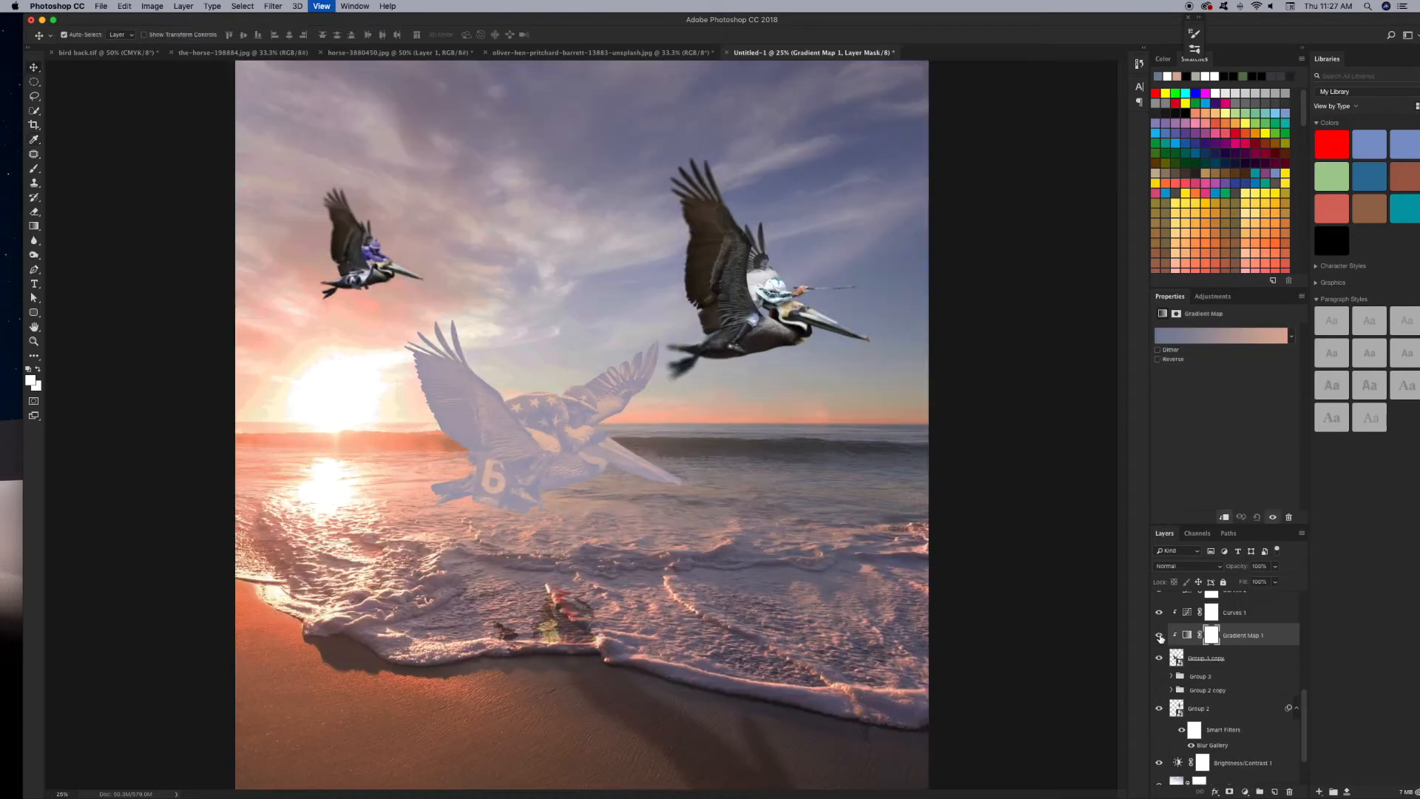
{"action": "left_click", "coordinate": [1159, 635]}
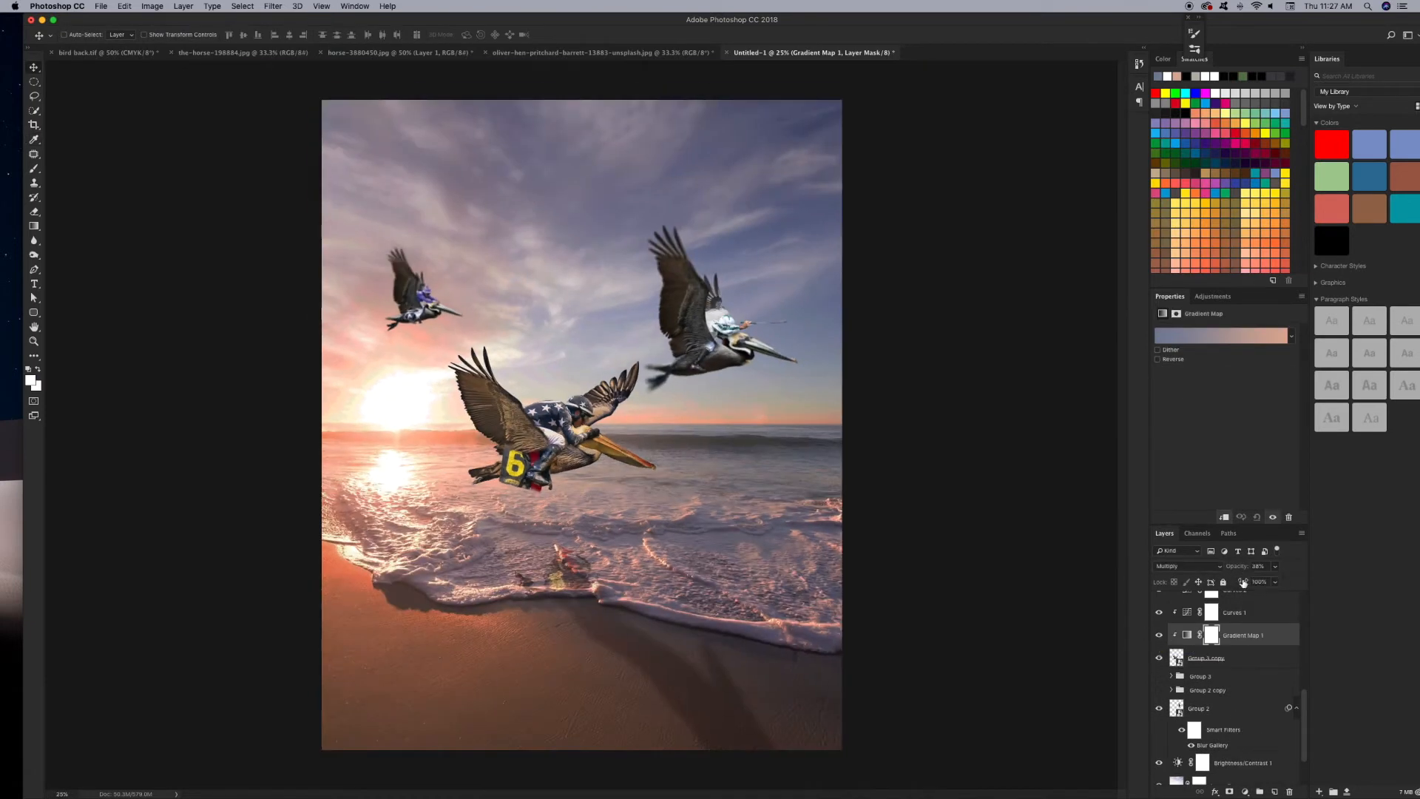
Darken the beach background further by lowering the brightness of its Brightness/Contrast adjustment.
{"action": "scroll", "coordinate": [1228, 665], "scroll_direction": "down", "scroll_amount": 2}
{"action": "left_click", "coordinate": [1243, 706]}
{"action": "left_click_drag", "start_coordinate": [1225, 357], "coordinate": [1164, 361]}
{"action": "key", "text": "super+minus"}
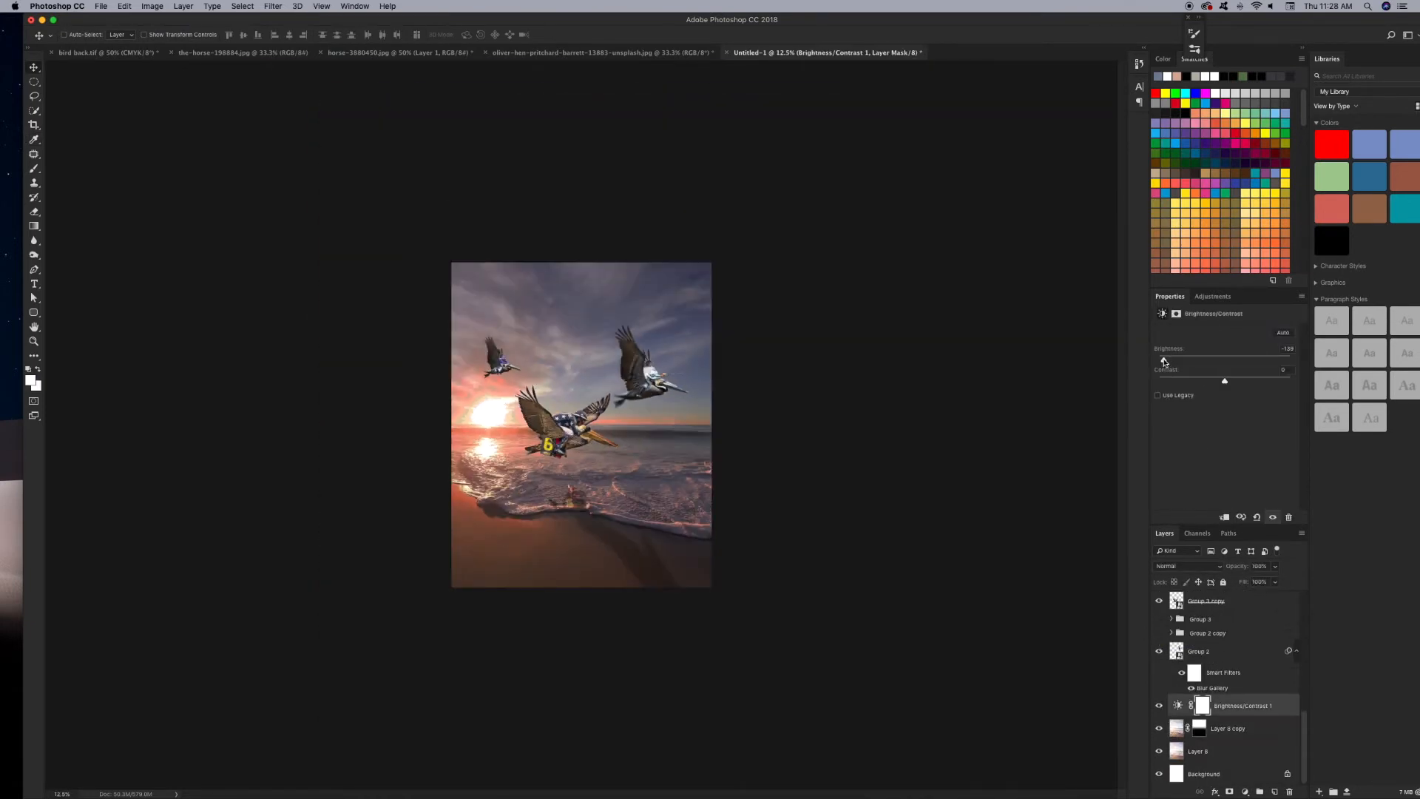
Paint black on the Brightness/Contrast mask with a large soft brush to restore the bright glow around the sun.
{"action": "key", "text": "super+plus"}
{"action": "left_click", "coordinate": [1203, 706]}
{"action": "key", "text": "b"}
{"action": "left_click", "coordinate": [400, 390]}
{"action": "key", "text": "x"}
{"action": "left_click", "coordinate": [403, 390]}
{"action": "left_click", "coordinate": [418, 382]}
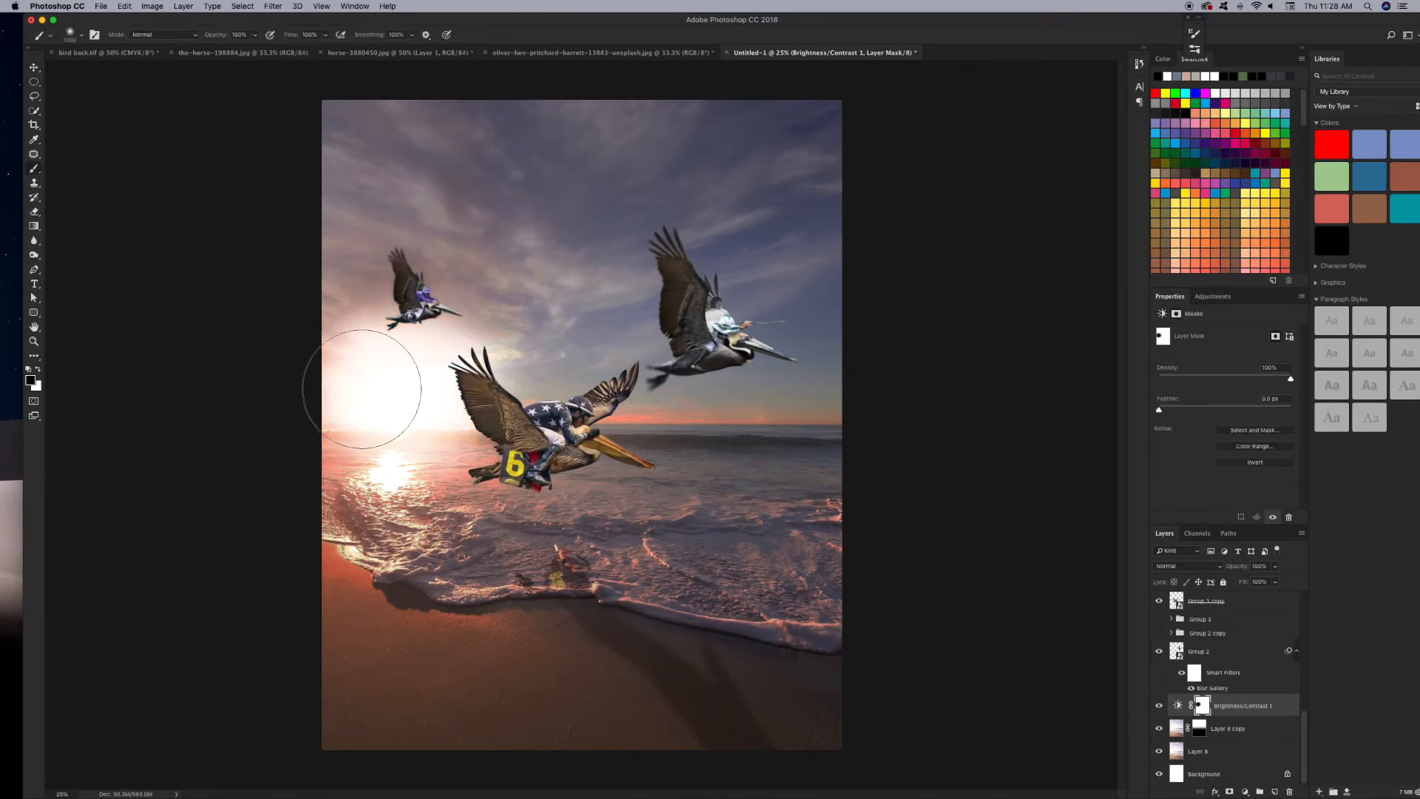
Add a blue-to-peach Gradient Map above all layers and blend it in Darken mode.
{"action": "left_click", "coordinate": [34, 67]}
{"action": "left_click", "coordinate": [681, 658], "text": "super"}
{"action": "key", "text": "super+minus"}
{"action": "left_click", "coordinate": [1206, 770]}
{"action": "scroll", "coordinate": [1198, 740], "scroll_direction": "down", "scroll_amount": 5}
{"action": "scroll", "coordinate": [1184, 689], "scroll_direction": "up", "scroll_amount": 3}
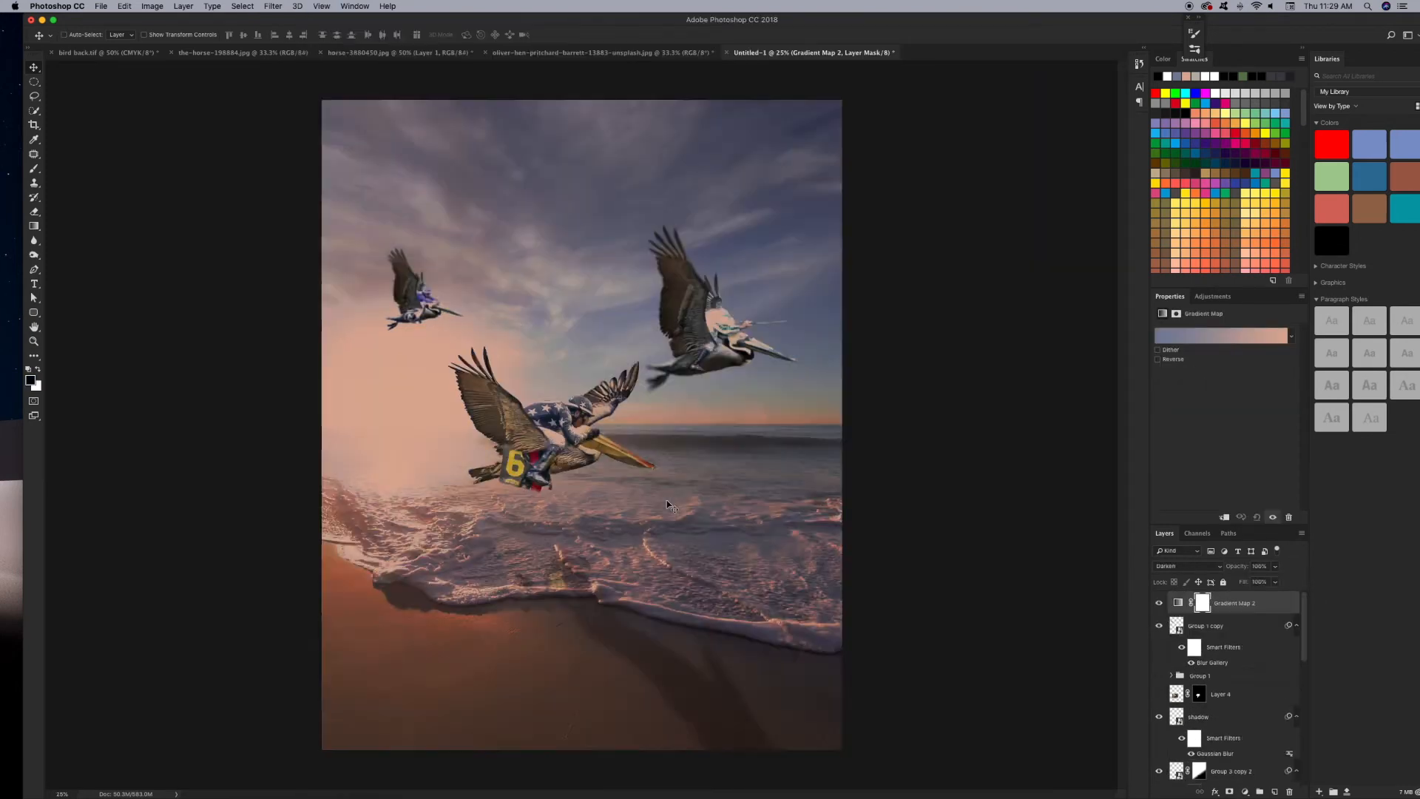
Cycle through the top Gradient Map's blend modes, settle on Color, and reduce its opacity.
{"action": "key", "text": "super+minus"}
{"action": "key", "text": "shift+plus"}
{"action": "key", "text": "shift+plus"}
{"action": "key", "text": "shift+plus"}
{"action": "key", "text": "shift+plus"}
{"action": "key", "text": "shift+plus"}
{"action": "key", "text": "shift+plus"}
{"action": "key", "text": "shift+plus"}
{"action": "key", "text": "shift+plus"}
{"action": "key", "text": "shift+plus"}
{"action": "key", "text": "shift+plus"}
{"action": "key", "text": "shift+plus"}
{"action": "key", "text": "shift+plus"}
{"action": "key", "text": "shift+plus"}
{"action": "key", "text": "shift+plus"}
{"action": "key", "text": "shift+plus"}
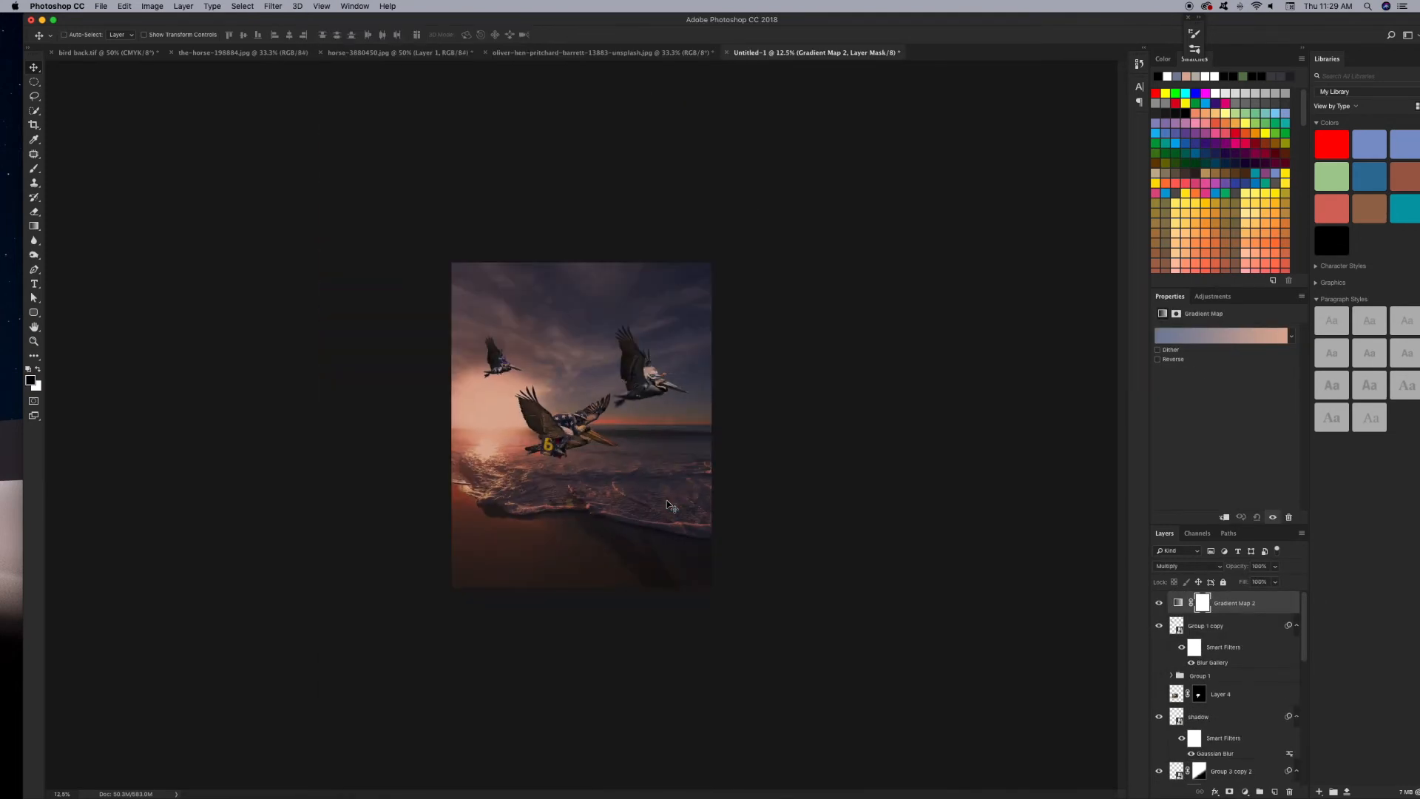
{"action": "key", "text": "super+plus"}
{"action": "key", "text": "super+plus"}
{"action": "left_click_drag", "start_coordinate": [1275, 567], "coordinate": [1250, 578]}
Paint the three pelican racers out of the top Gradient Map's mask with a soft brush, then readjust the layer's opacity.
{"action": "key", "text": "b"}
{"action": "left_click_drag", "start_coordinate": [555, 429], "coordinate": [539, 442]}
{"action": "left_click_drag", "start_coordinate": [692, 368], "coordinate": [729, 333]}
{"action": "left_click", "coordinate": [415, 300]}
{"action": "key", "text": "bracketleft"}
{"action": "key", "text": "bracketleft"}
{"action": "key", "text": "bracketleft"}
{"action": "key", "text": "bracketleft"}
{"action": "left_click", "coordinate": [1178, 603]}
{"action": "left_click", "coordinate": [1276, 567]}
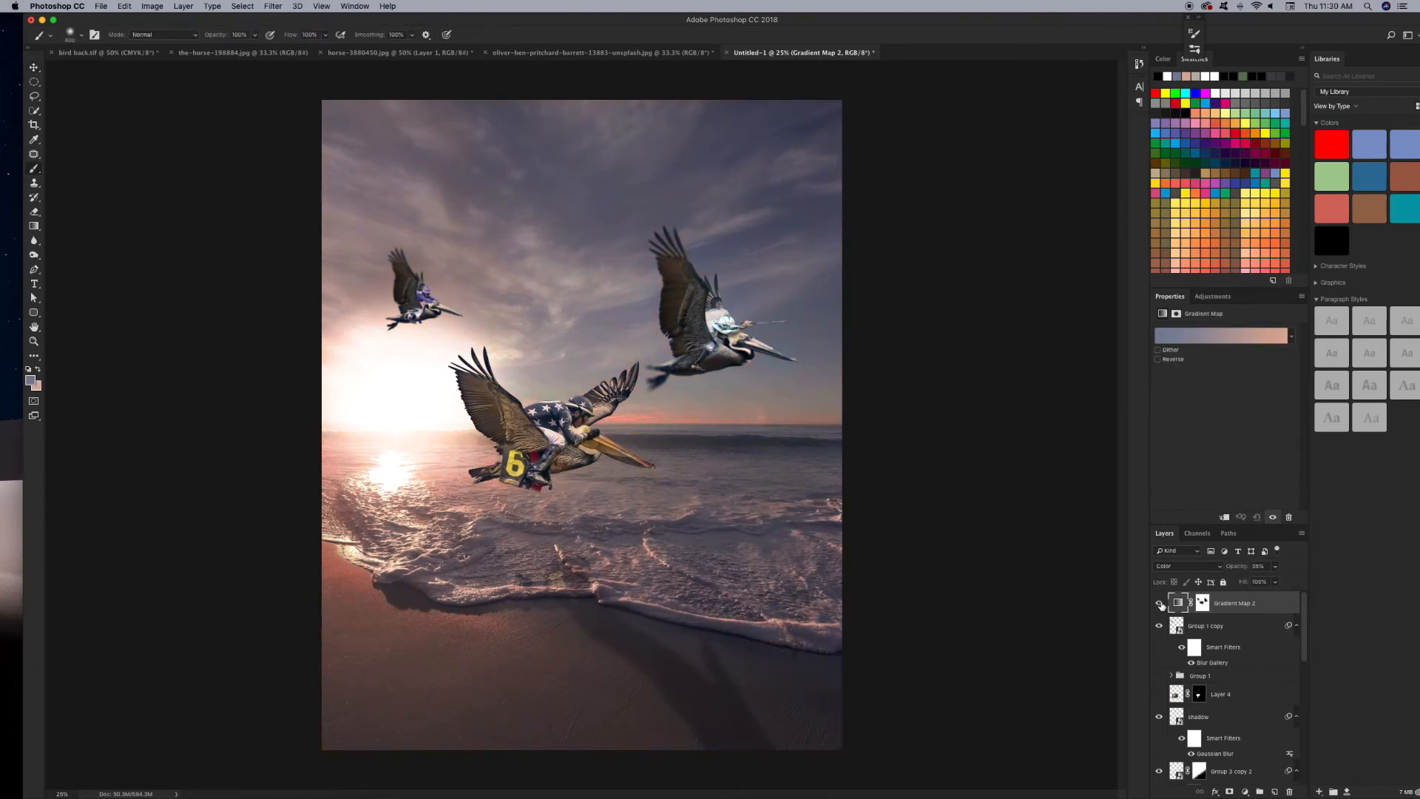
Examine the whole composite and its layer stack from a distance and up close.
{"action": "key", "text": "super+minus"}
{"action": "key", "text": "super+minus"}
{"action": "key", "text": "v"}
{"action": "scroll", "coordinate": [1202, 699], "scroll_direction": "down", "scroll_amount": 10}
{"action": "key", "text": "super+minus"}
{"action": "key", "text": "super+minus"}
{"action": "key", "text": "super+minus"}
{"action": "key", "text": "super+minus"}
{"action": "key", "text": "super+minus"}
{"action": "key", "text": "super+minus"}
{"action": "key", "text": "super+minus"}
{"action": "key", "text": "super+minus"}
{"action": "key", "text": "super+minus"}
{"action": "key", "text": "super+minus"}
{"action": "key", "text": "super+plus"}
{"action": "key", "text": "super+plus"}
{"action": "key", "text": "super+plus"}
{"action": "key", "text": "super+plus"}
{"action": "key", "text": "super+plus"}
{"action": "key", "text": "super+plus"}
{"action": "key", "text": "super+plus"}
{"action": "key", "text": "super+plus"}
{"action": "key", "text": "super+plus"}
{"action": "key", "text": "super+plus"}
{"action": "key", "text": "super+plus"}
Add a mask to the shadow layer and fade the shadow on the sand with gradients.
{"action": "scroll", "coordinate": [1206, 666], "scroll_direction": "up", "scroll_amount": 8}
{"action": "left_click", "coordinate": [1181, 718]}
{"action": "left_click", "coordinate": [1229, 792]}
{"action": "key", "text": "g"}
{"action": "left_click_drag", "start_coordinate": [695, 644], "coordinate": [670, 603]}
{"action": "left_click_drag", "start_coordinate": [693, 670], "coordinate": [634, 547]}
{"action": "key", "text": "v"}
Filter a gray layer above the Gradient Map to darken its edges into a vignette.
{"action": "key", "text": "super+minus"}
{"action": "key", "text": "super+minus"}
{"action": "key", "text": "super+minus"}
{"action": "key", "text": "super+minus"}
{"action": "key", "text": "super+minus"}
{"action": "key", "text": "super+minus"}
{"action": "key", "text": "super+minus"}
{"action": "key", "text": "super+minus"}
{"action": "key", "text": "super+minus"}
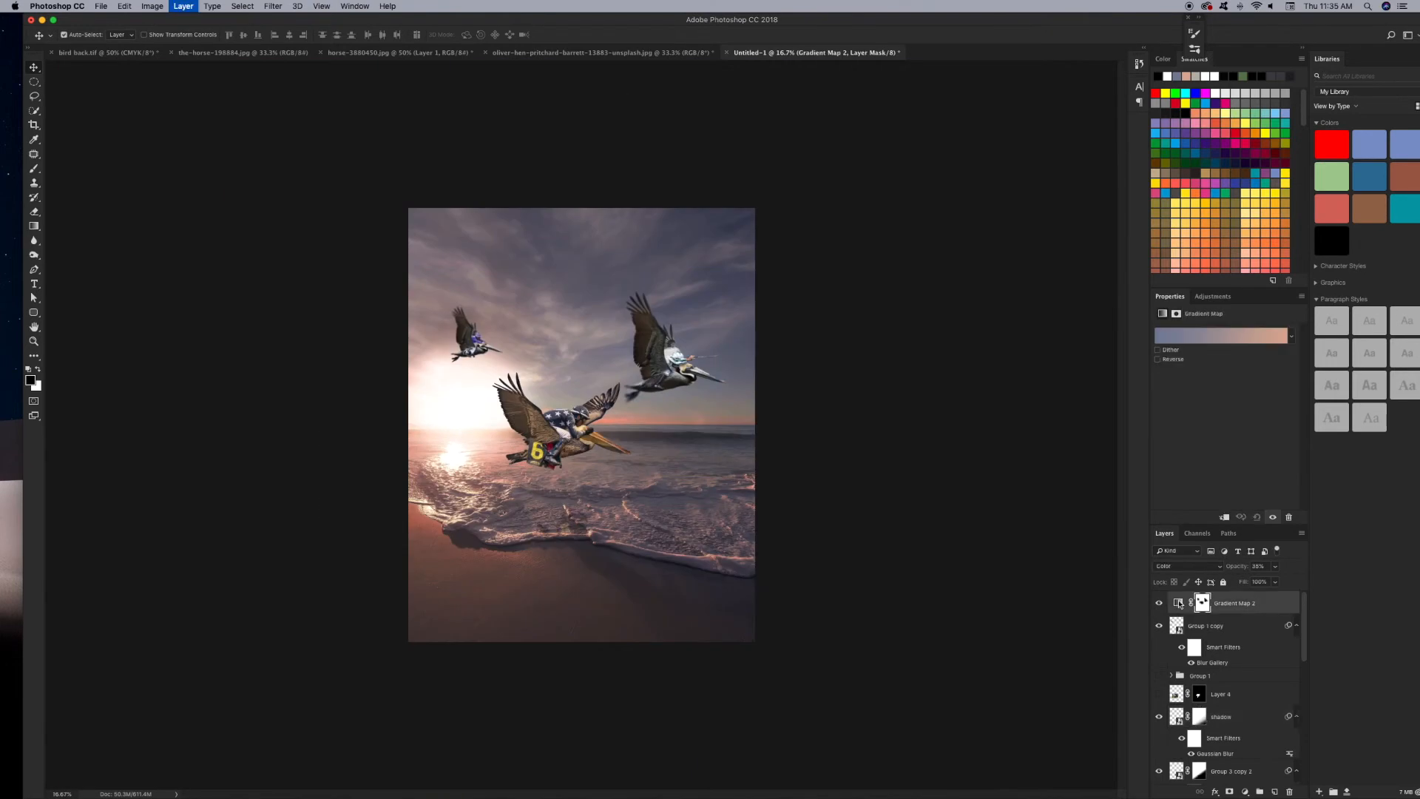
{"action": "left_click", "coordinate": [273, 6]}
{"action": "left_click", "coordinate": [309, 87]}
{"action": "left_click_drag", "start_coordinate": [1322, 260], "coordinate": [1255, 260]}
{"action": "left_click", "coordinate": [1323, 41]}
Blend the gray vignette layer in Overlay mode.
{"action": "key", "text": "shift+plus"}
{"action": "key", "text": "shift+plus"}
{"action": "key", "text": "shift+plus"}
{"action": "key", "text": "shift+plus"}
{"action": "key", "text": "shift+plus"}
{"action": "key", "text": "shift+plus"}
{"action": "key", "text": "shift+plus"}
{"action": "key", "text": "shift+plus"}
{"action": "key", "text": "shift+plus"}
{"action": "key", "text": "shift+plus"}
{"action": "key", "text": "shift+plus"}
{"action": "key", "text": "shift+plus"}
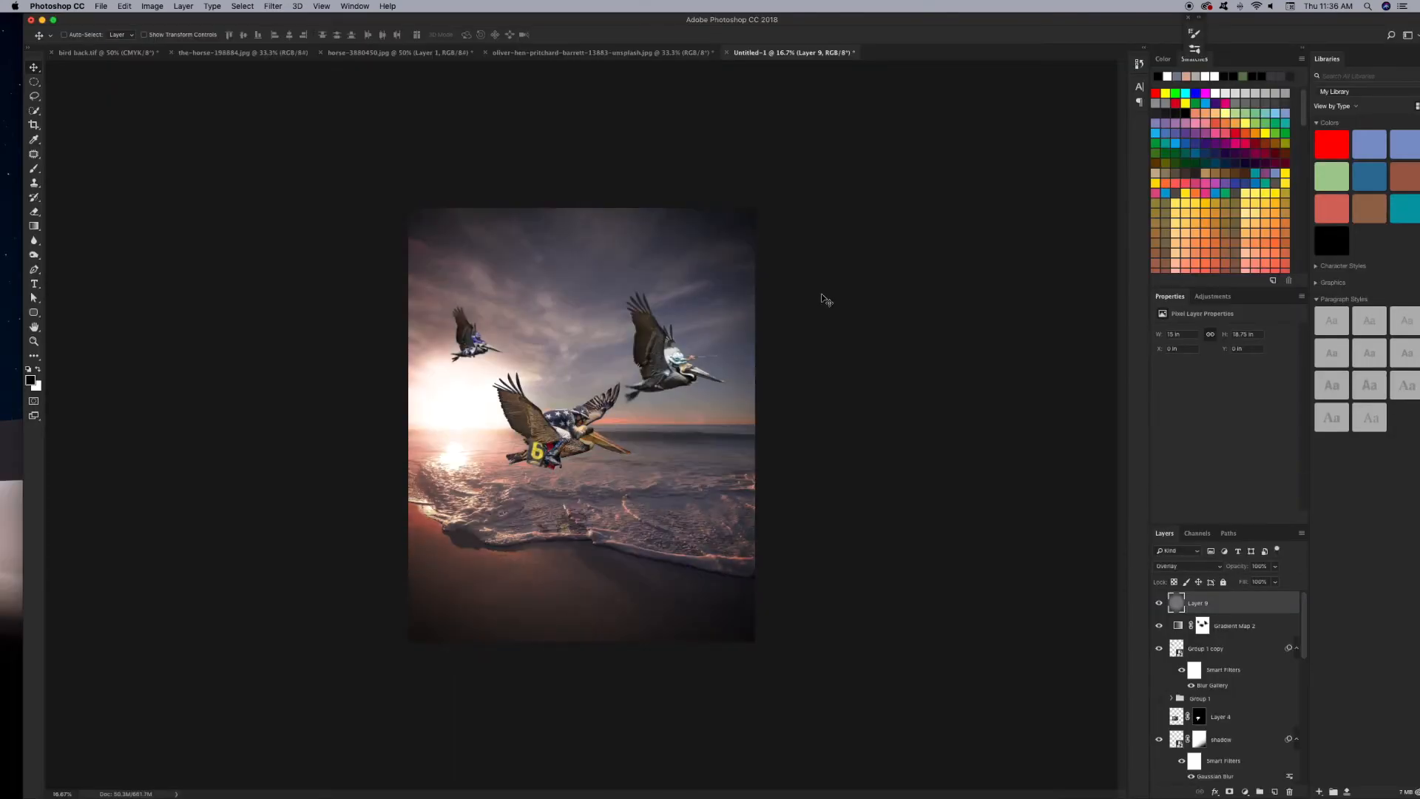
{"action": "key", "text": "super+minus"}
{"action": "key", "text": "super+minus"}
{"action": "key", "text": "super+shift+n"}
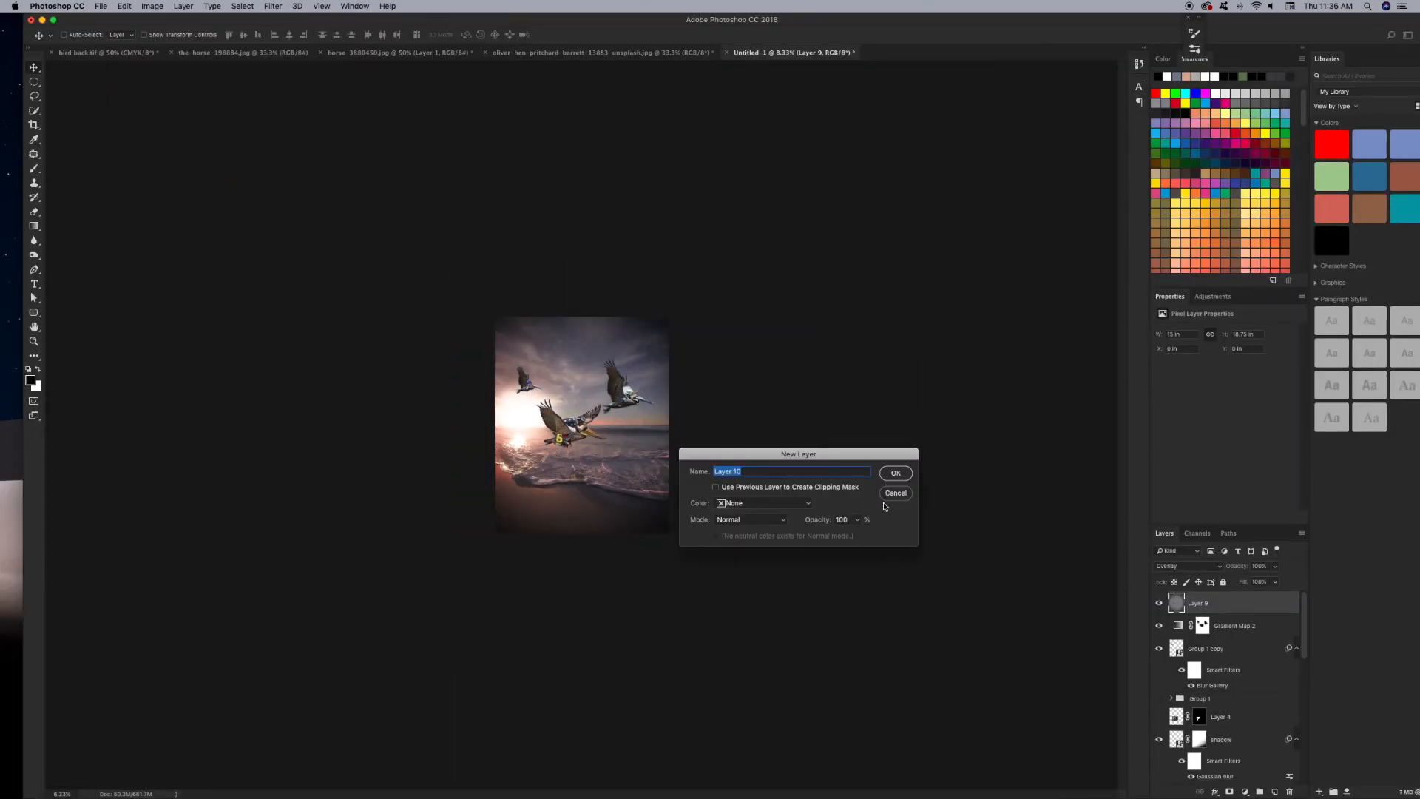
{"action": "left_click", "coordinate": [887, 495]}
Flip a copy of the main pelican racer vertically and move it down onto the water as a reflection.
{"action": "key", "text": "super+plus"}
{"action": "key", "text": "super+plus"}
{"action": "left_click", "coordinate": [1159, 648]}
{"action": "left_click", "coordinate": [1159, 648]}
{"action": "scroll", "coordinate": [1161, 666], "scroll_direction": "down", "scroll_amount": 10}
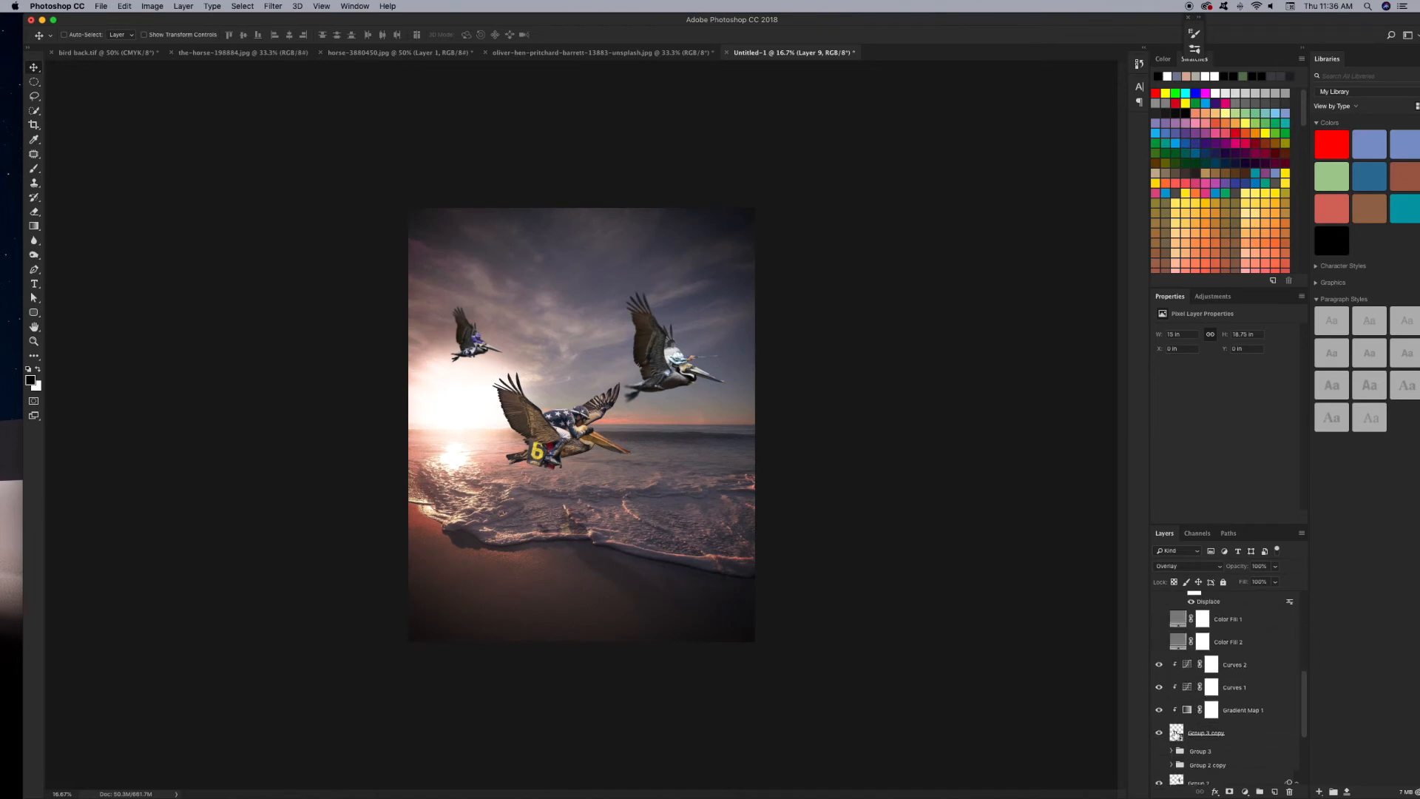
{"action": "left_click", "coordinate": [1176, 733]}
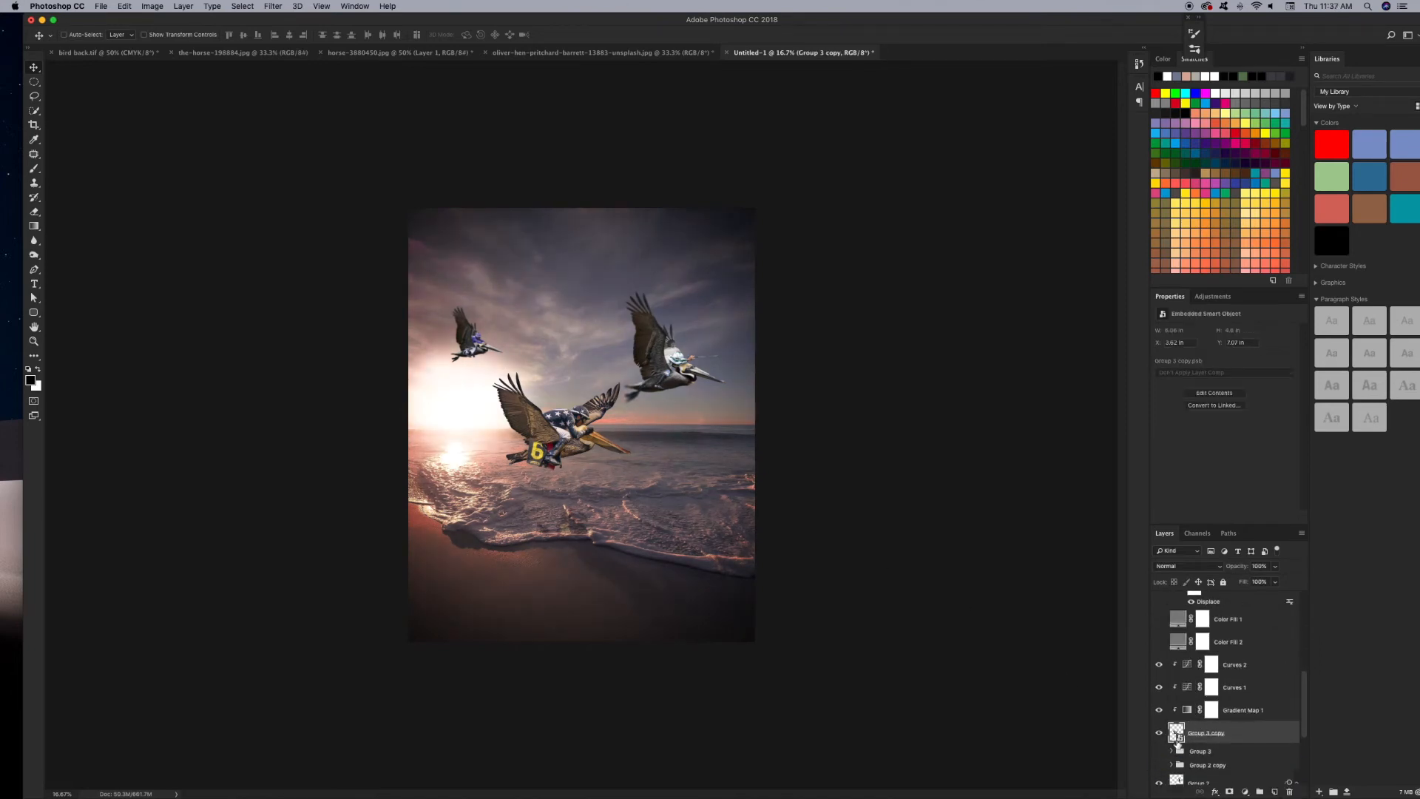
{"action": "right_click", "coordinate": [584, 429]}
{"action": "left_click", "coordinate": [634, 577]}
{"action": "left_click_drag", "start_coordinate": [563, 429], "coordinate": [562, 511]}
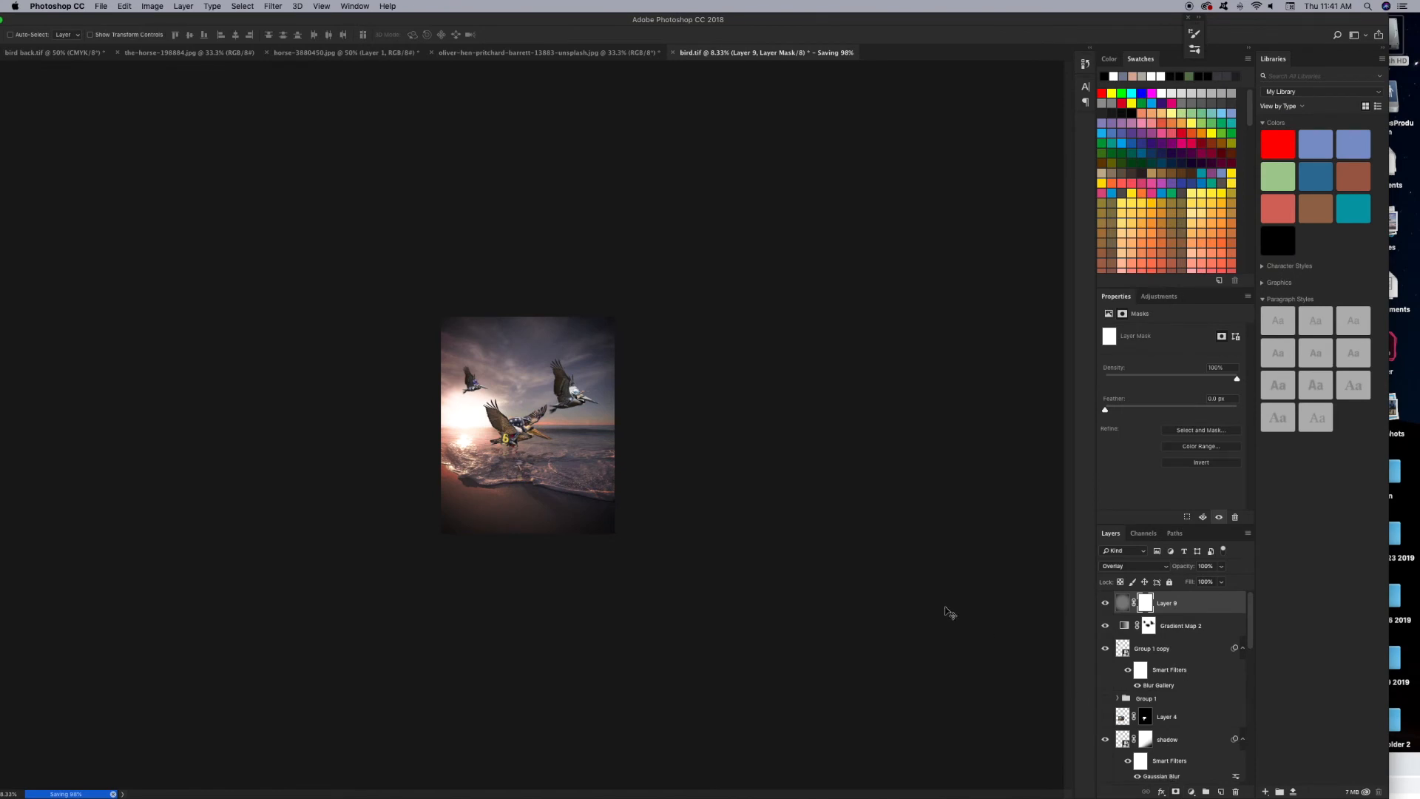
Paint black on the vignette layer's mask with an enlarged soft brush to lighten the image corners.
{"action": "key", "text": "b"}
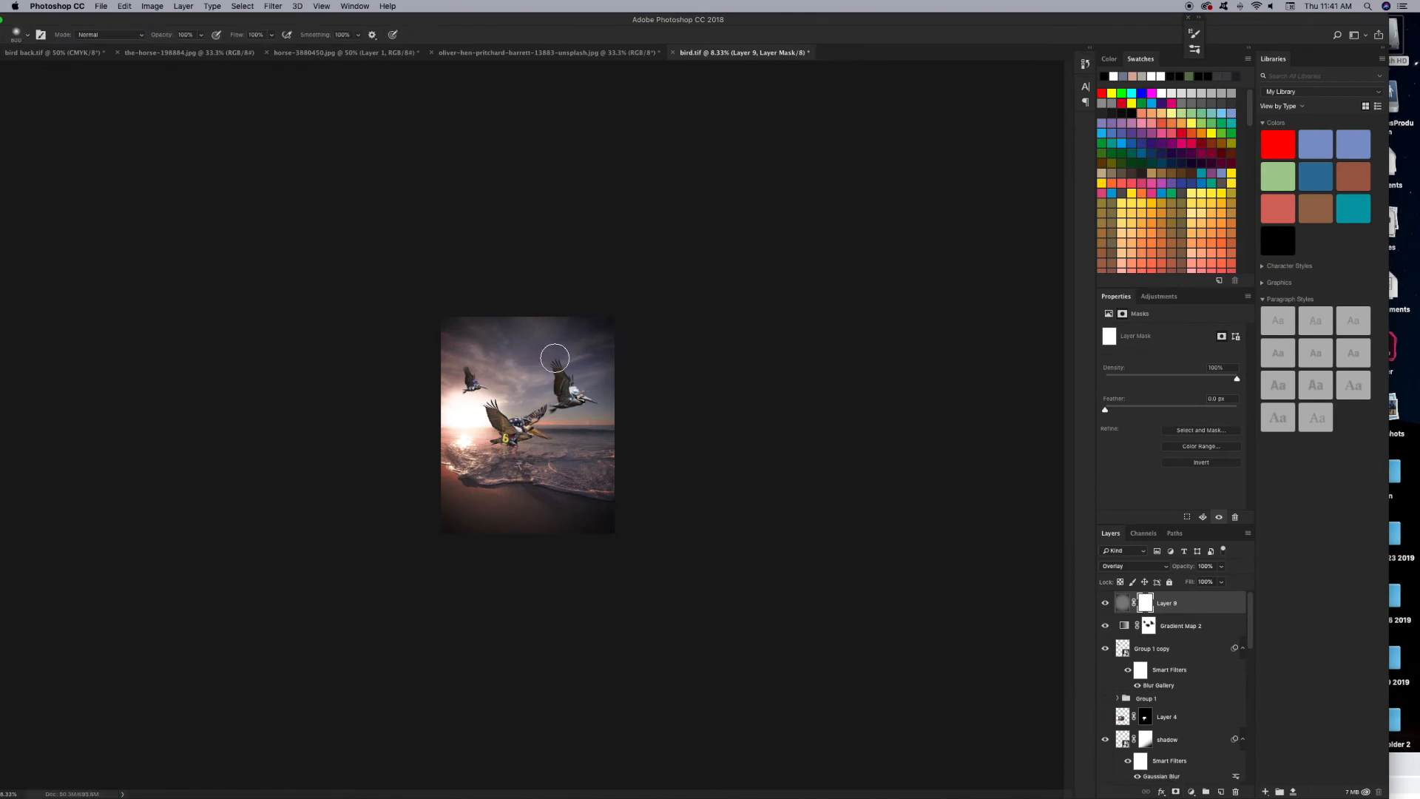
{"action": "key", "text": "bracketright"}
{"action": "key", "text": "bracketright"}
{"action": "key", "text": "bracketright"}
{"action": "key", "text": "bracketright"}
{"action": "left_click", "coordinate": [585, 347]}
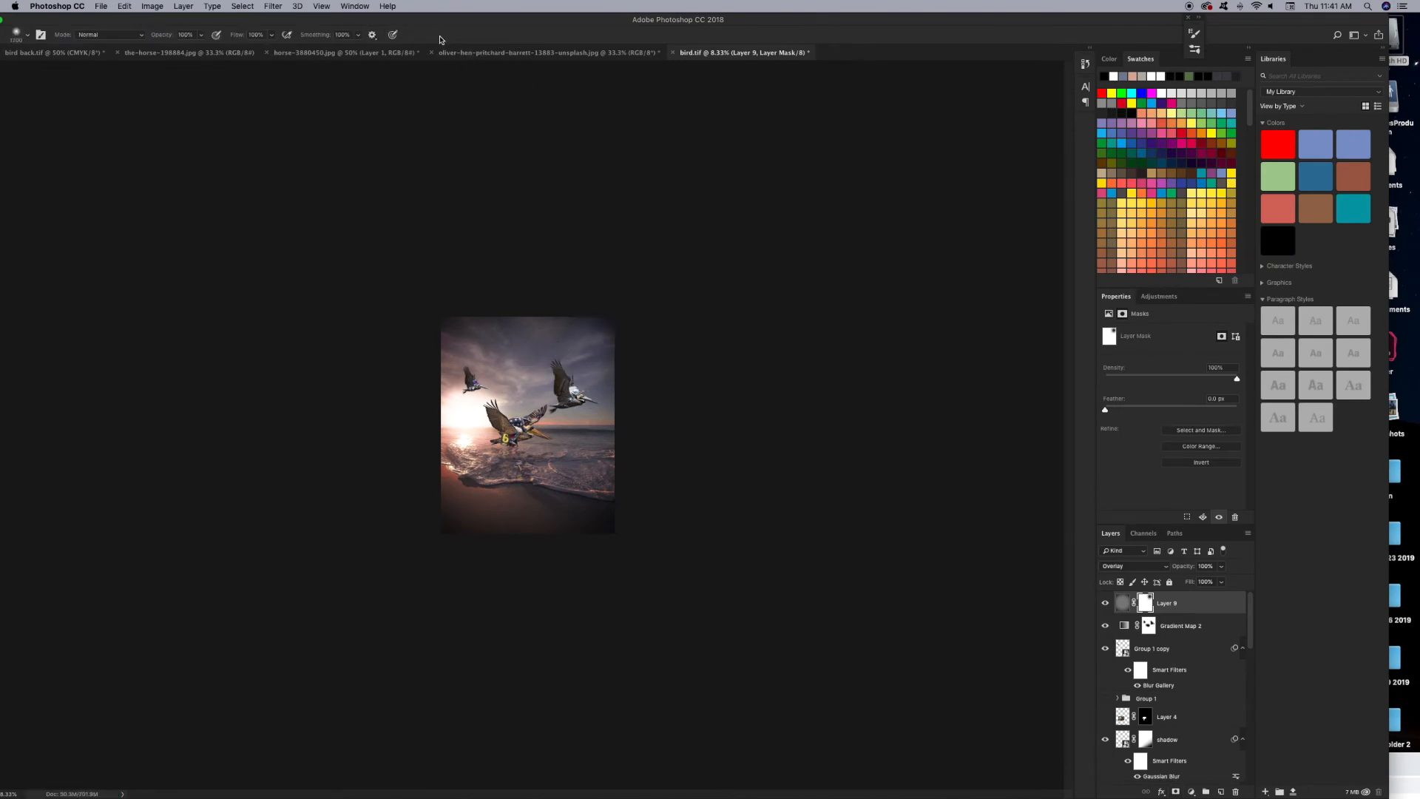
{"action": "mouse_move", "coordinate": [433, 24]}
{"action": "left_mouse_down"}
{"action": "mouse_move", "coordinate": [545, 23]}
{"action": "mouse_move", "coordinate": [530, 24]}
{"action": "left_mouse_up"}
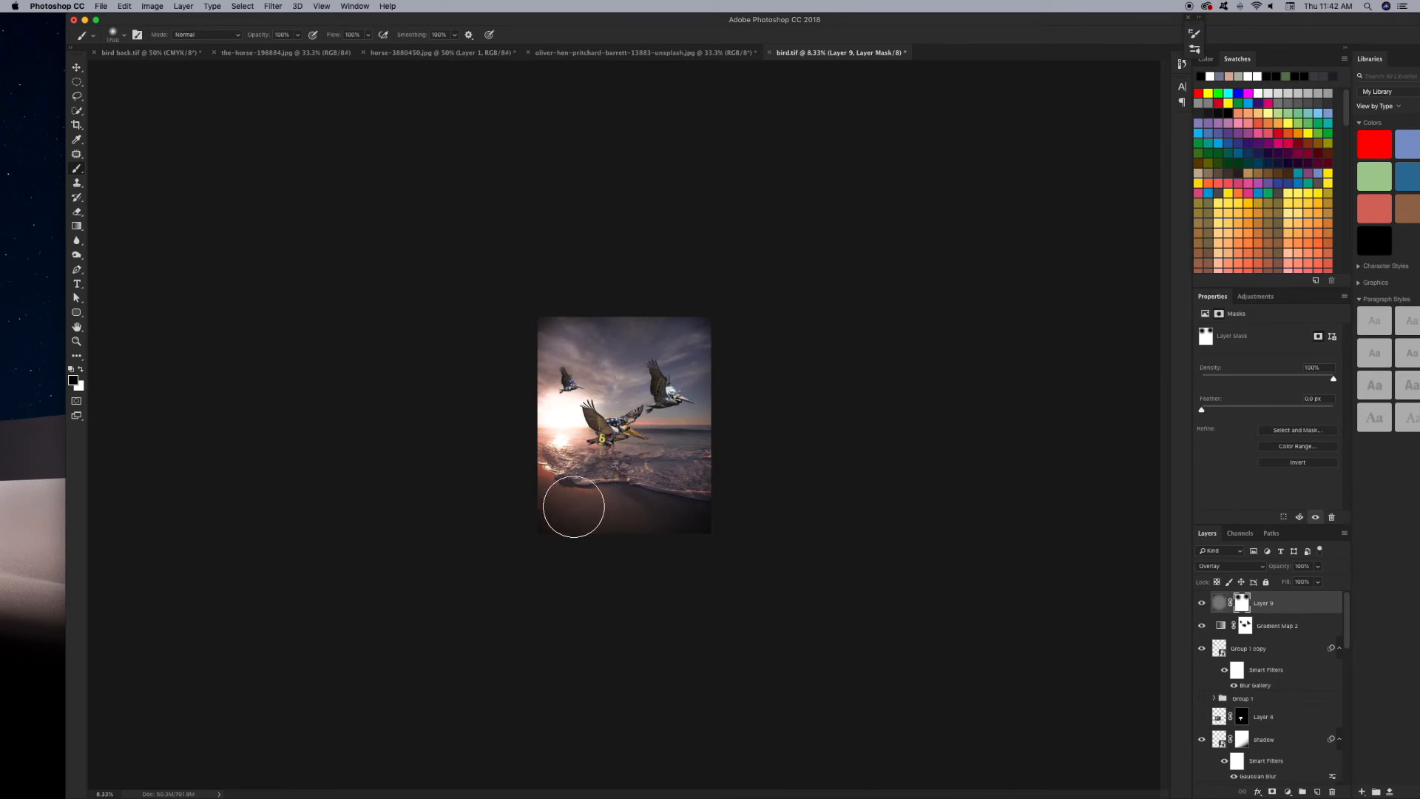
{"action": "left_click", "coordinate": [717, 538]}
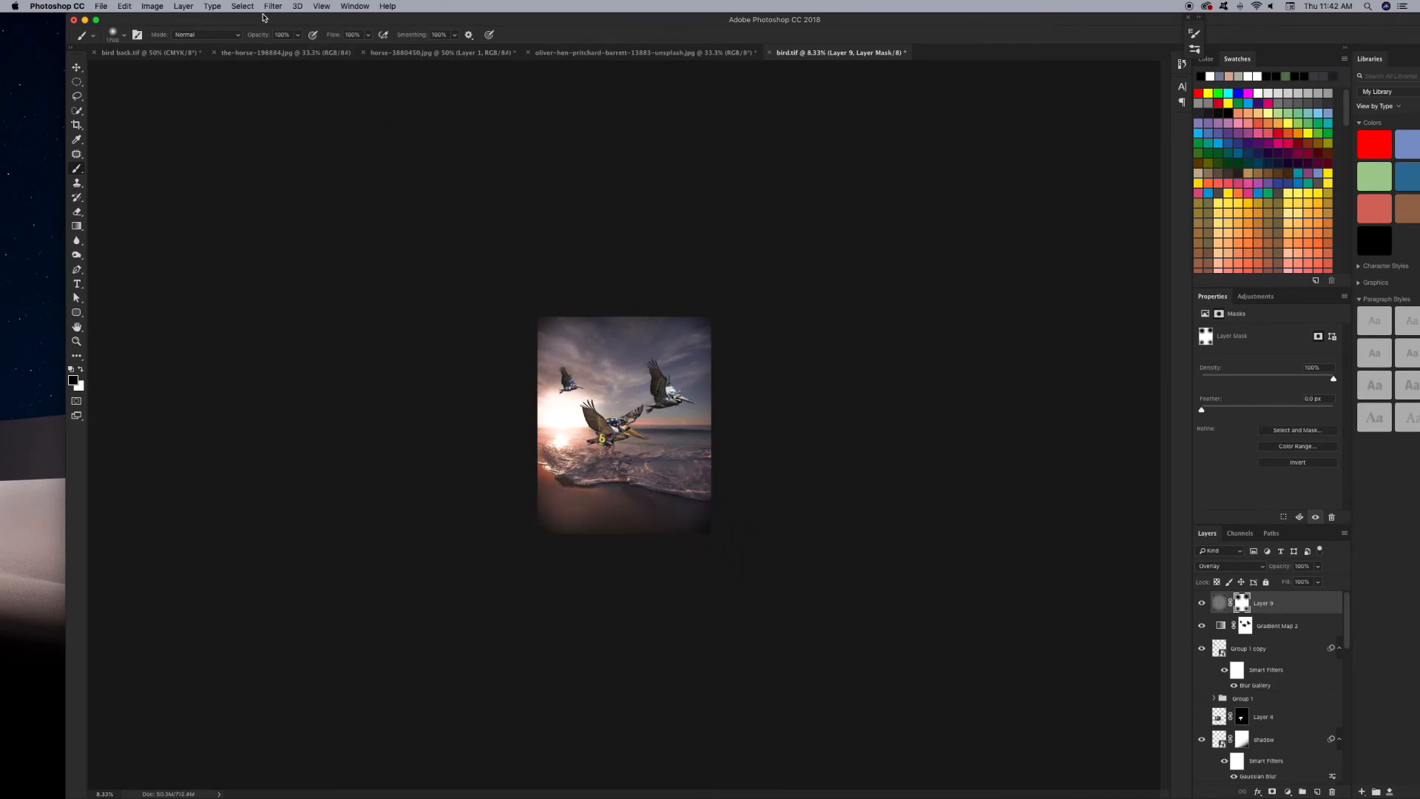
Adjust the brush opacity and paint along the bottom corners of the vignette mask to even out the edge.
{"action": "left_click_drag", "start_coordinate": [337, 52], "coordinate": [333, 52]}
{"action": "left_click", "coordinate": [296, 35]}
{"action": "left_click", "coordinate": [702, 524]}
{"action": "left_click_drag", "start_coordinate": [704, 526], "coordinate": [553, 515]}
{"action": "left_click", "coordinate": [79, 68]}
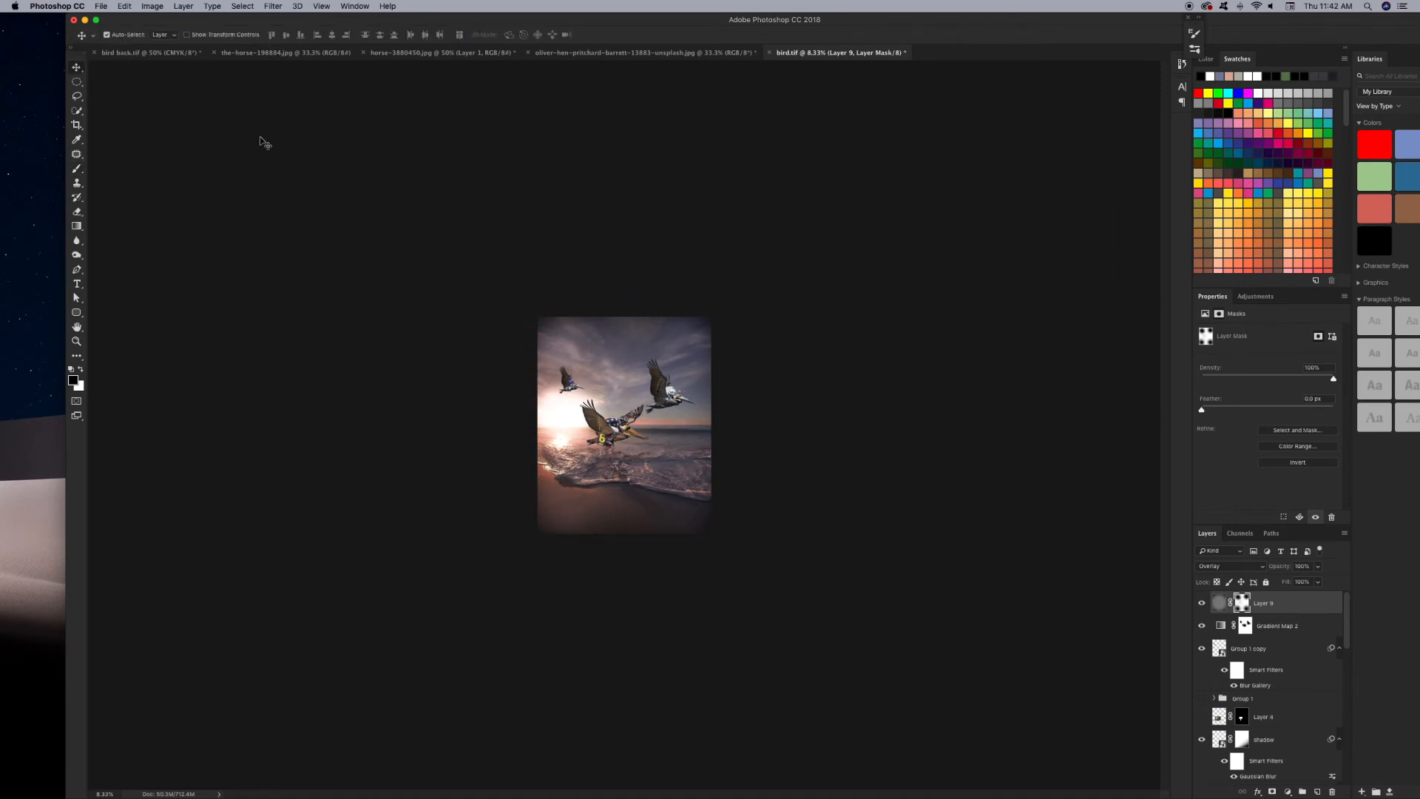
Examine the finished composite at several magnifications and review the layer stack below Gradient Map 2.
{"action": "key", "text": "super+plus"}
{"action": "key", "text": "super+plus"}
{"action": "key", "text": "super+plus"}
{"action": "key", "text": "super+plus"}
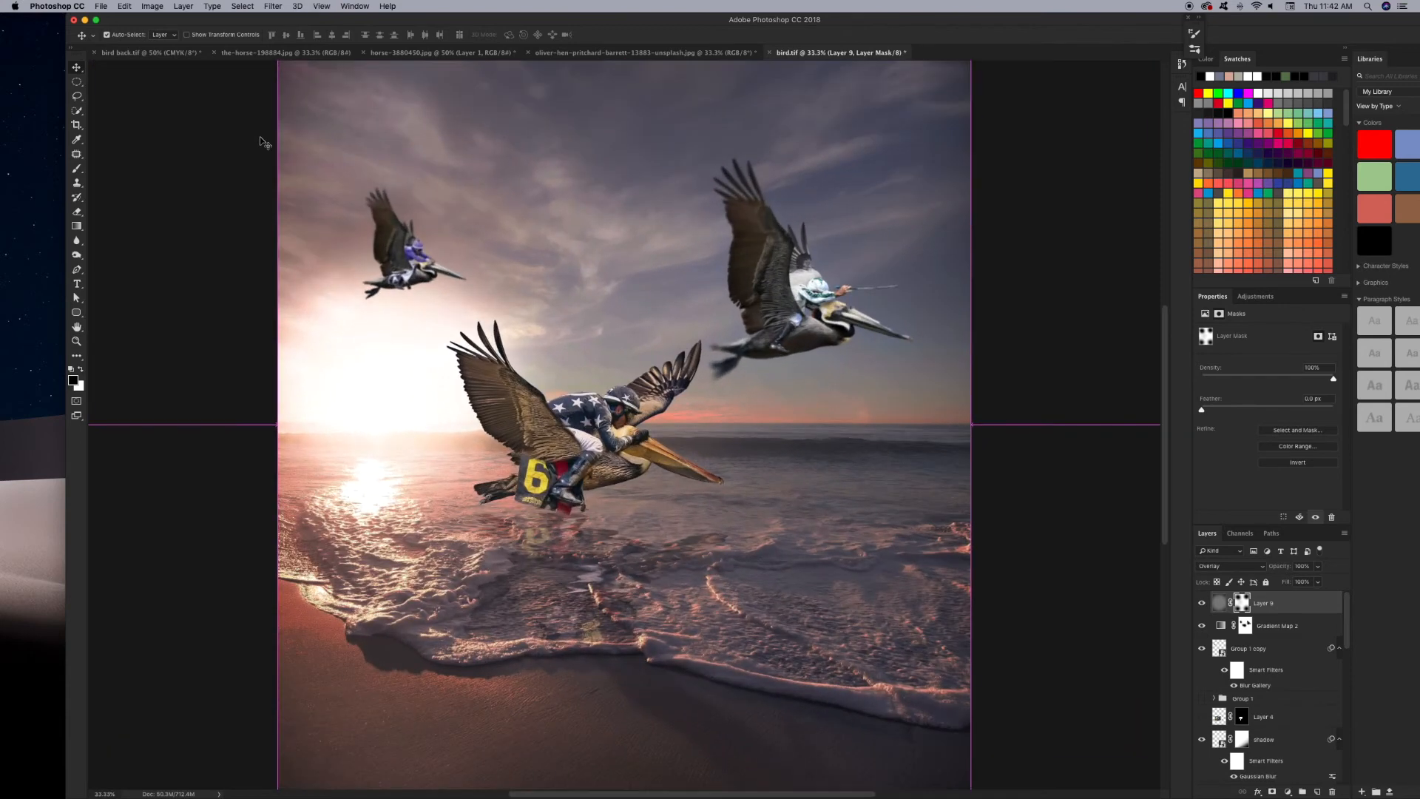
{"action": "key", "text": "super+minus"}
{"action": "key", "text": "super+minus"}
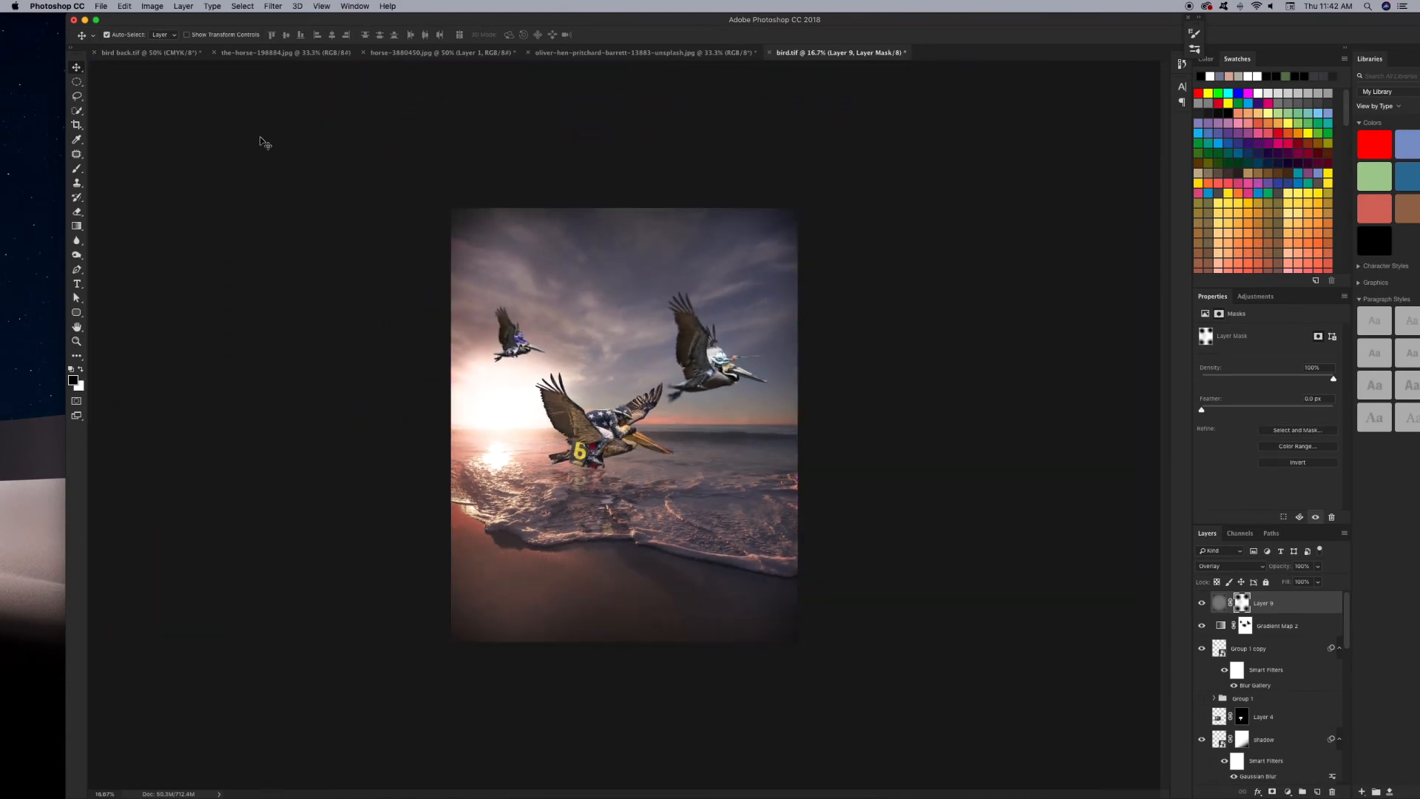
{"action": "key", "text": "super+minus"}
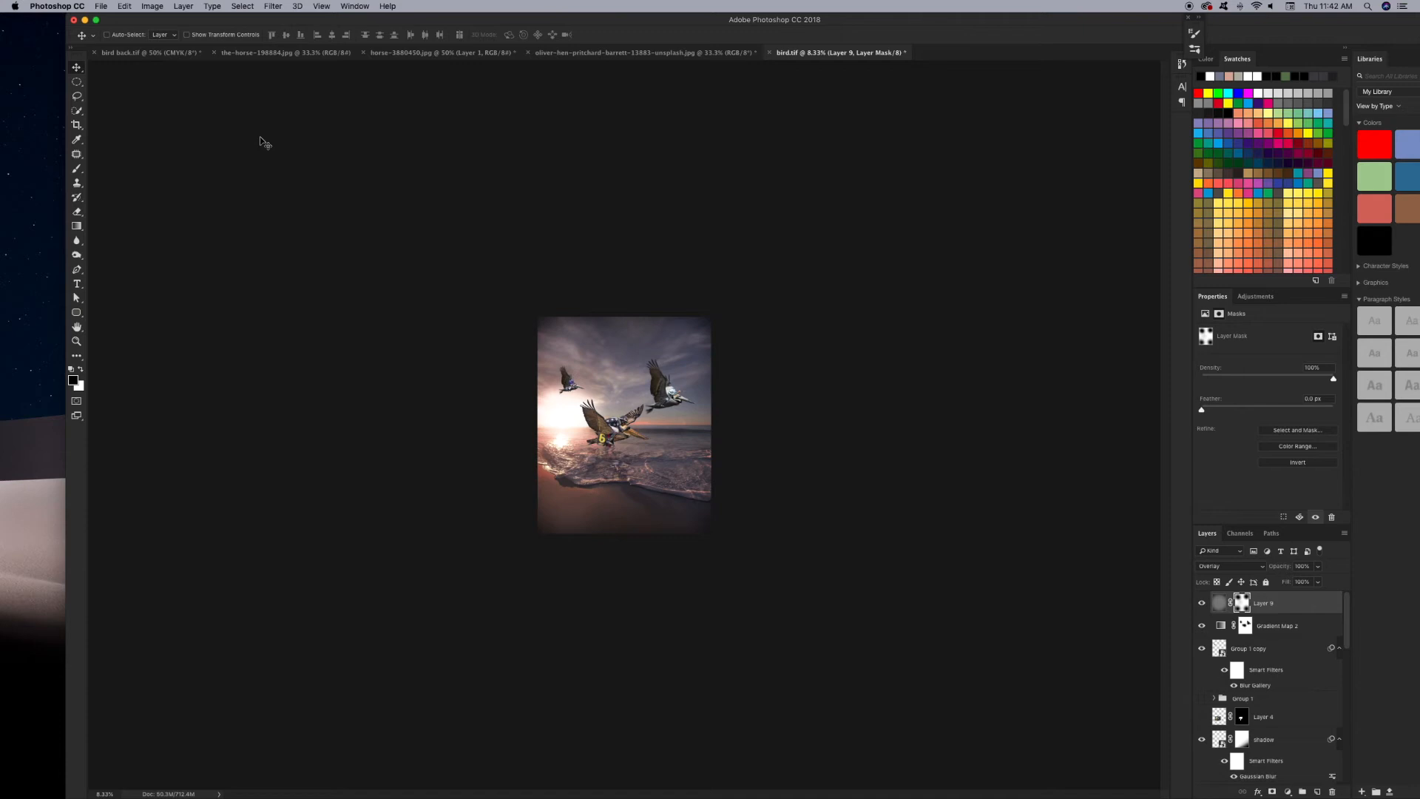
{"action": "left_click", "coordinate": [1222, 629]}
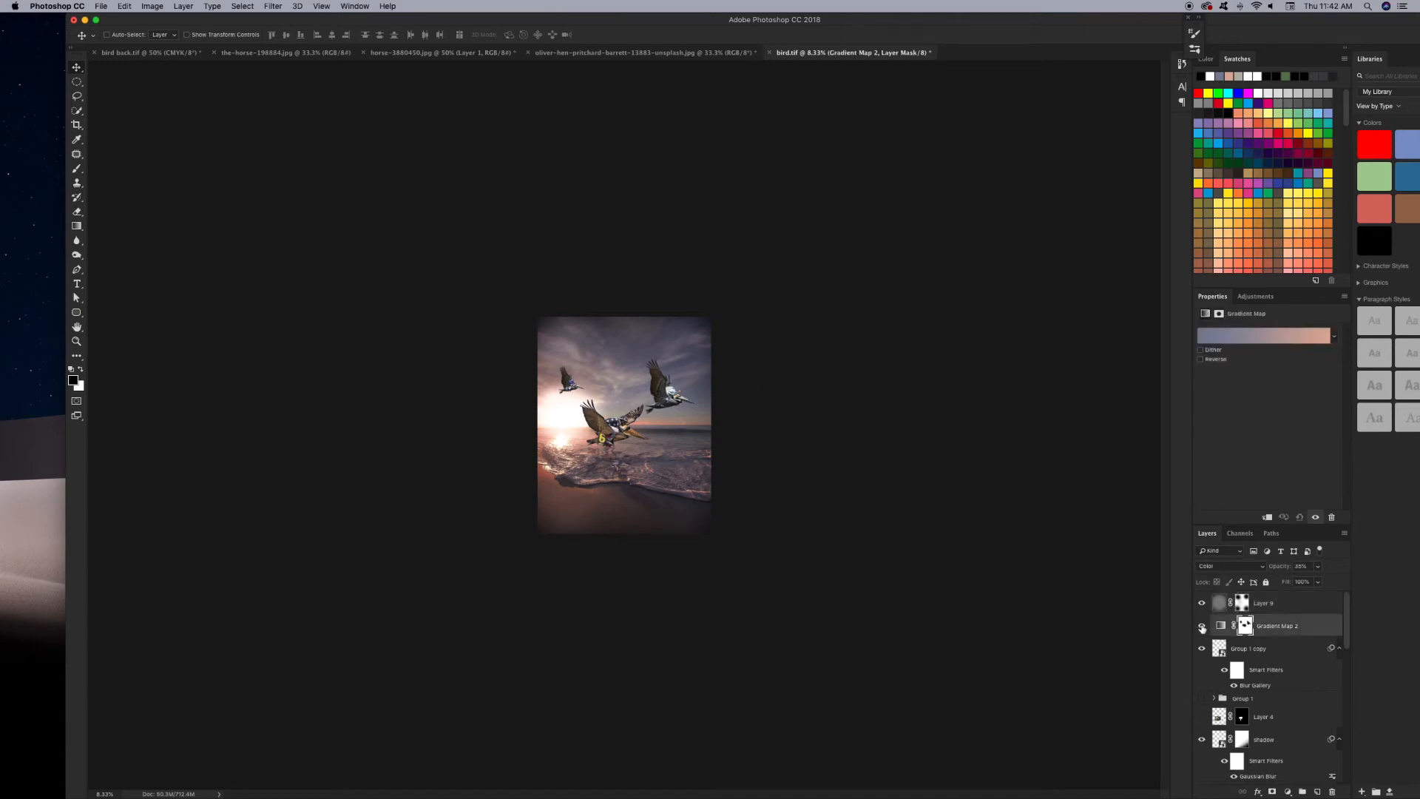
{"action": "scroll", "coordinate": [1265, 662], "scroll_direction": "down", "scroll_amount": 2}
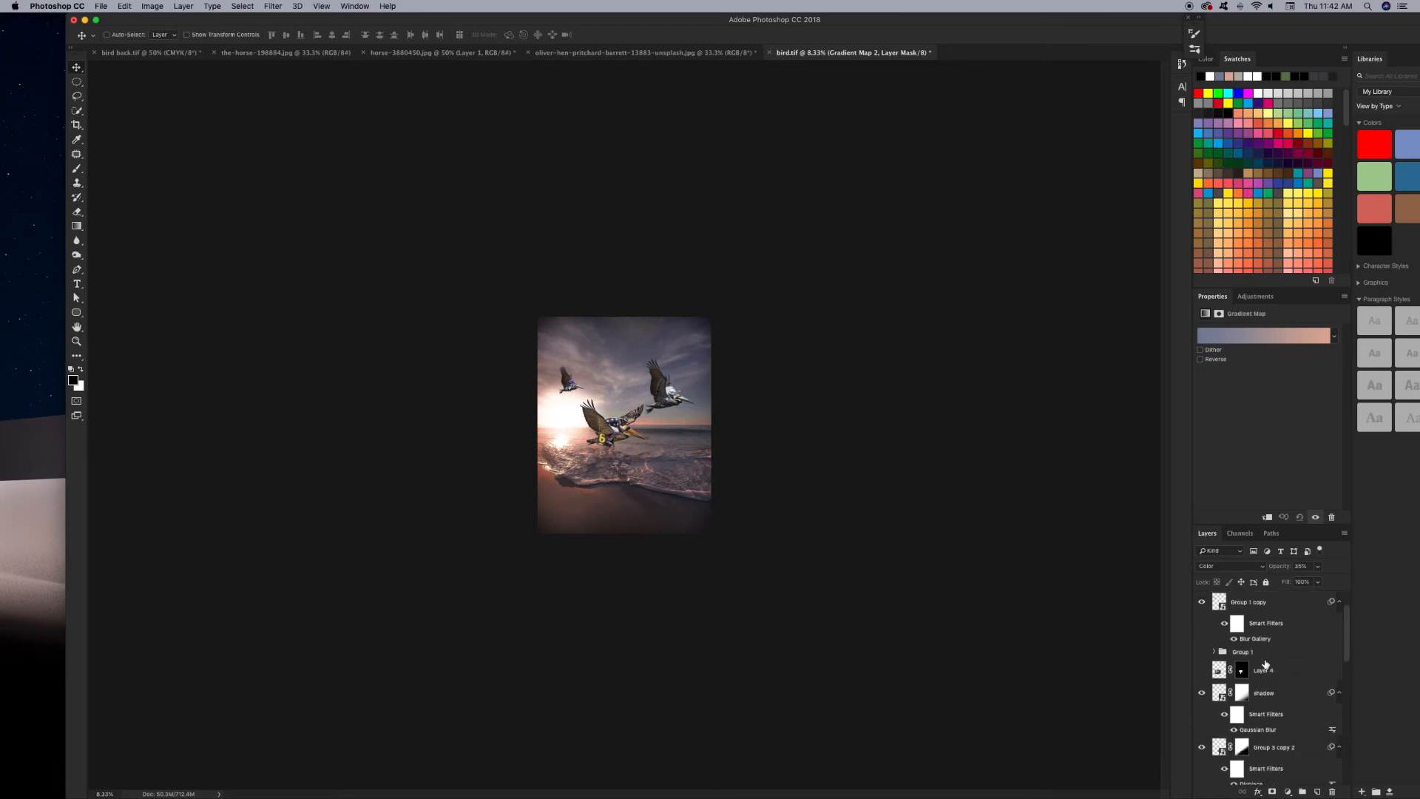
{"action": "scroll", "coordinate": [1268, 666], "scroll_direction": "down", "scroll_amount": 8}
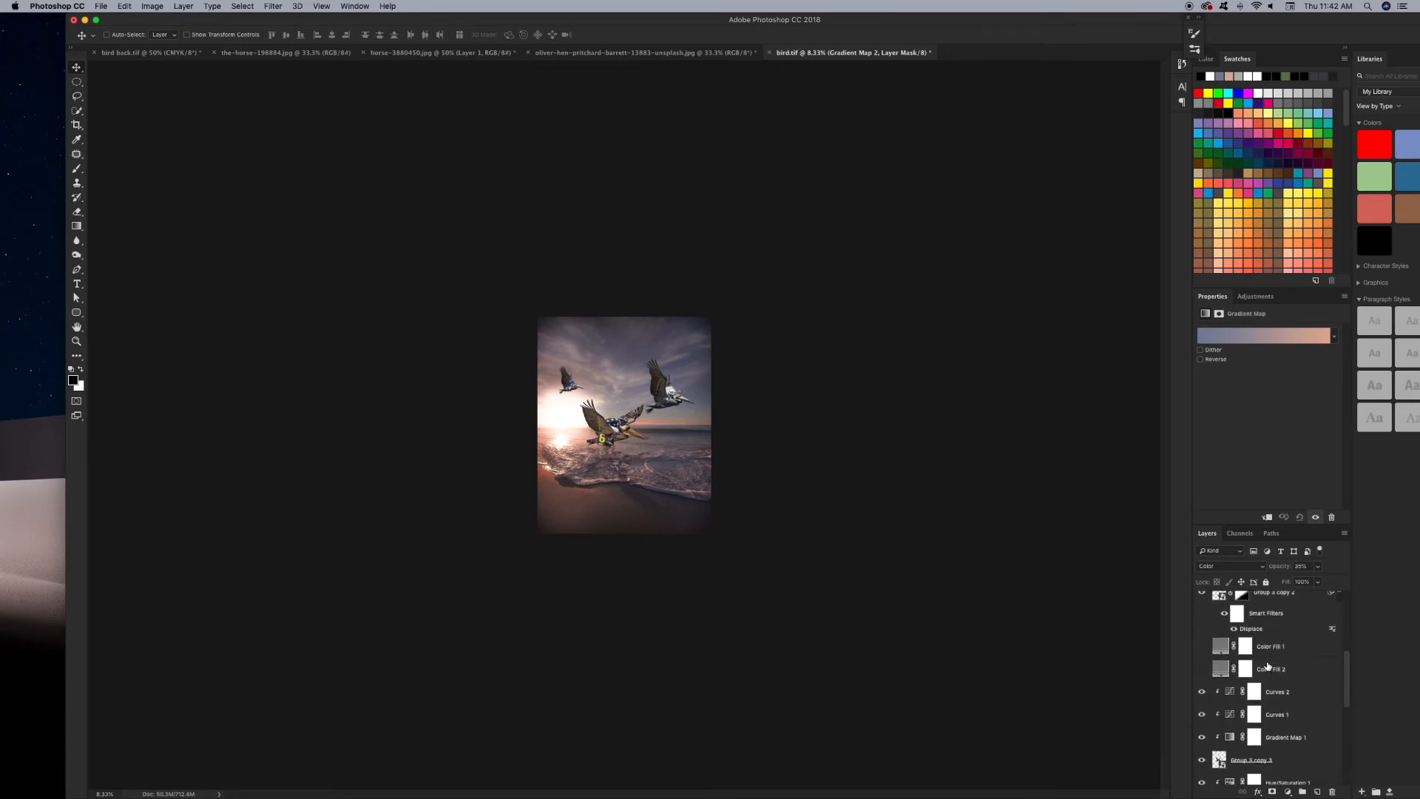
{"action": "scroll", "coordinate": [1268, 666], "scroll_direction": "up", "scroll_amount": 10}
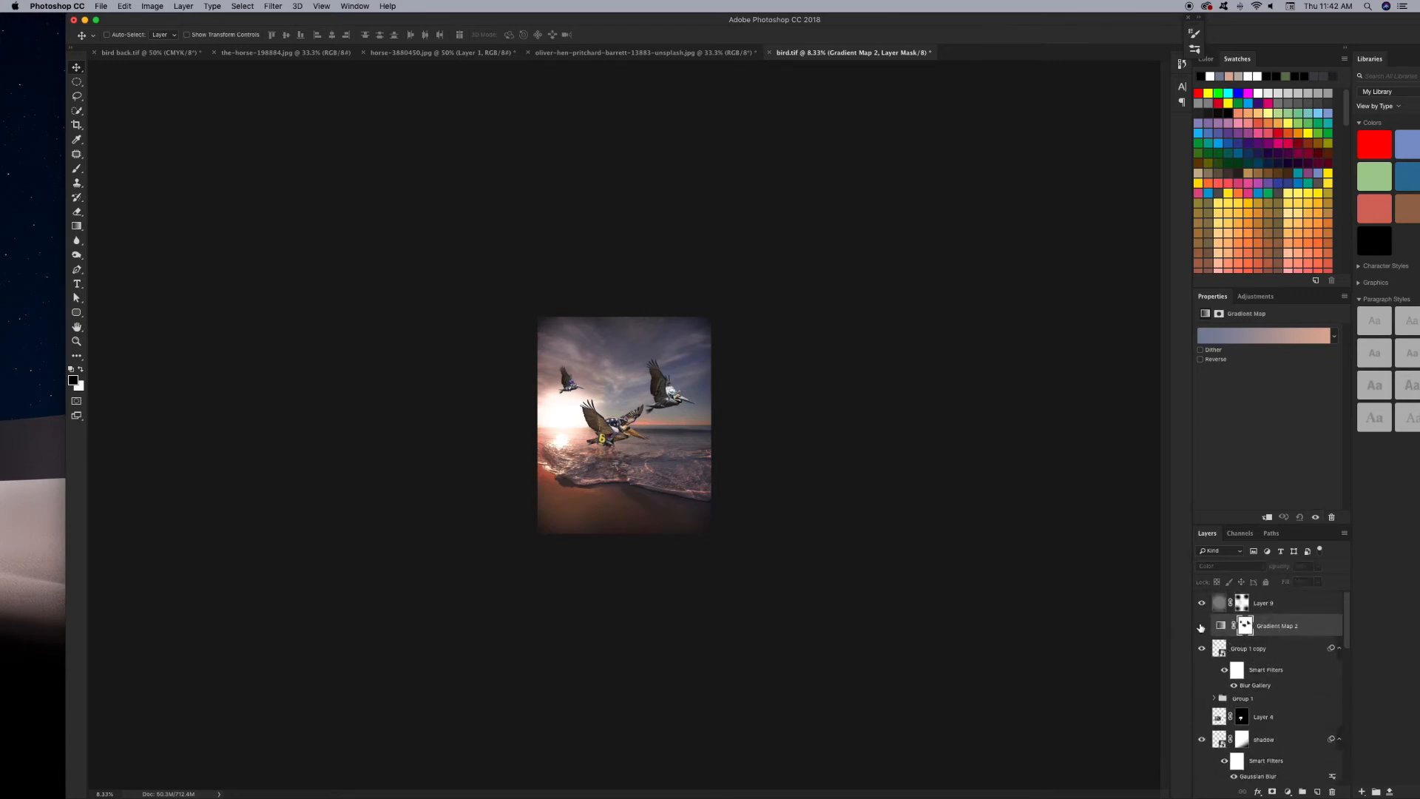
Fine-tune the opacity of Gradient Map 2 and compare the image with and without it.
{"action": "left_click", "coordinate": [1221, 626]}
{"action": "left_click", "coordinate": [1319, 567]}
{"action": "key", "text": "super+equal"}
{"action": "key", "text": "super+equal"}
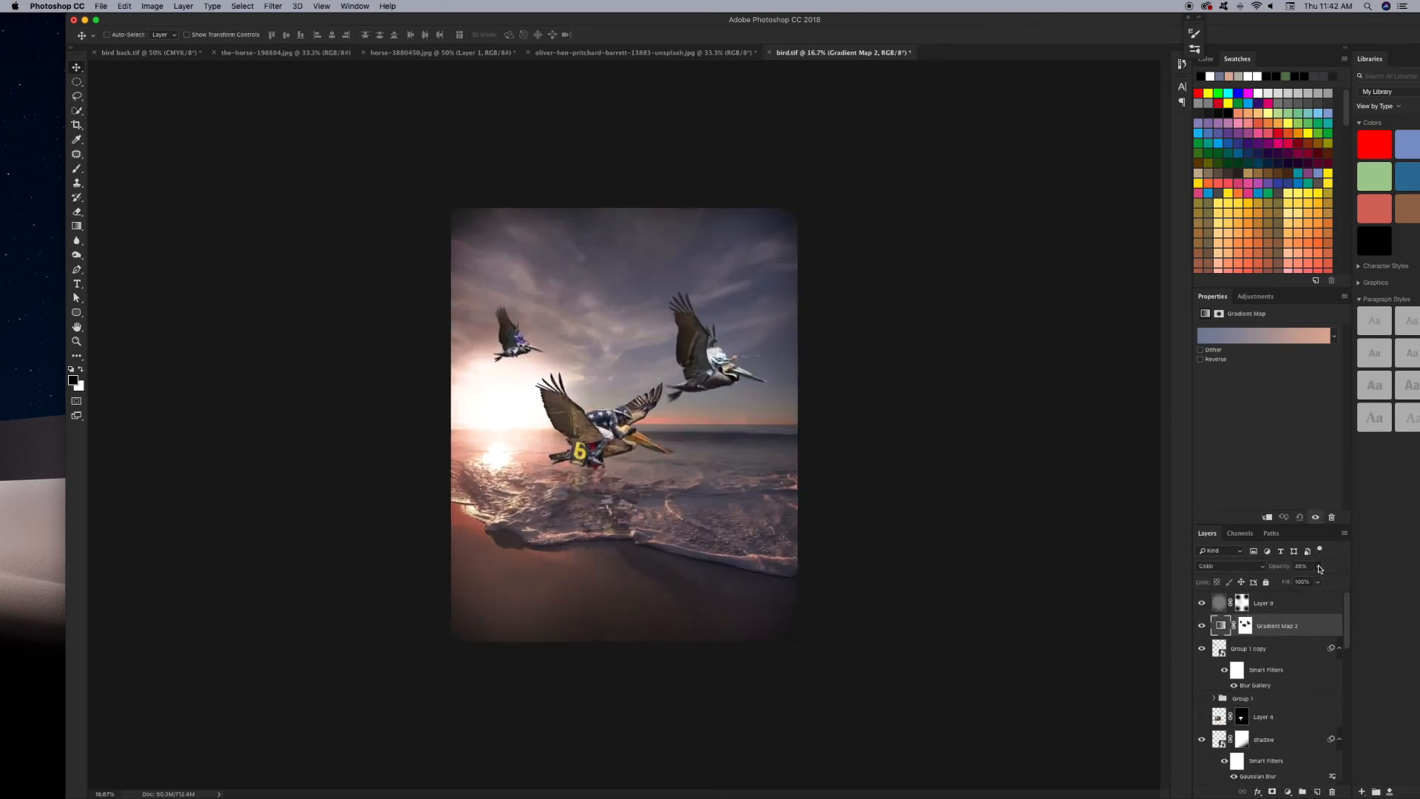
{"action": "left_click", "coordinate": [1319, 567]}
{"action": "left_click_drag", "start_coordinate": [1304, 582], "coordinate": [1303, 582]}
{"action": "left_click", "coordinate": [1202, 626]}
Add a Color Lookup adjustment above the gray vignette layer.
{"action": "left_click", "coordinate": [1235, 608]}
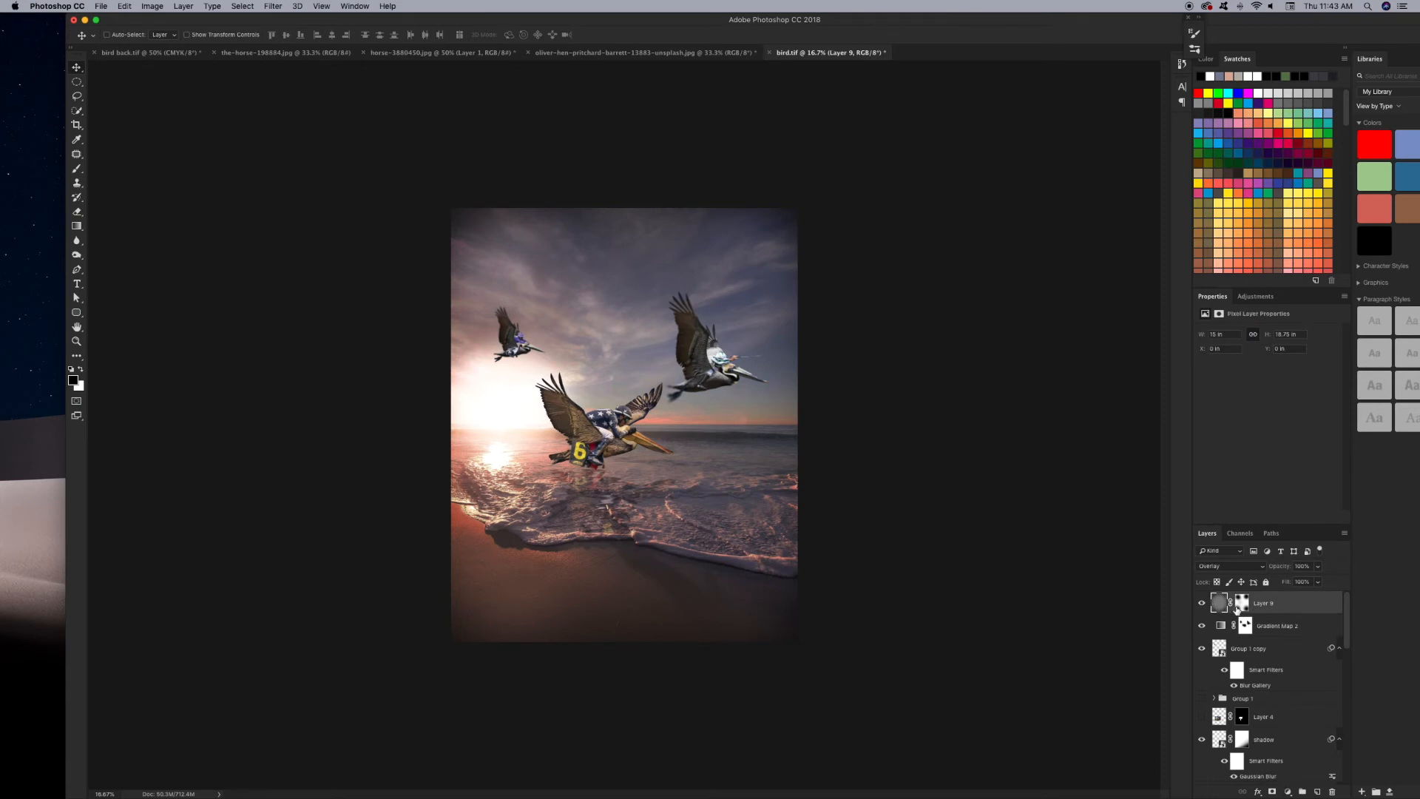
{"action": "left_click", "coordinate": [1290, 791]}
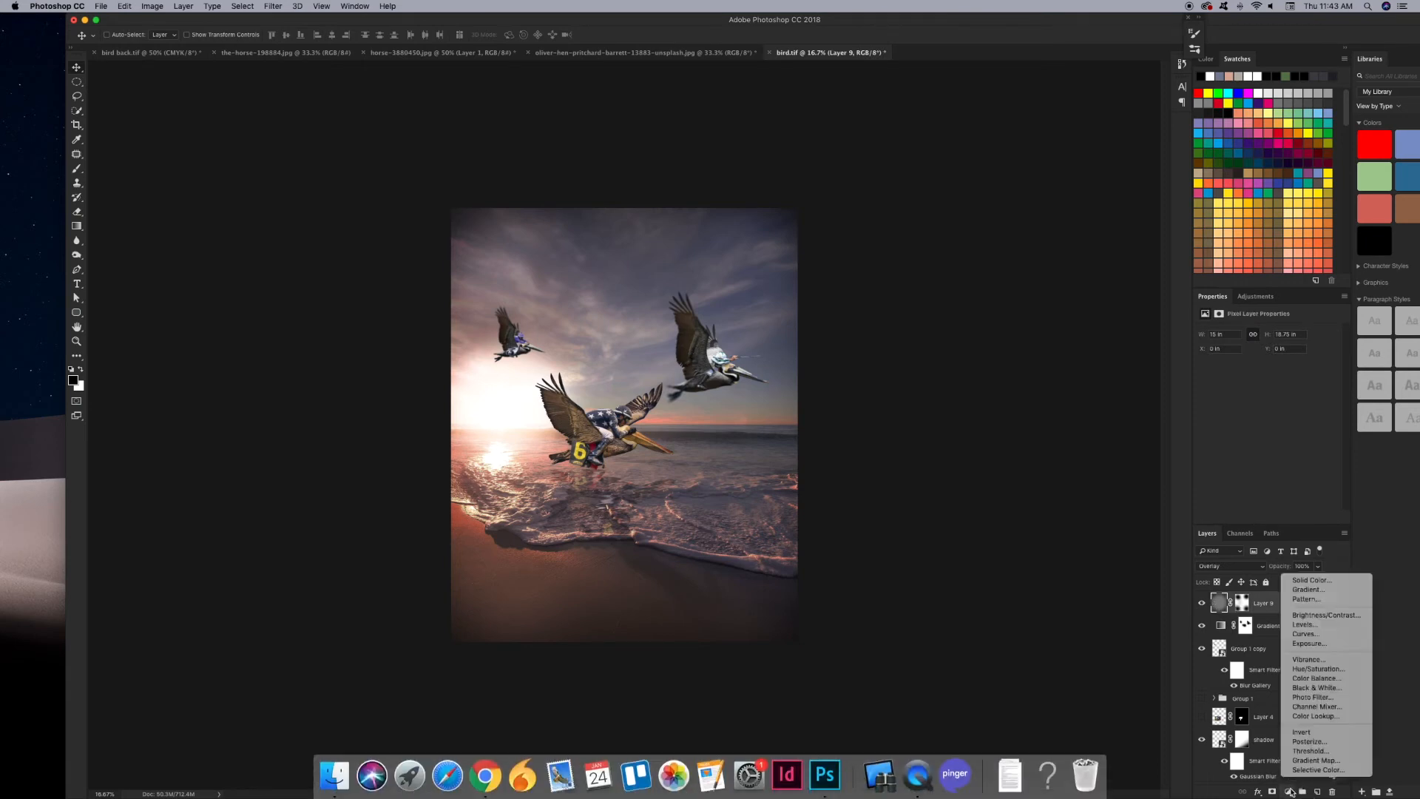
{"action": "left_click", "coordinate": [1323, 716]}
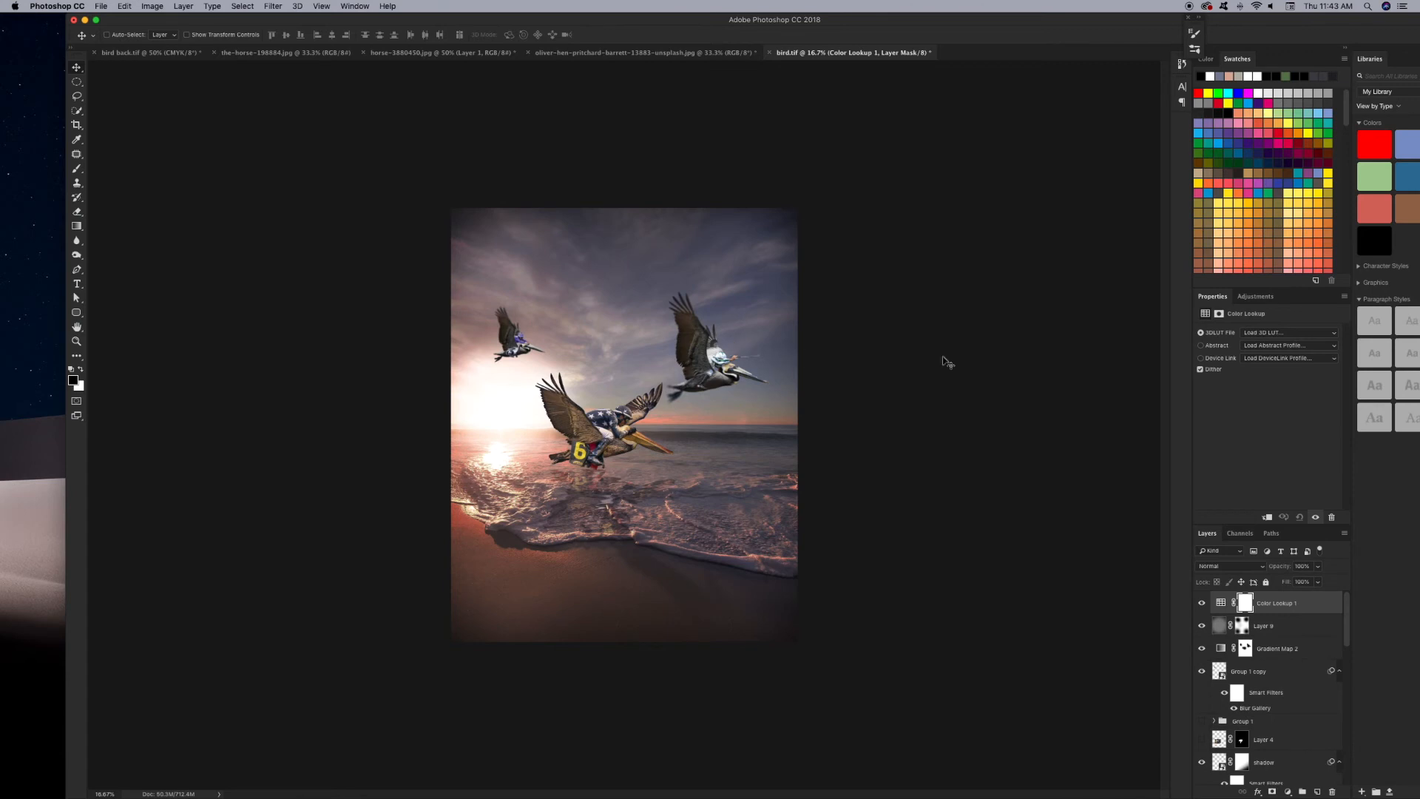
Try the 3Strip, Bleach Bypass, Candlelight and Crisp_Warm looks on the Color Lookup adjustment.
{"action": "left_click", "coordinate": [1277, 334]}
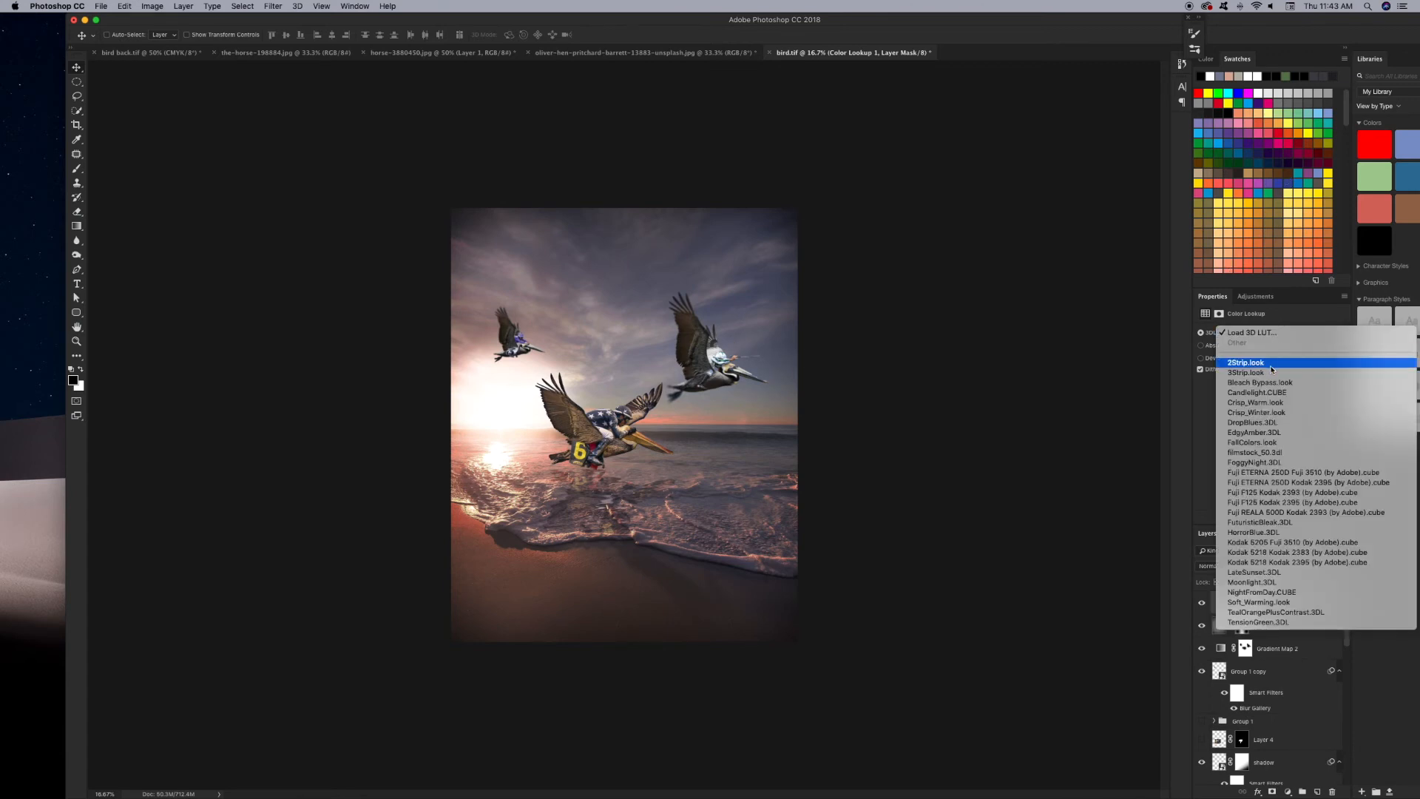
{"action": "left_click", "coordinate": [1257, 372]}
{"action": "left_click", "coordinate": [1276, 335]}
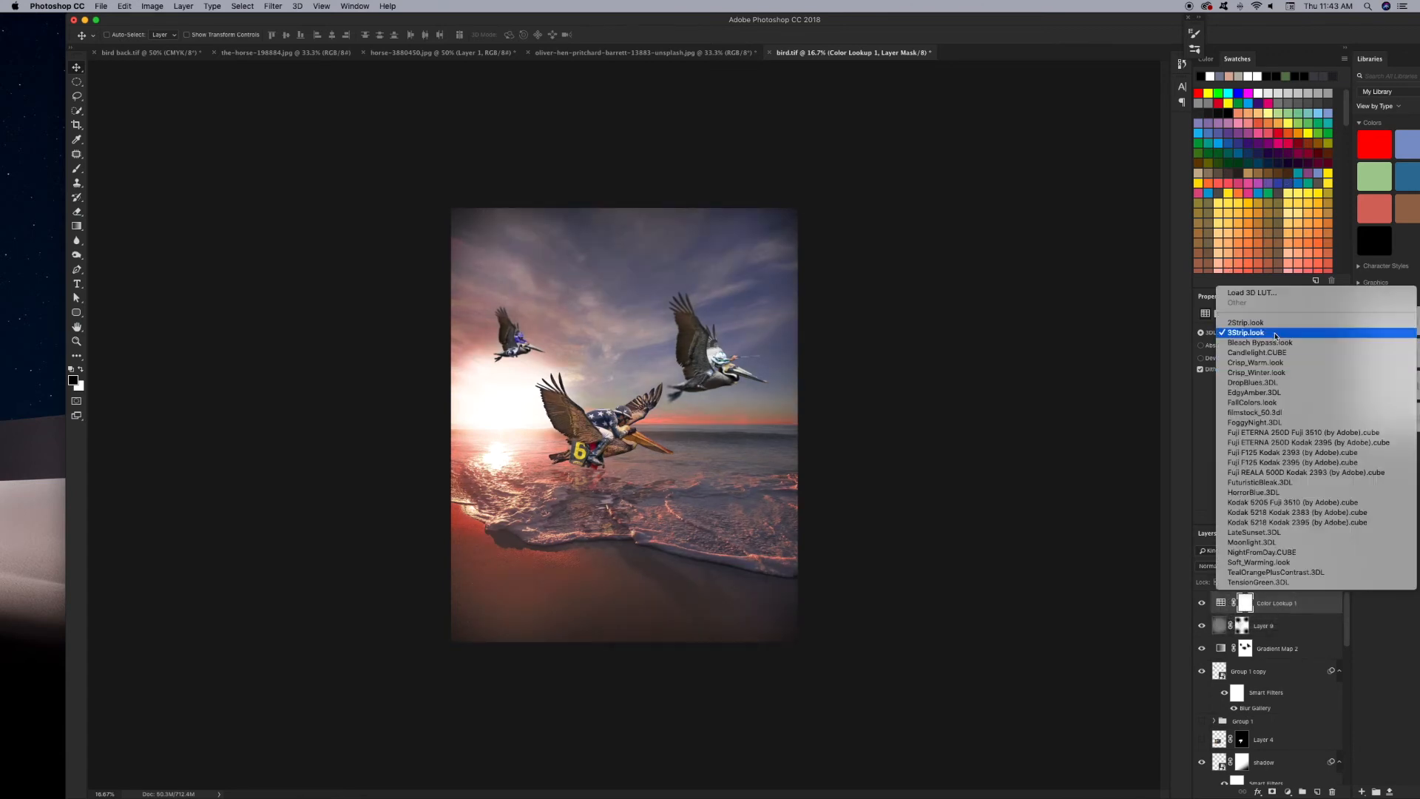
{"action": "left_click", "coordinate": [1273, 337]}
{"action": "left_click", "coordinate": [1273, 332]}
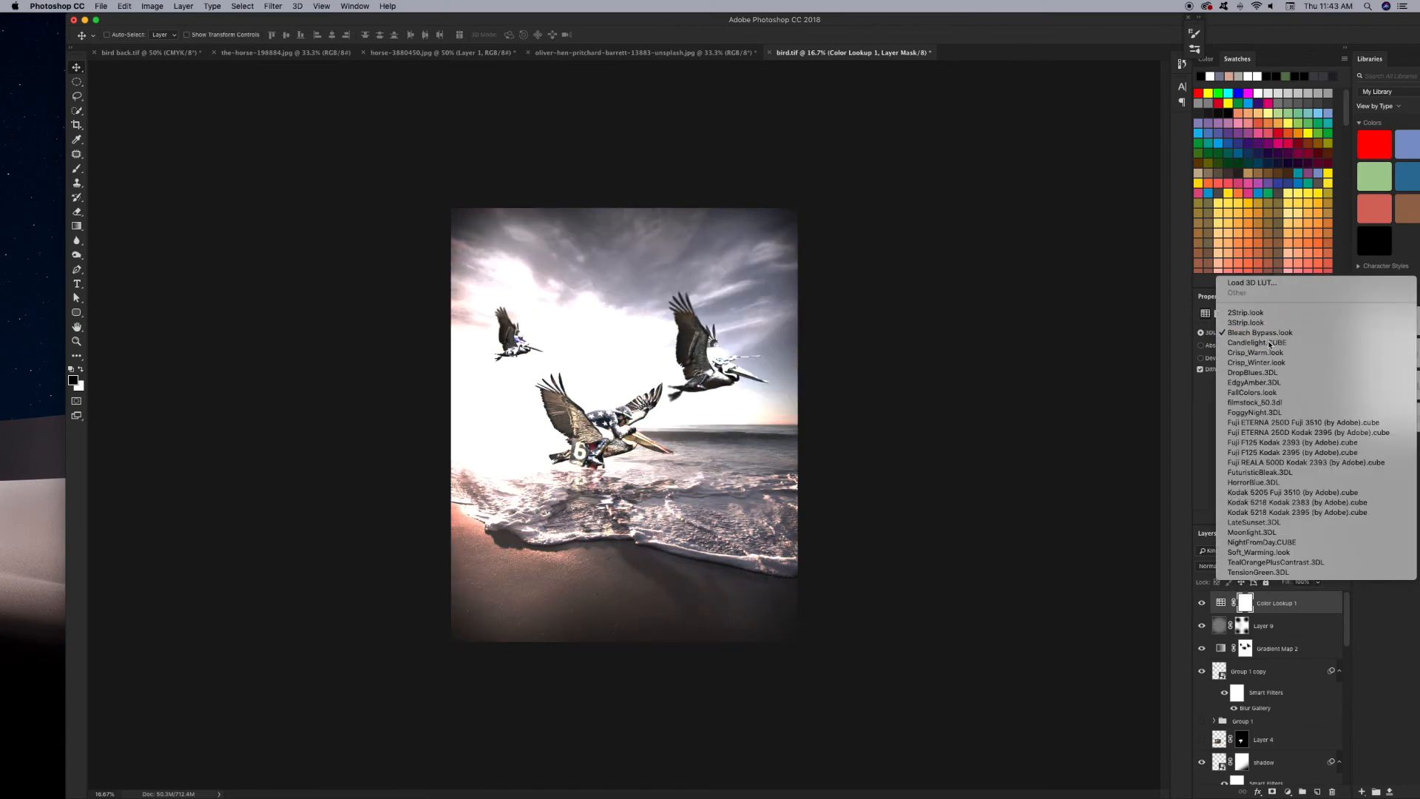
{"action": "left_click", "coordinate": [1270, 342]}
{"action": "left_click", "coordinate": [1270, 333]}
{"action": "left_click", "coordinate": [1270, 344]}
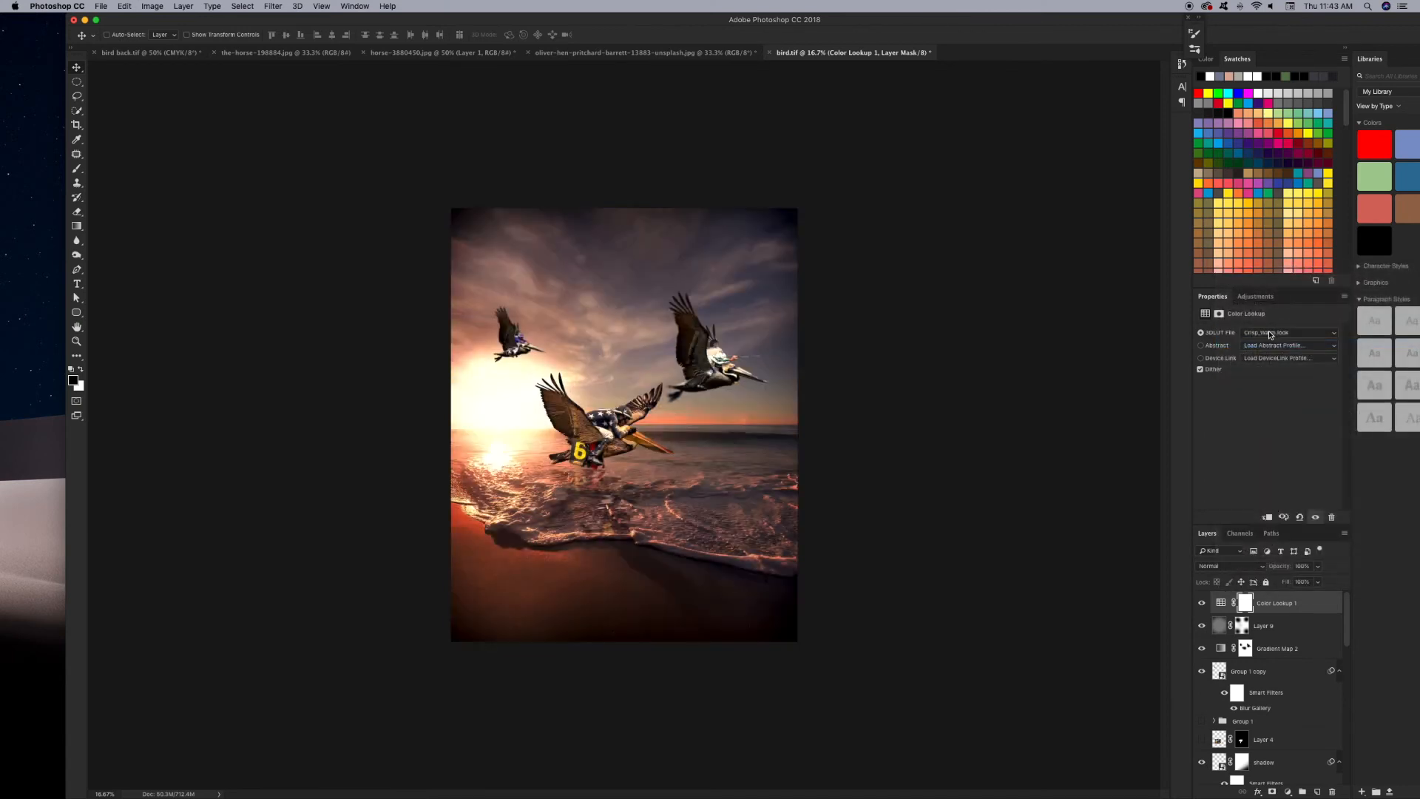
Try the Crisp_Winter, DropBlues, EdgyAmber and FallColors looks on the Color Lookup adjustment.
{"action": "left_click", "coordinate": [1270, 333]}
{"action": "left_click", "coordinate": [1270, 343]}
{"action": "left_click", "coordinate": [1271, 333]}
{"action": "left_click", "coordinate": [1270, 343]}
{"action": "left_click", "coordinate": [1269, 334]}
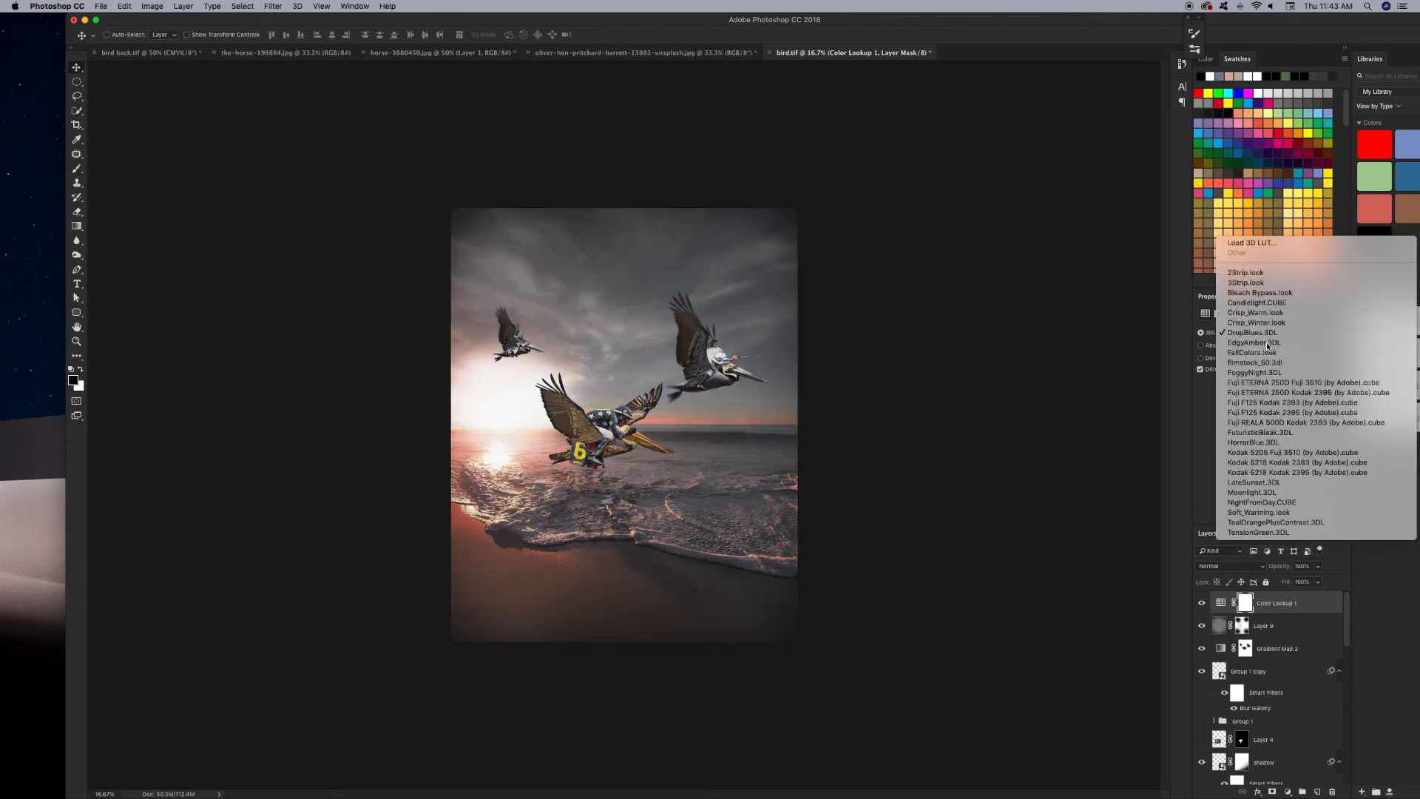
{"action": "left_click", "coordinate": [1267, 343]}
{"action": "left_click", "coordinate": [1270, 333]}
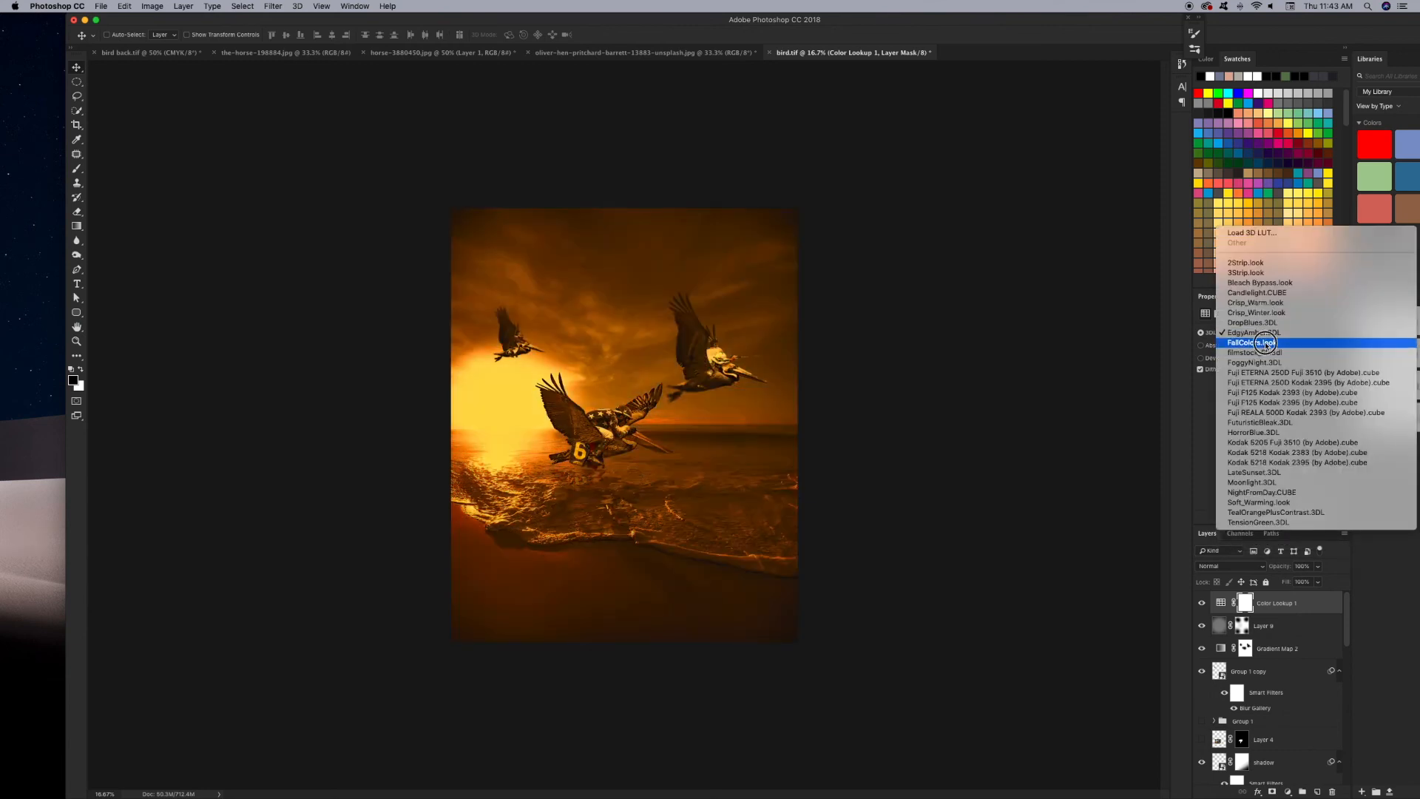
{"action": "left_click", "coordinate": [1270, 343]}
Try the filmstock_50, FoggyNight and Fuji ETERNA 250D Fuji 3510 looks on the Color Lookup adjustment.
{"action": "left_click", "coordinate": [1270, 333]}
{"action": "left_click", "coordinate": [1270, 342]}
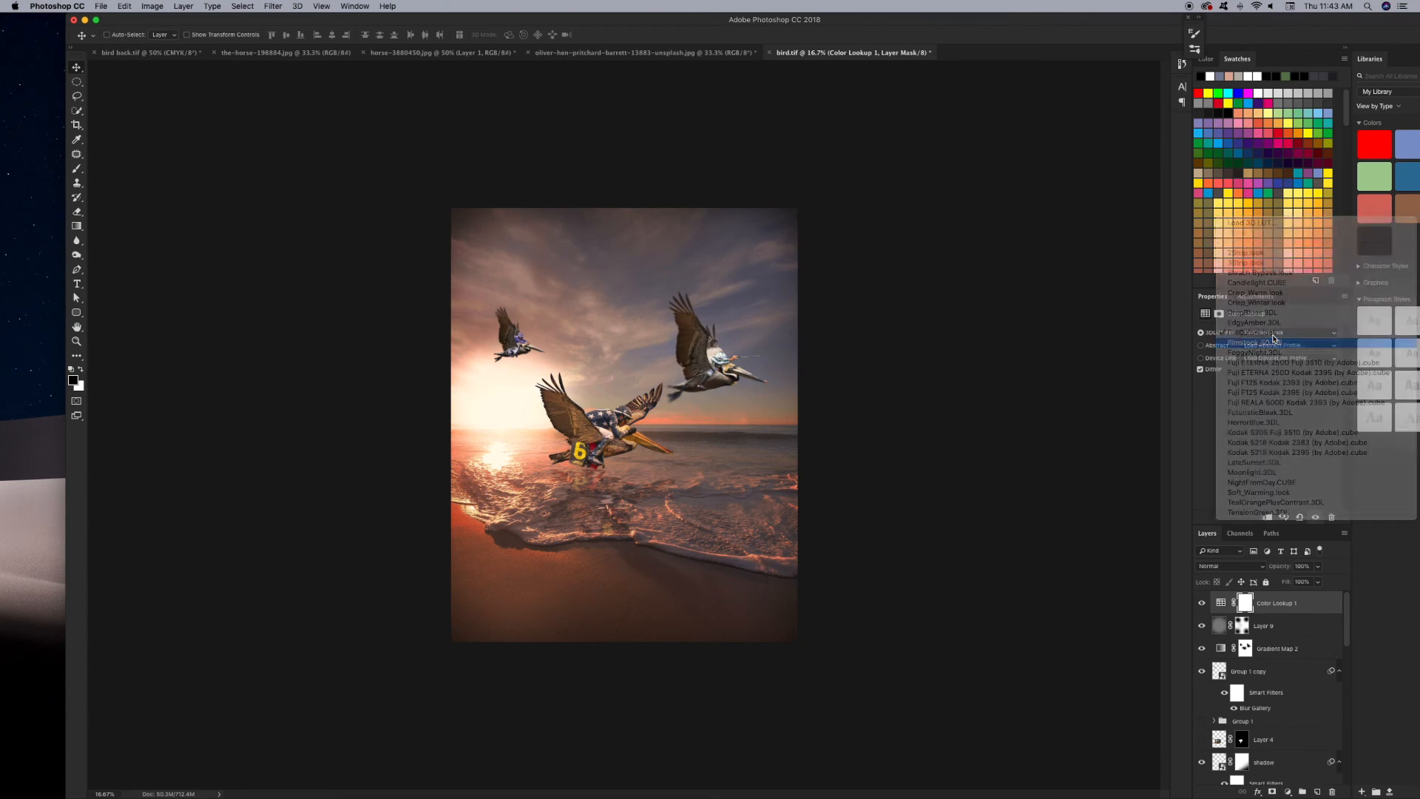
{"action": "left_click", "coordinate": [1271, 333]}
{"action": "left_click", "coordinate": [1270, 342]}
{"action": "left_click", "coordinate": [1271, 333]}
{"action": "left_click", "coordinate": [1270, 342]}
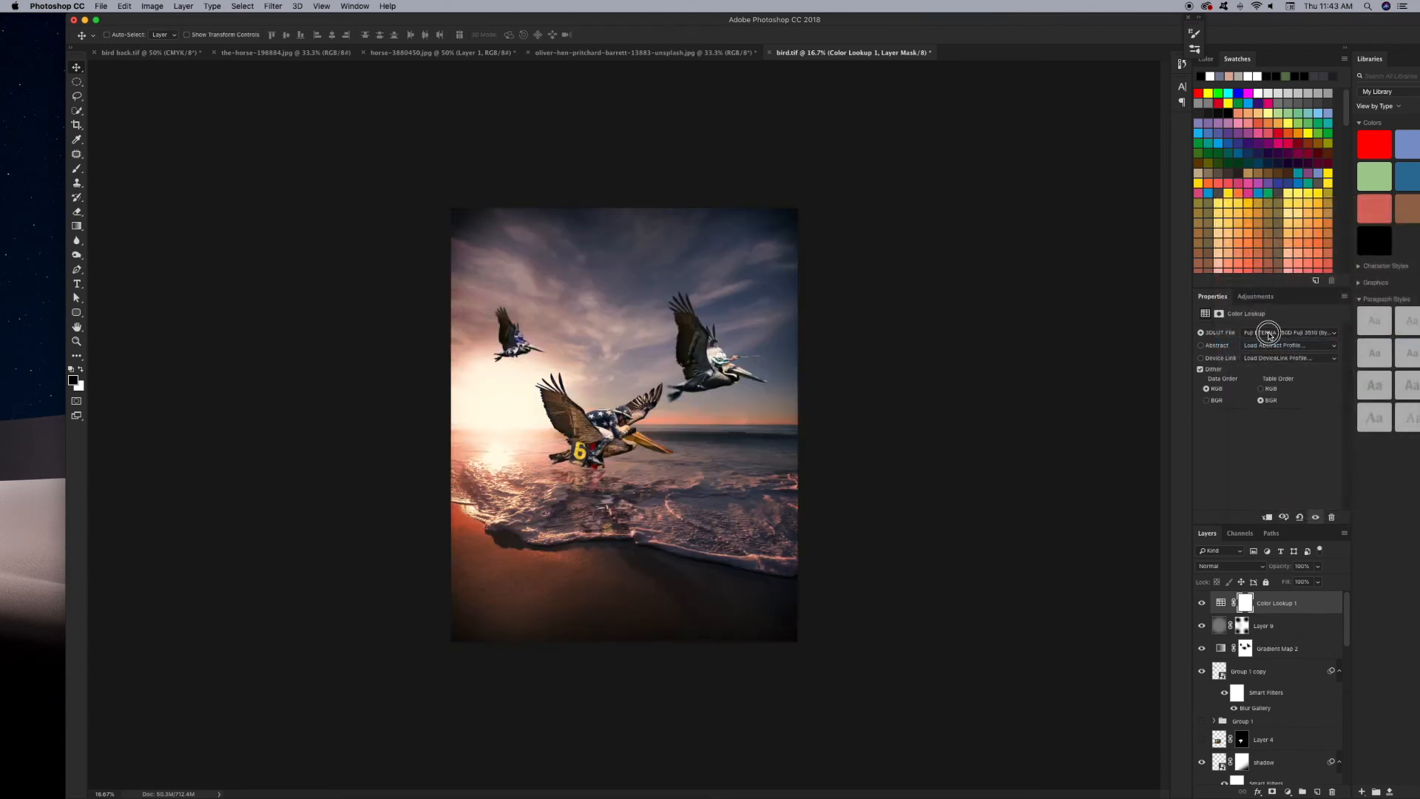
Apply the FoggyNight.3DL look and lower the Color Lookup layer's opacity to 7%.
{"action": "left_click", "coordinate": [1270, 332]}
{"action": "left_click", "coordinate": [1269, 329]}
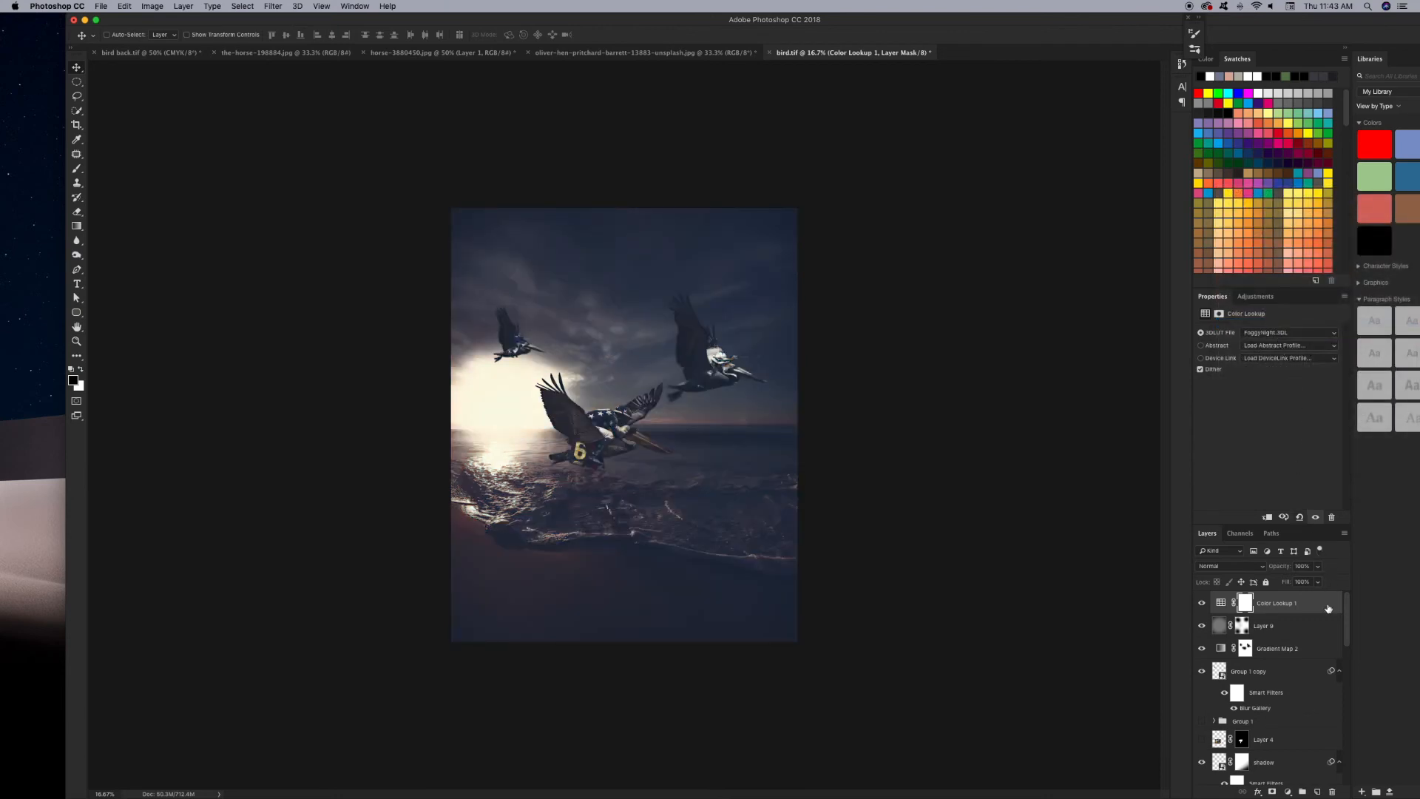
{"action": "left_click", "coordinate": [1318, 565]}
{"action": "left_click_drag", "start_coordinate": [1320, 579], "coordinate": [1266, 581]}
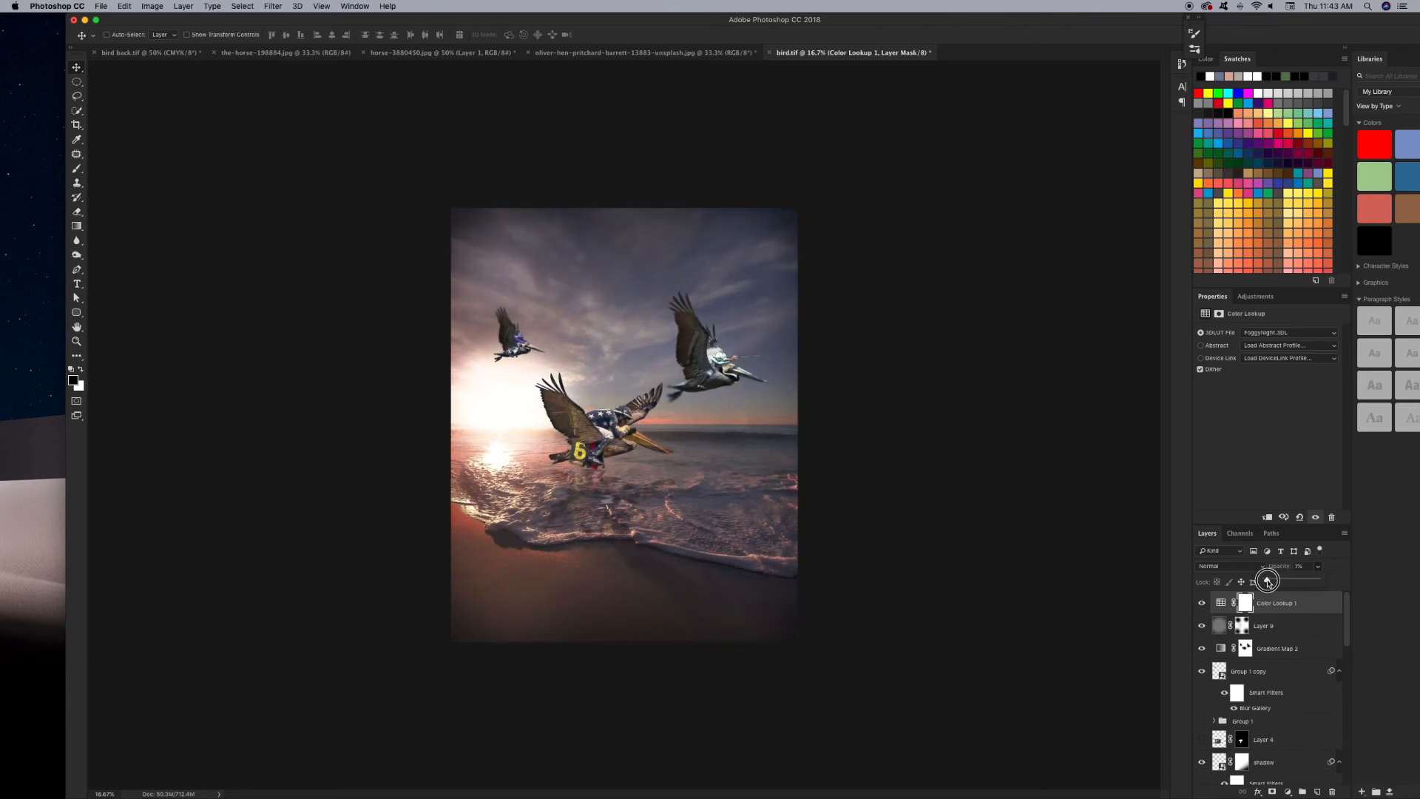
Compare the image with and without the Color Lookup 1 layer and check the overall look at different sizes.
{"action": "left_click", "coordinate": [1200, 604]}
{"action": "left_click", "coordinate": [1201, 603]}
{"action": "key", "text": "super+equal"}
{"action": "key", "text": "super+equal"}
{"action": "key", "text": "super+minus"}
{"action": "key", "text": "super+minus"}
{"action": "key", "text": "super+minus"}
{"action": "key", "text": "super+minus"}
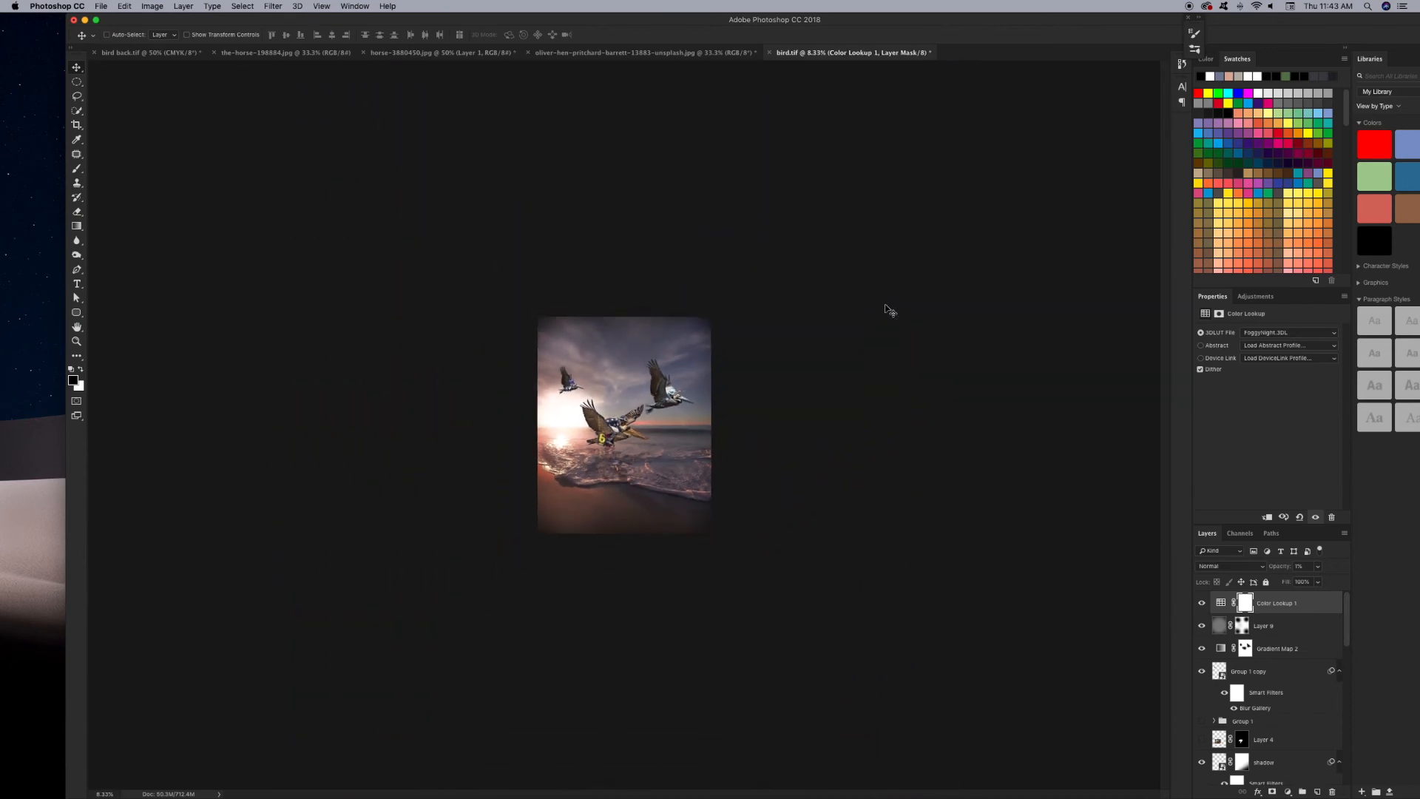
Lower the opacity of the Overlay vignette layer, Layer 9, to 43% and compare the image with and without it.
{"action": "left_click", "coordinate": [1202, 626]}
{"action": "left_click", "coordinate": [1203, 627]}
{"action": "left_click", "coordinate": [1227, 628]}
{"action": "left_click", "coordinate": [1317, 566]}
{"action": "left_click_drag", "start_coordinate": [1300, 581], "coordinate": [1289, 580]}
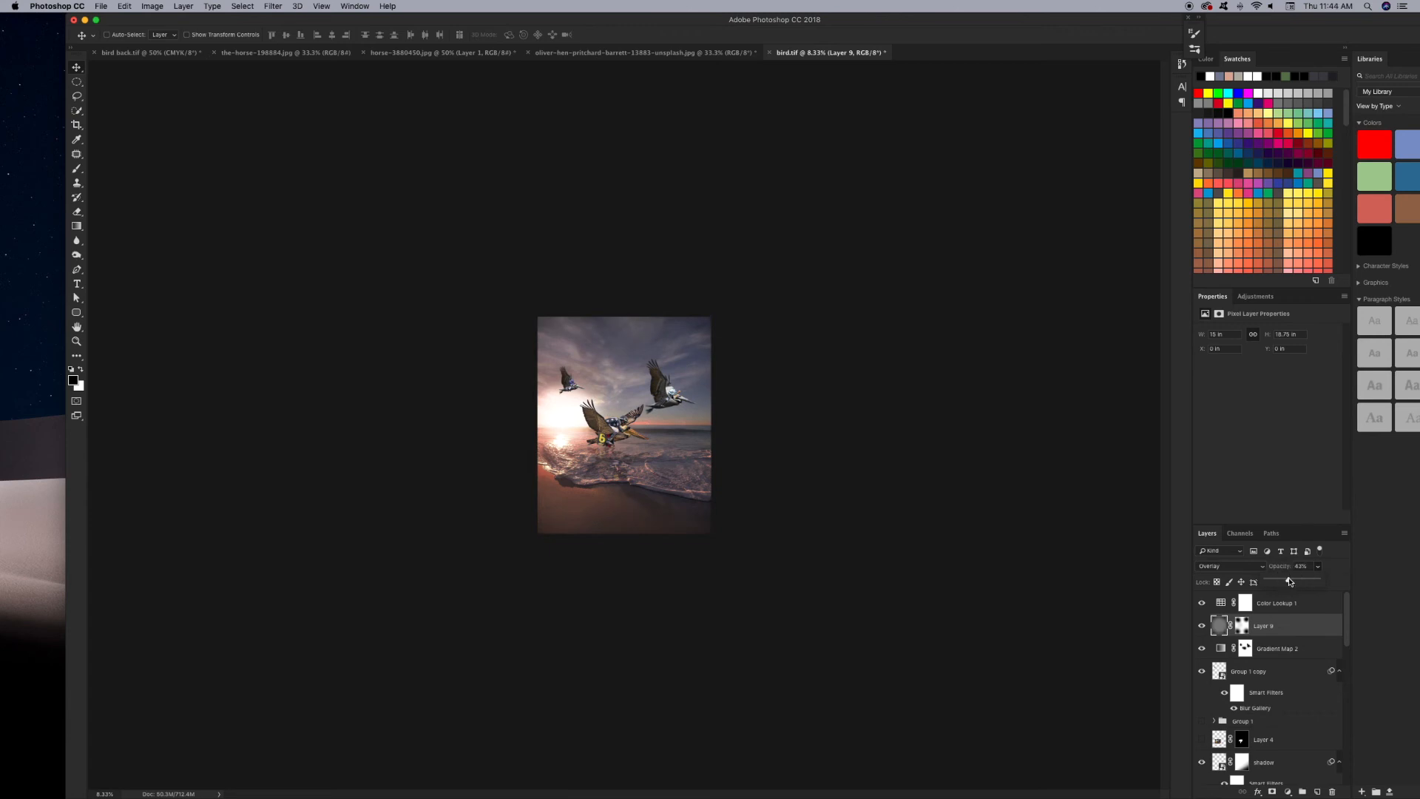
{"action": "left_click", "coordinate": [1202, 627]}
{"action": "left_click", "coordinate": [1202, 627]}
{"action": "key", "text": "super+equal"}
{"action": "key", "text": "super+equal"}
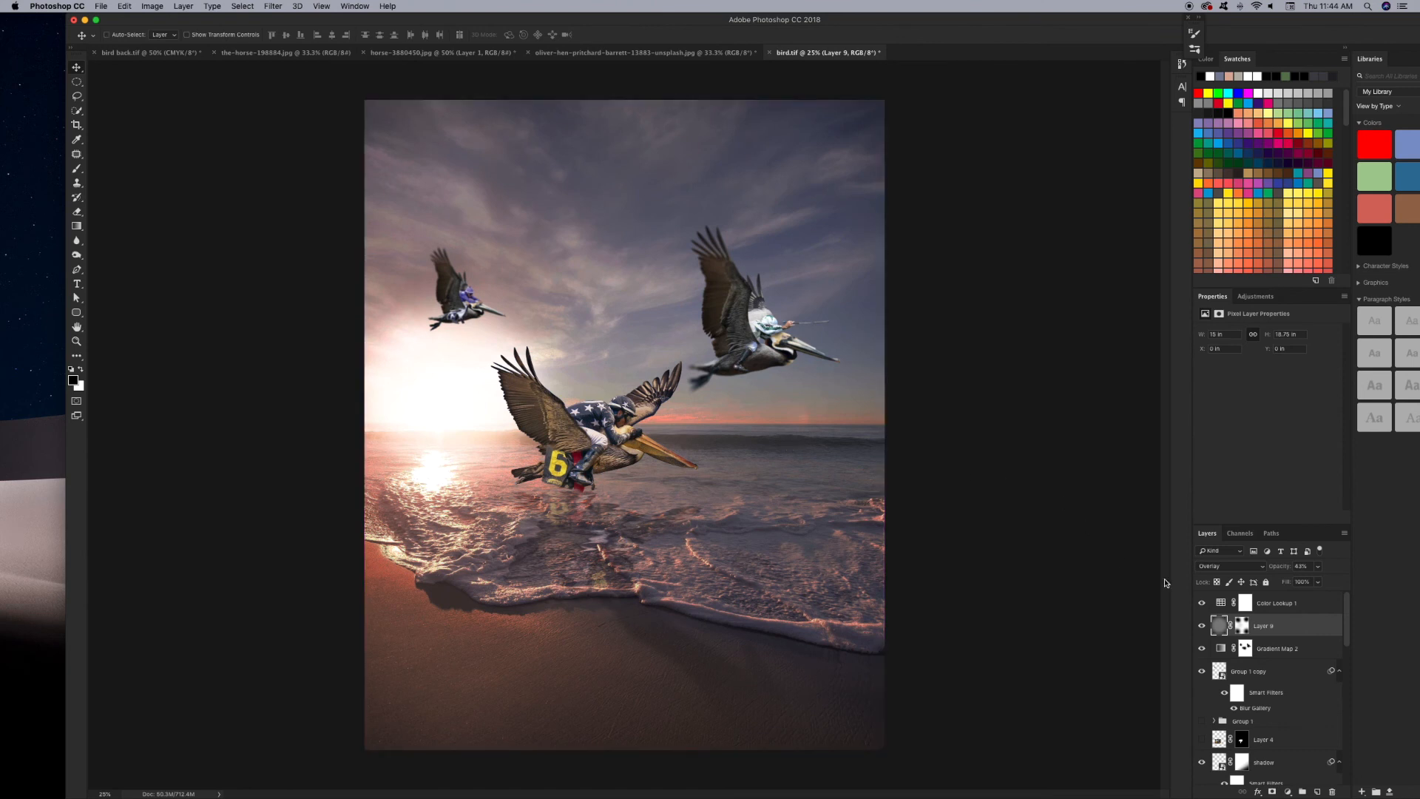
Add a Brightness/Contrast adjustment above Color Lookup 1 with Contrast 58 and compare the image with and without it.
{"action": "left_click", "coordinate": [1224, 605]}
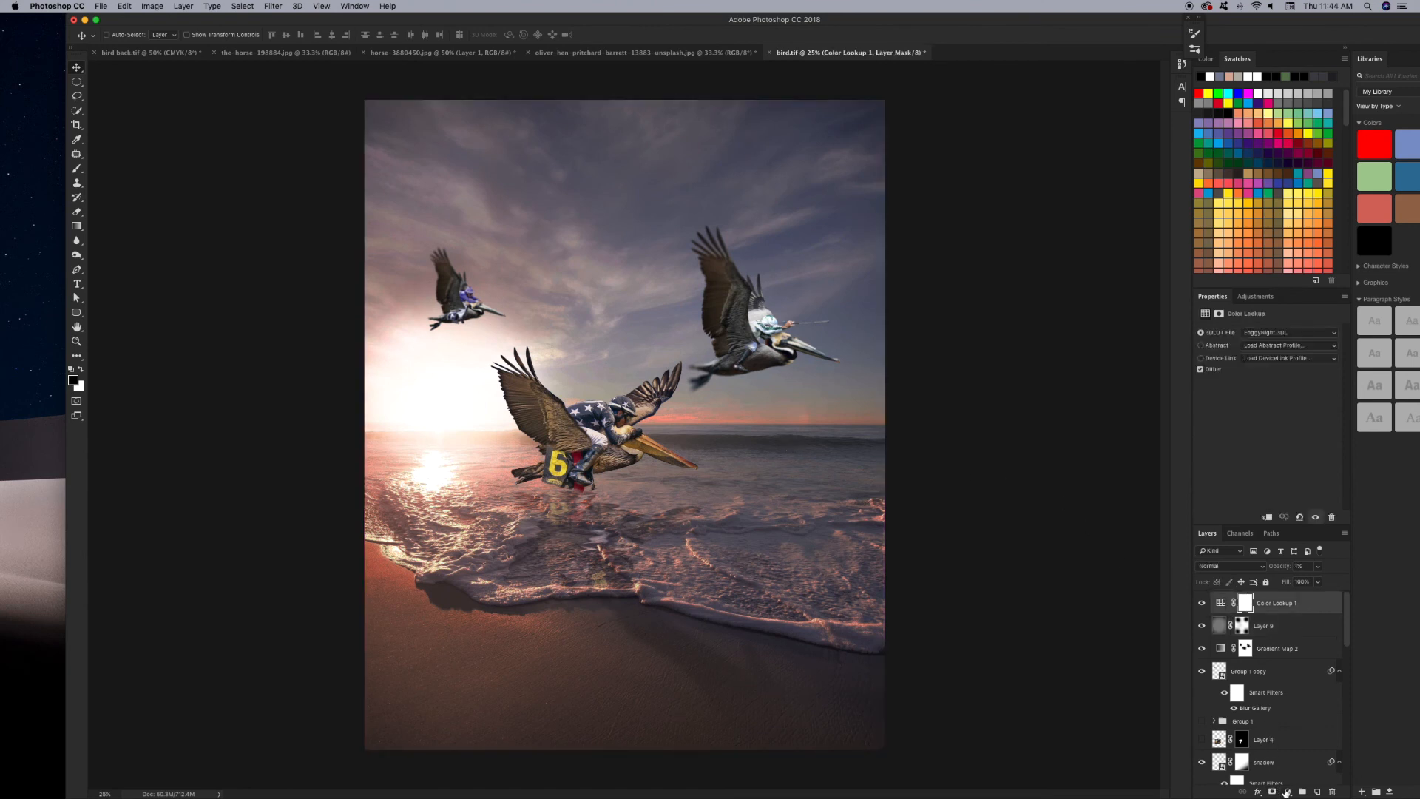
{"action": "left_click", "coordinate": [1288, 791]}
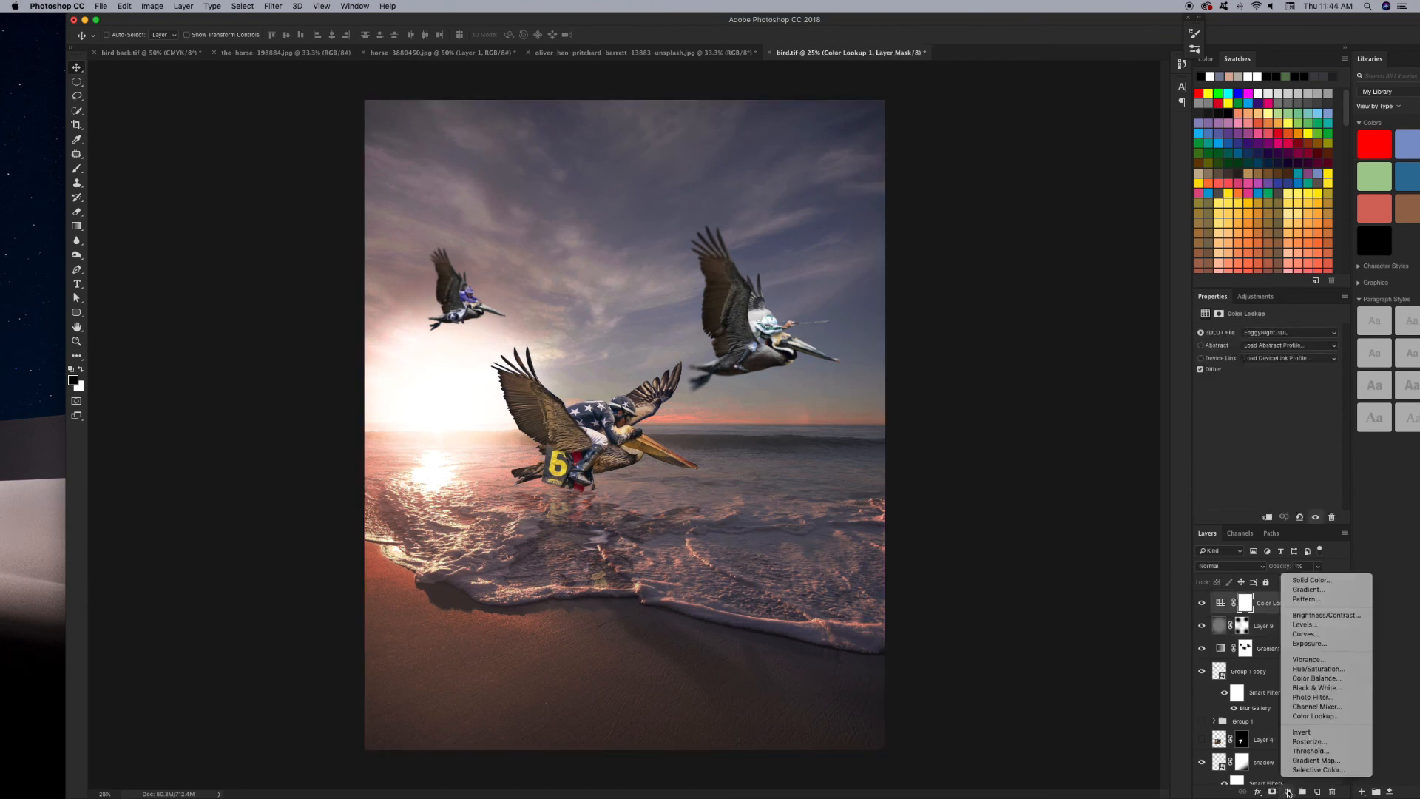
{"action": "left_click", "coordinate": [1327, 616]}
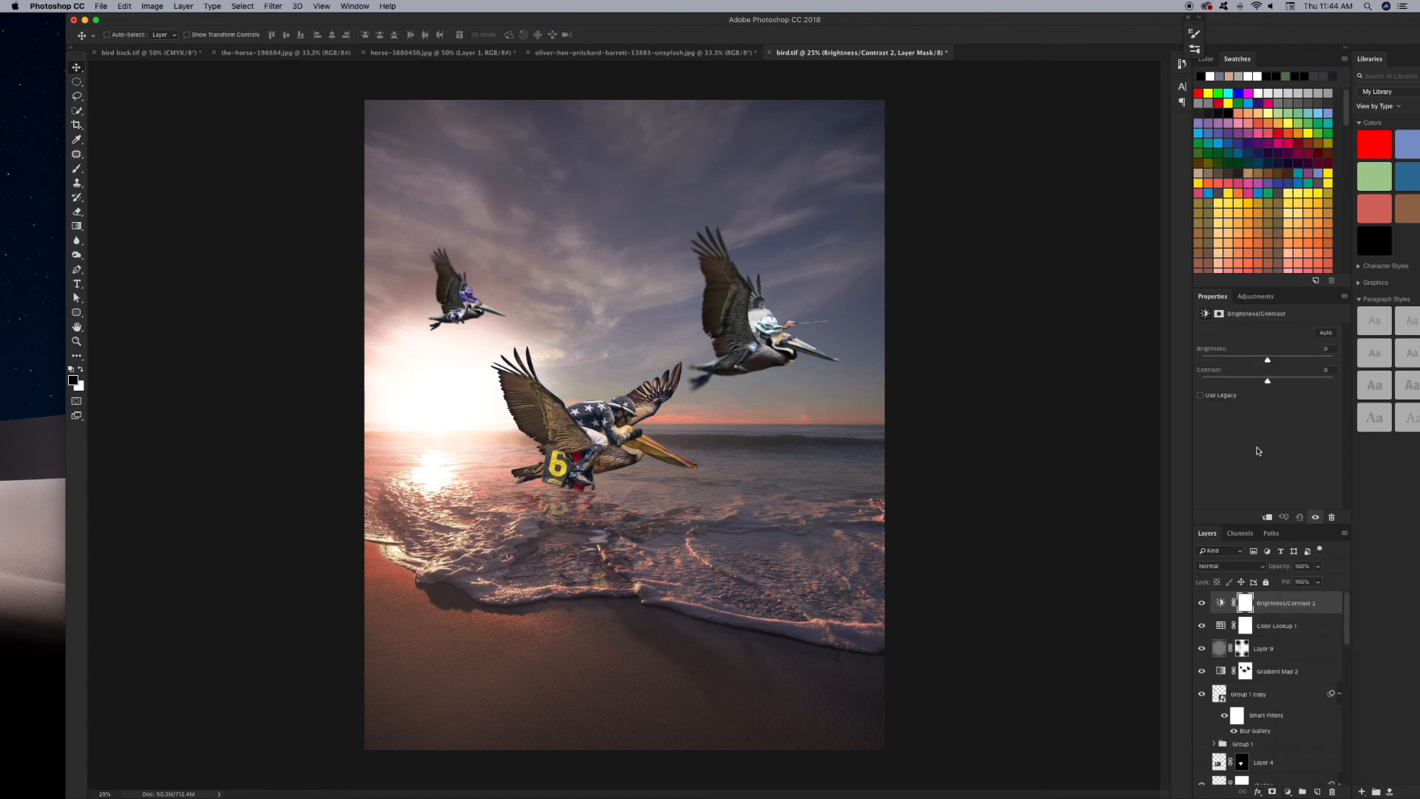
{"action": "left_click_drag", "start_coordinate": [1267, 382], "coordinate": [1306, 382]}
{"action": "key", "text": "super+minus"}
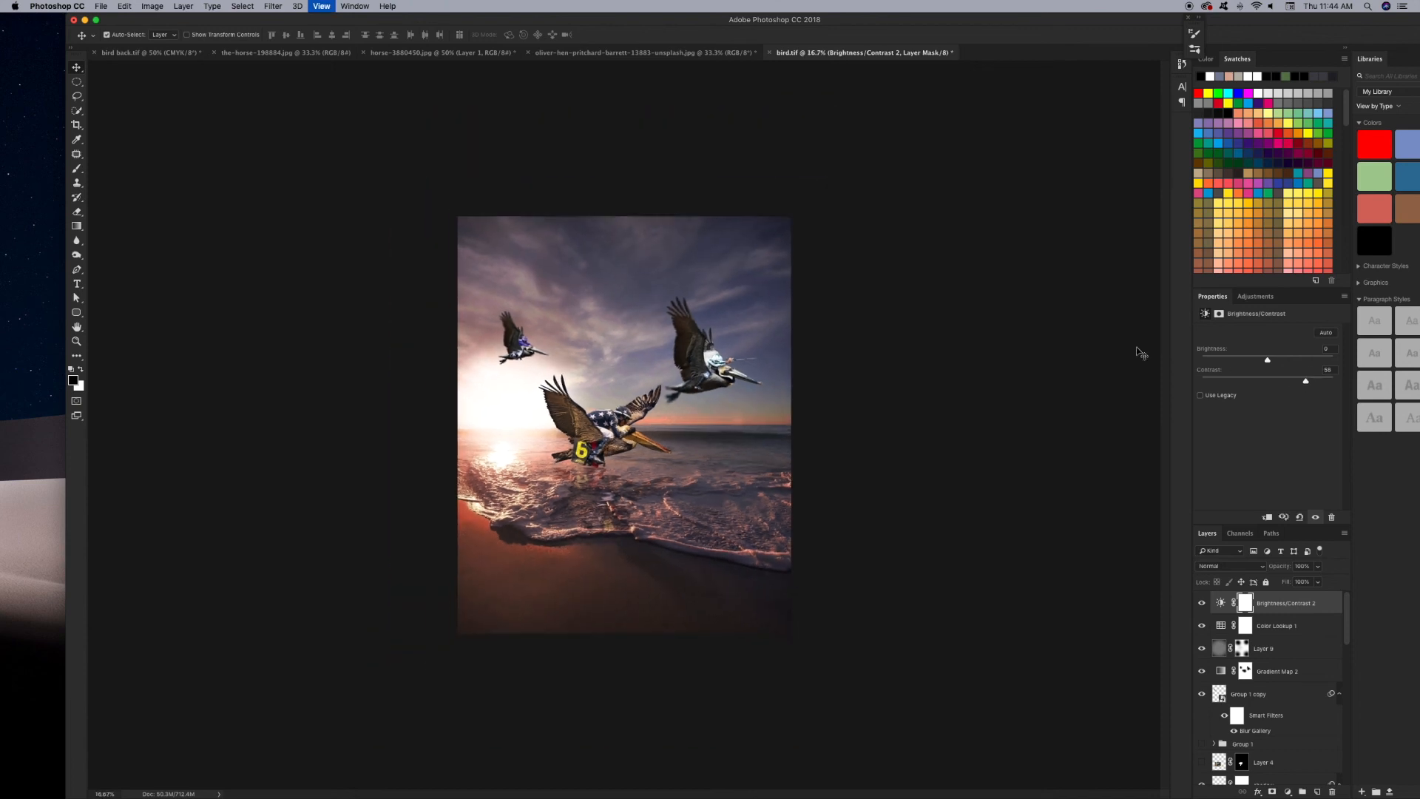
{"action": "left_click", "coordinate": [1202, 604]}
{"action": "left_click", "coordinate": [1202, 603]}
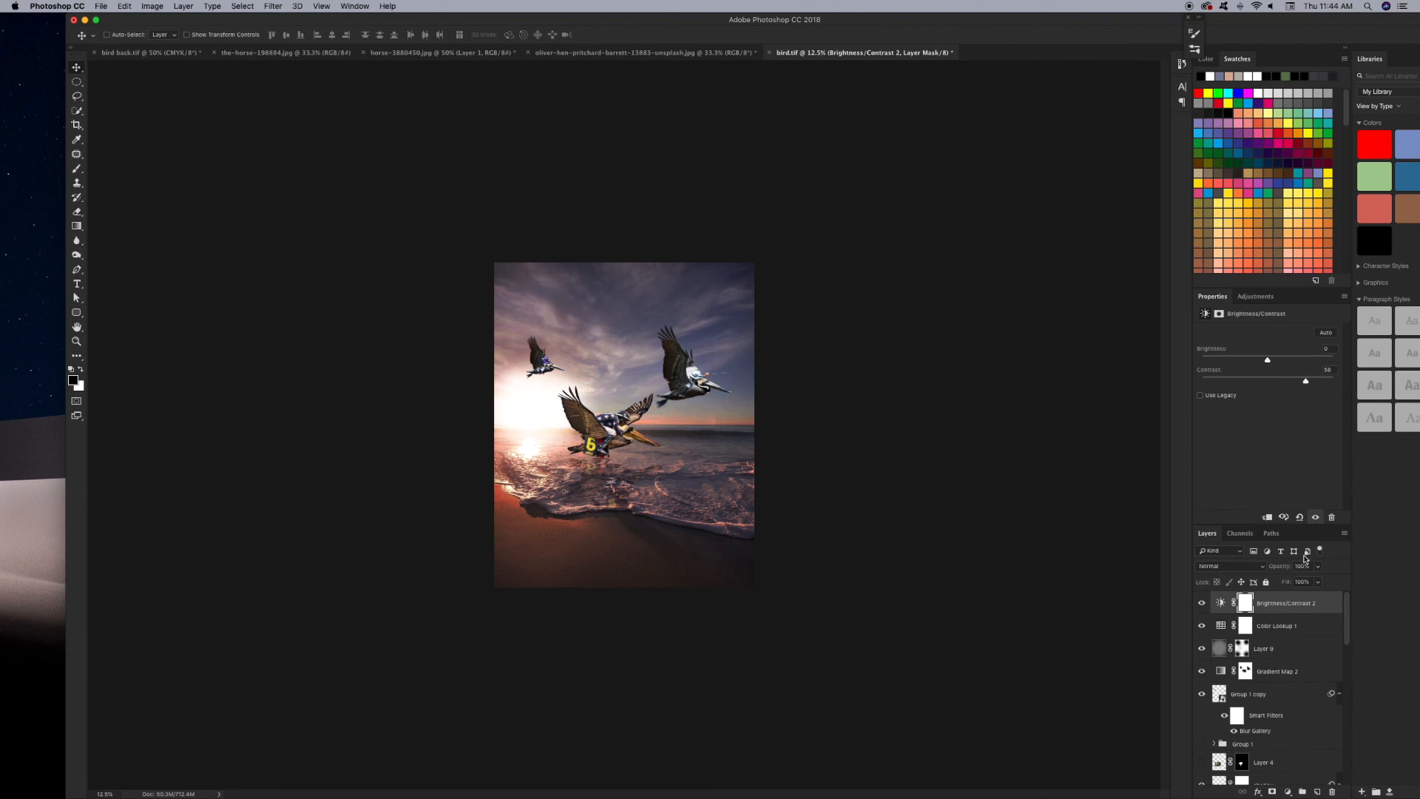
Reduce the Brightness/Contrast adjustment's Contrast to 38, keep Brightness at 0, and save the document.
{"action": "left_click_drag", "start_coordinate": [1306, 380], "coordinate": [1218, 354]}
{"action": "left_click", "coordinate": [1268, 360]}
{"action": "key", "text": "super+s"}
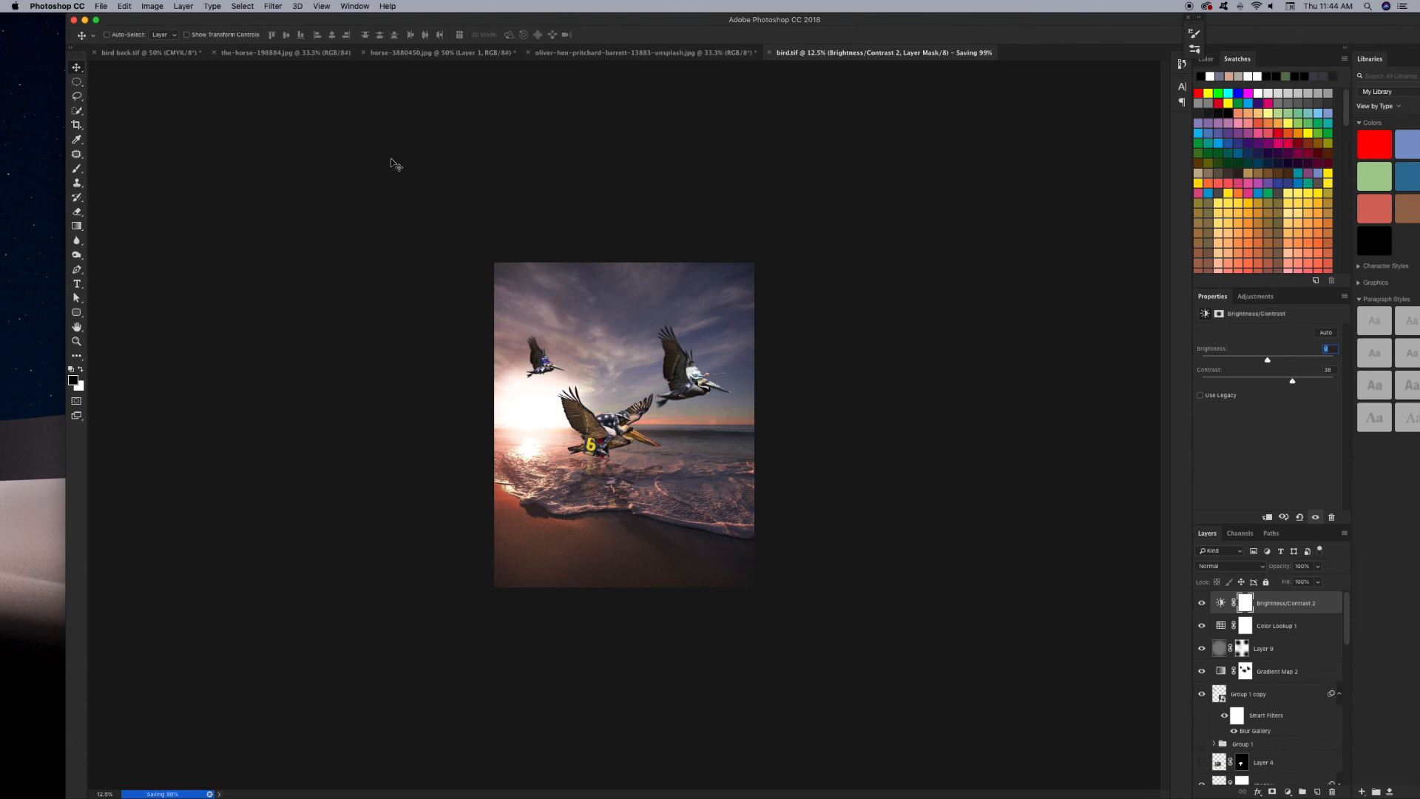
Show the rulers around the finished composite and shift the application window slightly sideways on the desktop.
{"action": "key", "text": "super+equal"}
{"action": "key", "text": "super+equal"}
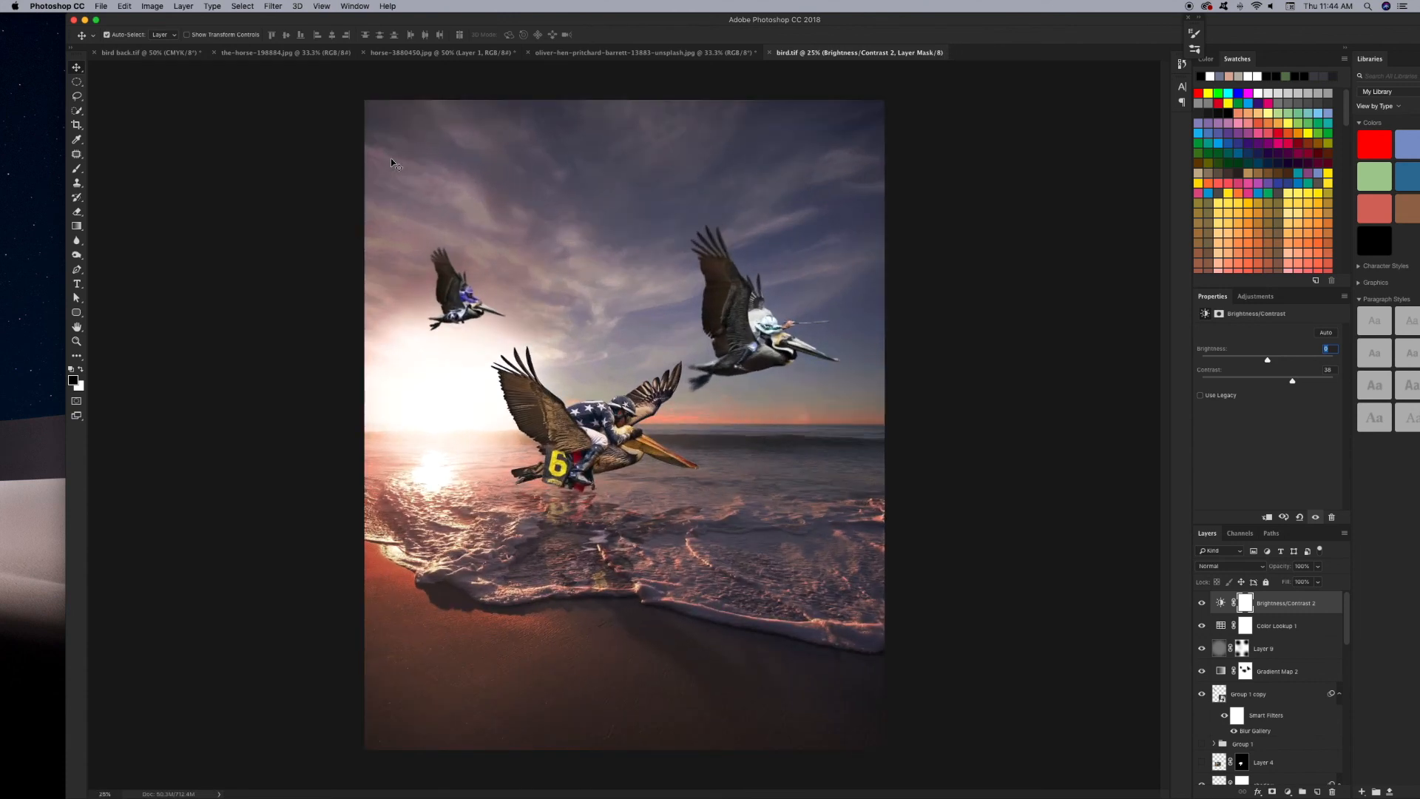
{"action": "key", "text": "super+r"}
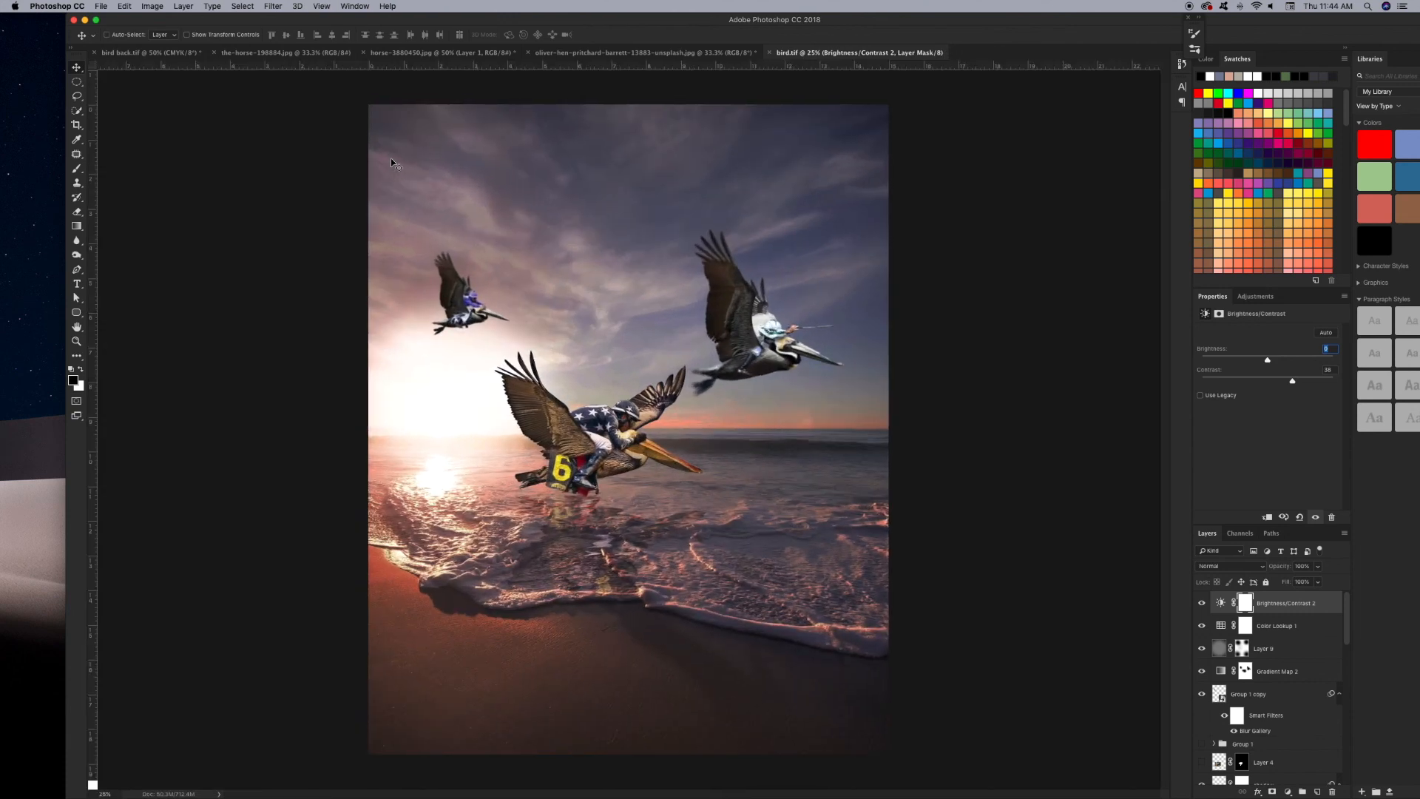
{"action": "key", "text": "super+r"}
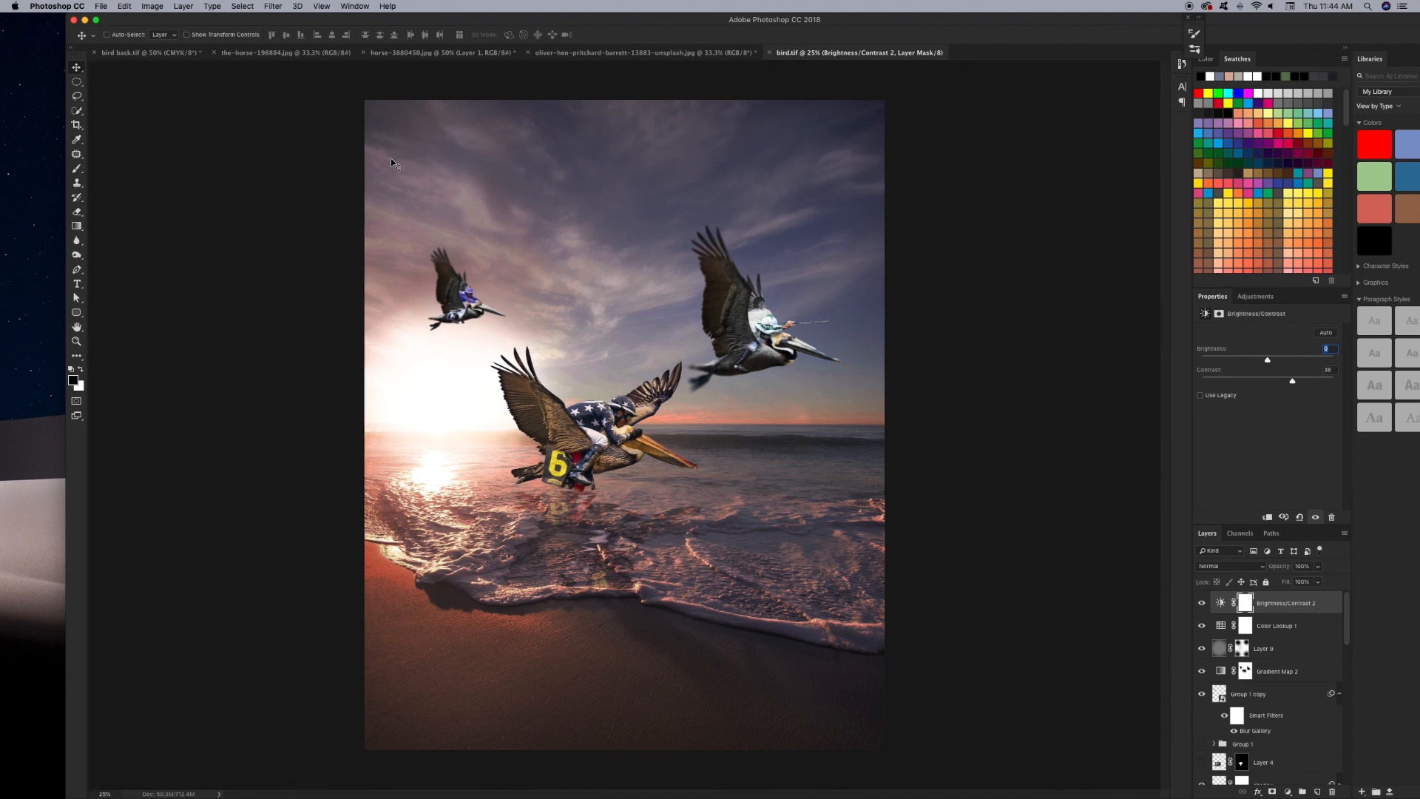
{"action": "key", "text": "super+r"}
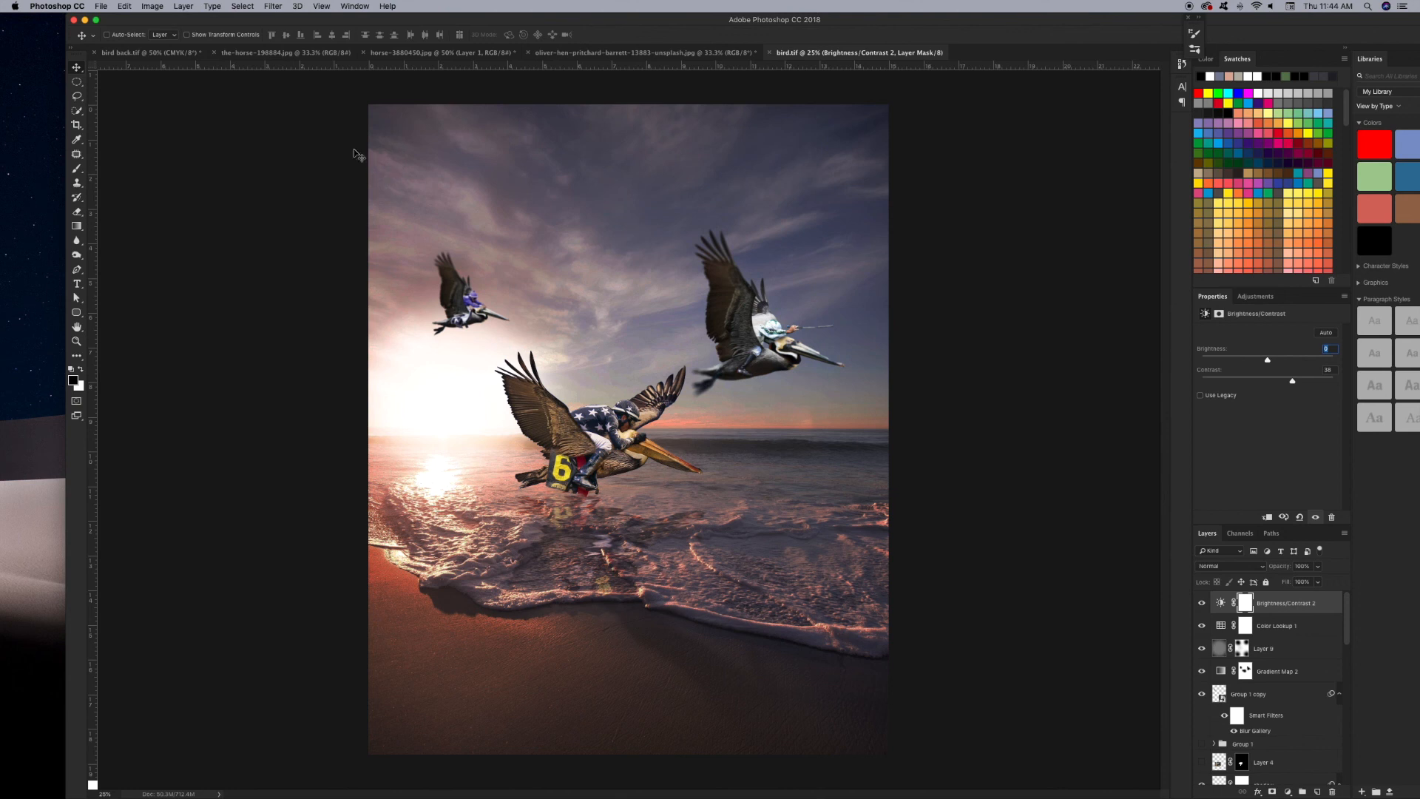
{"action": "left_click_drag", "start_coordinate": [410, 21], "coordinate": [400, 23]}
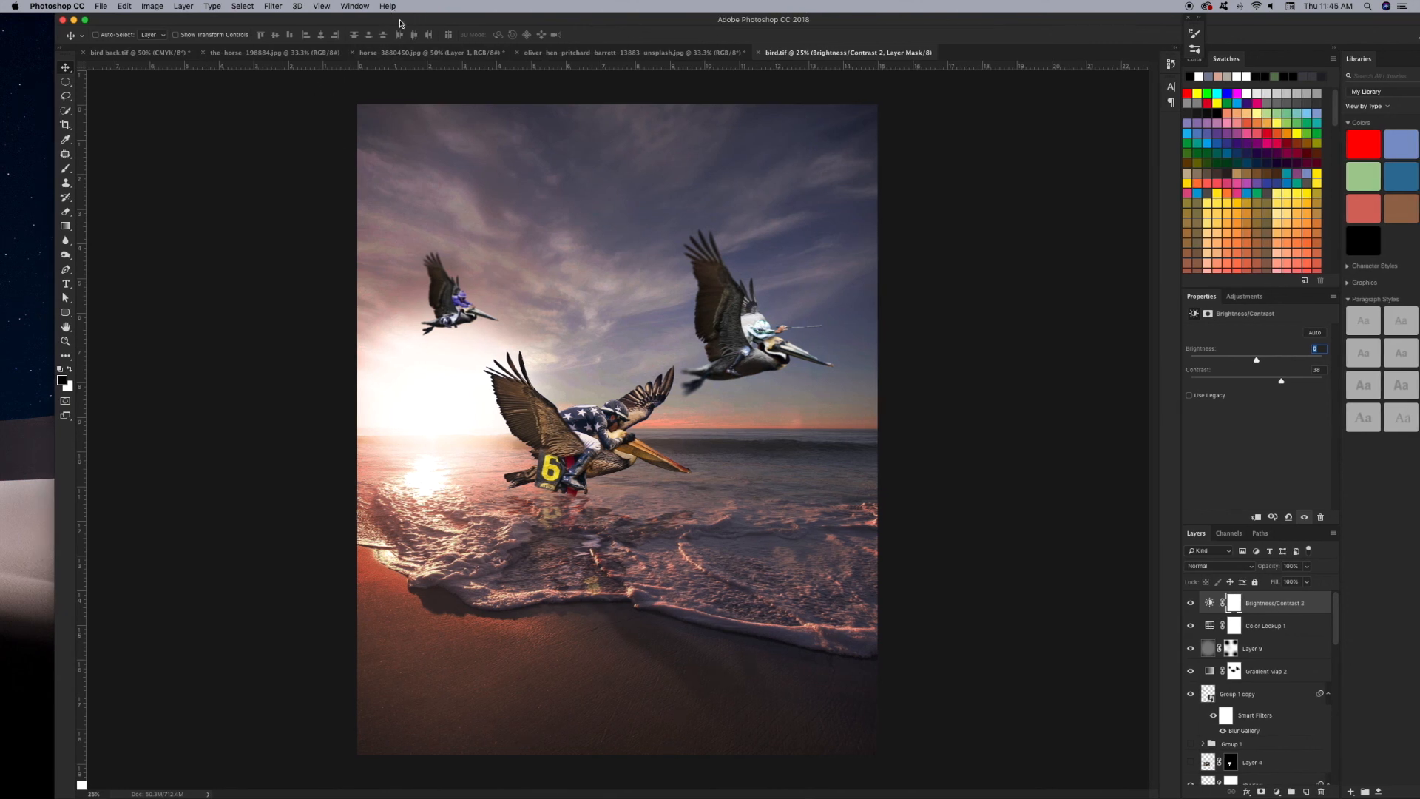
{"action": "left_click_drag", "start_coordinate": [400, 23], "coordinate": [384, 23]}
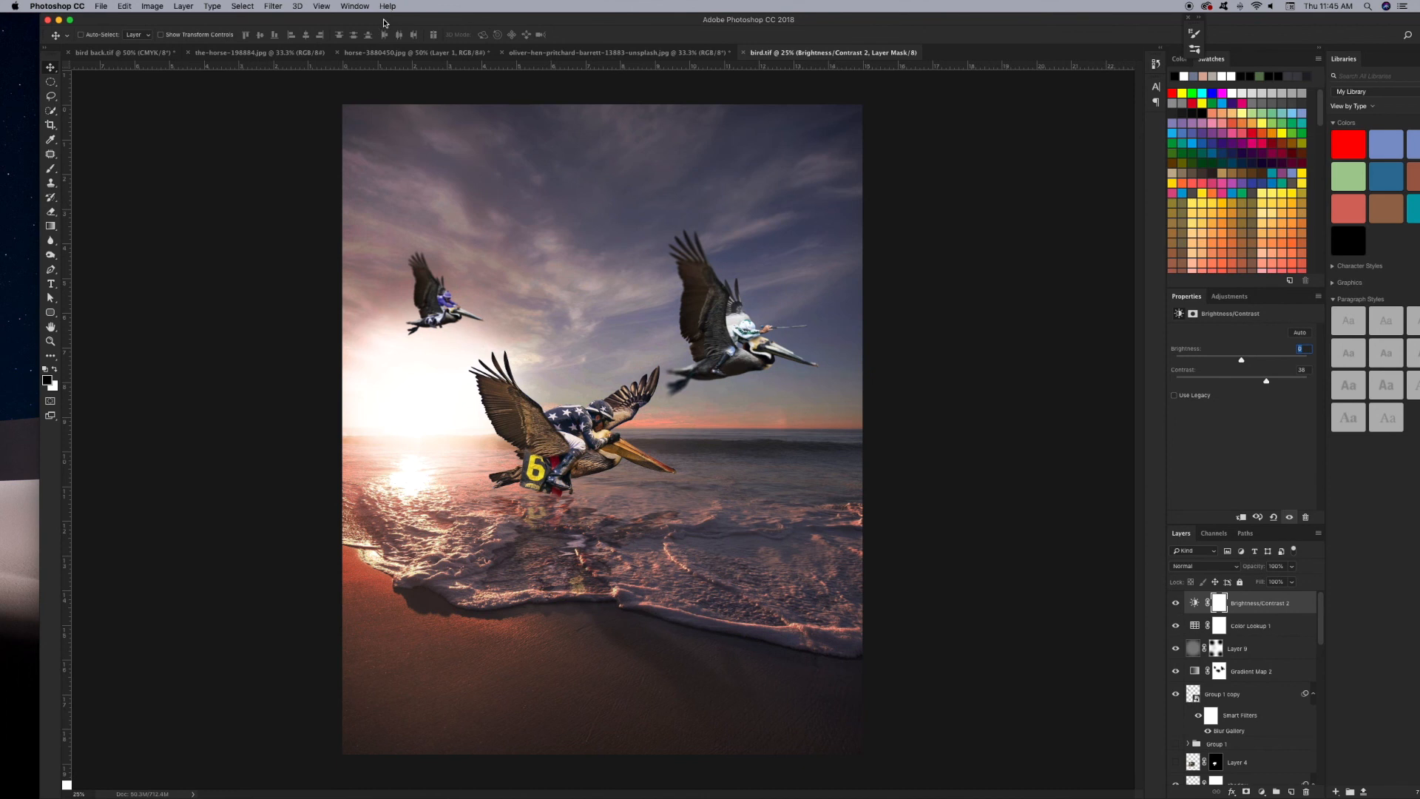